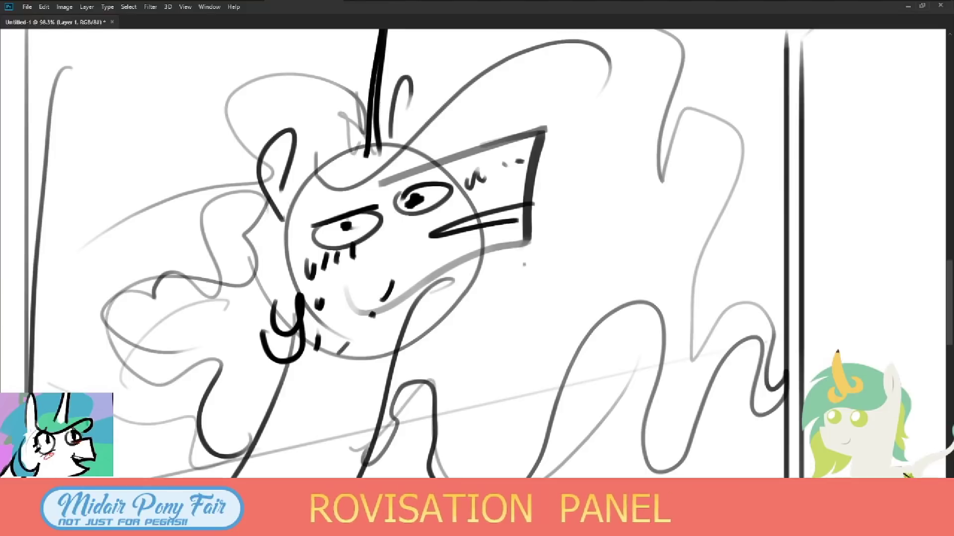
Sketch two leg lines with small hoof loops along the bottom of the panel.
{"action": "left_click_drag", "start_coordinate": [444, 476], "coordinate": [508, 391]}
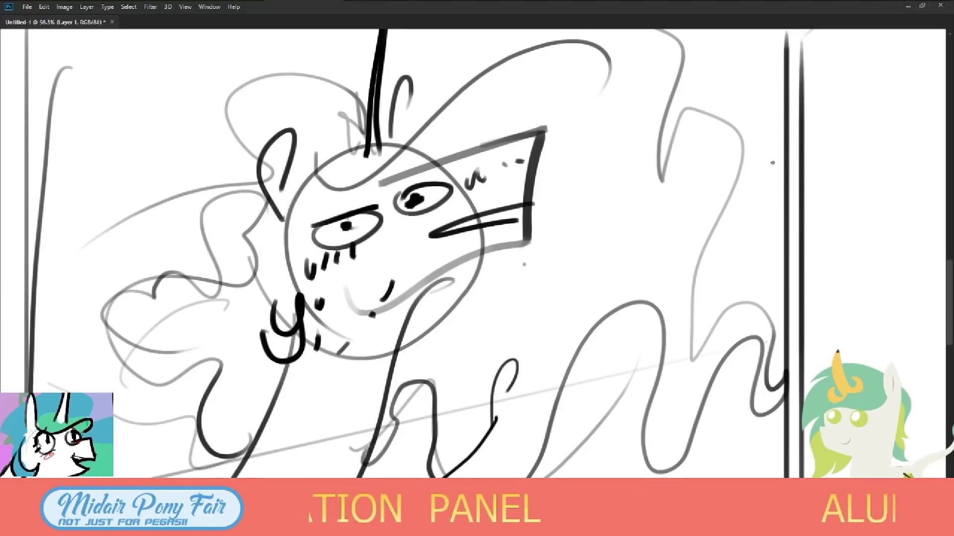
{"action": "left_click_drag", "start_coordinate": [511, 387], "coordinate": [519, 397]}
{"action": "mouse_move", "coordinate": [498, 356]}
{"action": "left_mouse_down"}
{"action": "mouse_move", "coordinate": [522, 383]}
{"action": "mouse_move", "coordinate": [506, 415]}
{"action": "mouse_move", "coordinate": [490, 425]}
{"action": "left_mouse_up"}
{"action": "mouse_move", "coordinate": [186, 477]}
{"action": "left_mouse_down"}
{"action": "mouse_move", "coordinate": [147, 409]}
{"action": "mouse_move", "coordinate": [169, 440]}
{"action": "left_mouse_up"}
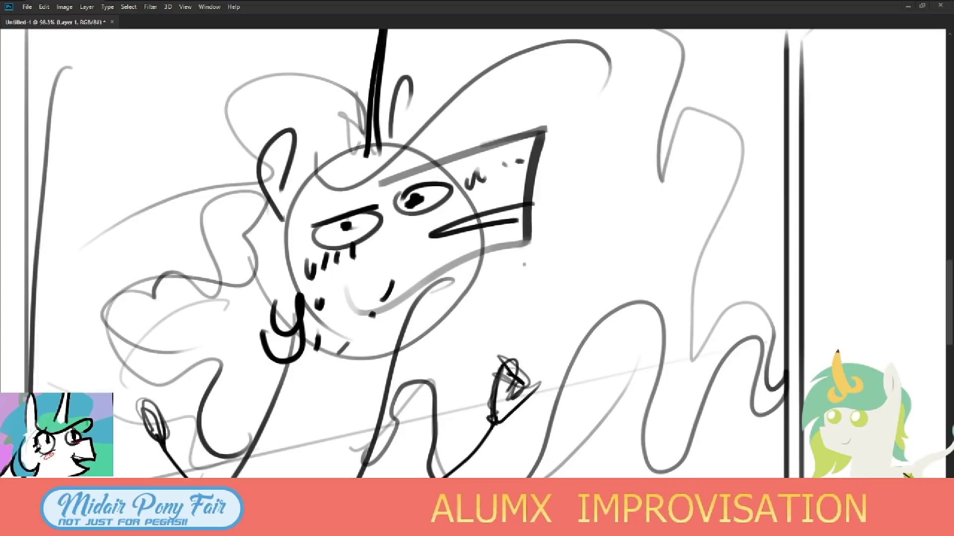
Add a curled hoof on the lower-right leg and bring up the foreground colour picker (black 000000).
{"action": "key", "text": "alt+Tab"}
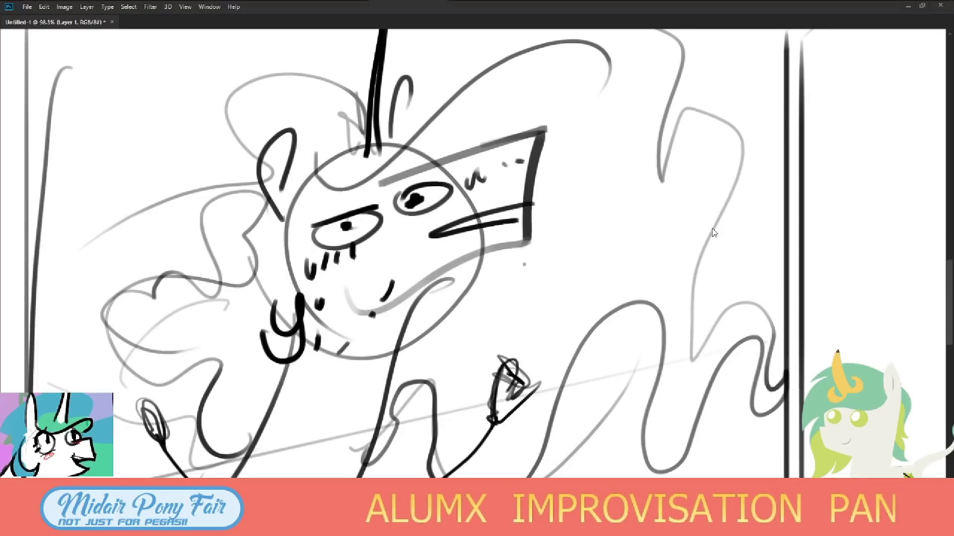
{"action": "key", "text": "alt+Tab"}
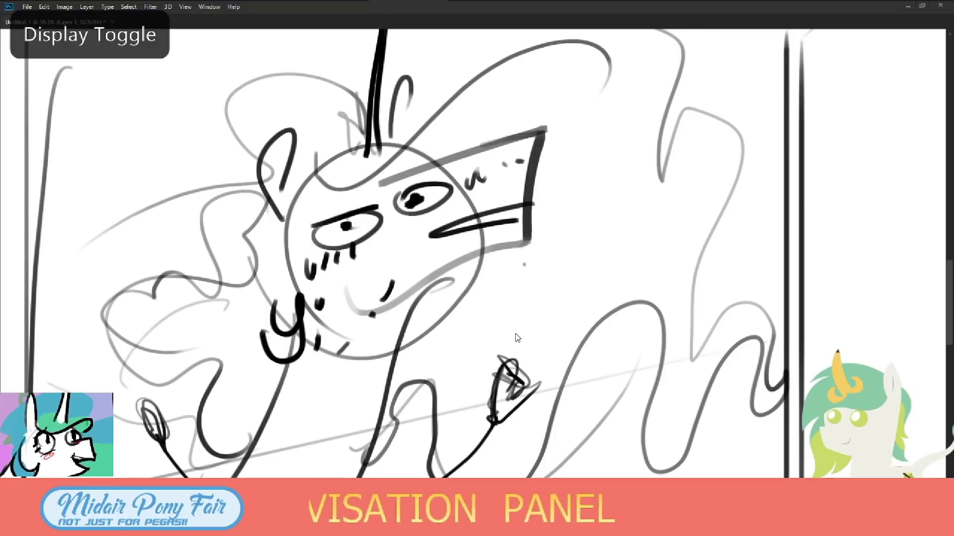
{"action": "left_click_drag", "start_coordinate": [566, 339], "coordinate": [578, 337]}
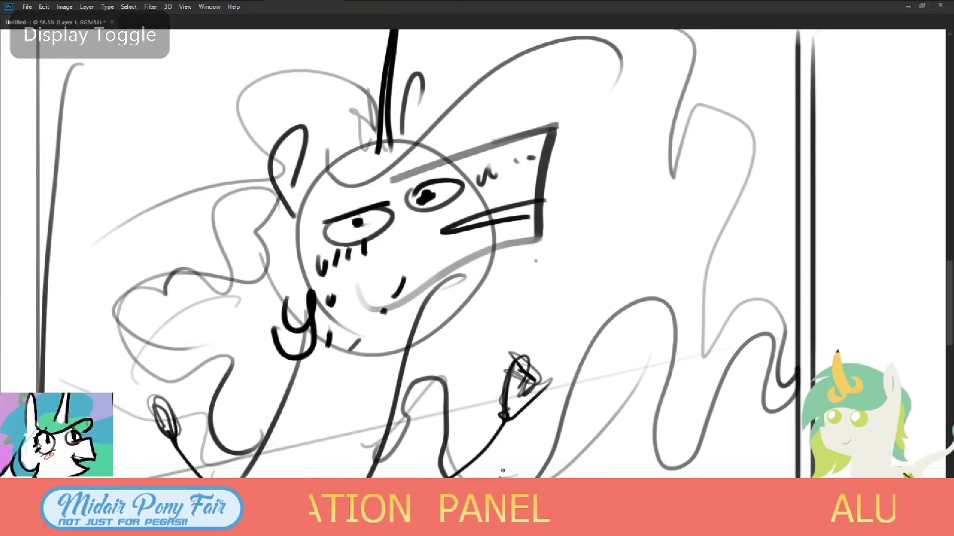
{"action": "mouse_move", "coordinate": [499, 476]}
{"action": "left_mouse_down"}
{"action": "mouse_move", "coordinate": [692, 428]}
{"action": "mouse_move", "coordinate": [708, 414]}
{"action": "mouse_move", "coordinate": [687, 414]}
{"action": "mouse_move", "coordinate": [707, 439]}
{"action": "left_mouse_up"}
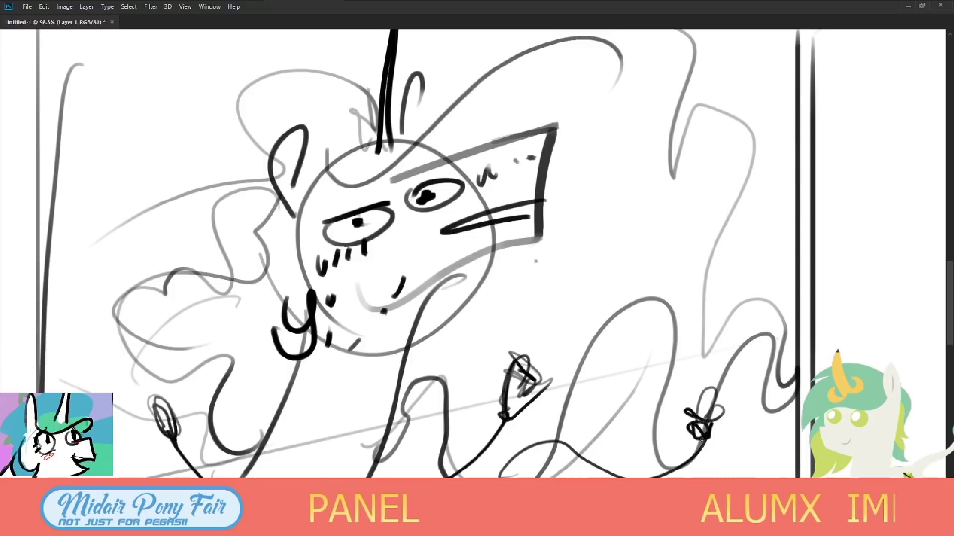
{"action": "key", "text": "ctrl+1"}
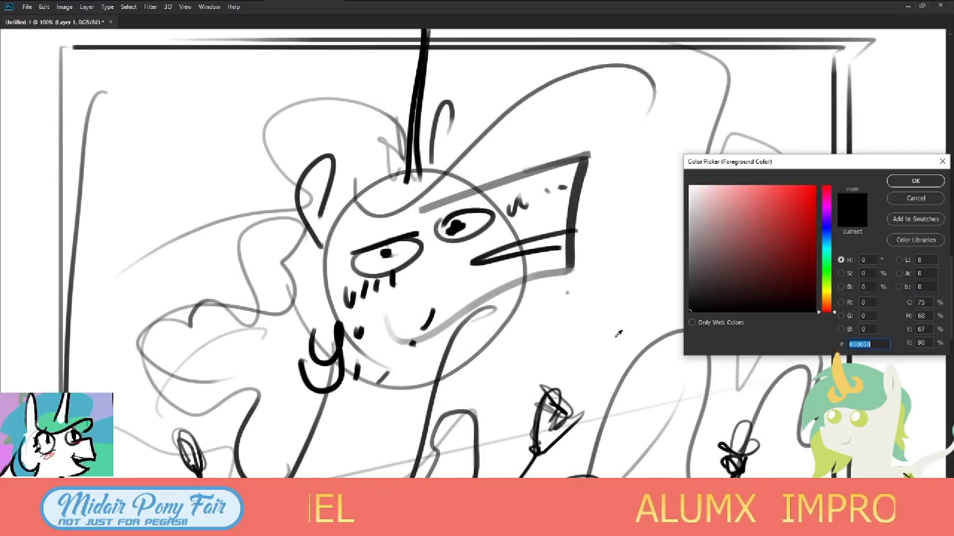
Confirm the black foreground colour, zoom in on Celestia's face and hide the document tabs.
{"action": "left_click", "coordinate": [799, 216]}
{"action": "left_click", "coordinate": [916, 181]}
{"action": "left_click_drag", "start_coordinate": [425, 288], "coordinate": [814, 284]}
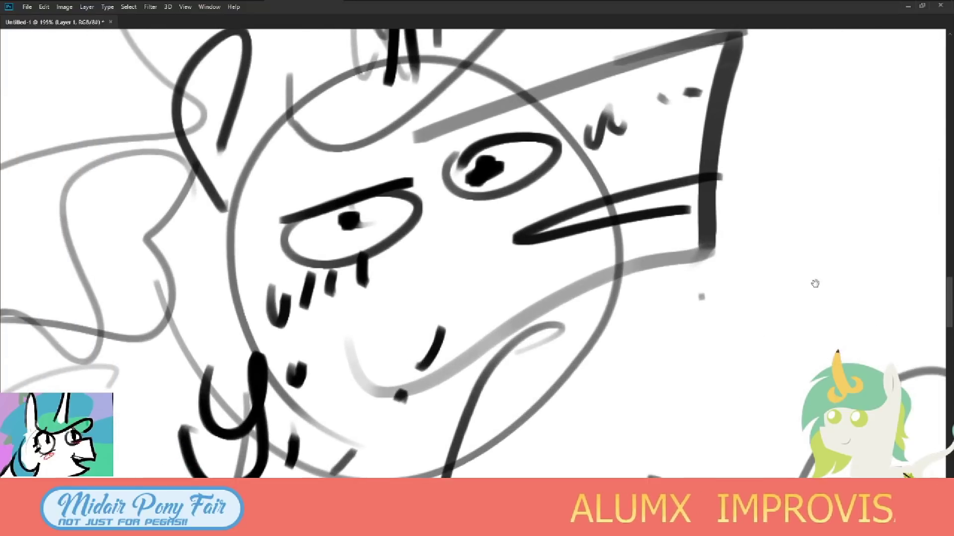
{"action": "key", "text": "f"}
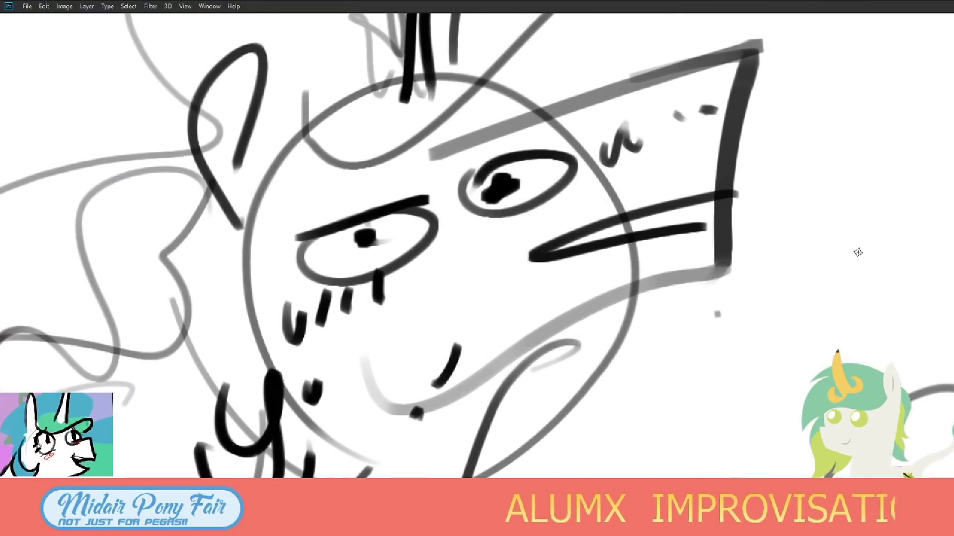
{"action": "key", "text": "alt+Tab"}
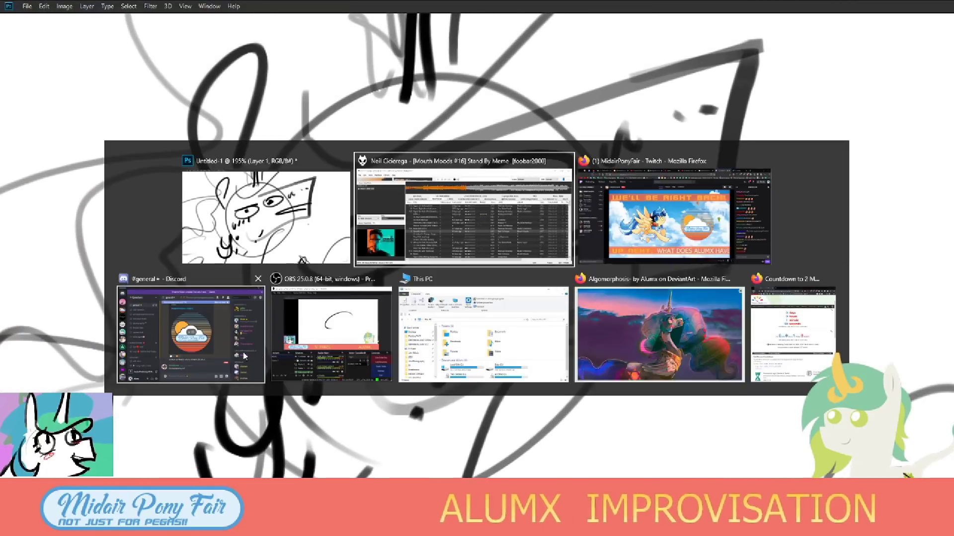
{"action": "key", "text": "Escape"}
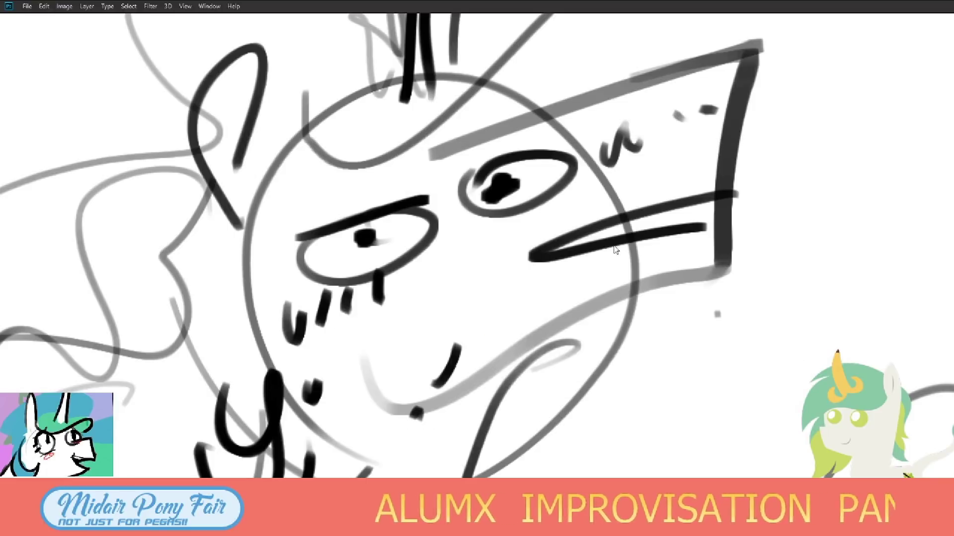
{"action": "key", "text": "ctrl+alt+d"}
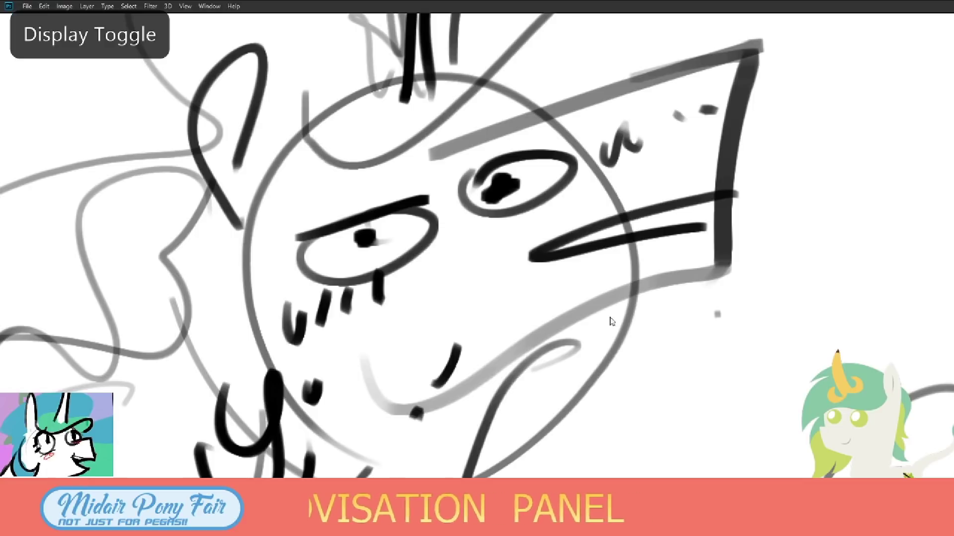
Pan across Celestia's face, rotate the view to a tilt and zoom out to the whole frame.
{"action": "mouse_move", "coordinate": [762, 374]}
{"action": "left_mouse_down"}
{"action": "mouse_move", "coordinate": [699, 408]}
{"action": "mouse_move", "coordinate": [712, 338]}
{"action": "mouse_move", "coordinate": [680, 368]}
{"action": "mouse_move", "coordinate": [719, 336]}
{"action": "mouse_move", "coordinate": [780, 359]}
{"action": "mouse_move", "coordinate": [778, 372]}
{"action": "mouse_move", "coordinate": [770, 379]}
{"action": "mouse_move", "coordinate": [722, 351]}
{"action": "mouse_move", "coordinate": [686, 397]}
{"action": "mouse_move", "coordinate": [795, 385]}
{"action": "mouse_move", "coordinate": [642, 378]}
{"action": "mouse_move", "coordinate": [658, 352]}
{"action": "mouse_move", "coordinate": [756, 319]}
{"action": "mouse_move", "coordinate": [559, 358]}
{"action": "mouse_move", "coordinate": [411, 362]}
{"action": "mouse_move", "coordinate": [650, 347]}
{"action": "mouse_move", "coordinate": [300, 366]}
{"action": "mouse_move", "coordinate": [696, 386]}
{"action": "mouse_move", "coordinate": [635, 458]}
{"action": "mouse_move", "coordinate": [607, 458]}
{"action": "mouse_move", "coordinate": [709, 454]}
{"action": "mouse_move", "coordinate": [604, 440]}
{"action": "mouse_move", "coordinate": [474, 234]}
{"action": "mouse_move", "coordinate": [695, 368]}
{"action": "mouse_move", "coordinate": [558, 238]}
{"action": "mouse_move", "coordinate": [550, 132]}
{"action": "left_mouse_up"}
{"action": "key", "text": "alt+Tab"}
{"action": "key", "text": "Escape"}
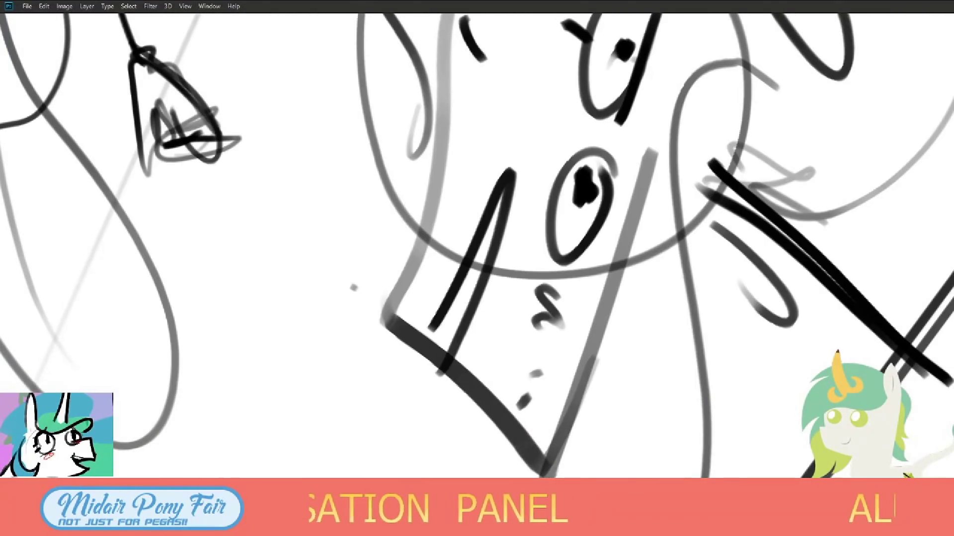
{"action": "mouse_move", "coordinate": [737, 394]}
{"action": "left_mouse_down"}
{"action": "mouse_move", "coordinate": [560, 195]}
{"action": "mouse_move", "coordinate": [680, 322]}
{"action": "mouse_move", "coordinate": [729, 323]}
{"action": "mouse_move", "coordinate": [472, 270]}
{"action": "mouse_move", "coordinate": [669, 428]}
{"action": "mouse_move", "coordinate": [486, 461]}
{"action": "mouse_move", "coordinate": [458, 267]}
{"action": "mouse_move", "coordinate": [768, 235]}
{"action": "mouse_move", "coordinate": [366, 217]}
{"action": "mouse_move", "coordinate": [730, 228]}
{"action": "mouse_move", "coordinate": [535, 73]}
{"action": "mouse_move", "coordinate": [458, 98]}
{"action": "mouse_move", "coordinate": [671, 166]}
{"action": "mouse_move", "coordinate": [478, 85]}
{"action": "mouse_move", "coordinate": [519, 94]}
{"action": "mouse_move", "coordinate": [479, 252]}
{"action": "mouse_move", "coordinate": [749, 298]}
{"action": "mouse_move", "coordinate": [656, 258]}
{"action": "mouse_move", "coordinate": [674, 251]}
{"action": "mouse_move", "coordinate": [617, 245]}
{"action": "mouse_move", "coordinate": [660, 208]}
{"action": "mouse_move", "coordinate": [639, 214]}
{"action": "mouse_move", "coordinate": [677, 223]}
{"action": "mouse_move", "coordinate": [647, 218]}
{"action": "mouse_move", "coordinate": [675, 207]}
{"action": "left_mouse_up"}
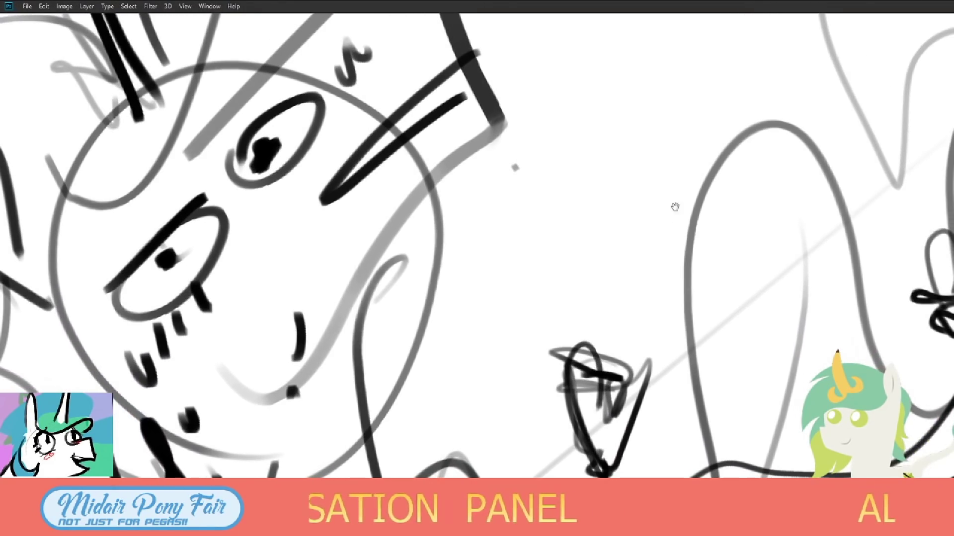
{"action": "left_click_drag", "start_coordinate": [679, 293], "coordinate": [670, 340]}
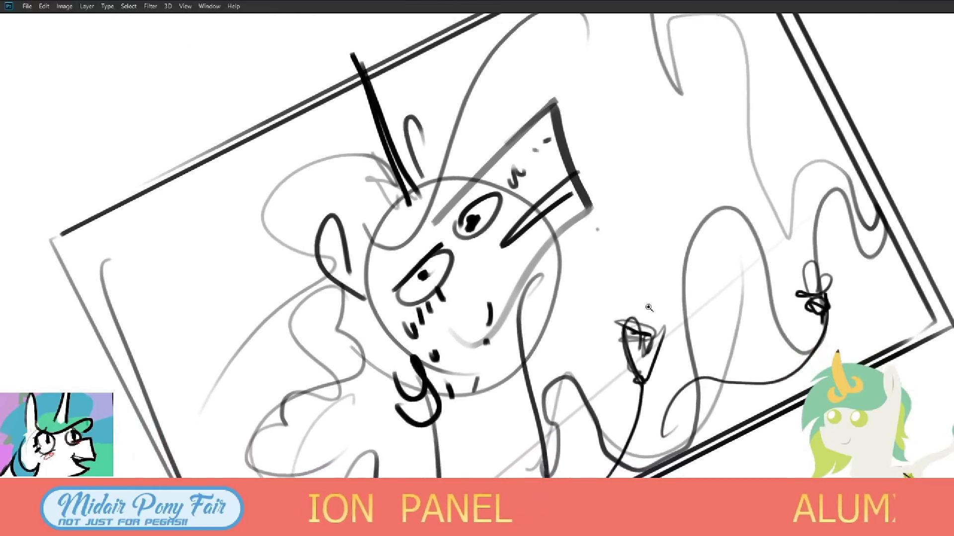
Reset the view rotation to 0° and fit the whole panel on screen.
{"action": "key", "text": "r"}
{"action": "left_click_drag", "start_coordinate": [670, 340], "coordinate": [636, 398]}
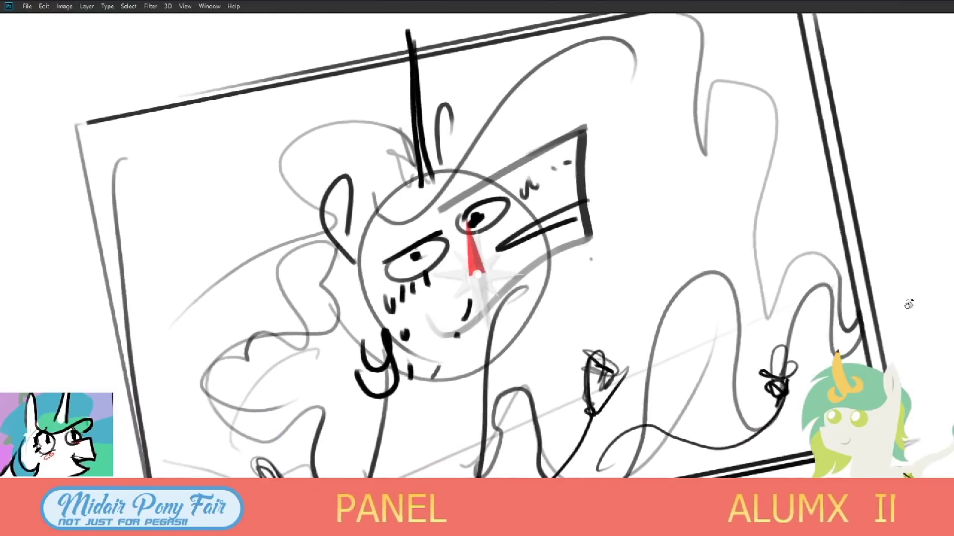
{"action": "key", "text": "alt+Tab"}
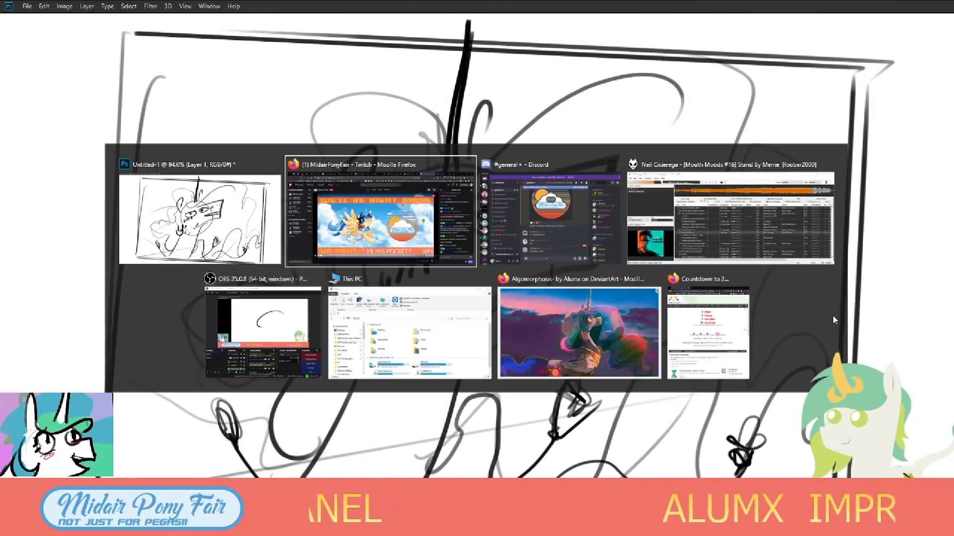
{"action": "key", "text": "Escape"}
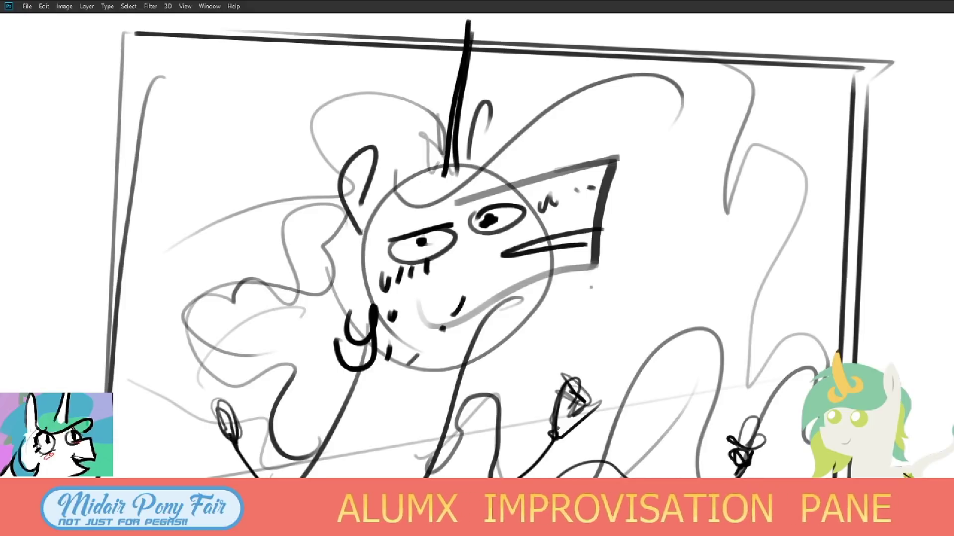
{"action": "key", "text": "ctrl+0"}
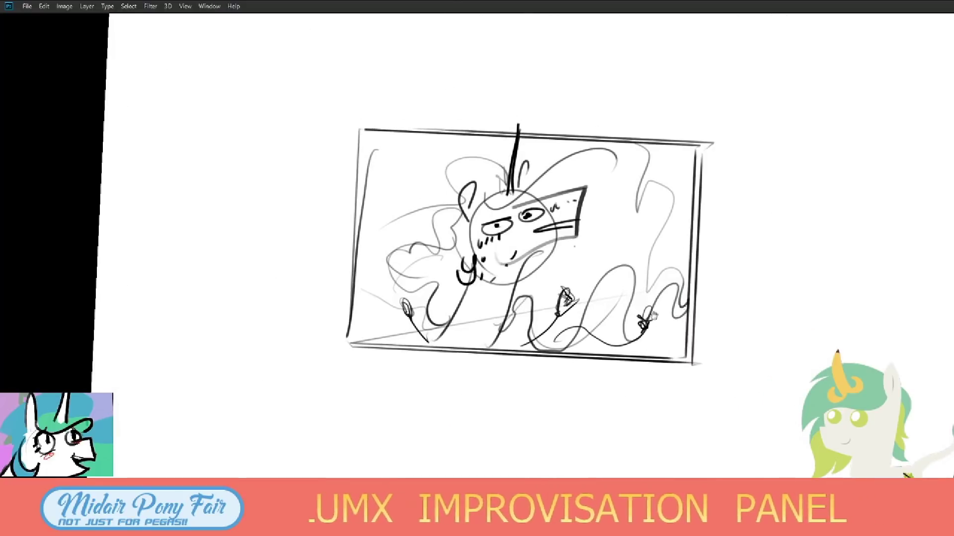
{"action": "left_click_drag", "start_coordinate": [622, 294], "coordinate": [713, 260]}
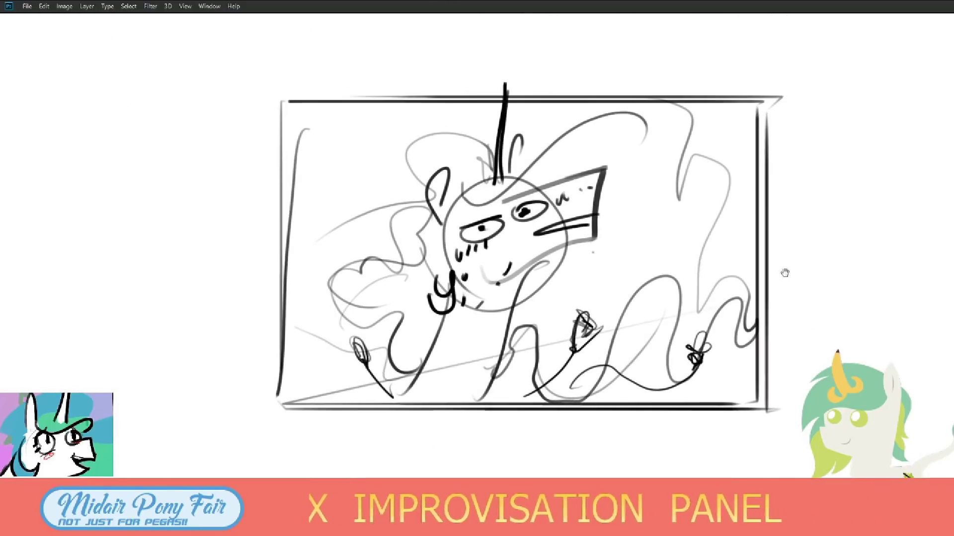
Zoom back in on the framed sketch, then switch to the coloured Celestia sunset painting.
{"action": "key", "text": "alt+Tab"}
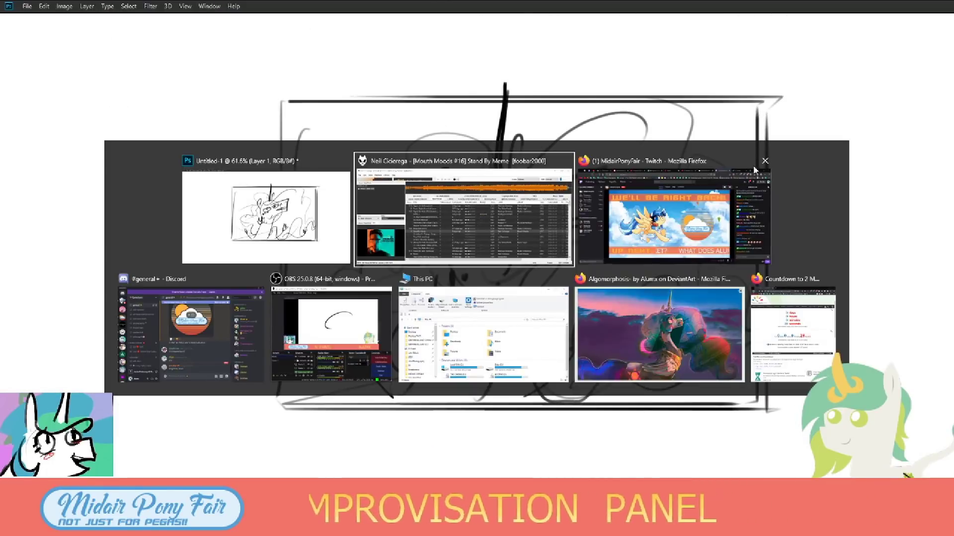
{"action": "key", "text": "Escape"}
{"action": "left_click_drag", "start_coordinate": [777, 255], "coordinate": [853, 199]}
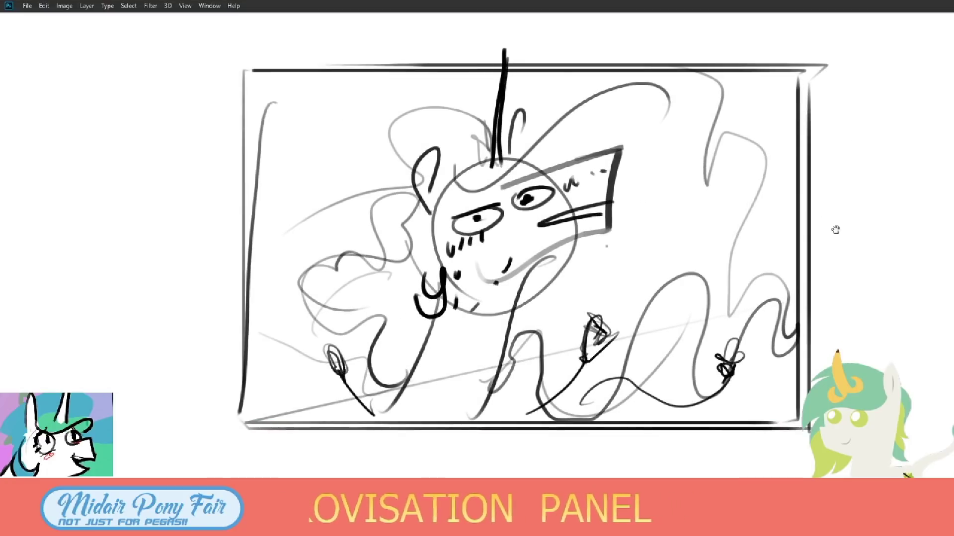
{"action": "scroll", "coordinate": [853, 199], "scroll_direction": "left", "scroll_amount": 5}
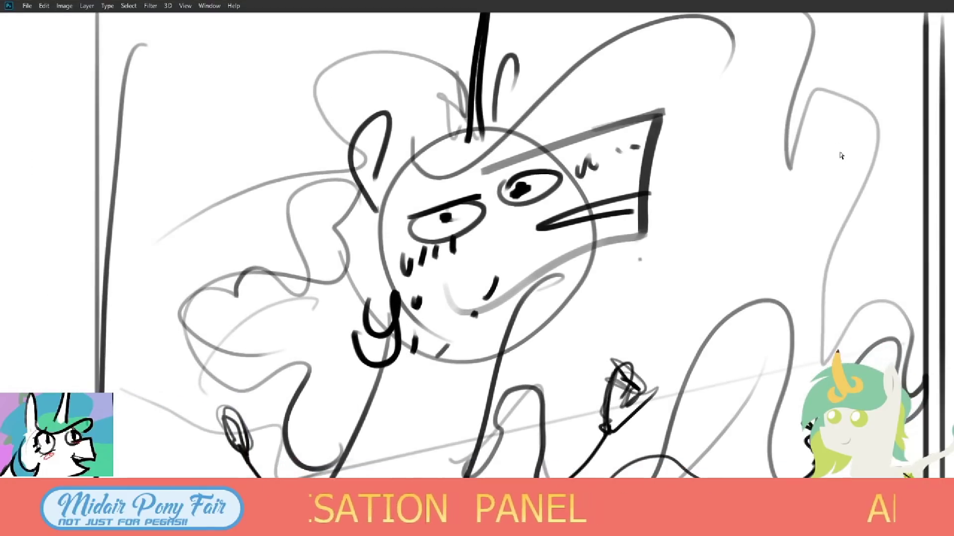
{"action": "key", "text": "F12"}
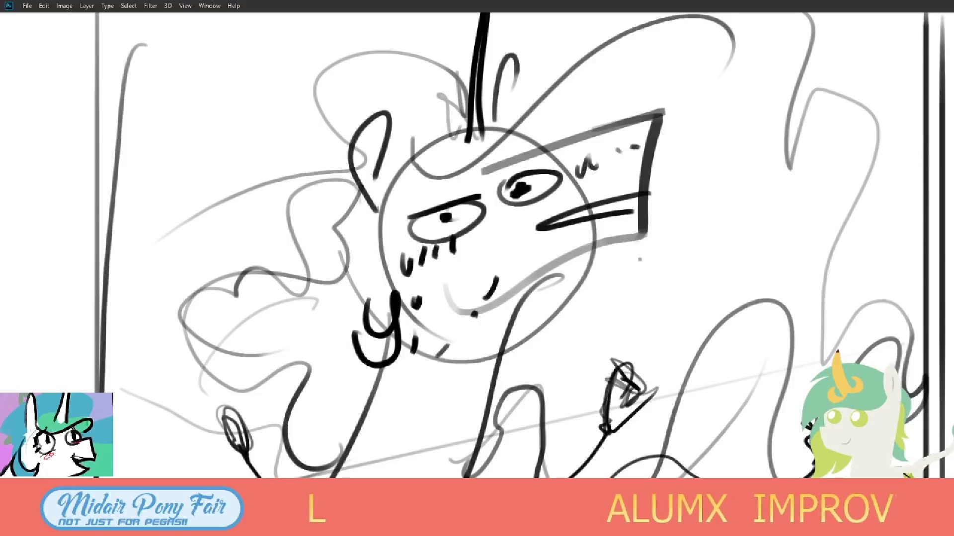
{"action": "key", "text": "alt+Tab"}
View the Celestia painting, fit the Rarity render on screen, then advance to the Luna sketch sheet.
{"action": "left_click", "coordinate": [712, 315]}
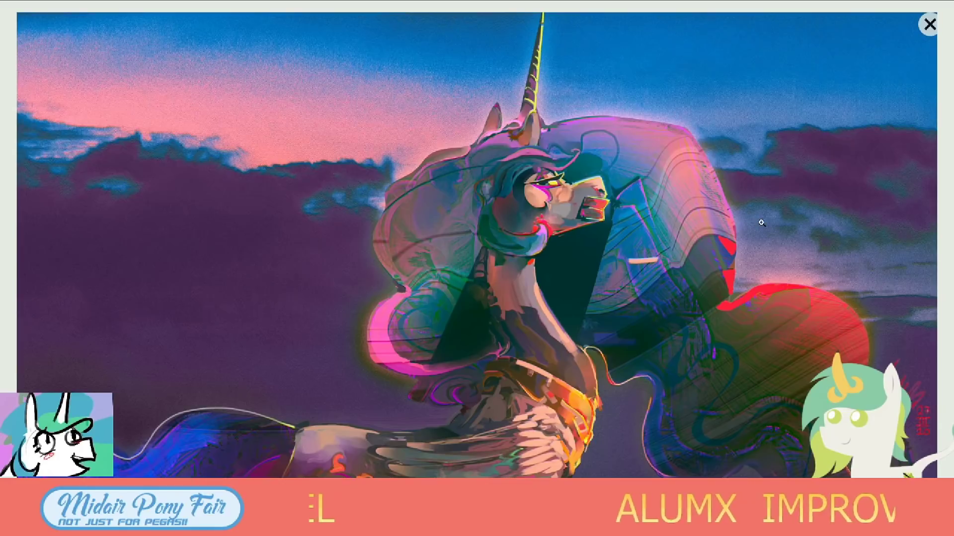
{"action": "key", "text": "alt+Tab"}
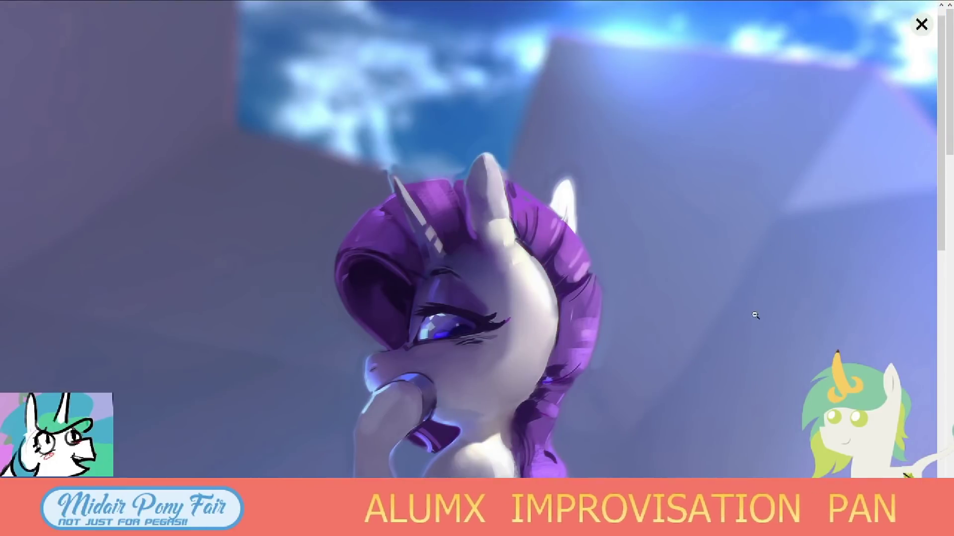
{"action": "left_click", "coordinate": [786, 249]}
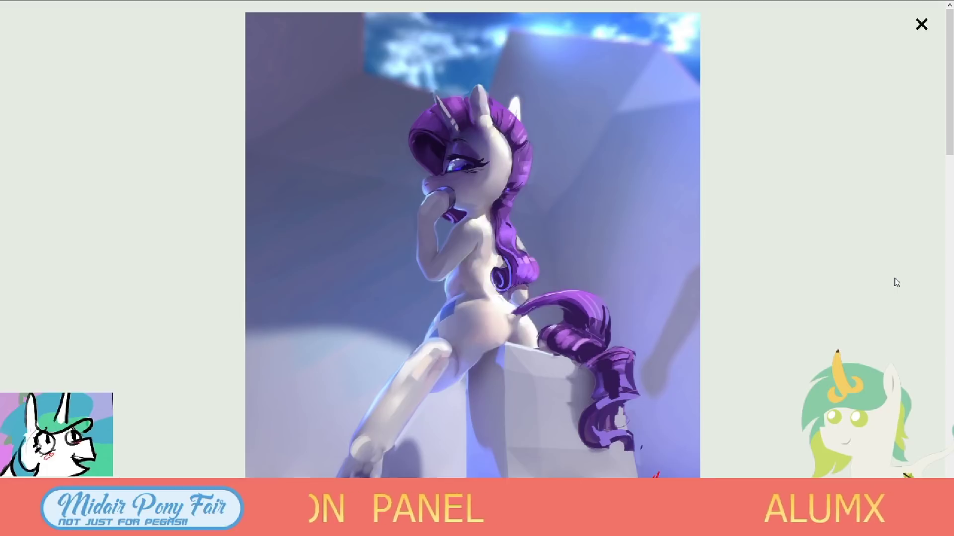
{"action": "key", "text": "Right"}
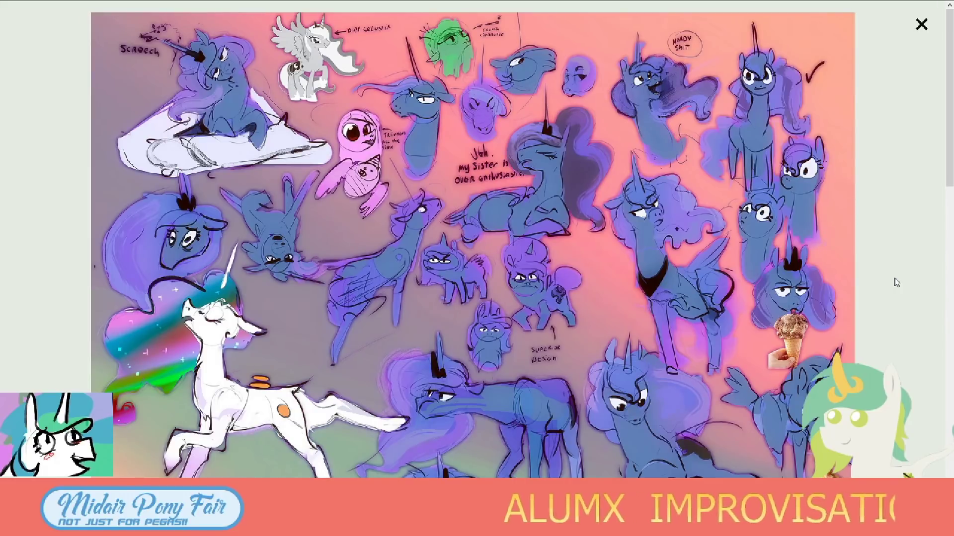
Step past the 2019 monthly collage and blue glitch piece to the golden-spiral pony painting.
{"action": "key", "text": "Right"}
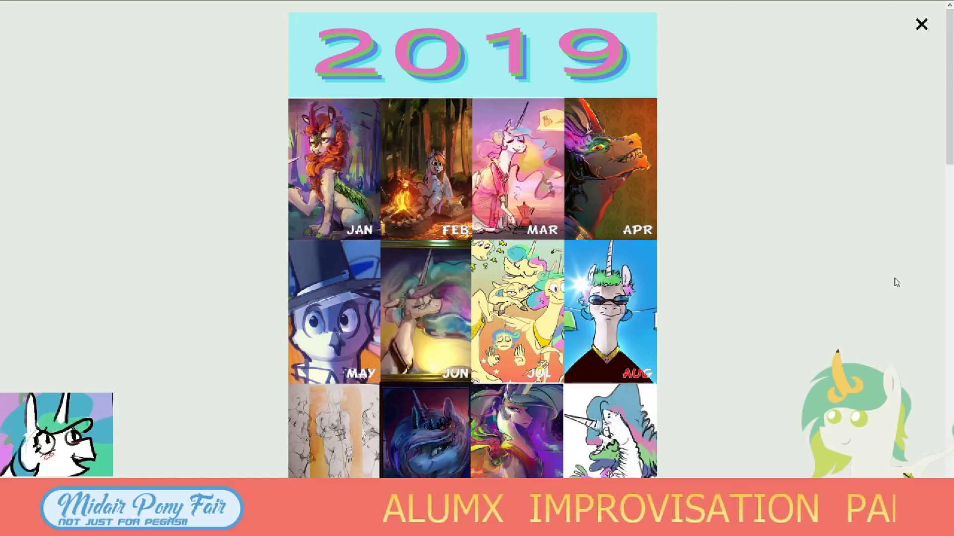
{"action": "key", "text": "Right"}
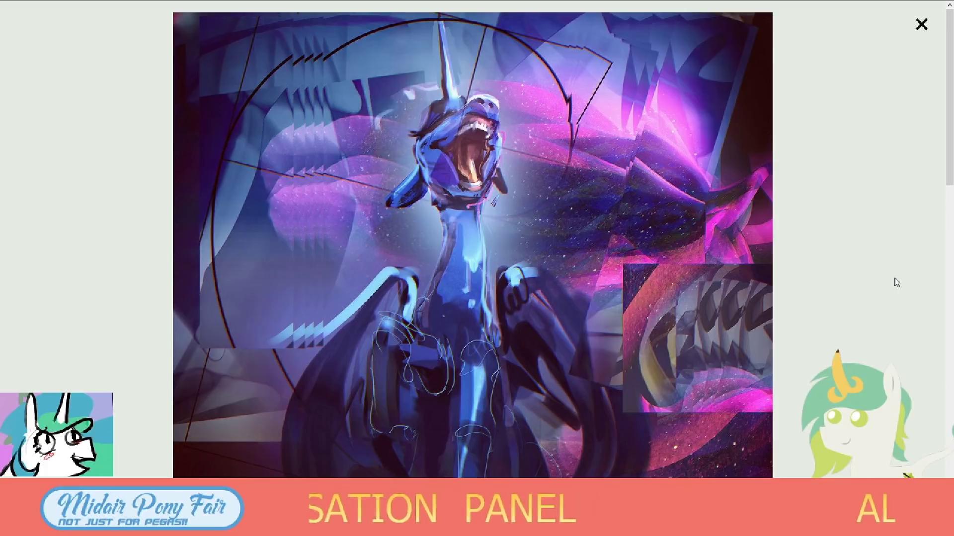
{"action": "key", "text": "Right"}
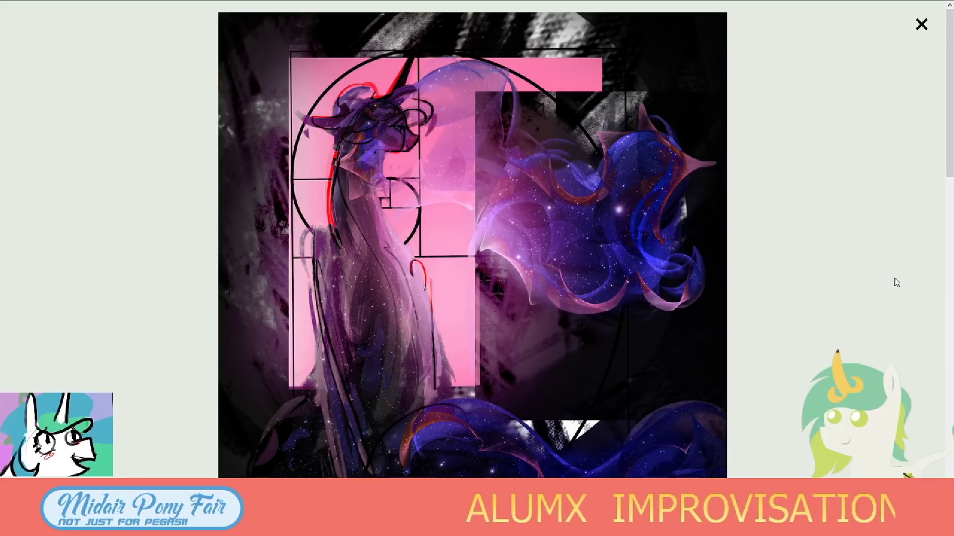
{"action": "key", "text": "alt+Tab"}
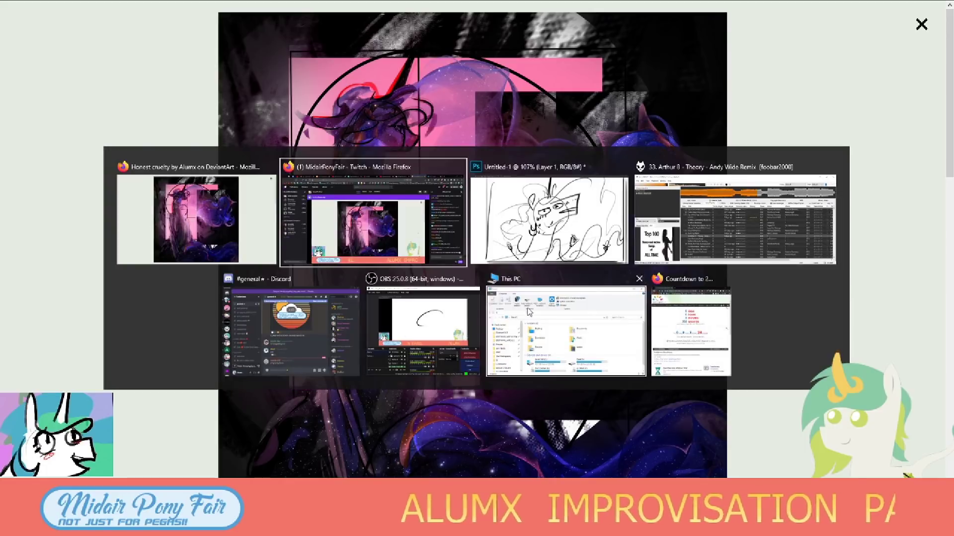
{"action": "key", "text": "alt+Tab"}
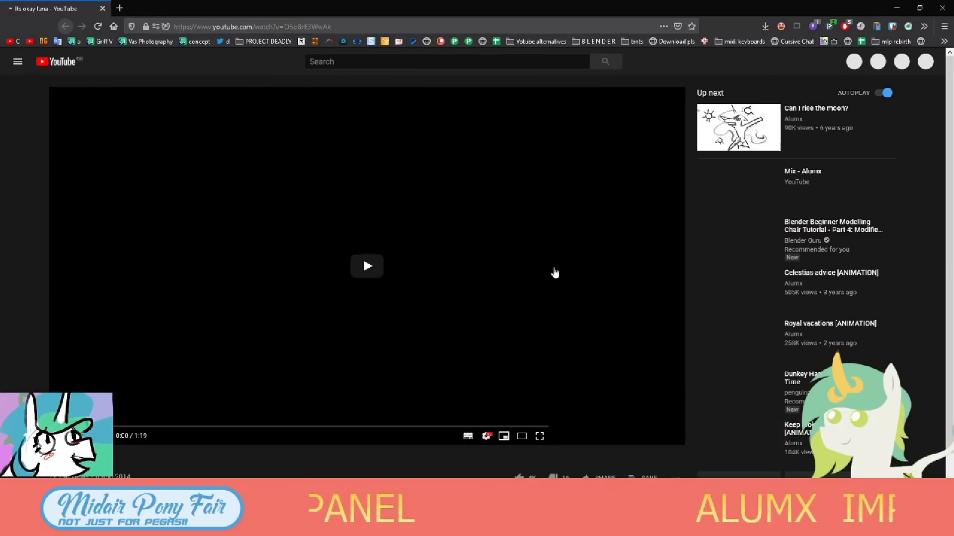
Start the 'Its okay luna' animatic and switch the player to full screen.
{"action": "left_click", "coordinate": [555, 273]}
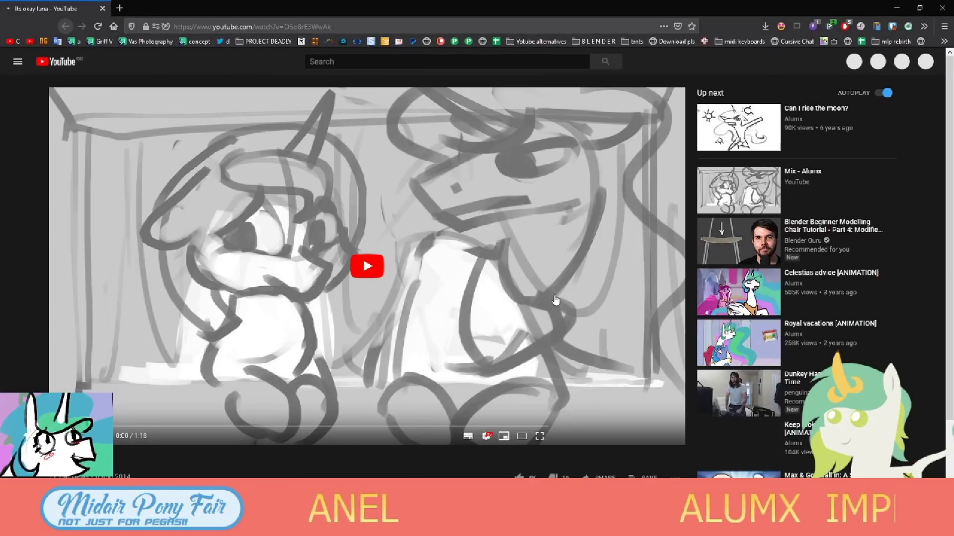
{"action": "key", "text": "f"}
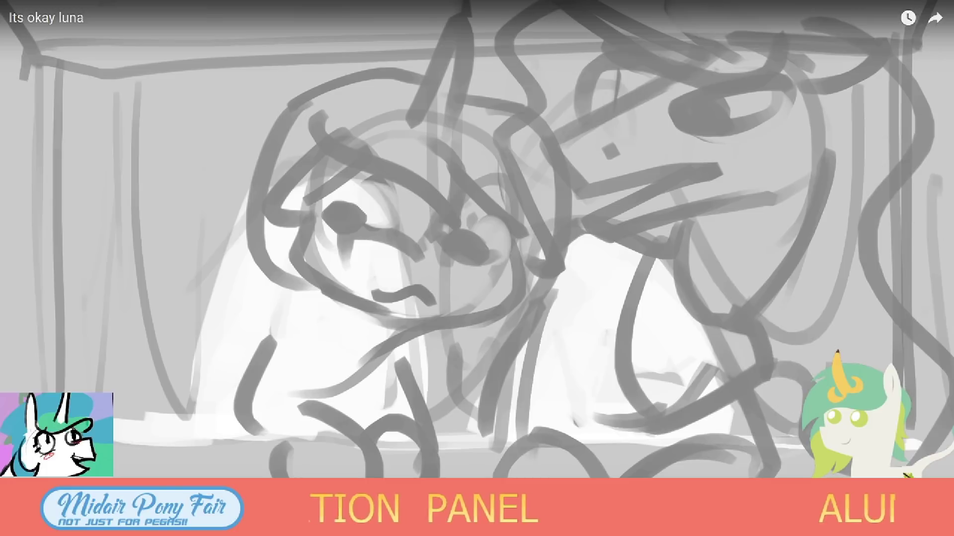
{"action": "key", "text": "super+p"}
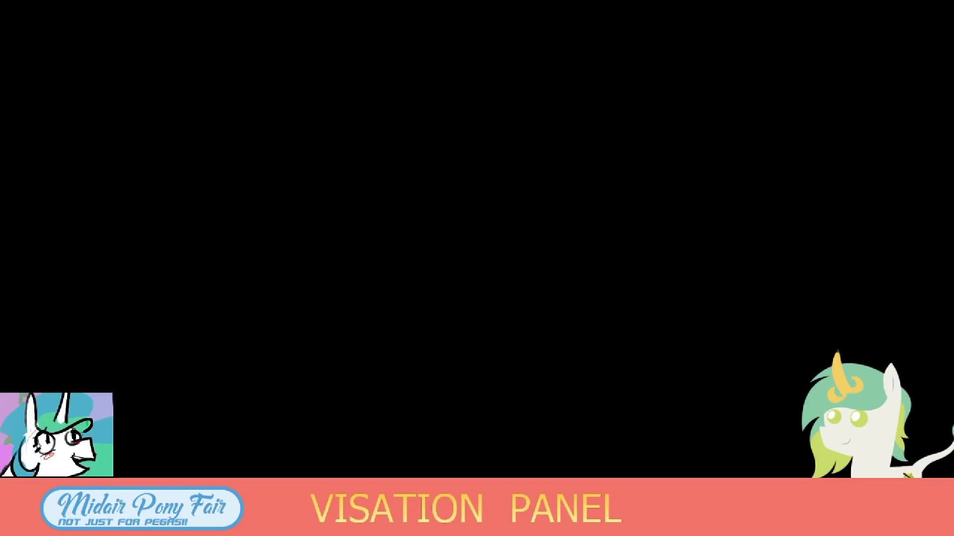
Exit full screen at 1:11 of the animatic and return to the golden-spiral painting.
{"action": "key", "text": "Escape"}
{"action": "scroll", "coordinate": [447, 370], "scroll_direction": "down", "scroll_amount": 5}
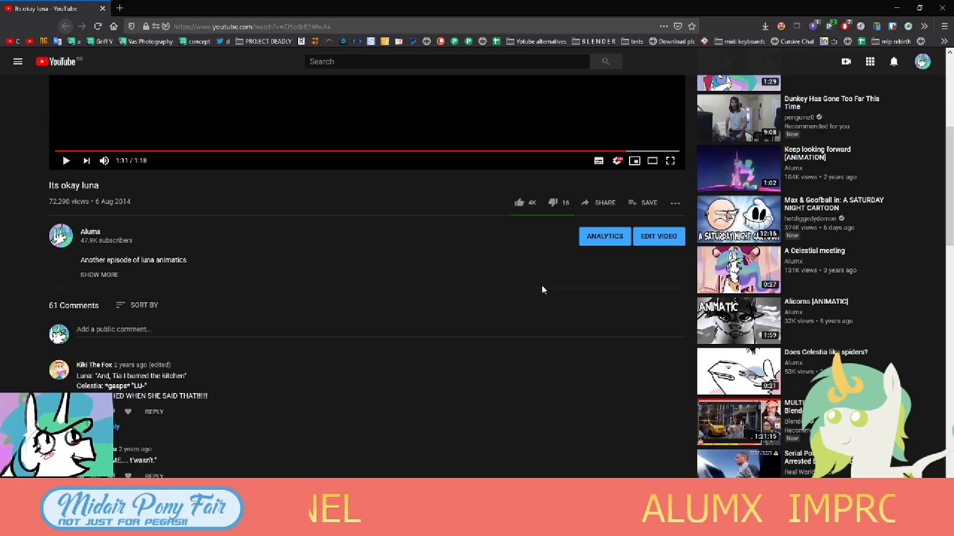
{"action": "middle_click", "coordinate": [414, 400]}
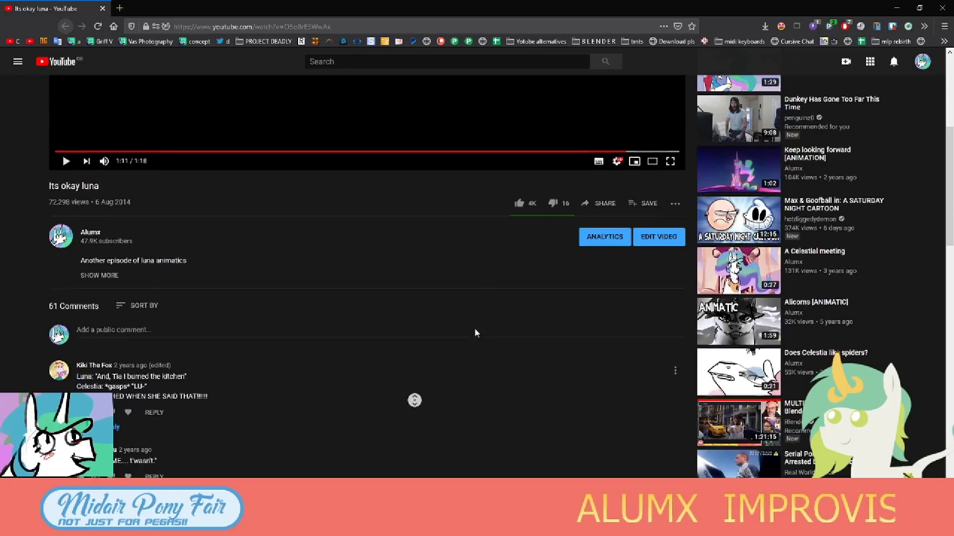
{"action": "scroll", "coordinate": [475, 328], "scroll_direction": "up", "scroll_amount": 5}
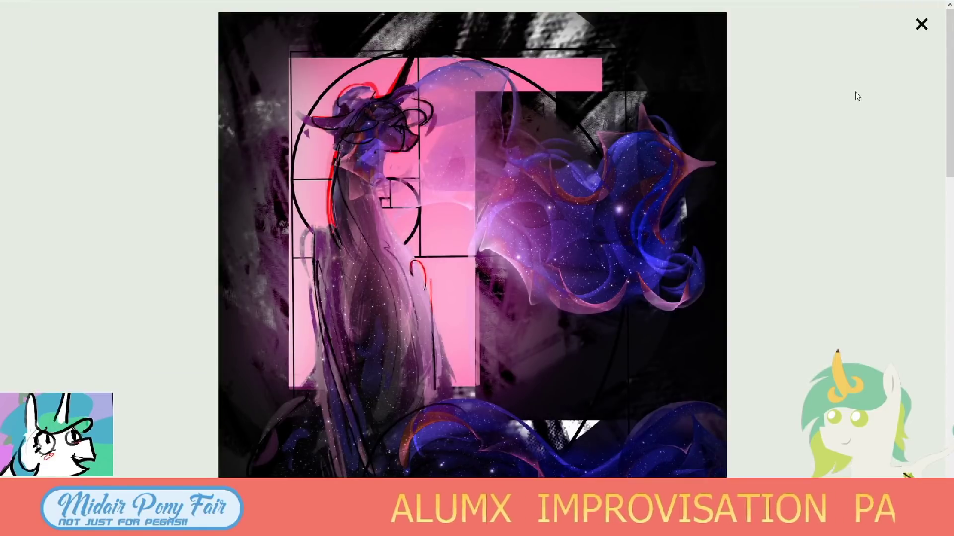
Open the next deviation full size, then advance to a larger pony painting.
{"action": "left_click", "coordinate": [838, 117]}
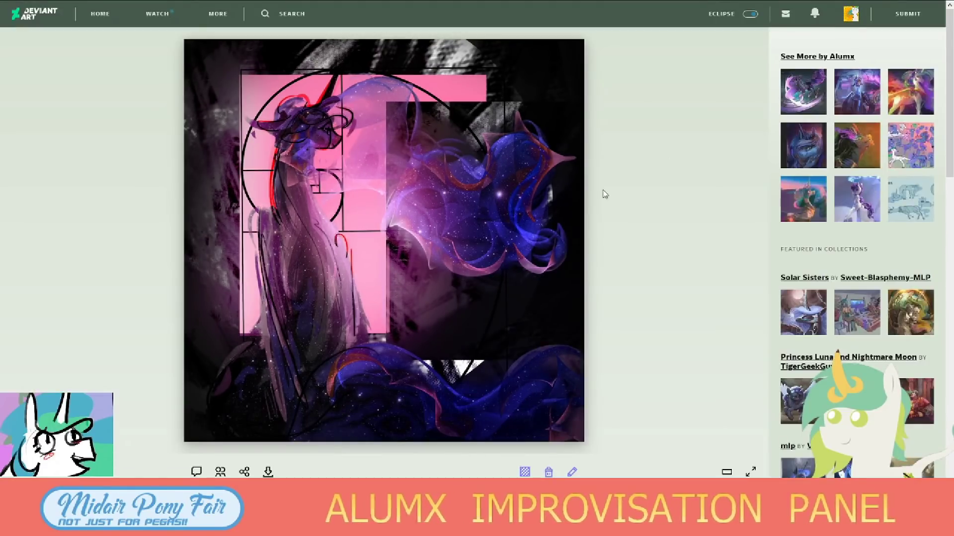
{"action": "key", "text": "Right"}
{"action": "left_click", "coordinate": [730, 192]}
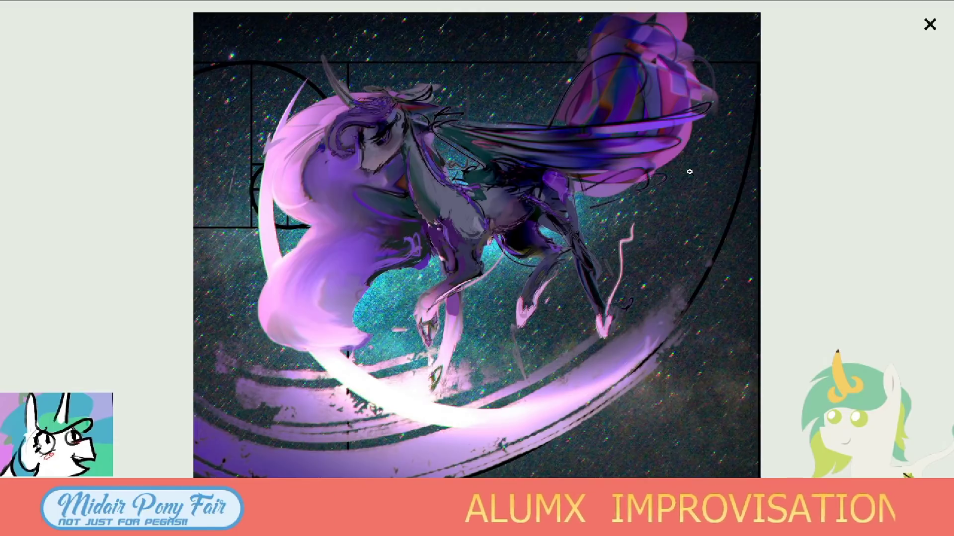
{"action": "key", "text": "Right"}
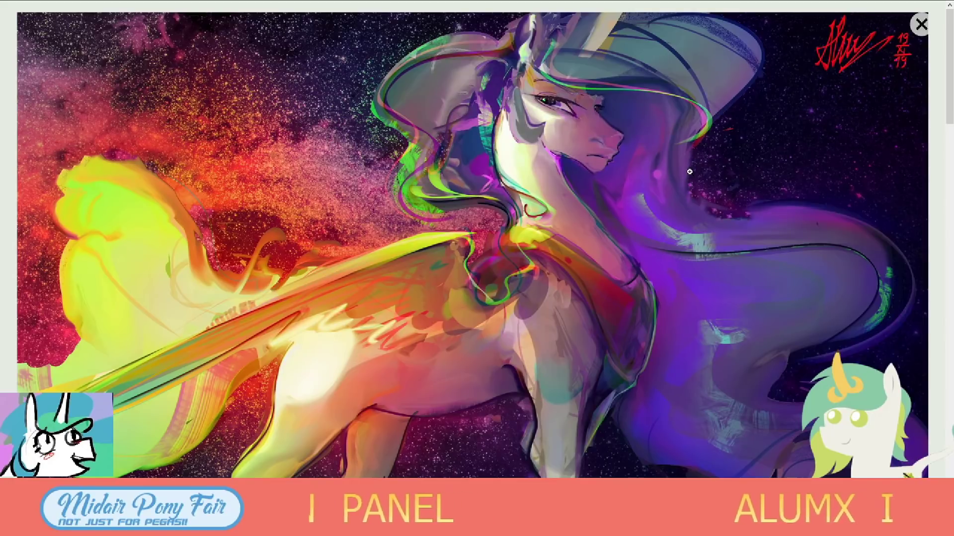
Browse past the dark blue and orange-and-green portraits to the 'Nerd-bug' changeling sketch sheet.
{"action": "left_click", "coordinate": [691, 176]}
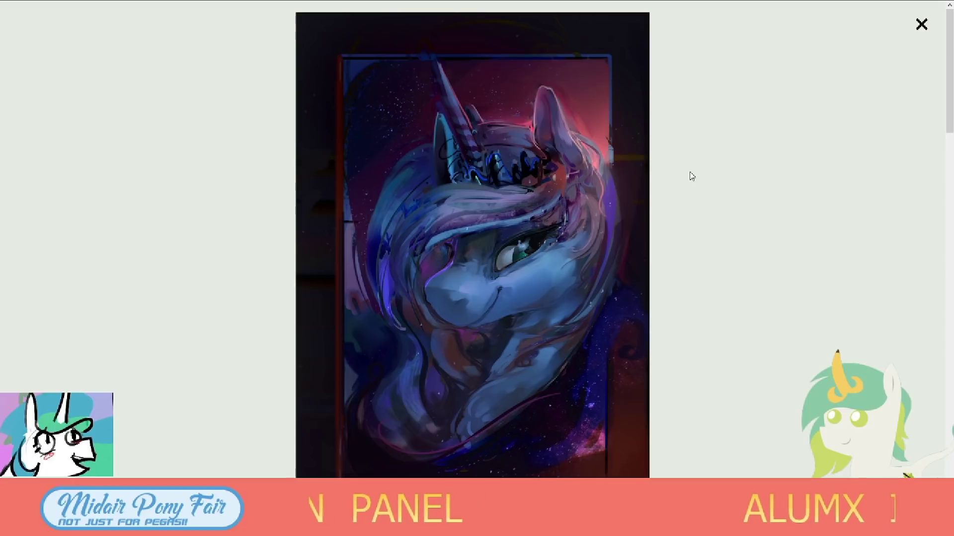
{"action": "key", "text": "Right"}
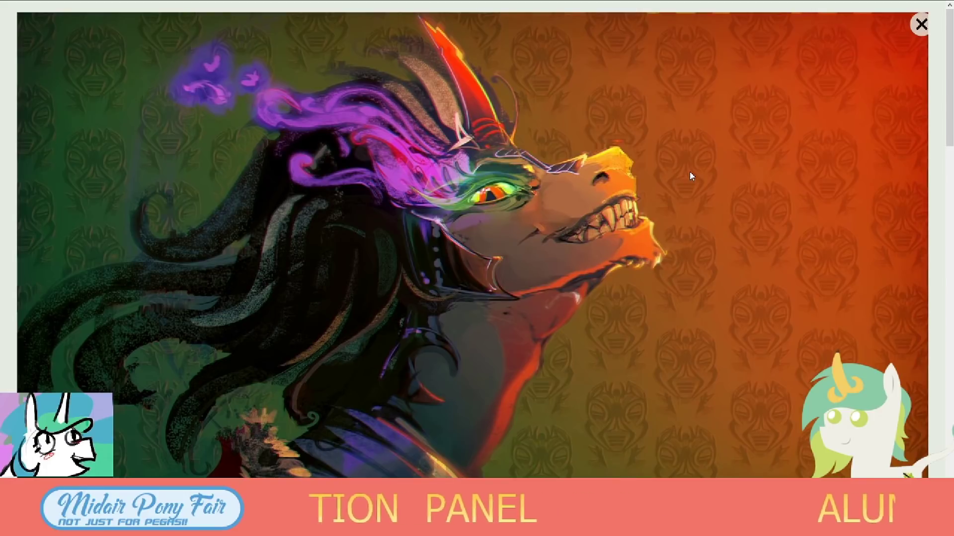
{"action": "key", "text": "Right"}
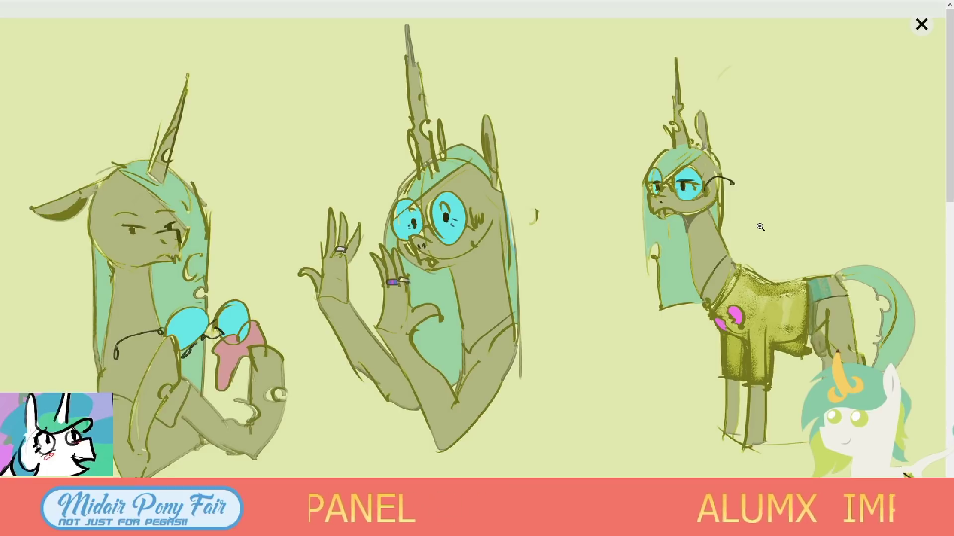
{"action": "key", "text": "alt+Tab"}
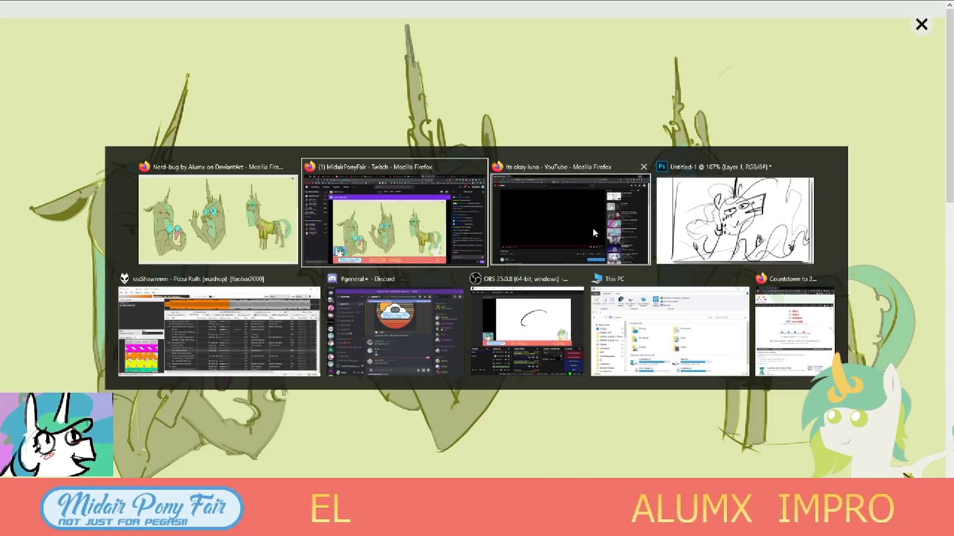
Switch to YouTube, open the uploader's channel video list and autoscroll down it.
{"action": "left_click", "coordinate": [592, 228]}
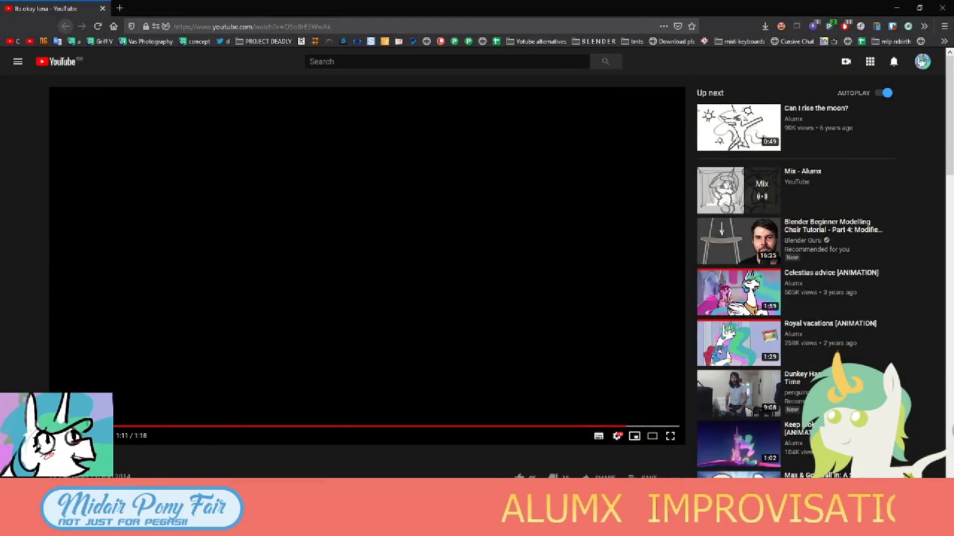
{"action": "scroll", "coordinate": [378, 249], "scroll_direction": "down", "scroll_amount": 2}
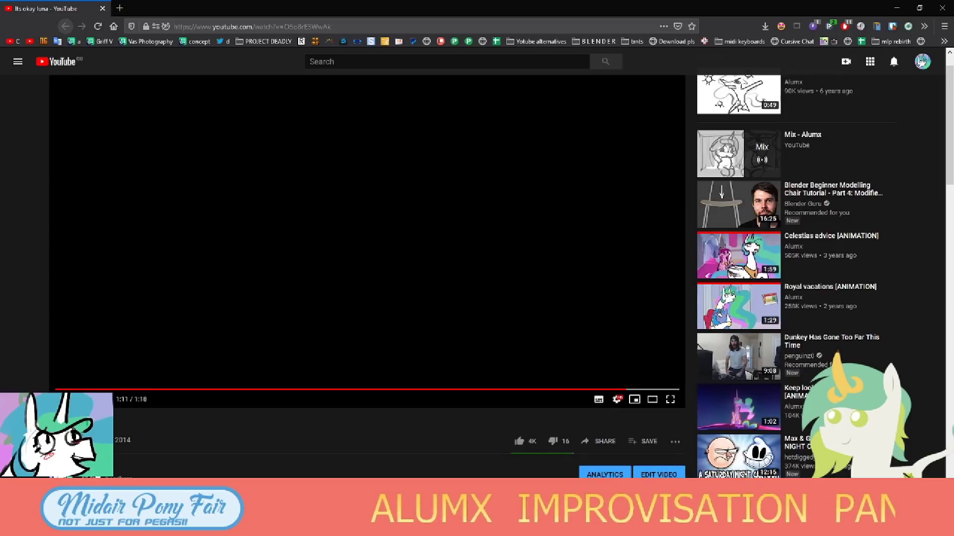
{"action": "left_click", "coordinate": [170, 416]}
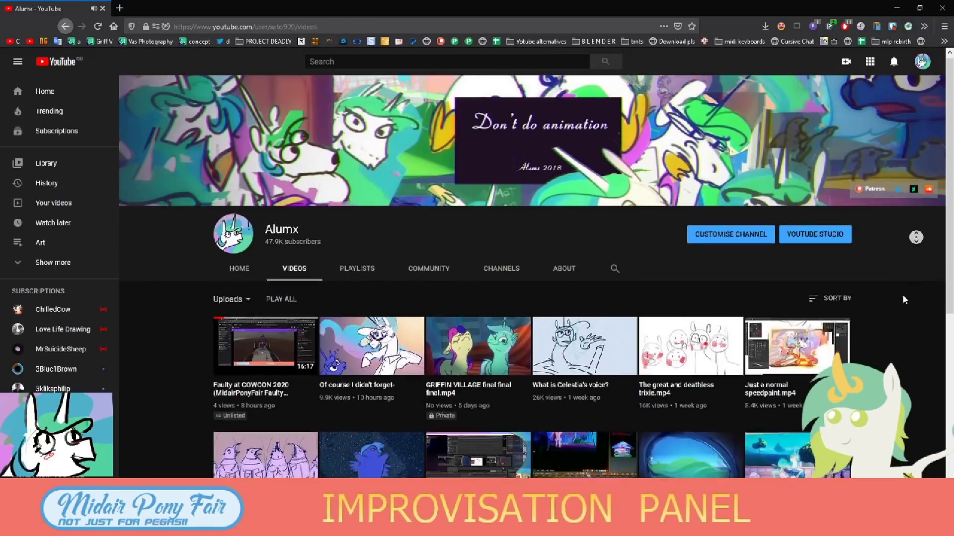
{"action": "middle_click", "coordinate": [920, 270]}
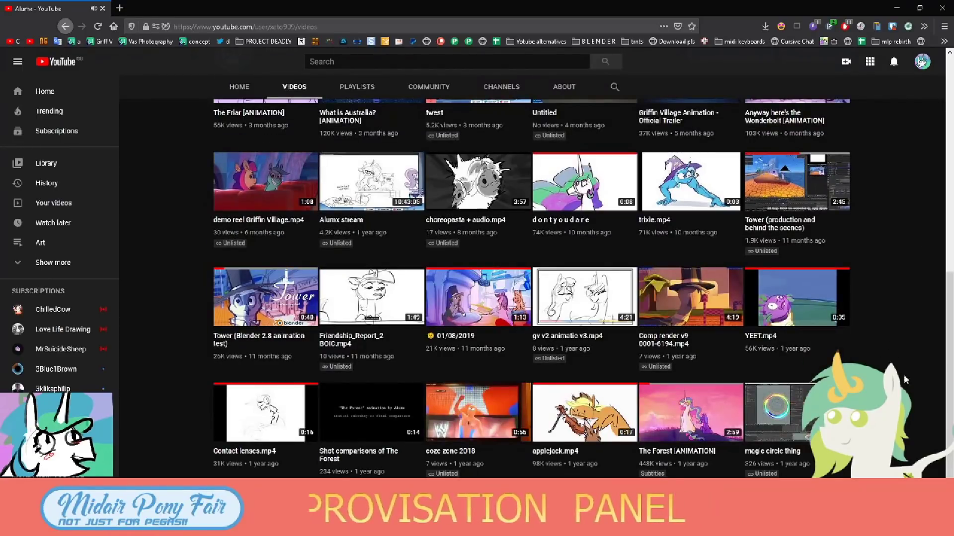
{"action": "middle_click", "coordinate": [903, 287]}
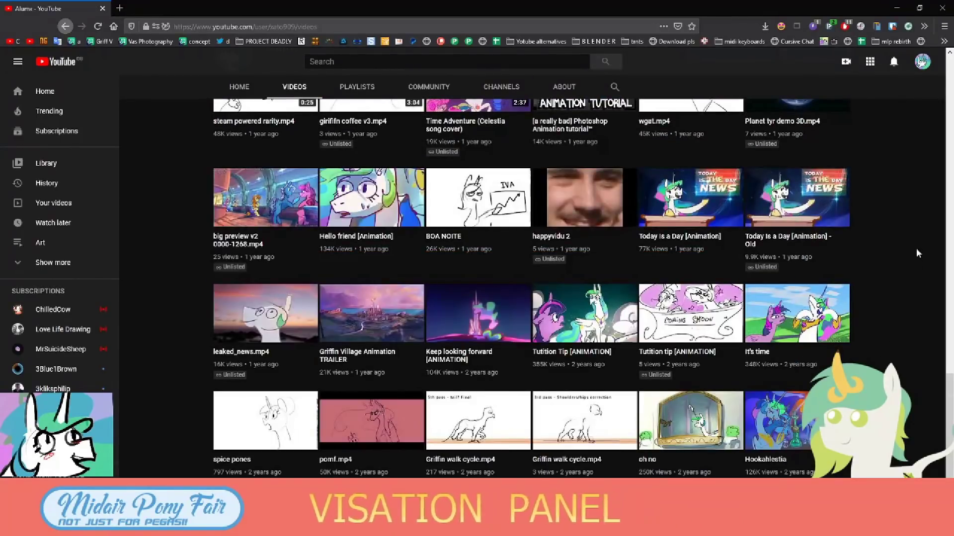
{"action": "scroll", "coordinate": [916, 258], "scroll_direction": "down", "scroll_amount": 5}
{"action": "scroll", "coordinate": [912, 281], "scroll_direction": "down", "scroll_amount": 3}
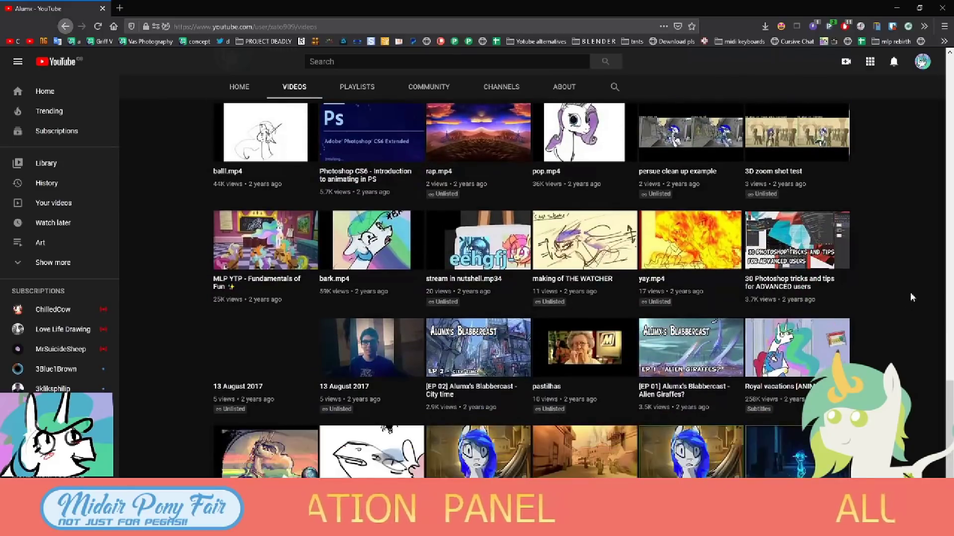
{"action": "middle_click", "coordinate": [911, 304]}
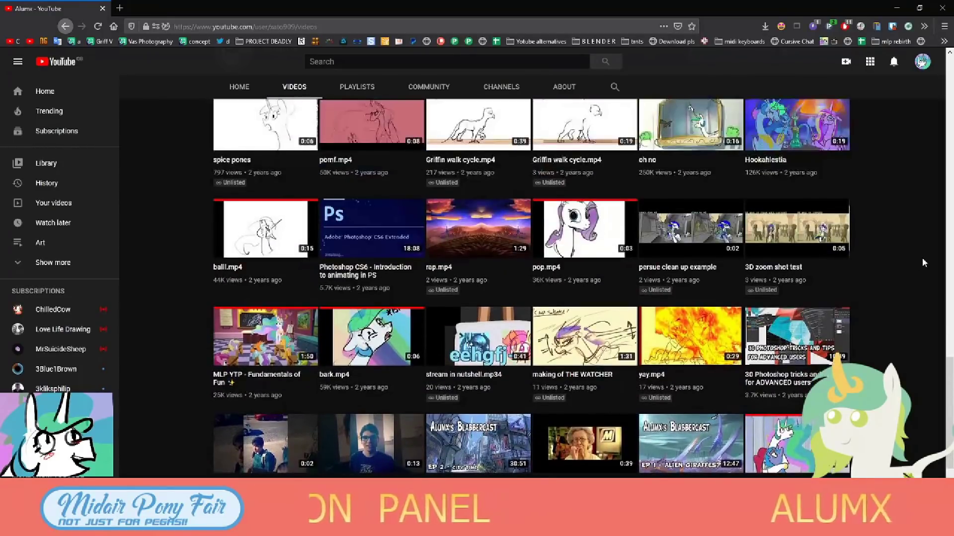
{"action": "left_click", "coordinate": [928, 259]}
Find the channel's older uploads and open 'The Sun's Necessities [ANIMATIC]'.
{"action": "scroll", "coordinate": [928, 267], "scroll_direction": "down", "scroll_amount": 9}
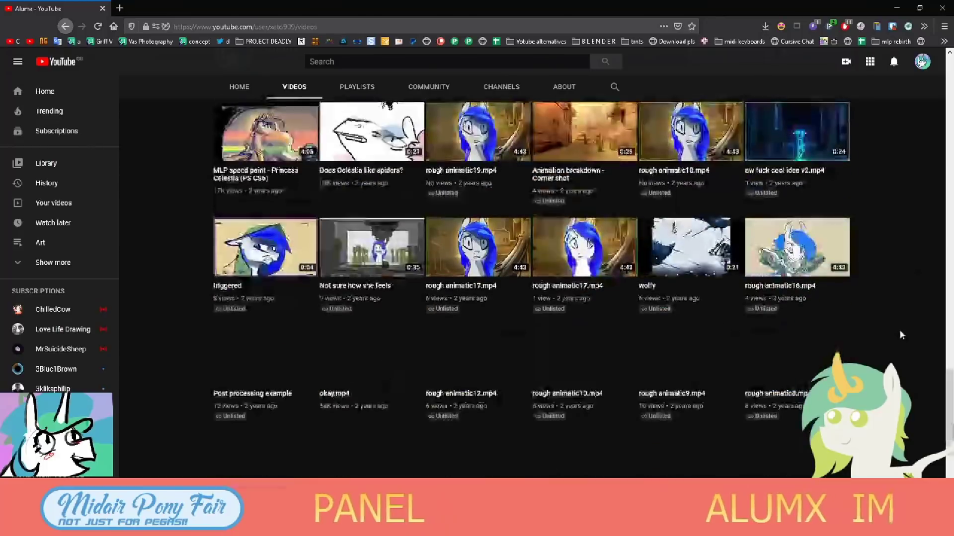
{"action": "scroll", "coordinate": [899, 330], "scroll_direction": "up", "scroll_amount": 3}
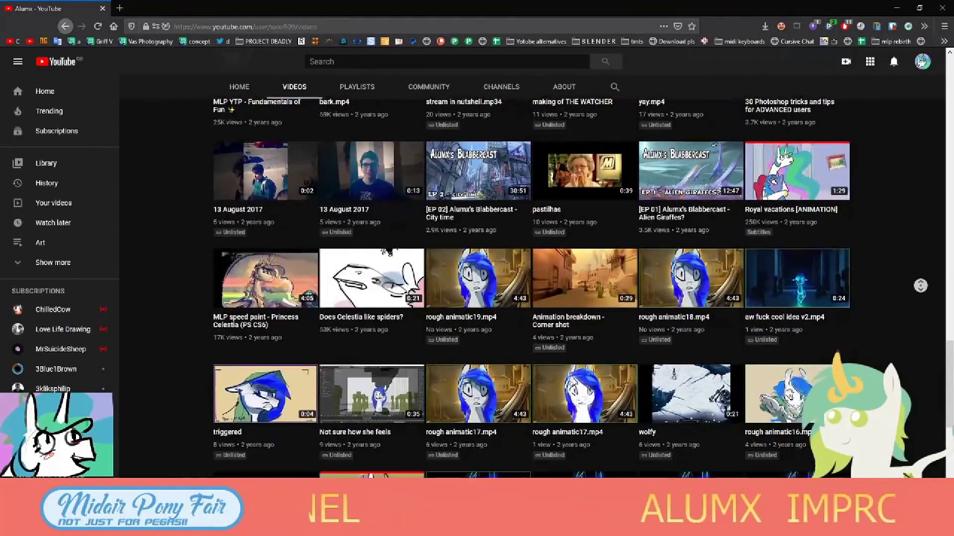
{"action": "scroll", "coordinate": [914, 293], "scroll_direction": "down", "scroll_amount": 10}
{"action": "middle_click", "coordinate": [913, 310]}
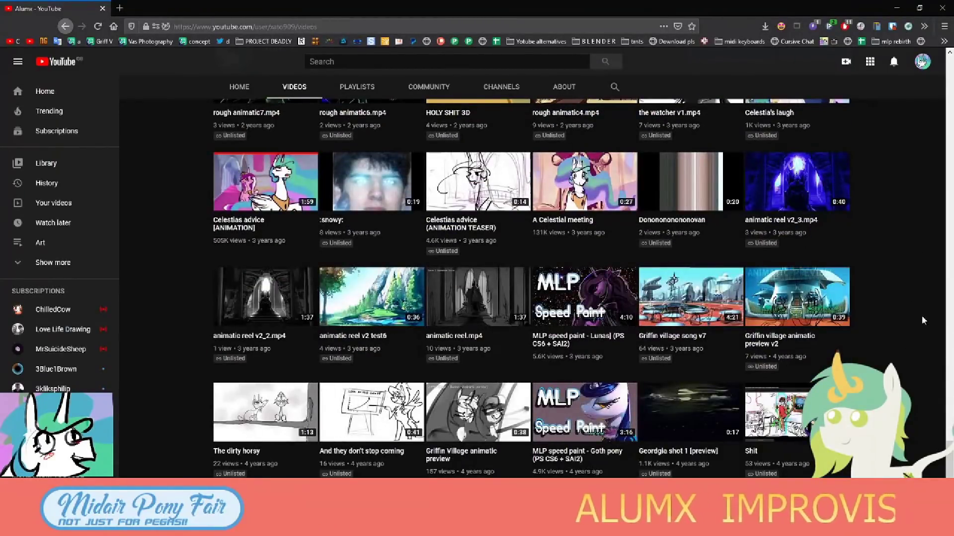
{"action": "left_click", "coordinate": [925, 302]}
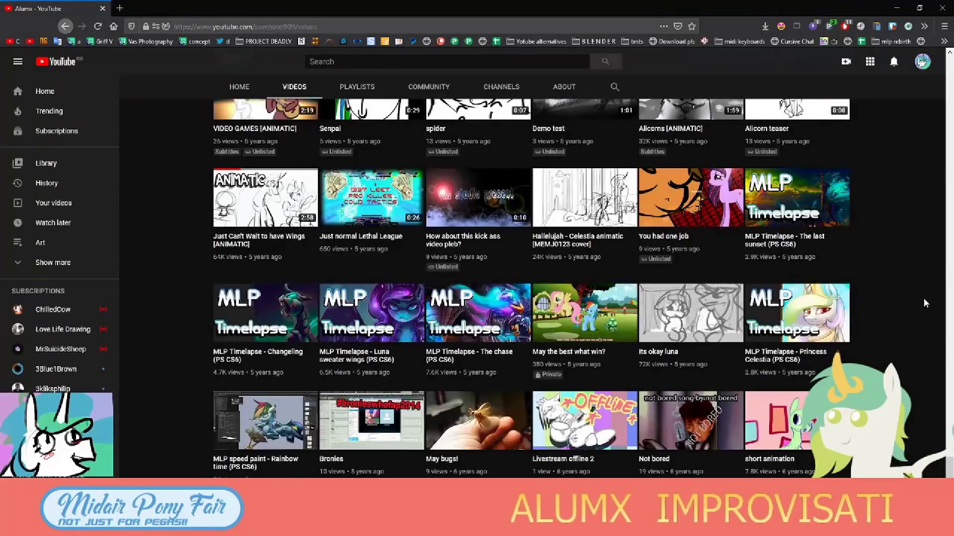
{"action": "scroll", "coordinate": [928, 288], "scroll_direction": "up", "scroll_amount": 3}
{"action": "scroll", "coordinate": [932, 274], "scroll_direction": "up", "scroll_amount": 2}
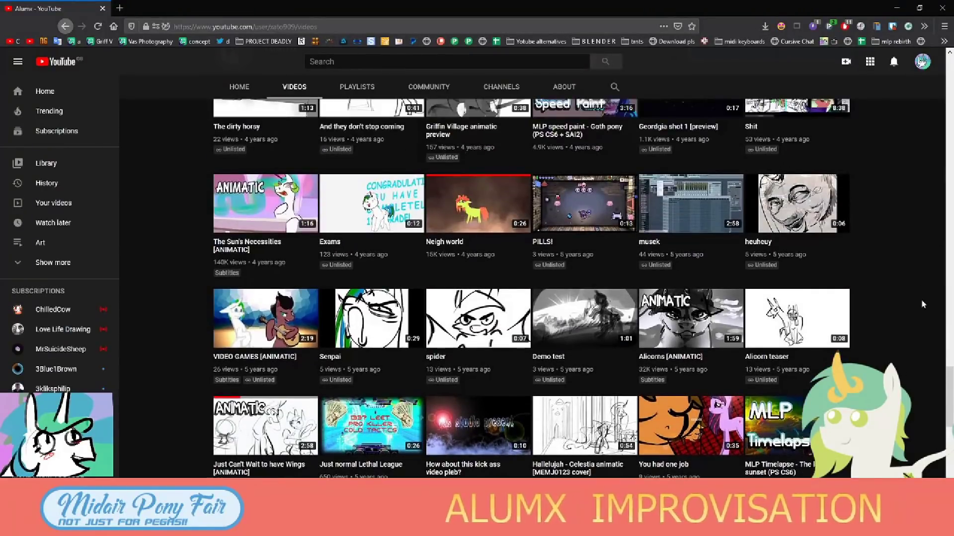
{"action": "scroll", "coordinate": [922, 297], "scroll_direction": "up", "scroll_amount": 3}
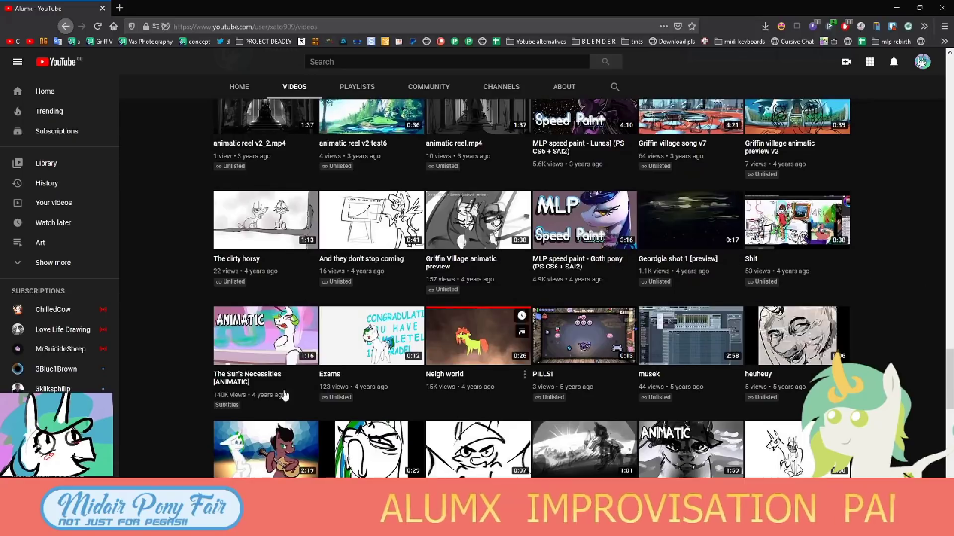
{"action": "left_click", "coordinate": [263, 355]}
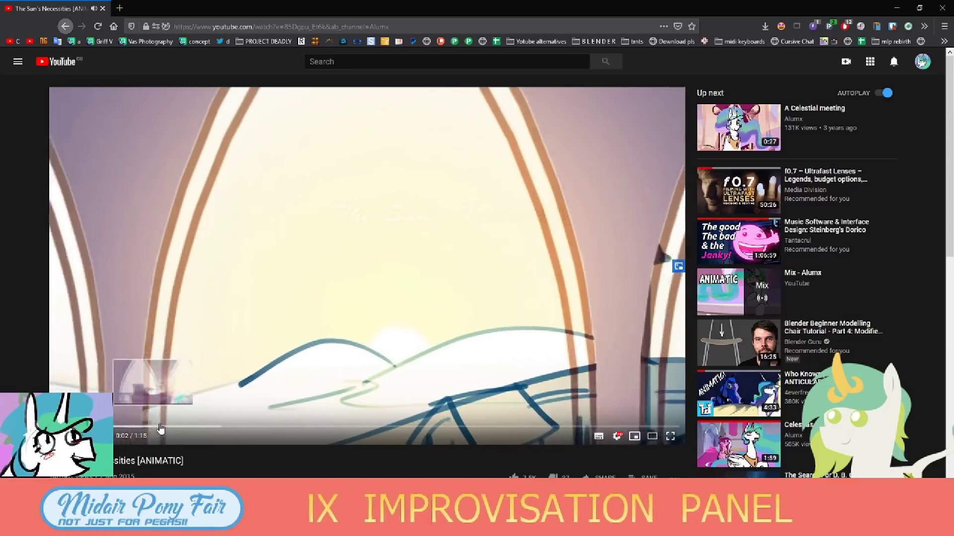
Jump the animatic ahead to the Celestia scene, then return to the DeviantArt viewer.
{"action": "left_click", "coordinate": [161, 426]}
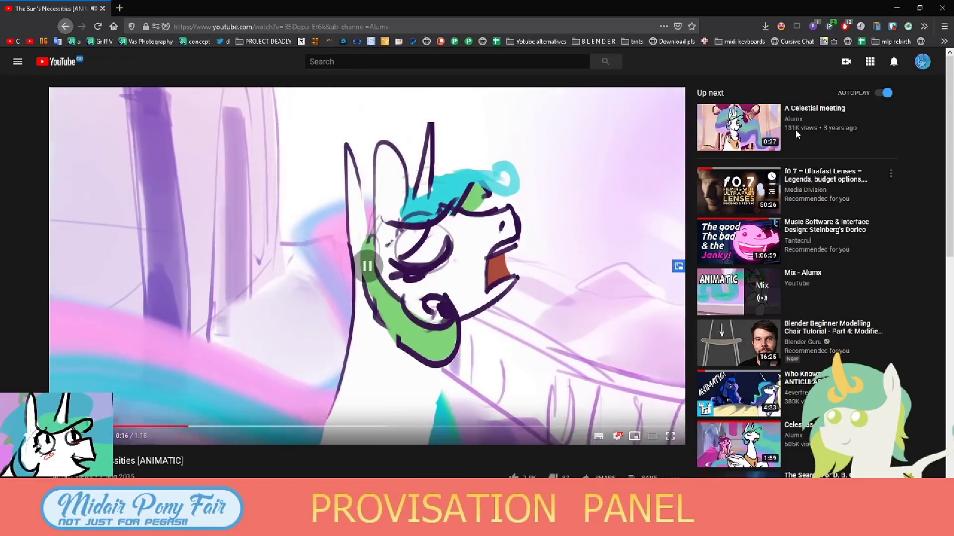
{"action": "left_click", "coordinate": [896, 8]}
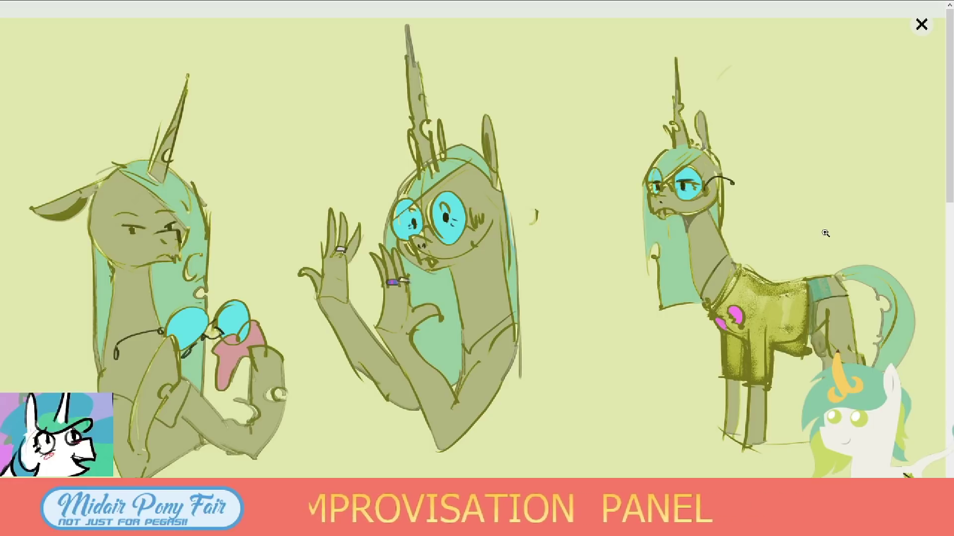
Page from the Nerd-bug sketches past the chemistry comic and pink-maned unicorns to the bedroom scene.
{"action": "key", "text": "Right"}
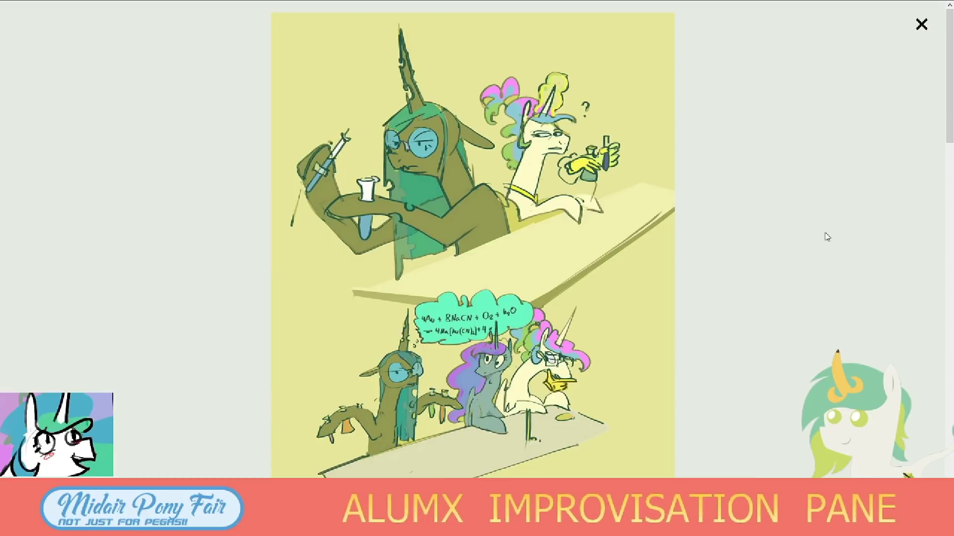
{"action": "key", "text": "alt+Tab"}
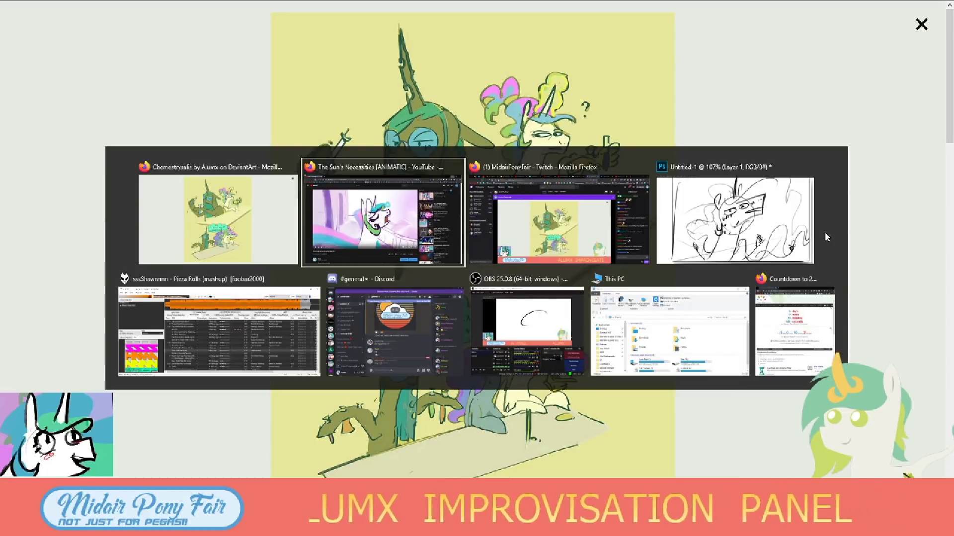
{"action": "key", "text": "Escape"}
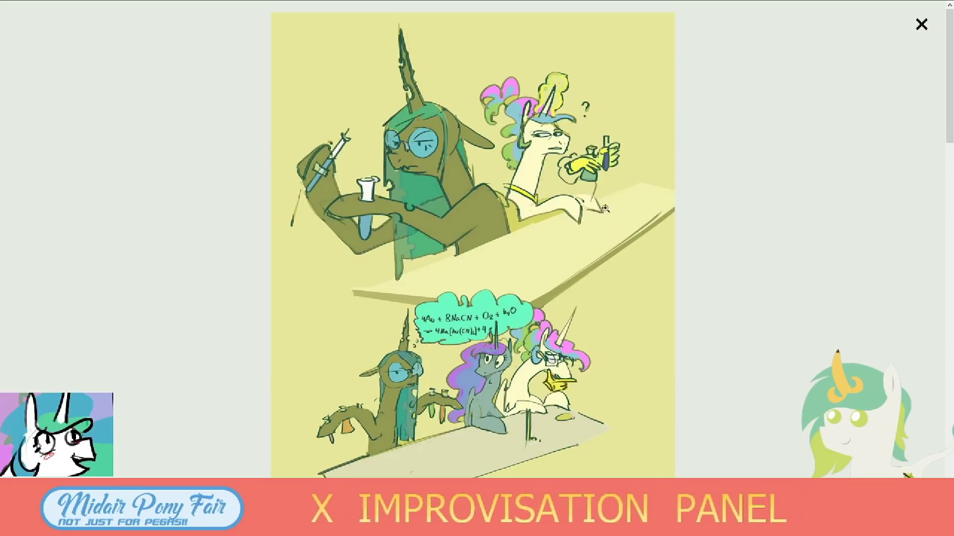
{"action": "key", "text": "super+p"}
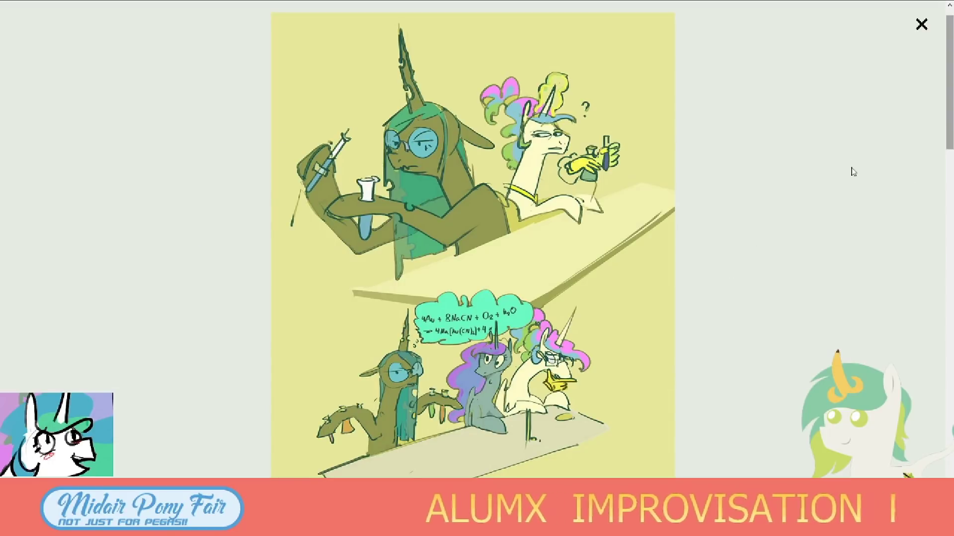
{"action": "left_click", "coordinate": [636, 313]}
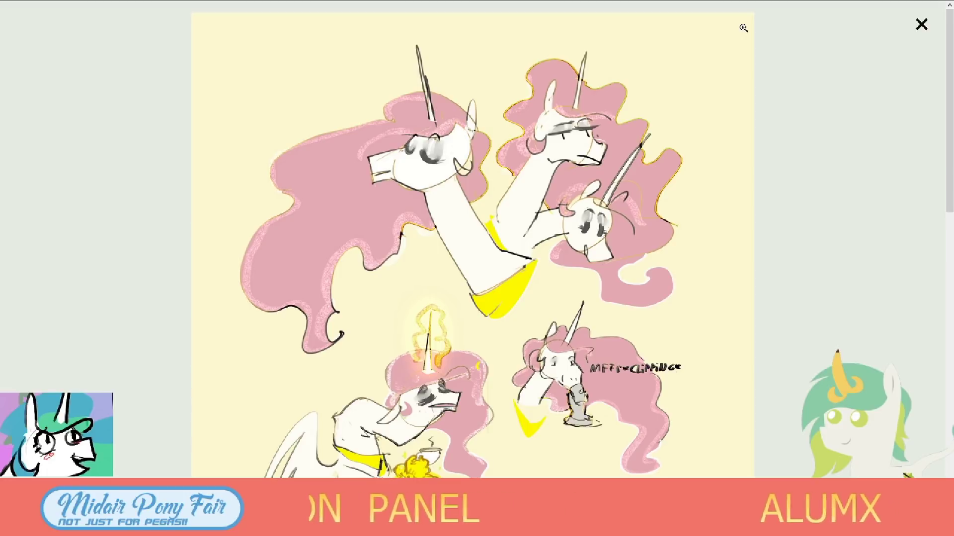
{"action": "key", "text": "Right"}
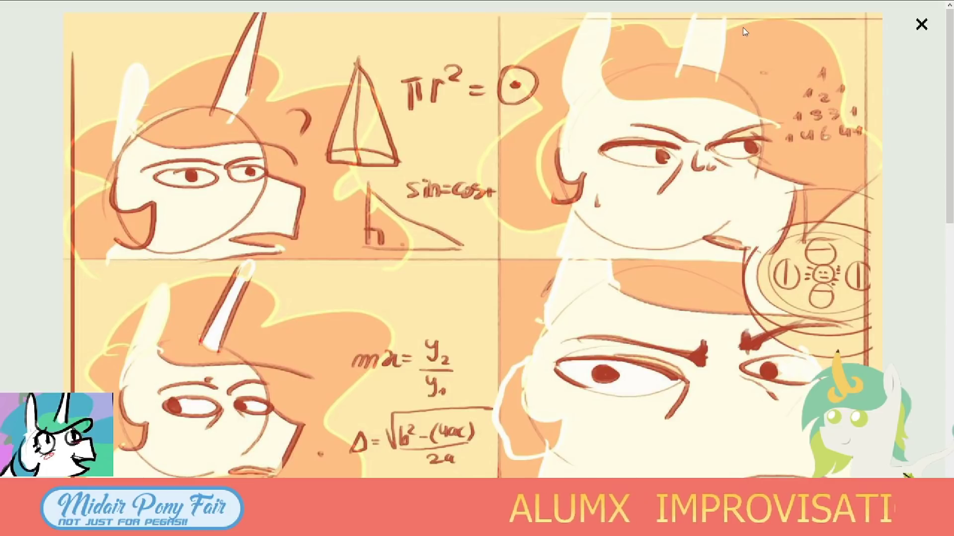
{"action": "left_click", "coordinate": [743, 28]}
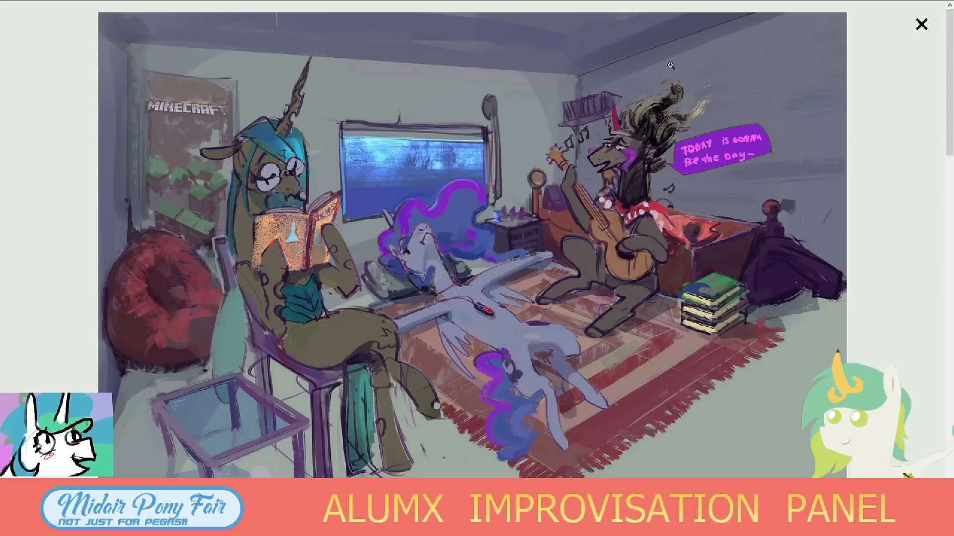
Step past the robot unicorn to the campfire forest painting, then close the lightbox.
{"action": "key", "text": "Right"}
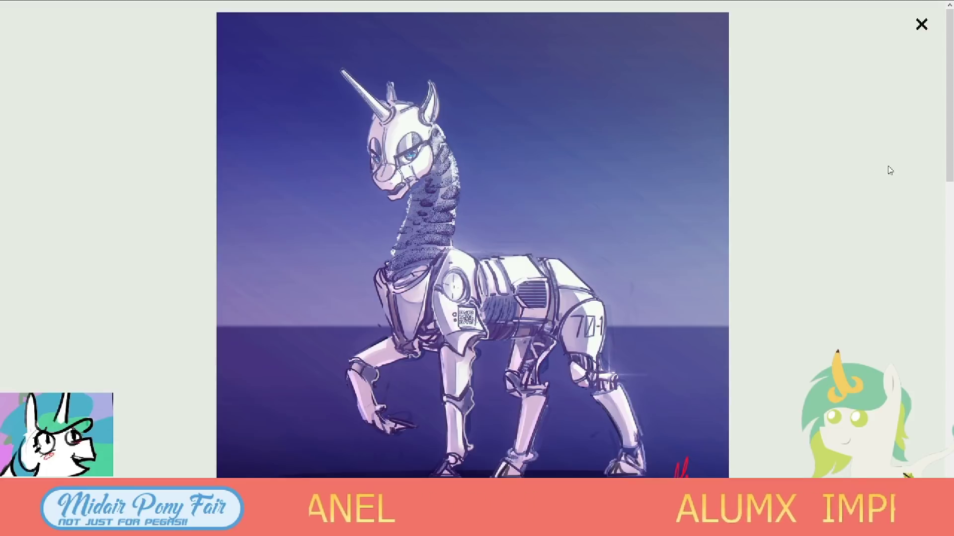
{"action": "left_click", "coordinate": [820, 70]}
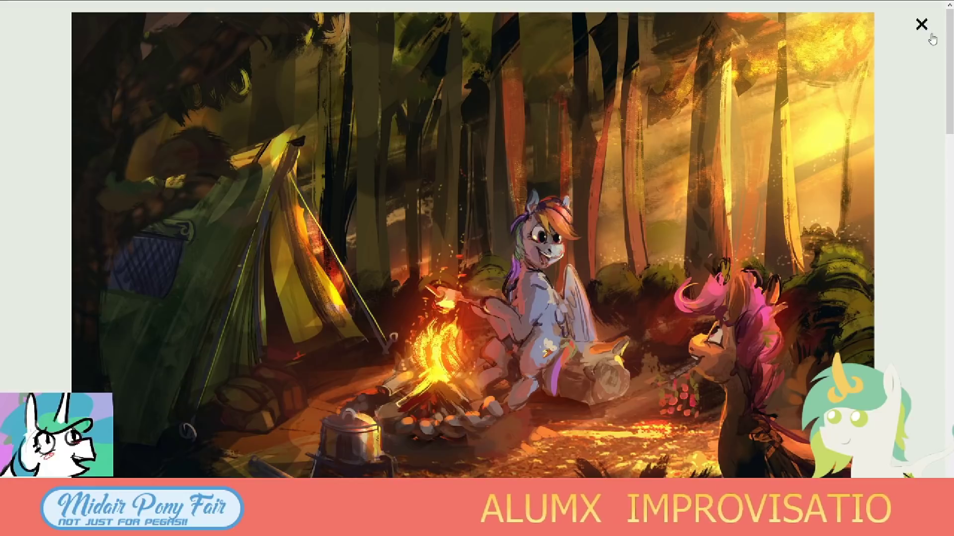
{"action": "left_click_drag", "start_coordinate": [948, 35], "coordinate": [930, 289]}
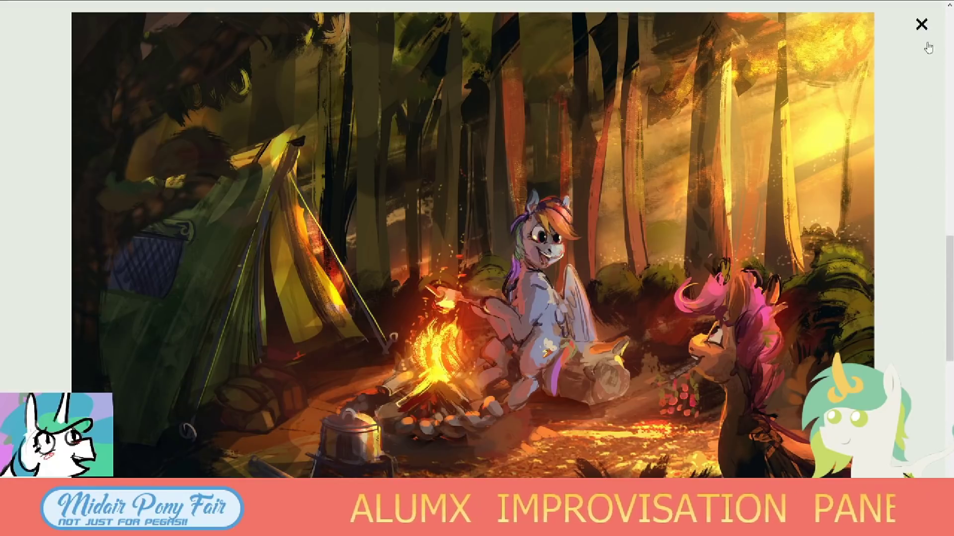
{"action": "left_click", "coordinate": [921, 24]}
Search Google for 'alumx the forest' from the address bar.
{"action": "middle_click", "coordinate": [848, 303]}
{"action": "scroll", "coordinate": [848, 304], "scroll_direction": "up", "scroll_amount": 15}
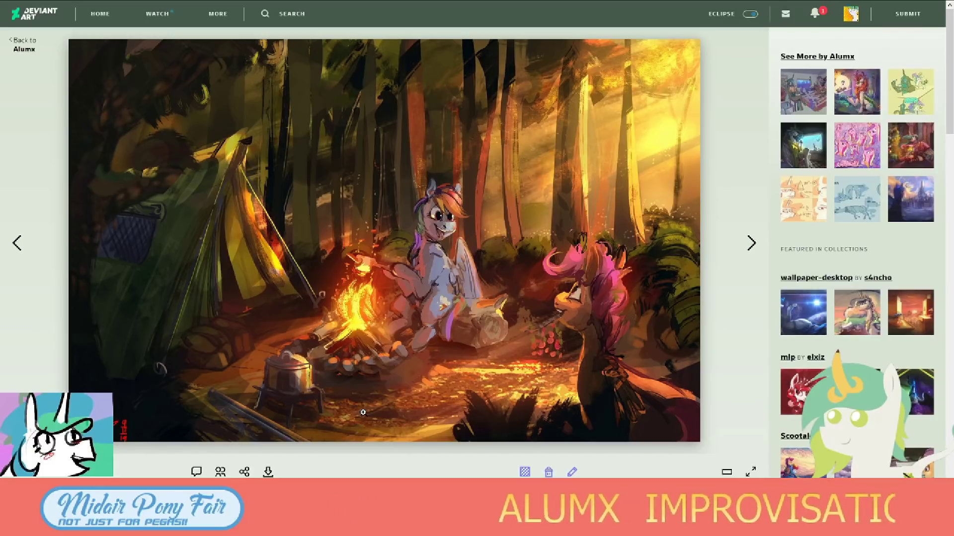
{"action": "mouse_move", "coordinate": [821, 8]}
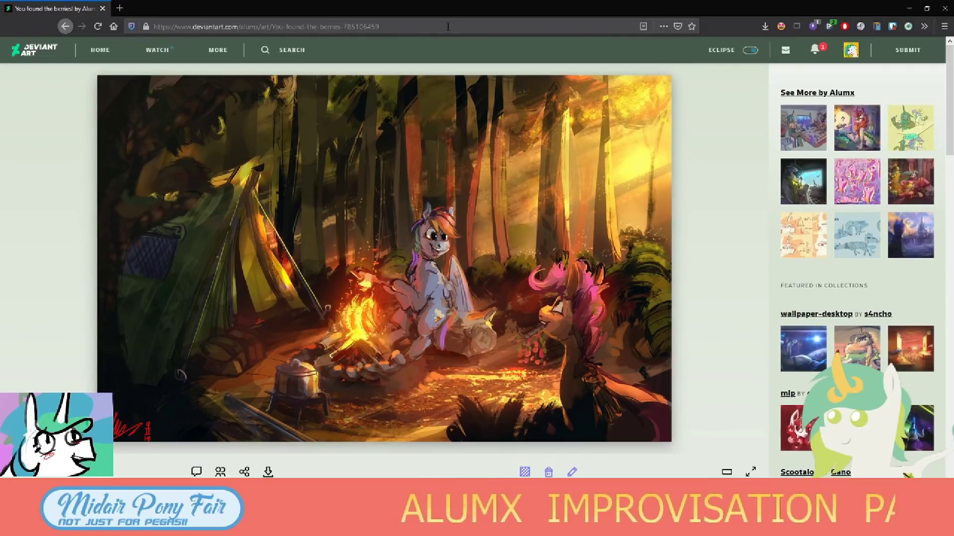
{"action": "left_click", "coordinate": [508, 31]}
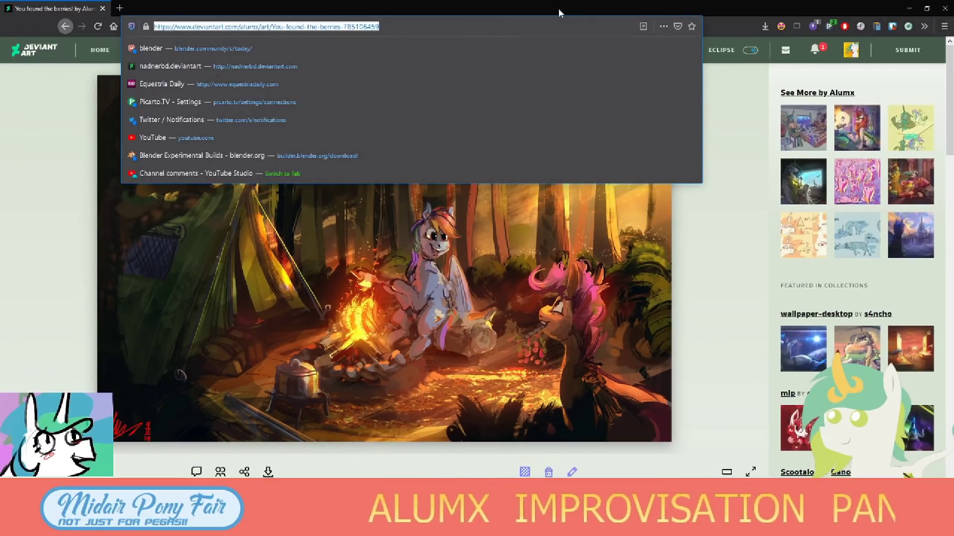
{"action": "left_click", "coordinate": [113, 226]}
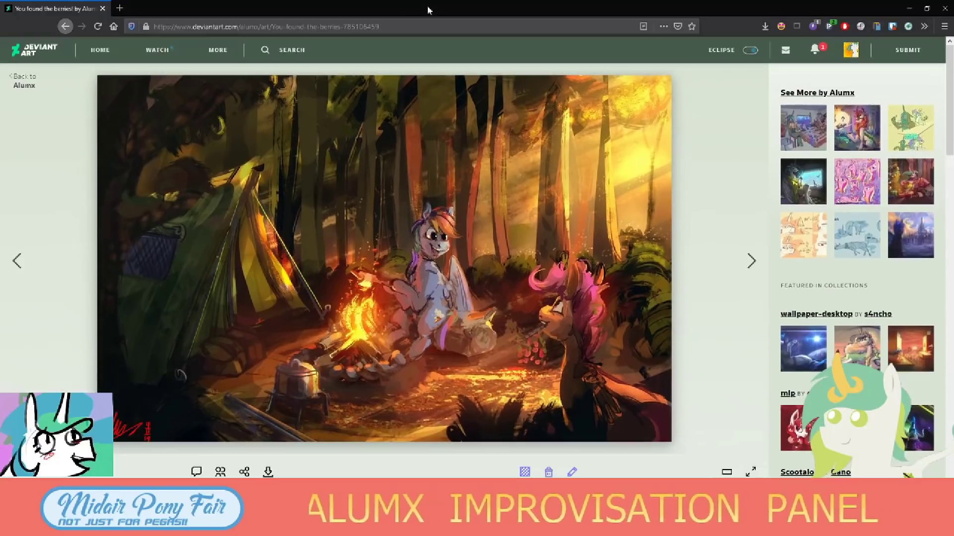
{"action": "key", "text": "ctrl+l"}
{"action": "type", "text": "alumx"}
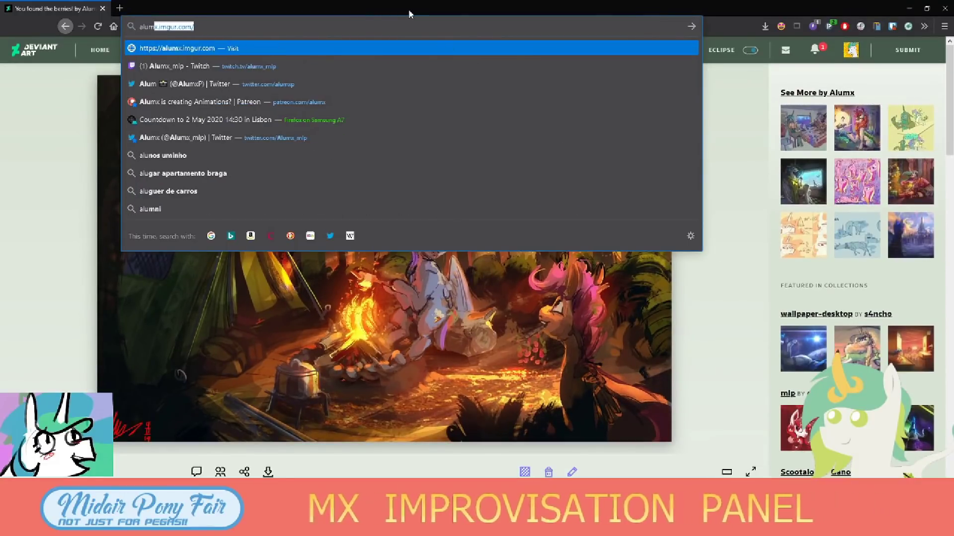
{"action": "type", "text": " the forset"}
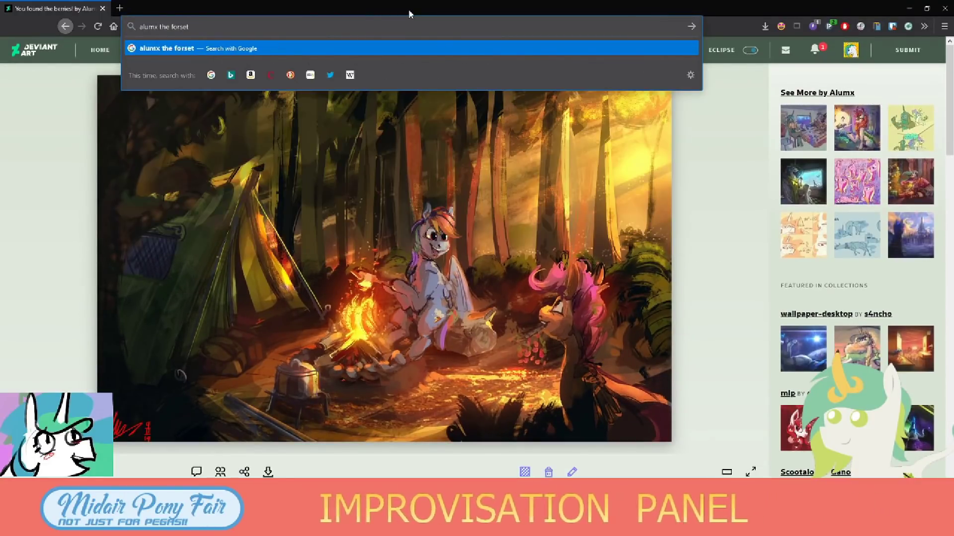
{"action": "key", "text": "BackSpace"}
{"action": "key", "text": "BackSpace"}
{"action": "key", "text": "BackSpace"}
{"action": "type", "text": "est"}
{"action": "key", "text": "Return"}
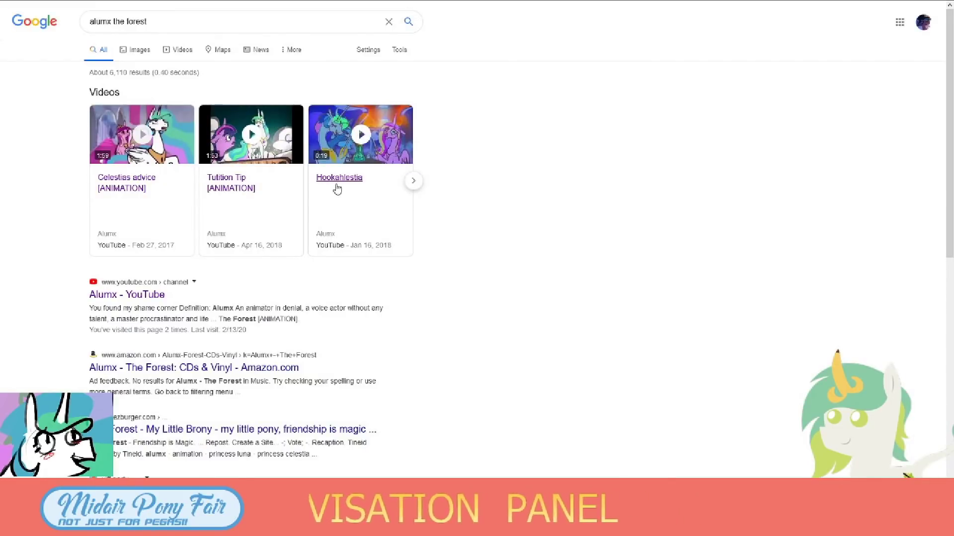
Filter the Google results to the Videos tab and scroll through them.
{"action": "left_click", "coordinate": [161, 22]}
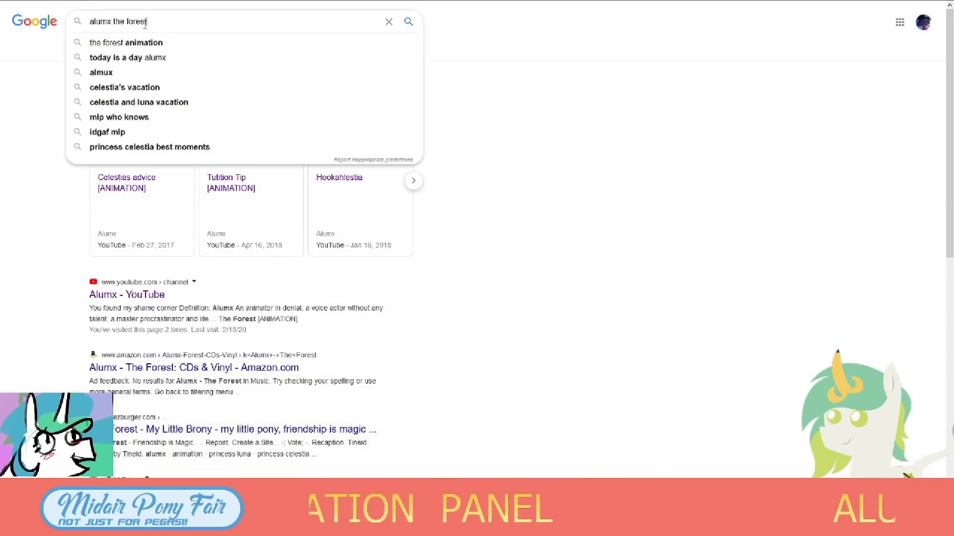
{"action": "left_click", "coordinate": [176, 50]}
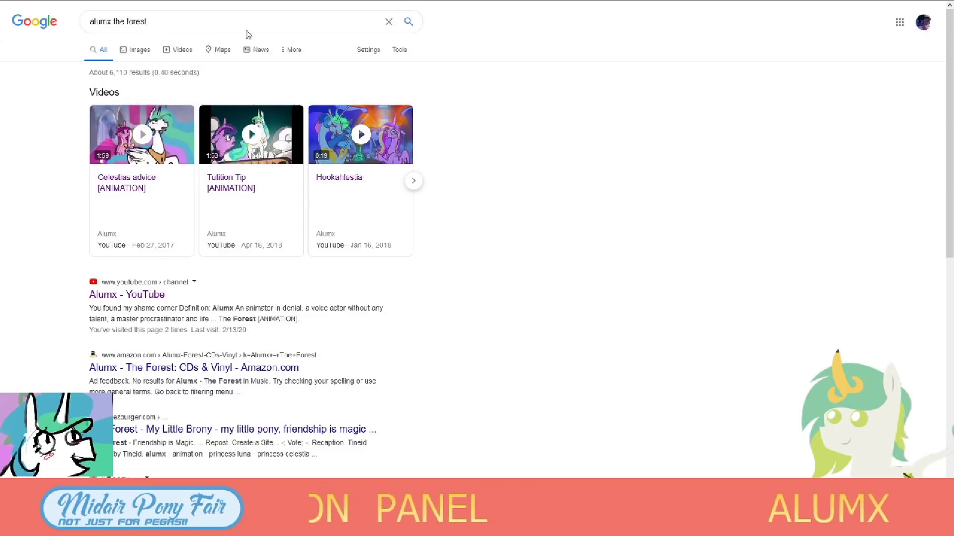
{"action": "scroll", "coordinate": [574, 219], "scroll_direction": "down", "scroll_amount": 1}
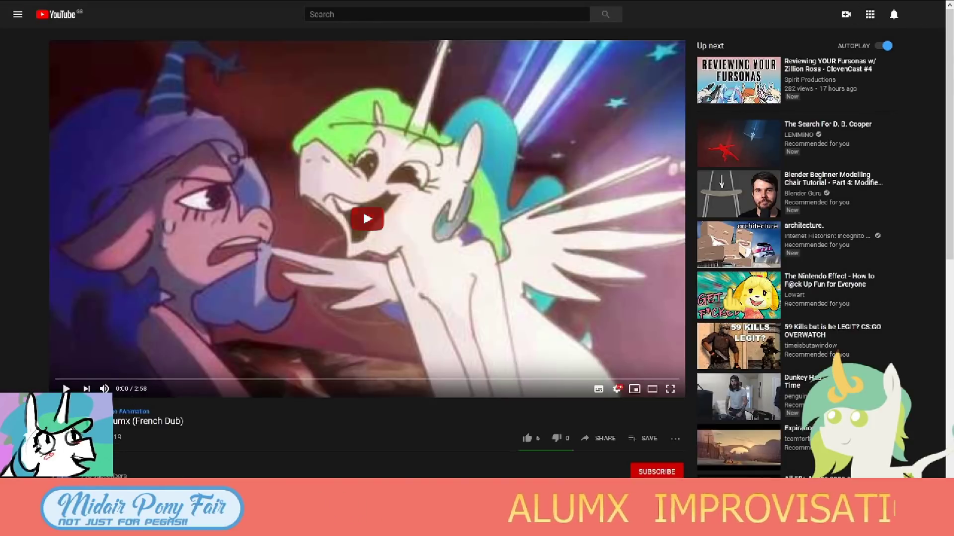
Play the French dub from 0:24 at a slightly lower volume, then bring up Start.
{"action": "left_click", "coordinate": [66, 388]}
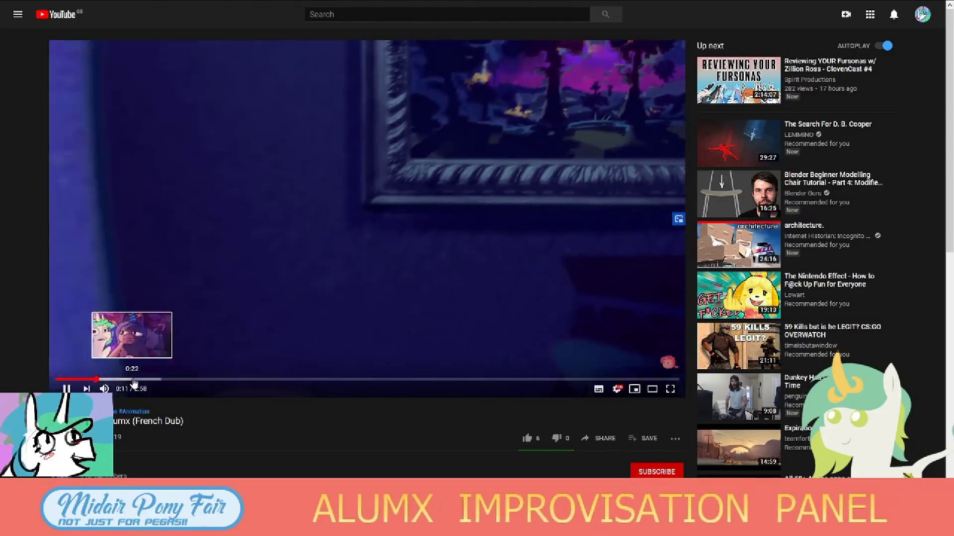
{"action": "left_click", "coordinate": [135, 380]}
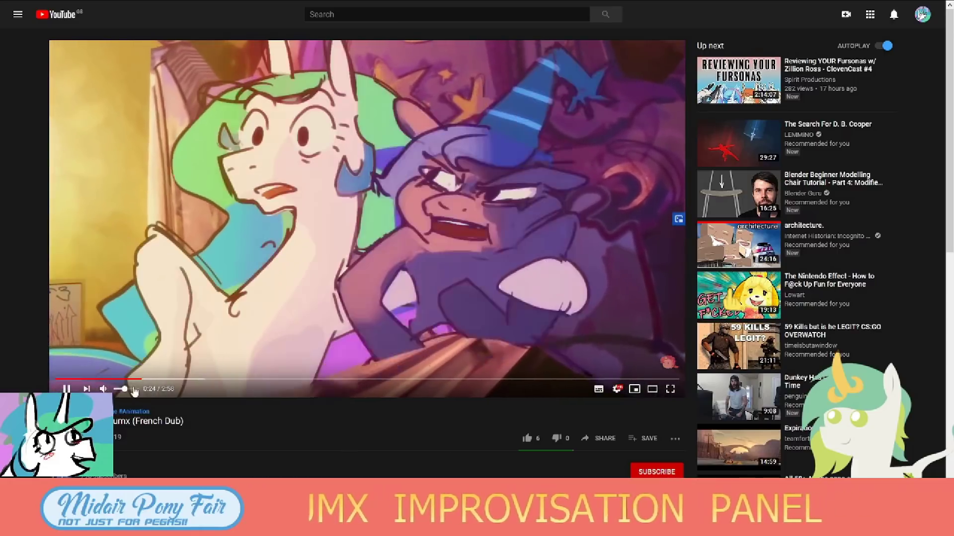
{"action": "left_click", "coordinate": [117, 389]}
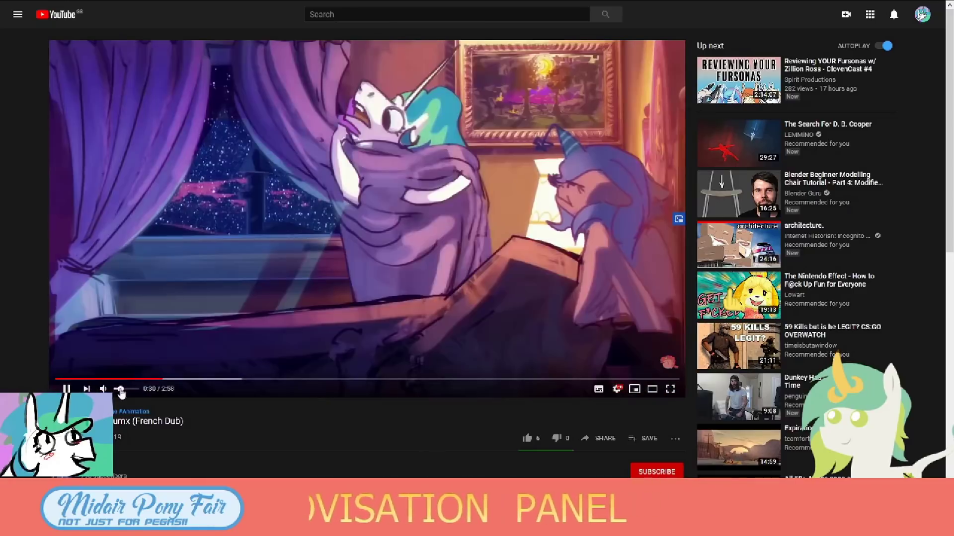
{"action": "key", "text": "super"}
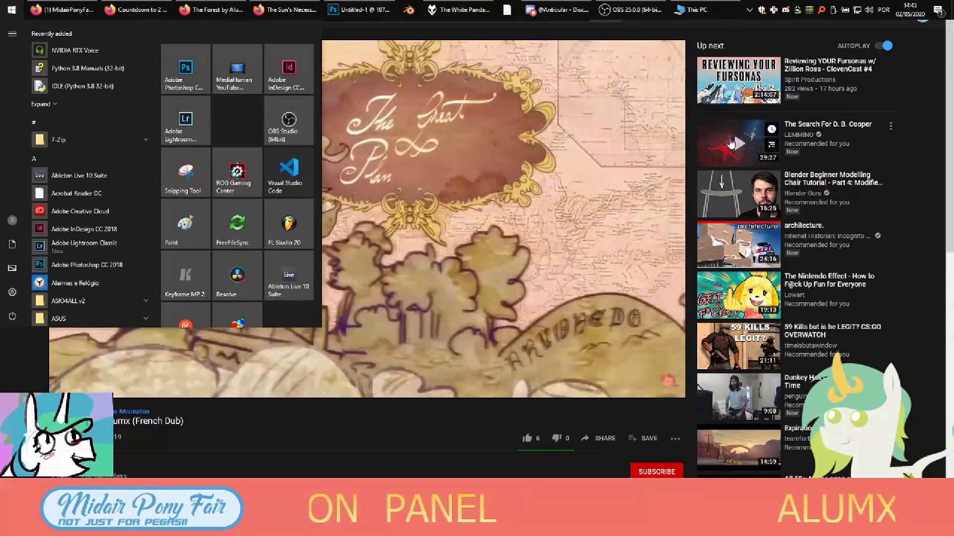
Close the Start menu, let the French dub play, and pause it at the 2:28 credits.
{"action": "key", "text": "super"}
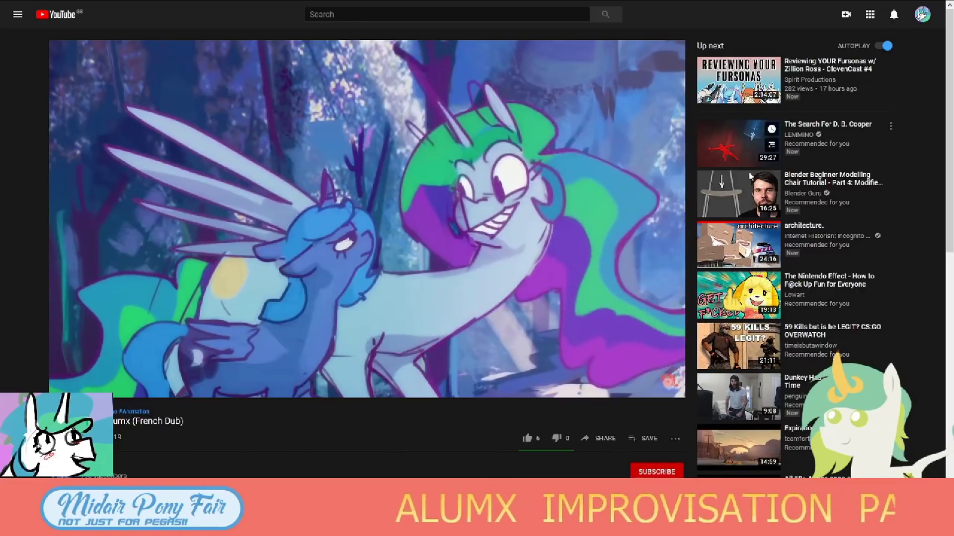
{"action": "key", "text": "super+p"}
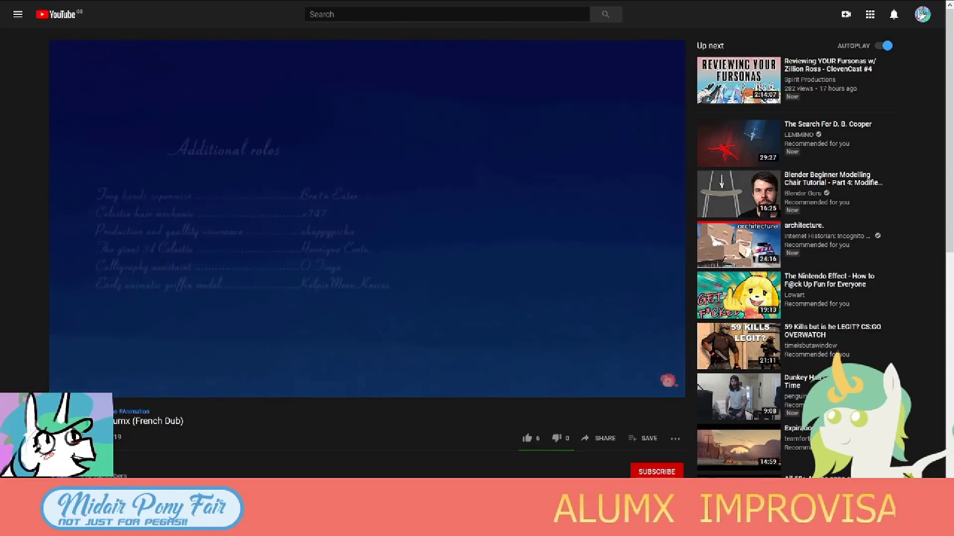
{"action": "left_click", "coordinate": [546, 181]}
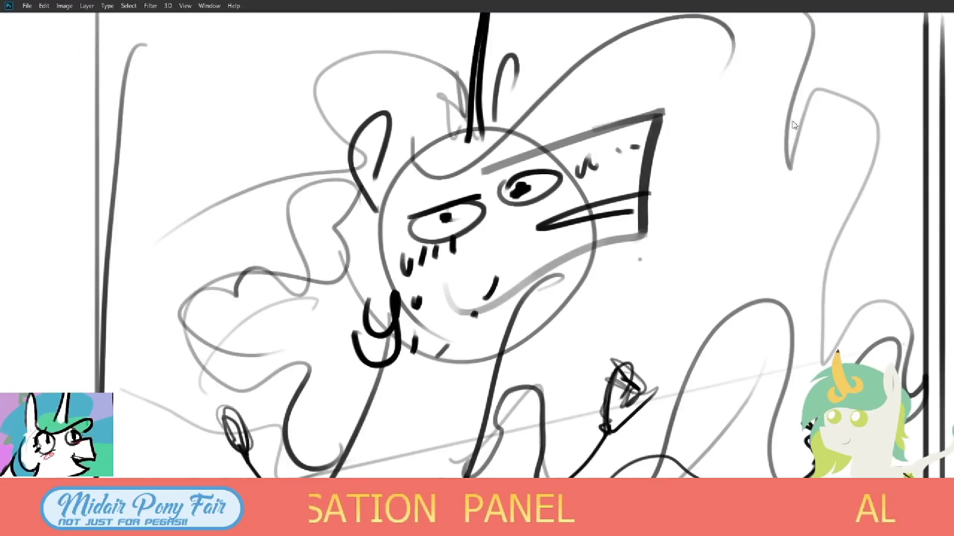
Back in Photoshop, zoom in on Celestia's face in the panel sketch.
{"action": "key", "text": "alt+Tab"}
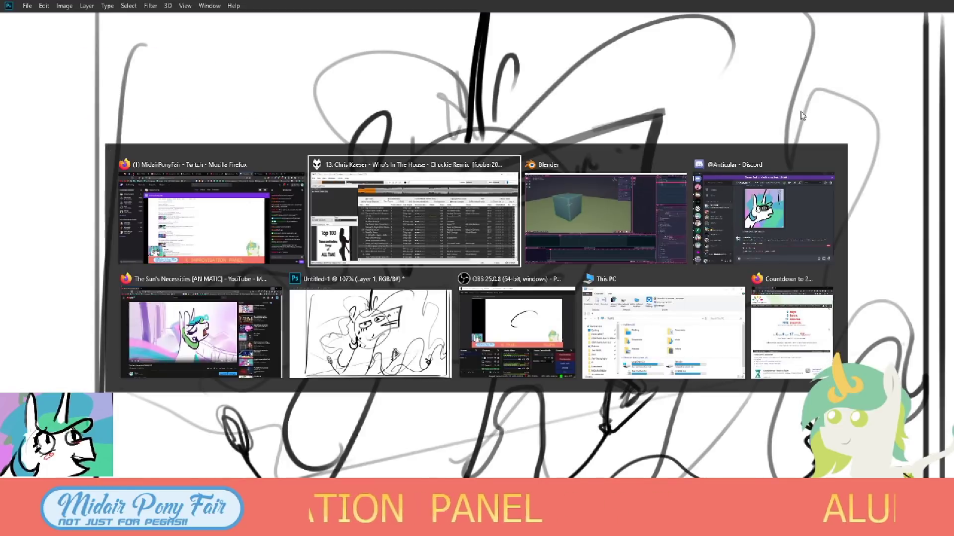
{"action": "key", "text": "Escape"}
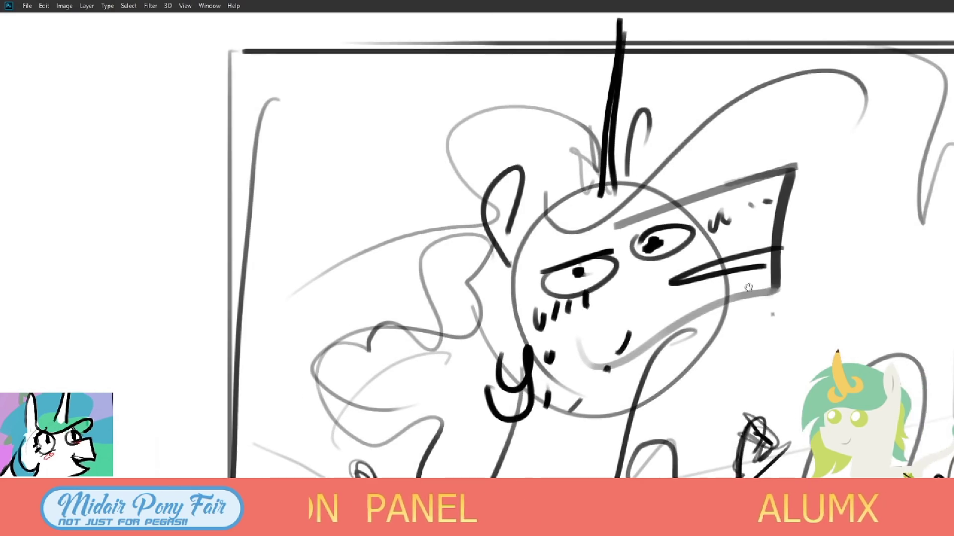
{"action": "left_click_drag", "start_coordinate": [722, 251], "coordinate": [590, 215]}
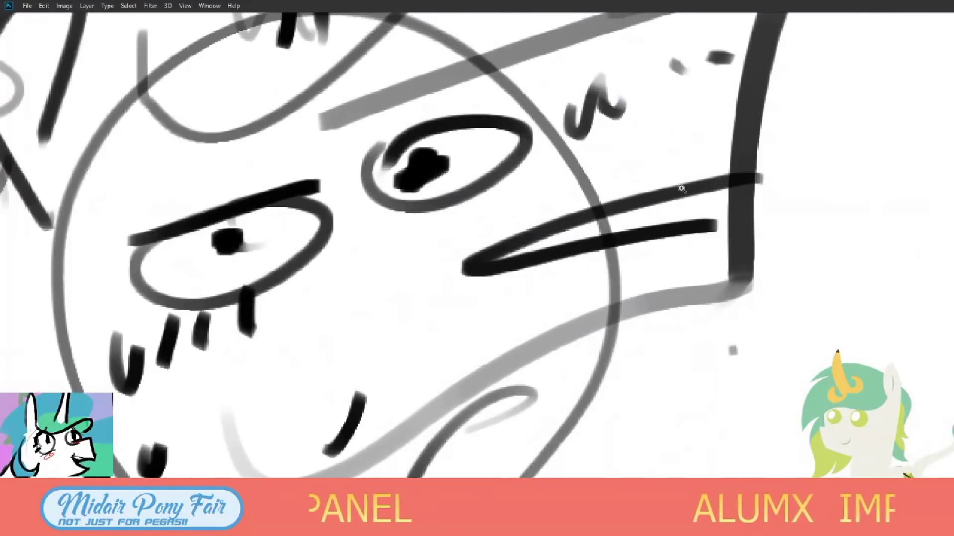
{"action": "key", "text": "alt+Tab"}
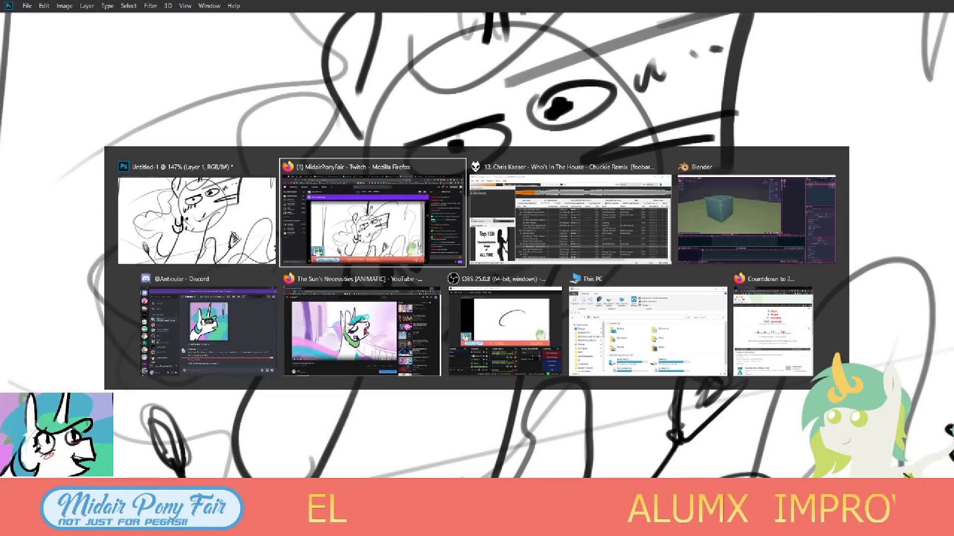
{"action": "key", "text": "Escape"}
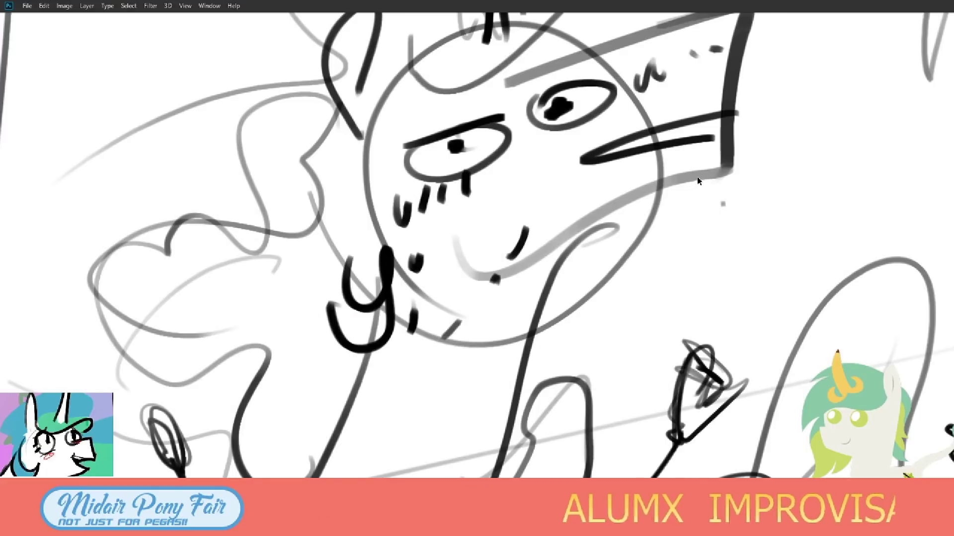
{"action": "middle_click", "coordinate": [694, 186]}
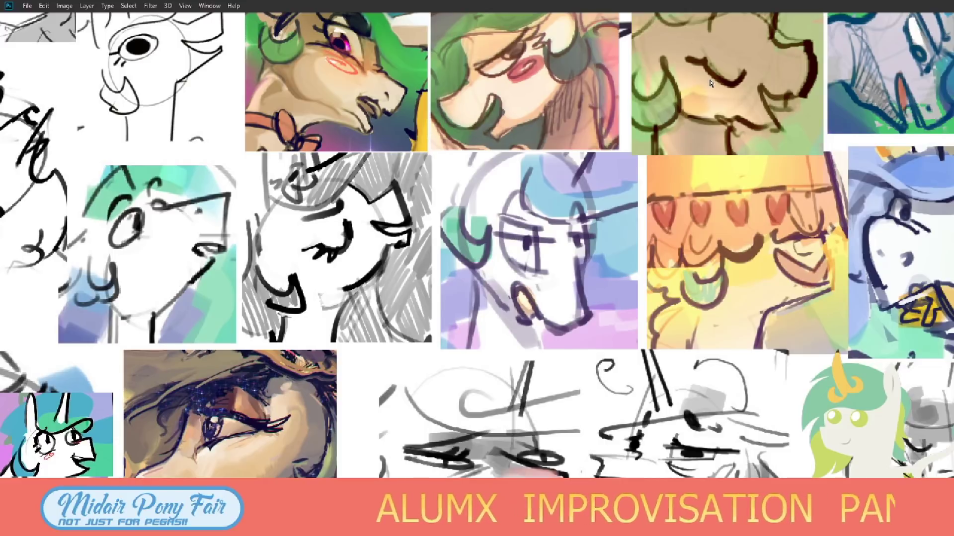
Cycle through the open windows with Alt+Tab while the pony-art collage stays on screen.
{"action": "key", "text": "alt+Tab"}
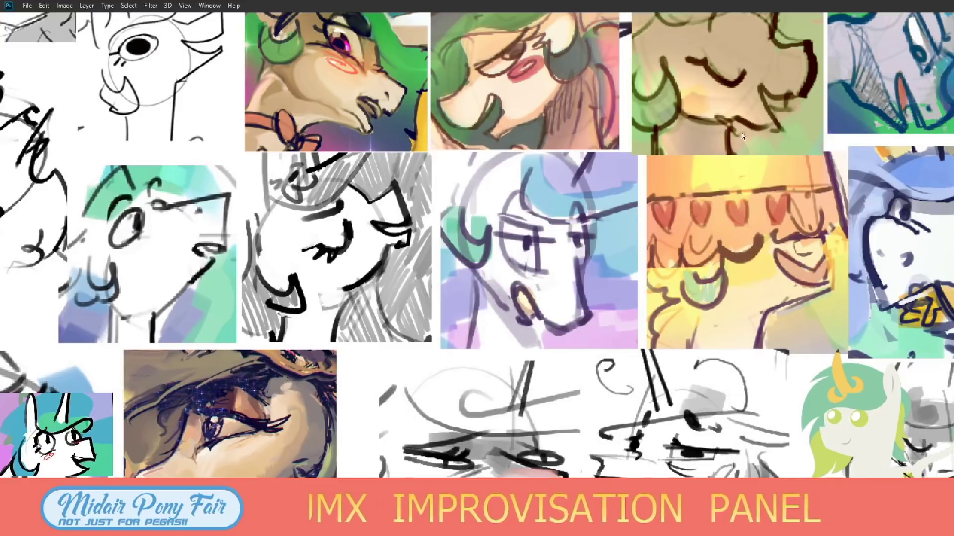
{"action": "key", "text": "alt+Tab"}
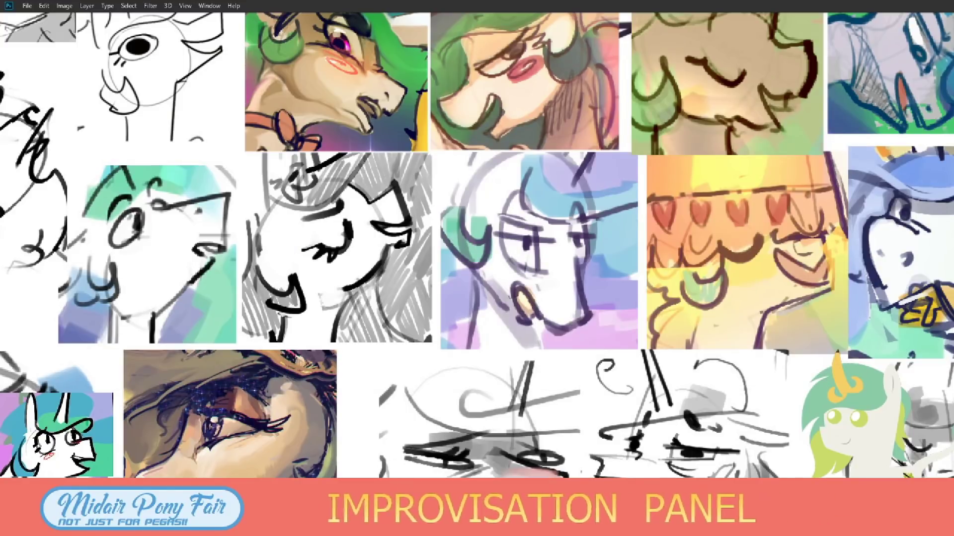
{"action": "key", "text": "alt+Tab"}
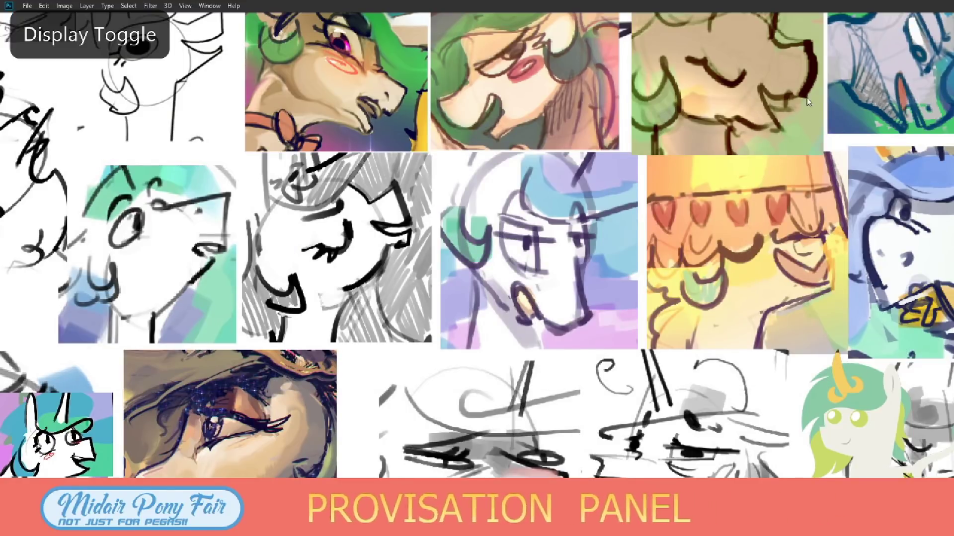
Return to the Imgur Griffin village post and dismiss the field trip ad.
{"action": "key", "text": "alt+Tab"}
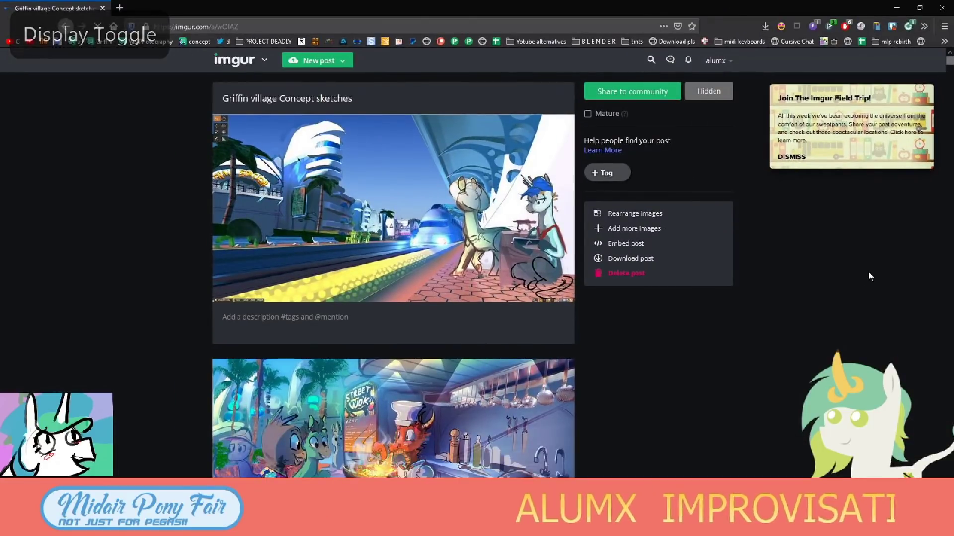
{"action": "middle_click", "coordinate": [872, 217]}
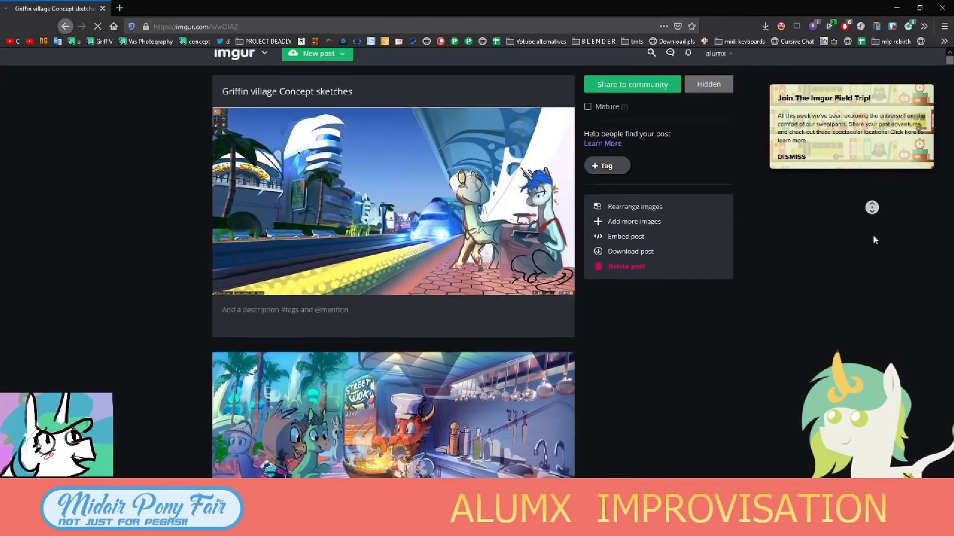
{"action": "left_click", "coordinate": [773, 216]}
{"action": "mouse_move", "coordinate": [392, 208]}
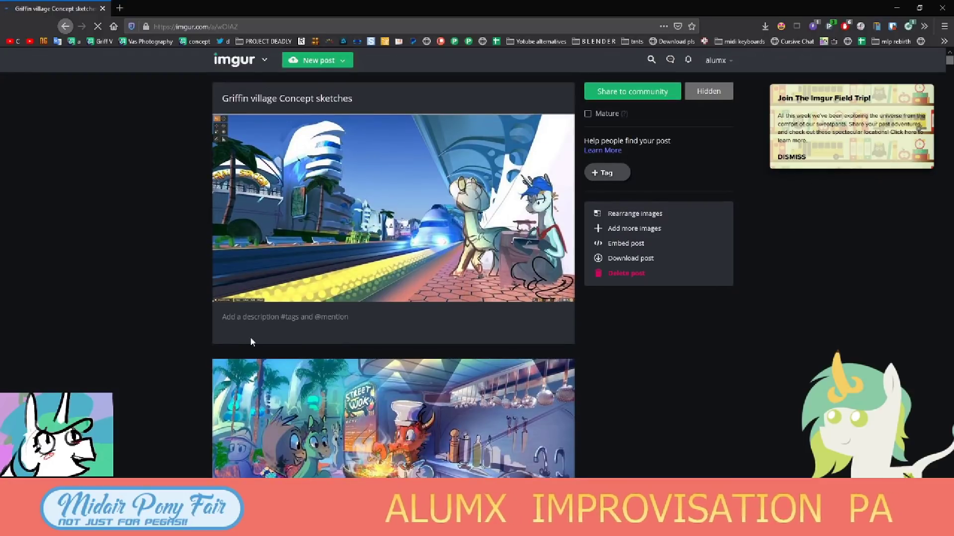
{"action": "left_click", "coordinate": [792, 157]}
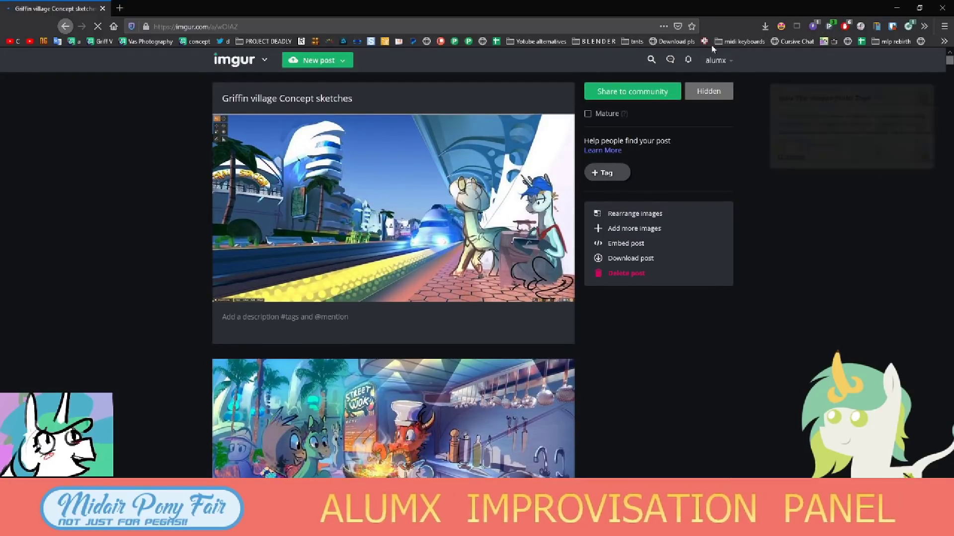
{"action": "middle_click", "coordinate": [827, 166]}
{"action": "left_click", "coordinate": [781, 130]}
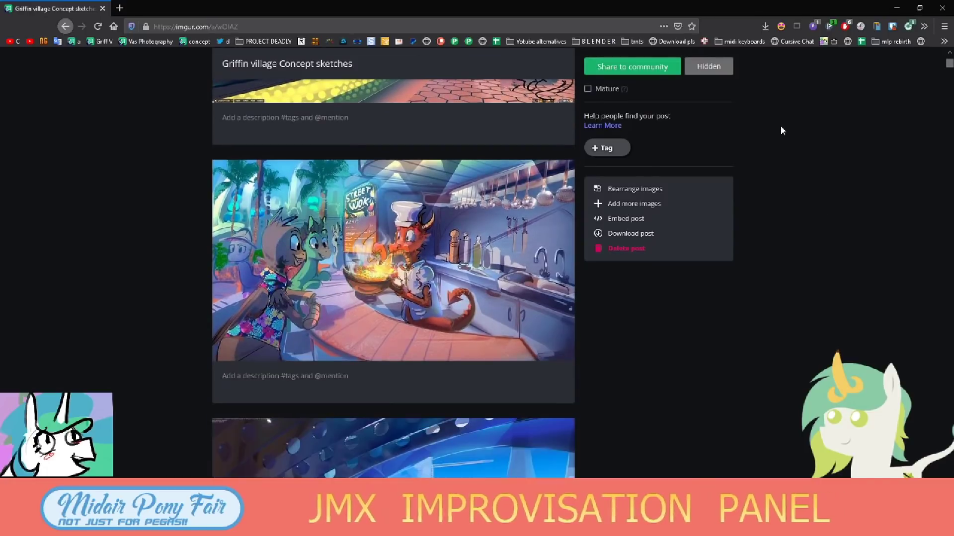
View the station interior concept image full size, then close it.
{"action": "scroll", "coordinate": [781, 130], "scroll_direction": "down", "scroll_amount": 2}
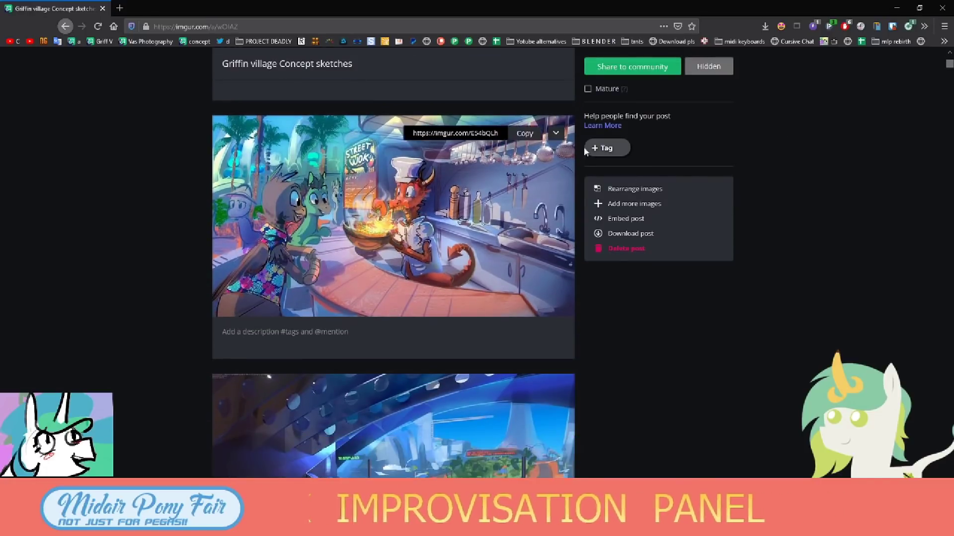
{"action": "middle_click", "coordinate": [794, 162]}
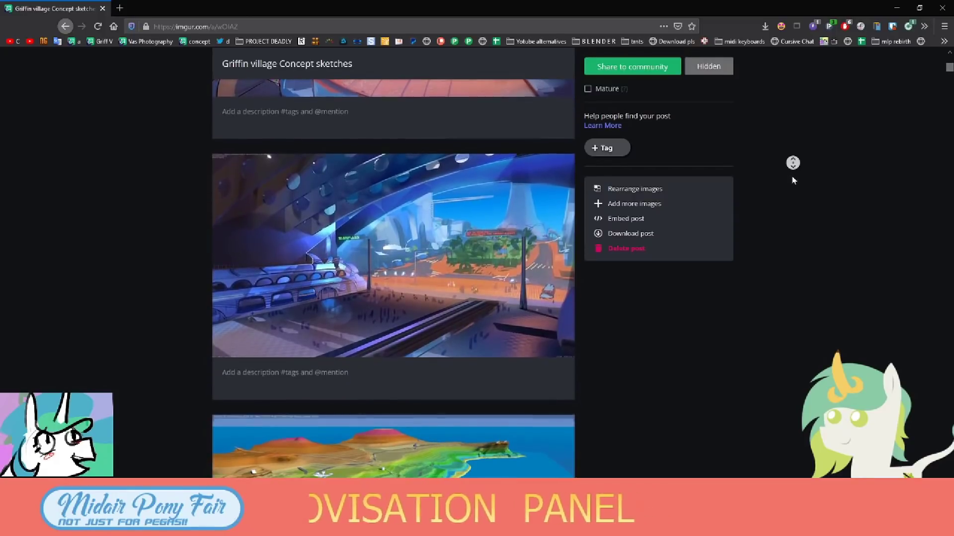
{"action": "left_click", "coordinate": [792, 177]}
{"action": "left_click", "coordinate": [526, 257]}
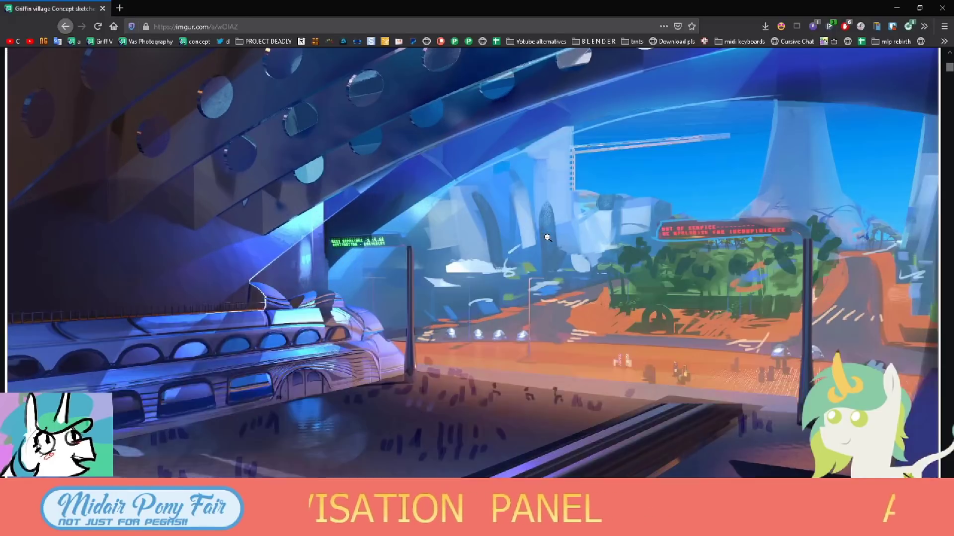
{"action": "left_click", "coordinate": [823, 227]}
Scroll down through the concept sketches and start autoscrolling toward the tavern scene.
{"action": "scroll", "coordinate": [726, 285], "scroll_direction": "down", "scroll_amount": 1}
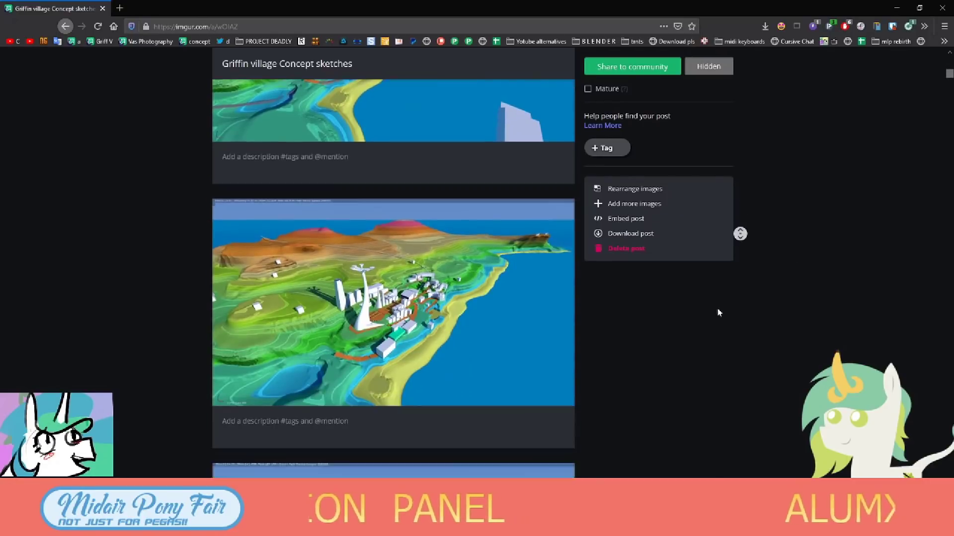
{"action": "left_click", "coordinate": [740, 213]}
{"action": "scroll", "coordinate": [791, 159], "scroll_direction": "down", "scroll_amount": 1}
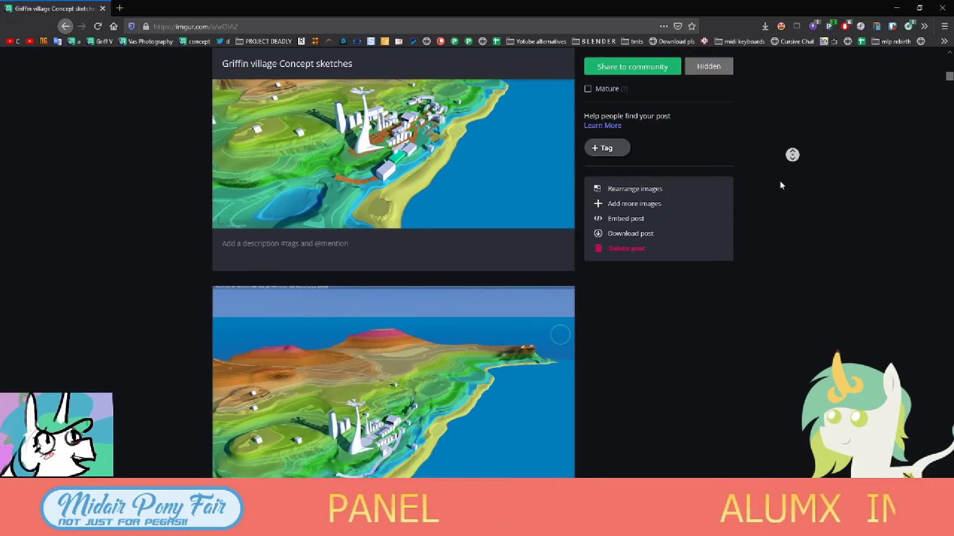
{"action": "scroll", "coordinate": [791, 153], "scroll_direction": "down", "scroll_amount": 3}
{"action": "middle_click", "coordinate": [776, 198]}
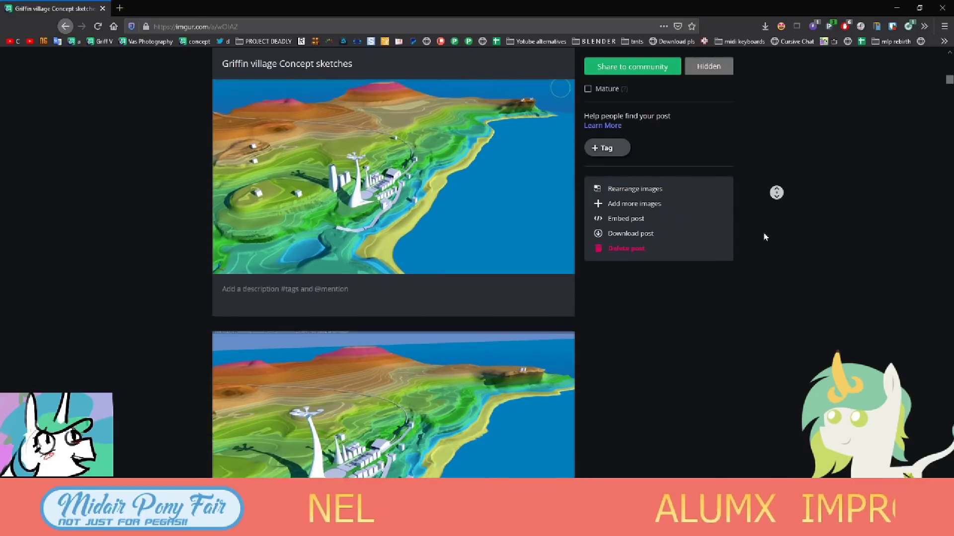
{"action": "left_click", "coordinate": [750, 252]}
{"action": "middle_click", "coordinate": [750, 252]}
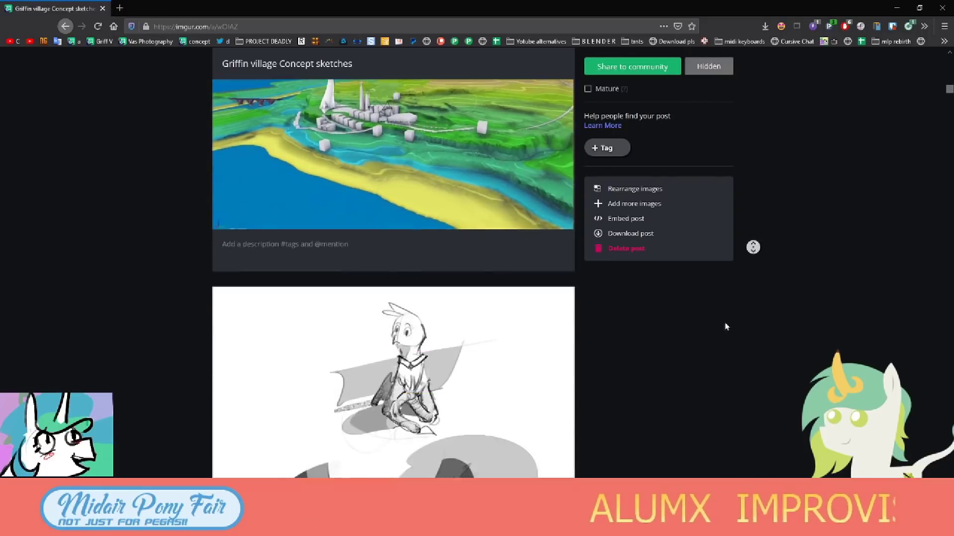
{"action": "left_click", "coordinate": [722, 322]}
{"action": "scroll", "coordinate": [713, 313], "scroll_direction": "down", "scroll_amount": 3}
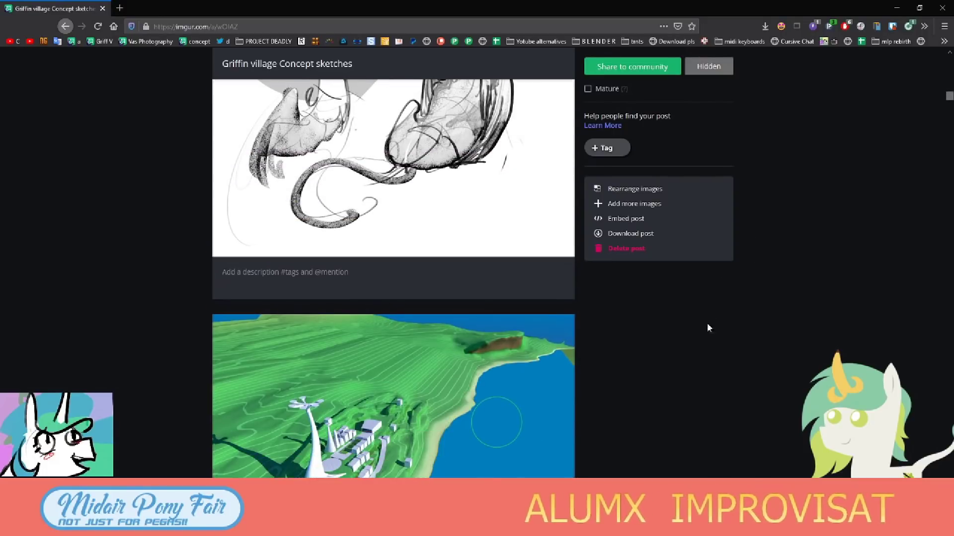
{"action": "scroll", "coordinate": [707, 322], "scroll_direction": "down", "scroll_amount": 3}
{"action": "scroll", "coordinate": [704, 284], "scroll_direction": "down", "scroll_amount": 4}
{"action": "scroll", "coordinate": [696, 318], "scroll_direction": "down", "scroll_amount": 3}
{"action": "scroll", "coordinate": [660, 312], "scroll_direction": "down", "scroll_amount": 3}
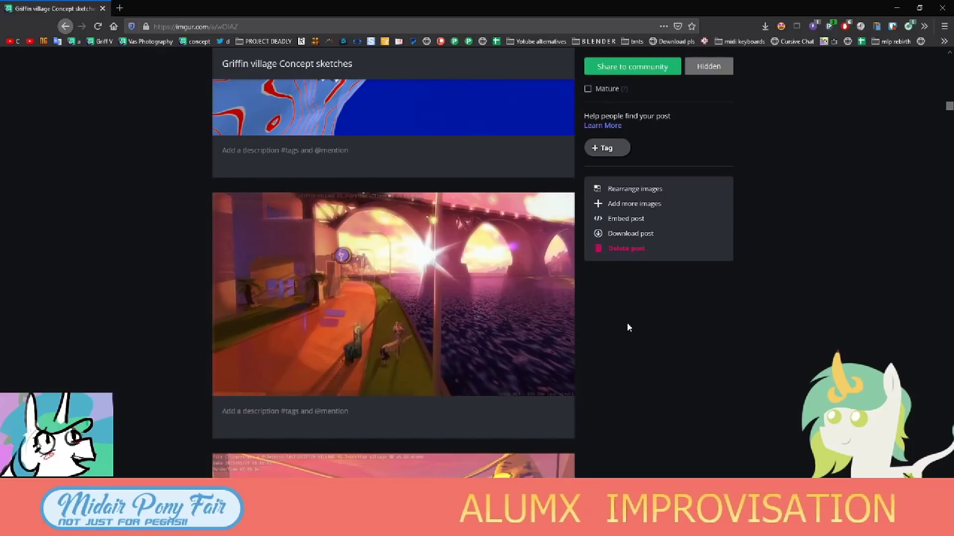
{"action": "scroll", "coordinate": [634, 370], "scroll_direction": "down", "scroll_amount": 3}
{"action": "scroll", "coordinate": [631, 349], "scroll_direction": "down", "scroll_amount": 2}
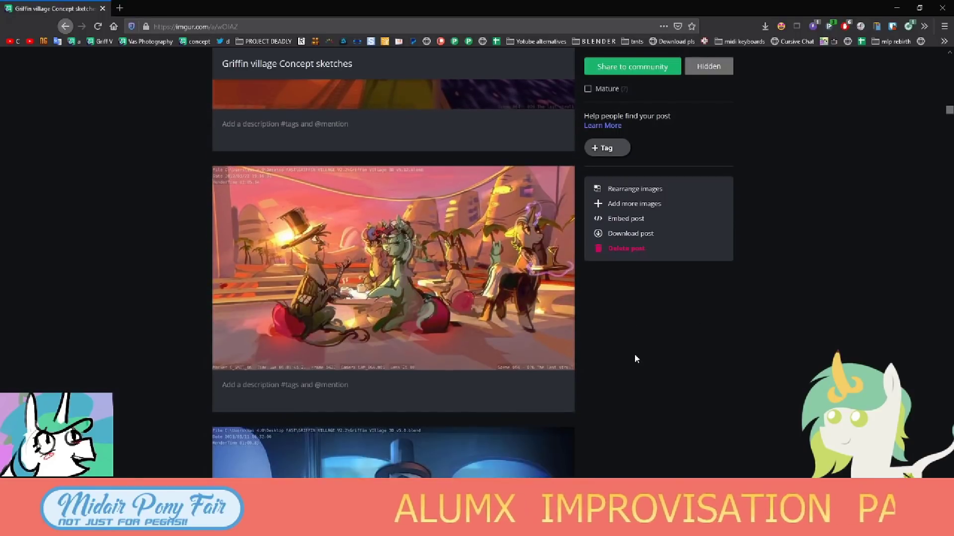
{"action": "middle_click", "coordinate": [635, 355]}
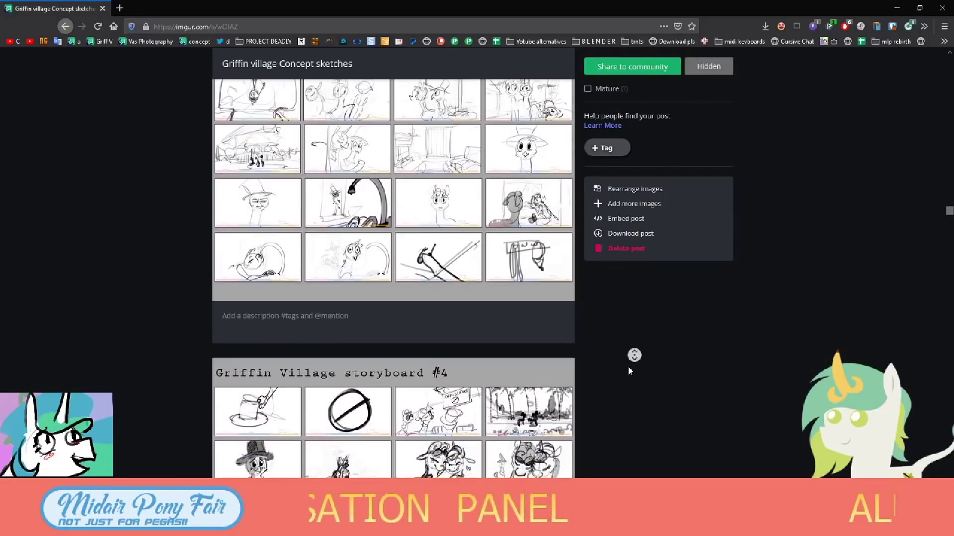
Stop autoscrolling and settle on the full storyboard #3 grid with storyboard #4 beginning below.
{"action": "left_click", "coordinate": [630, 371]}
{"action": "scroll", "coordinate": [682, 241], "scroll_direction": "up", "scroll_amount": 2}
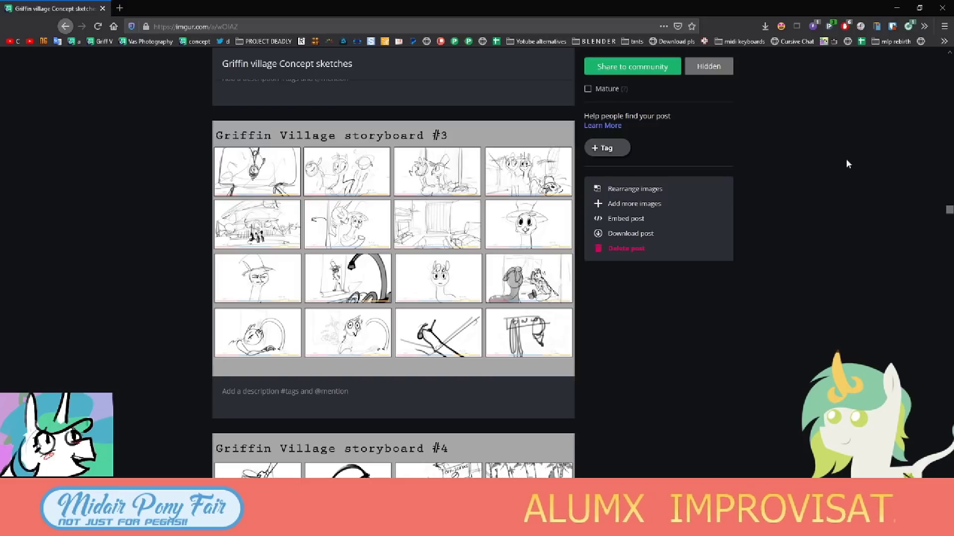
{"action": "key", "text": "alt+Tab"}
{"action": "key", "text": "Escape"}
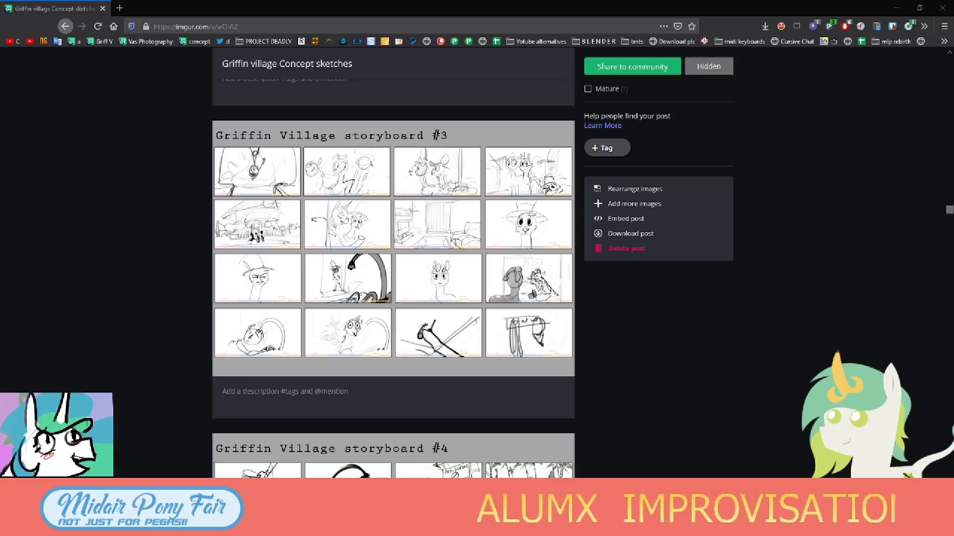
Tap the Windows key to open and close Start, bringing the Griffin village animatic window forward.
{"action": "key", "text": "super"}
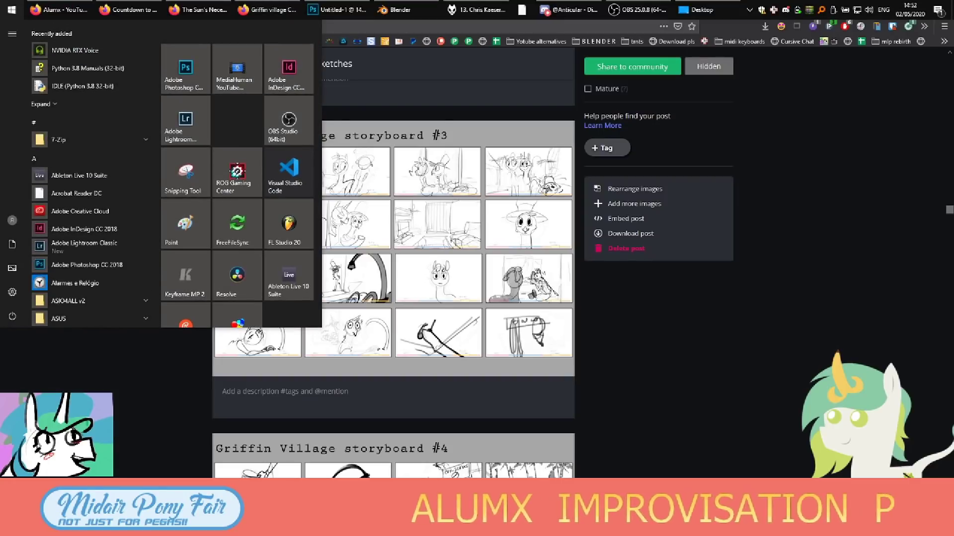
{"action": "key", "text": "super"}
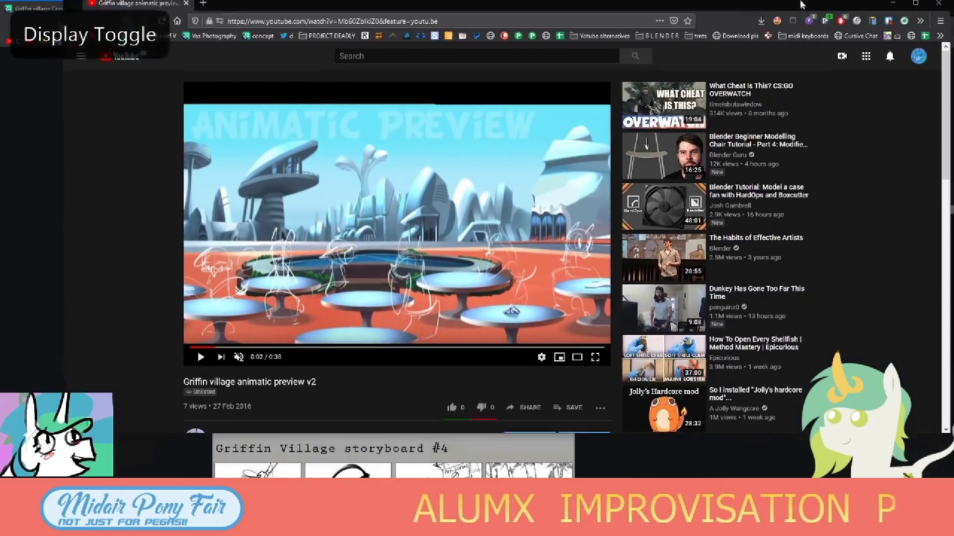
Watch the Griffin village animatic preview v2 full screen, rewinding twice, then exit full screen.
{"action": "left_click_drag", "start_coordinate": [801, 5], "coordinate": [781, 28]}
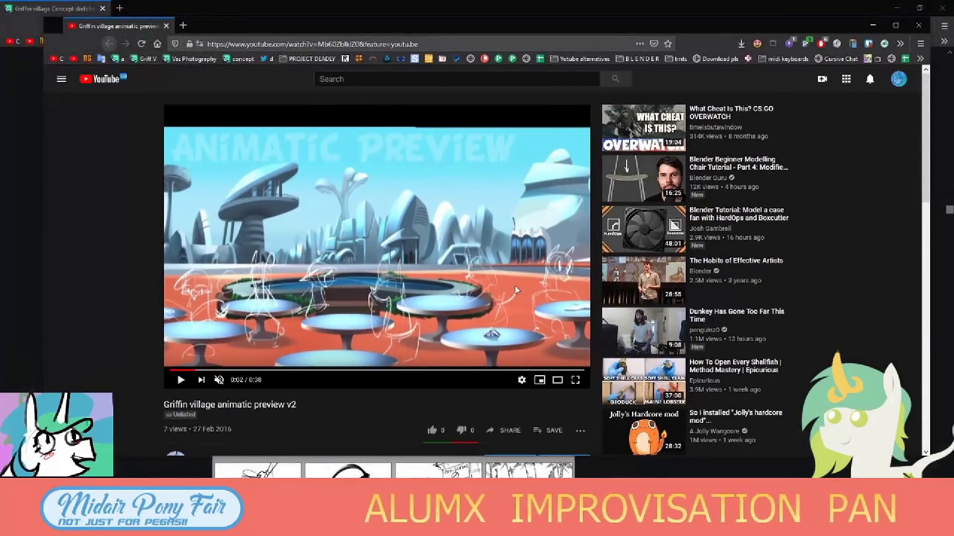
{"action": "double_click", "coordinate": [519, 312]}
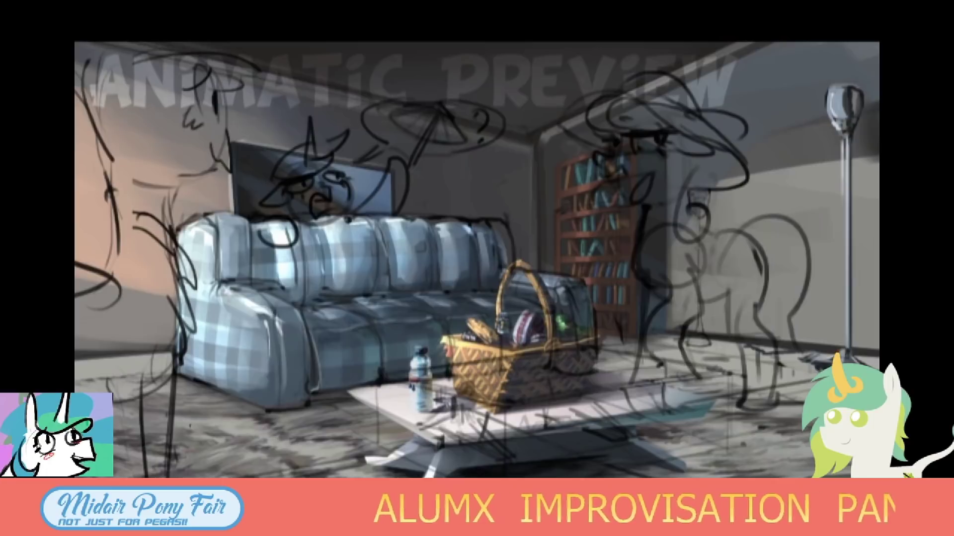
{"action": "key", "text": "space"}
{"action": "key", "text": "Left"}
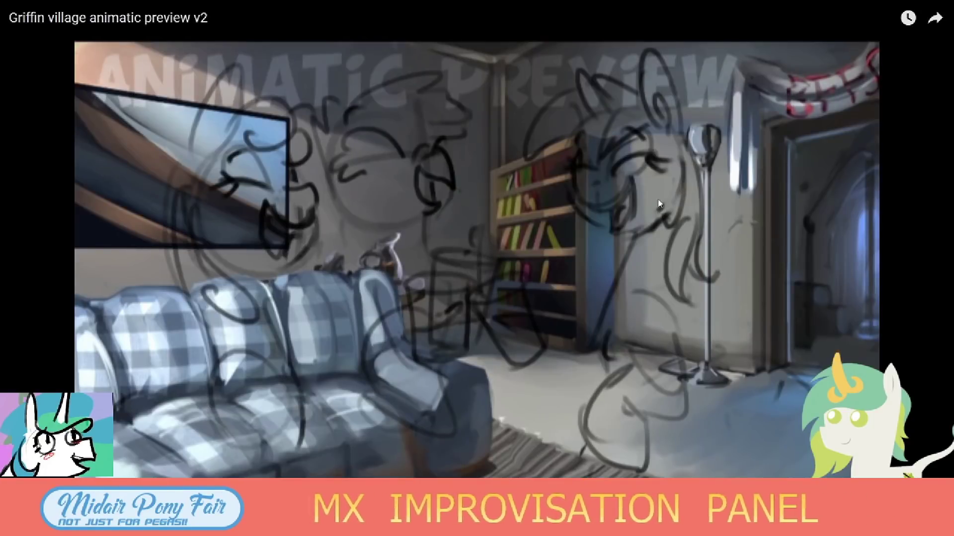
{"action": "left_click", "coordinate": [672, 177]}
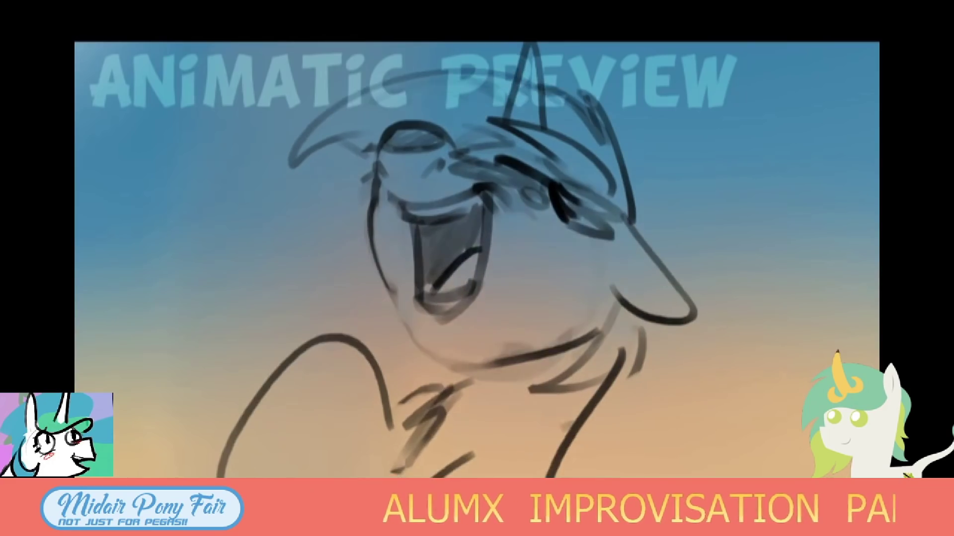
{"action": "key", "text": "Left"}
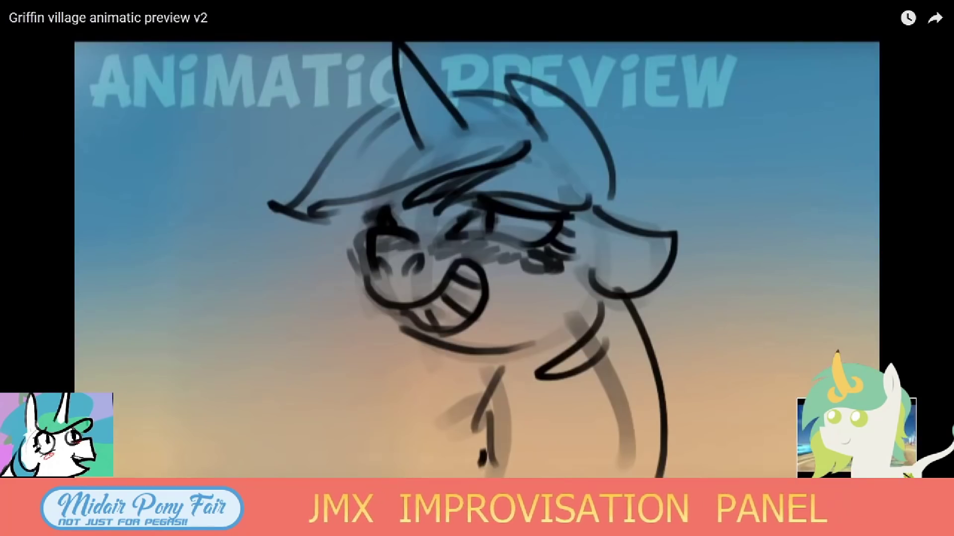
{"action": "key", "text": "Escape"}
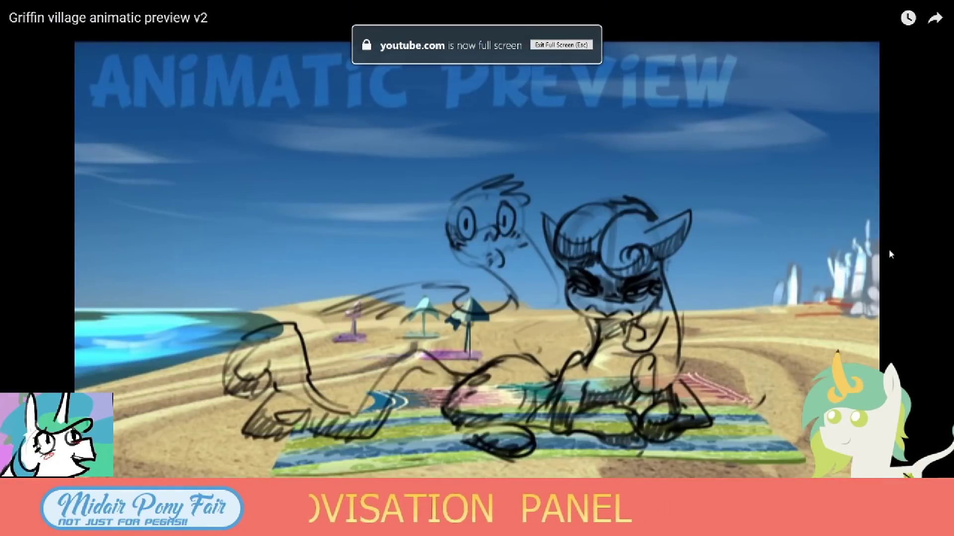
{"action": "key", "text": "Escape"}
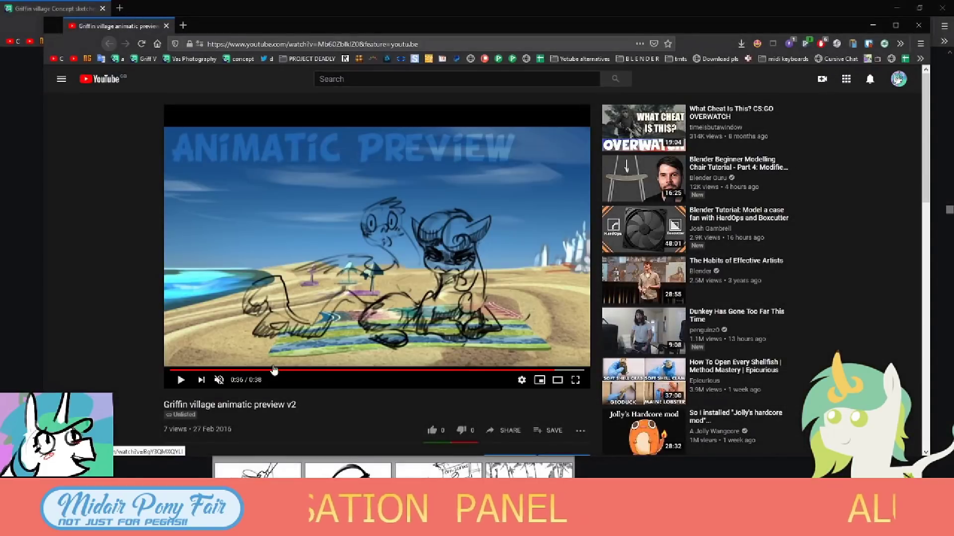
Close YouTube and scroll the Imgur post down to the coloured storyboard images, zooming in briefly.
{"action": "left_click", "coordinate": [917, 26]}
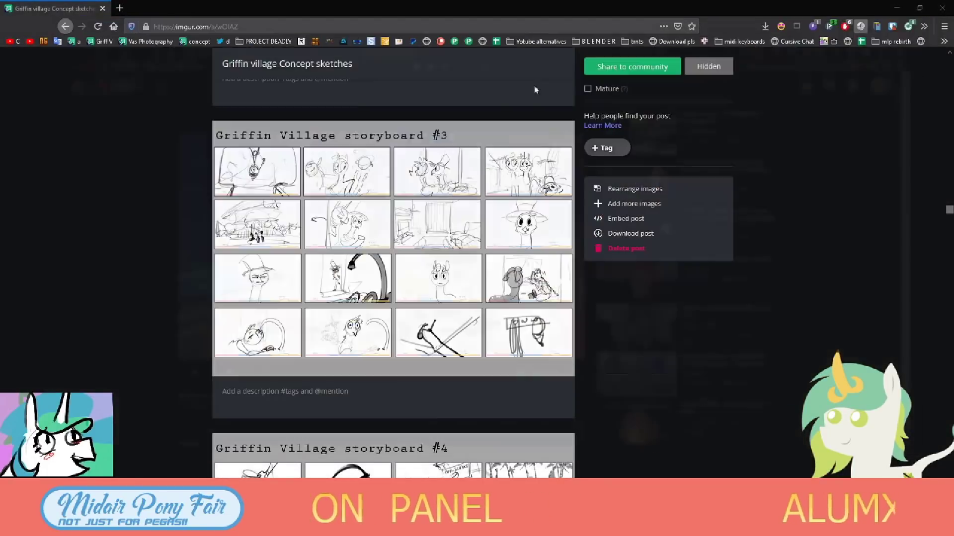
{"action": "middle_click", "coordinate": [858, 163]}
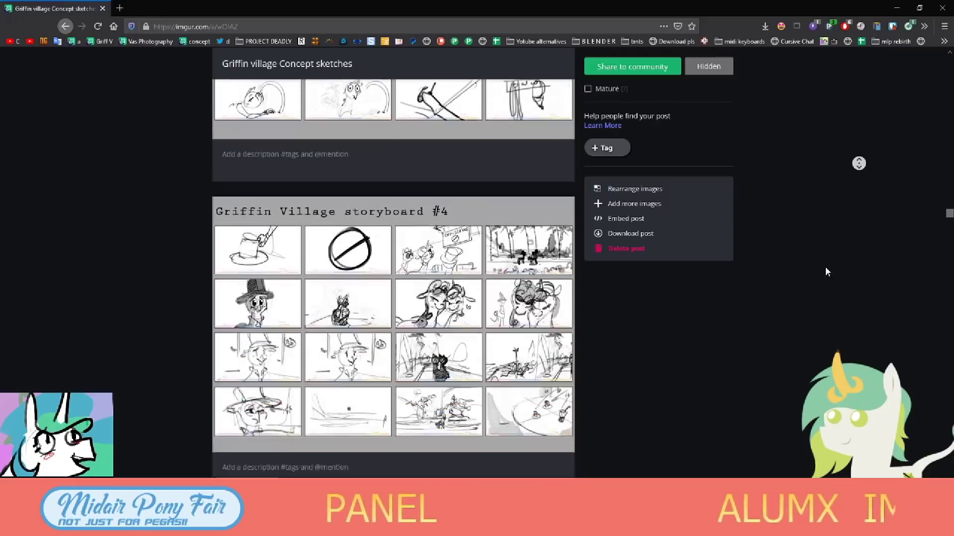
{"action": "left_click", "coordinate": [815, 216]}
{"action": "key", "text": "ctrl+plus"}
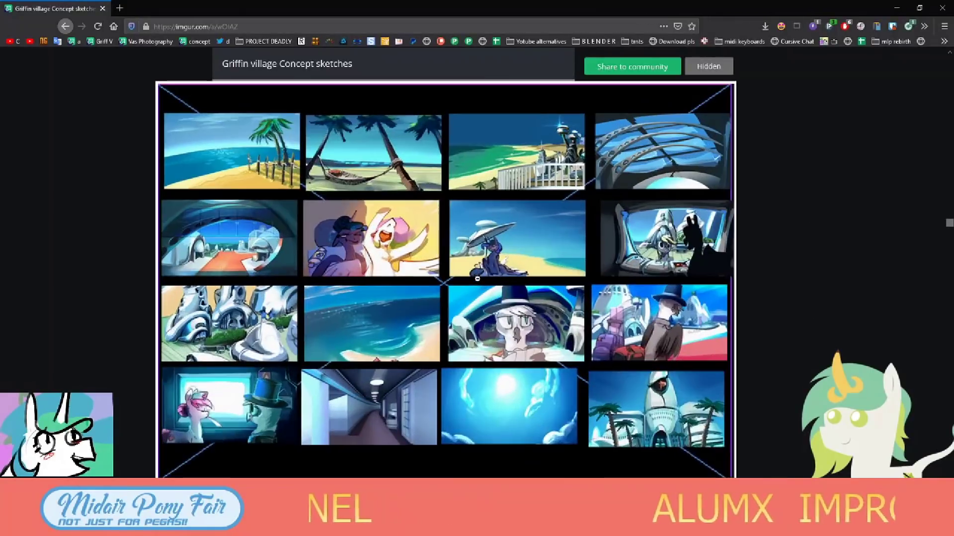
{"action": "key", "text": "ctrl+plus"}
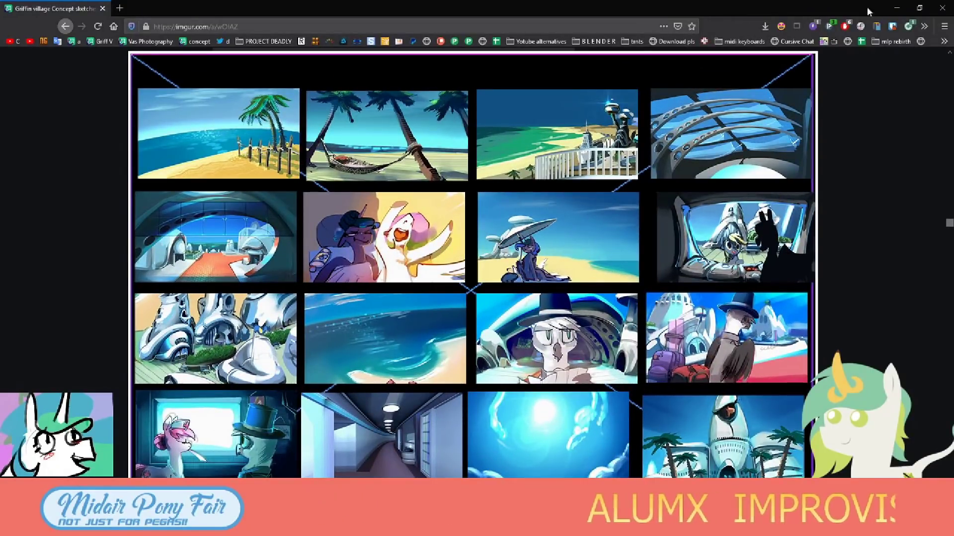
{"action": "key", "text": "ctrl+minus"}
{"action": "key", "text": "ctrl+minus"}
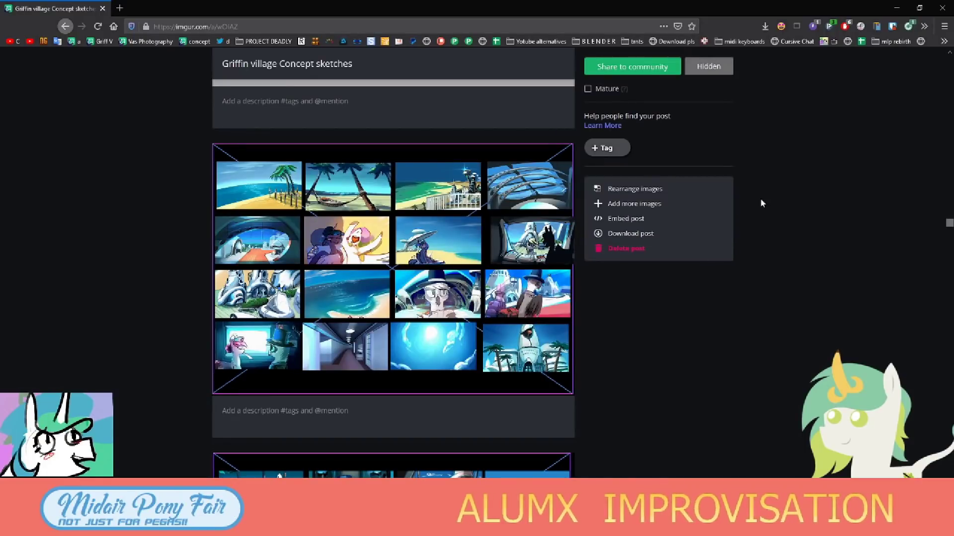
Check the second storyboard grid enlarged, then reopen the first sixteen-panel grid enlarged.
{"action": "key", "text": "ctrl+plus"}
{"action": "key", "text": "ctrl+plus"}
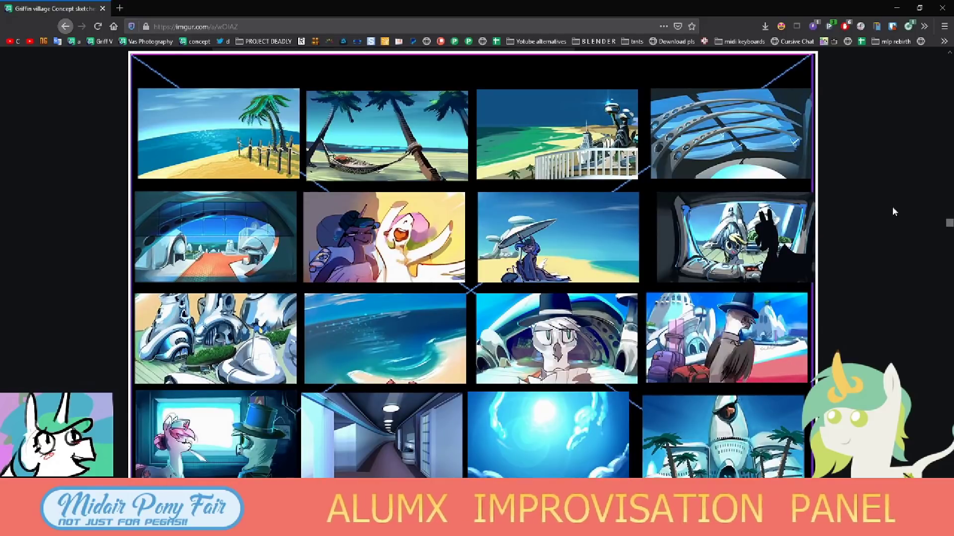
{"action": "key", "text": "ctrl+minus"}
{"action": "key", "text": "ctrl+minus"}
{"action": "scroll", "coordinate": [813, 307], "scroll_direction": "down", "scroll_amount": 2}
{"action": "key", "text": "ctrl+plus"}
{"action": "key", "text": "ctrl+plus"}
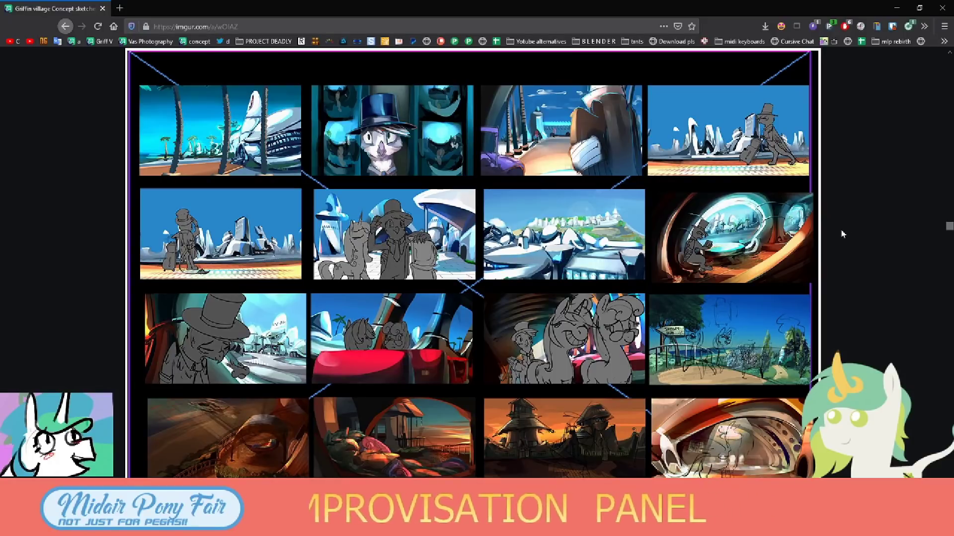
{"action": "left_click", "coordinate": [868, 251]}
{"action": "middle_click", "coordinate": [854, 213]}
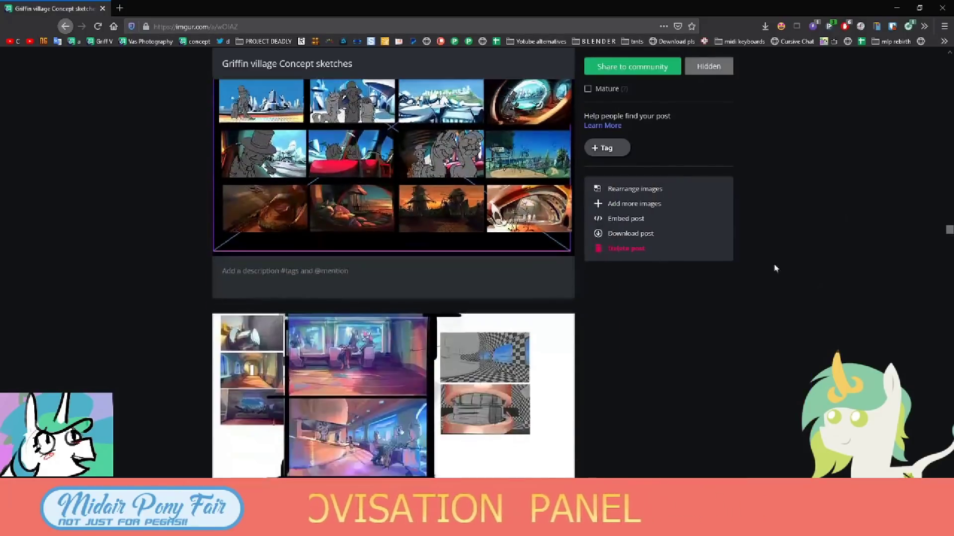
{"action": "scroll", "coordinate": [792, 250], "scroll_direction": "up", "scroll_amount": 5}
{"action": "left_click", "coordinate": [791, 249]}
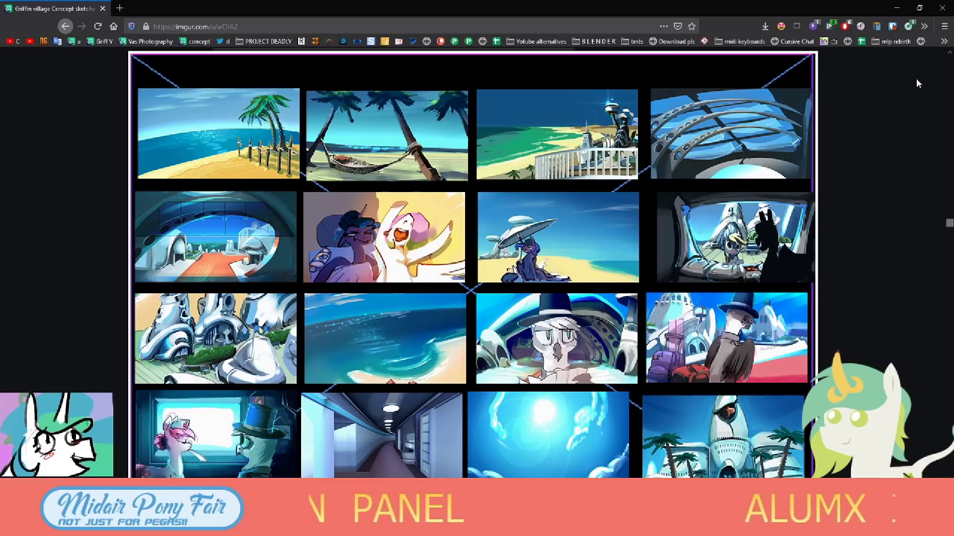
Close the enlarged storyboard and scroll further down the Griffin village album.
{"action": "left_click", "coordinate": [916, 79]}
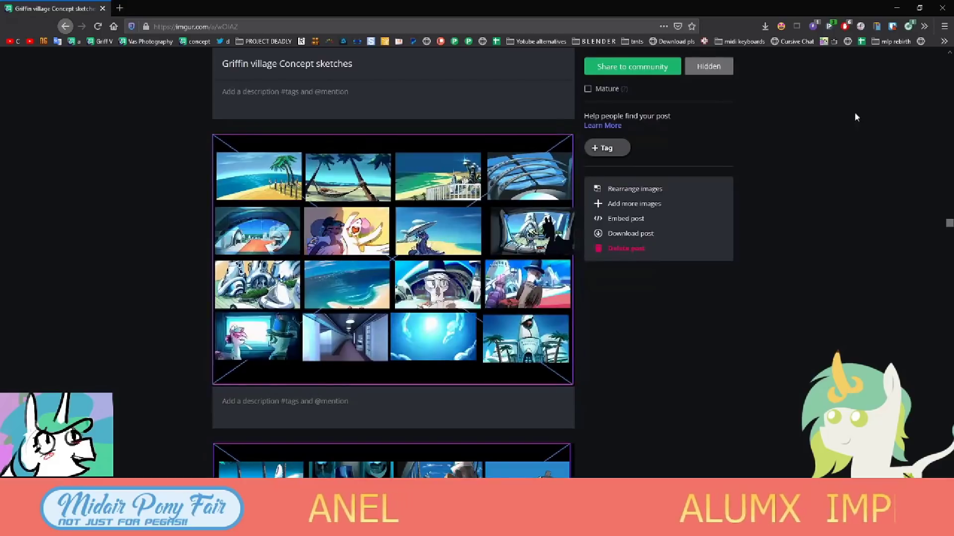
{"action": "middle_click", "coordinate": [859, 167]}
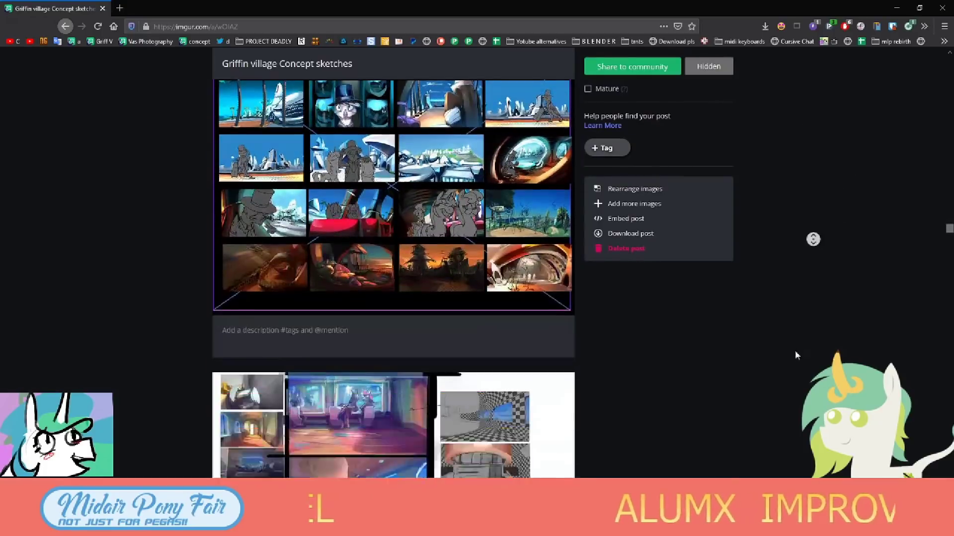
{"action": "middle_click", "coordinate": [785, 261]}
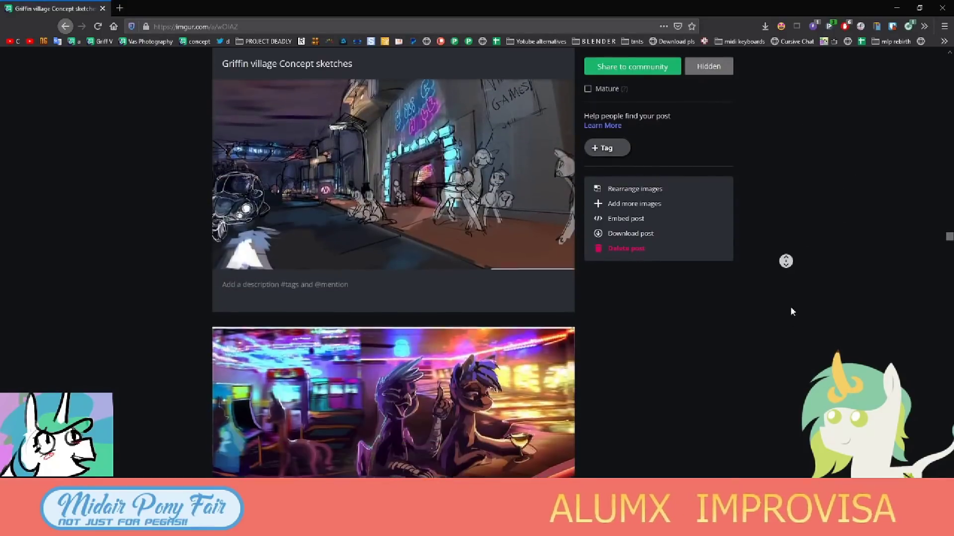
{"action": "middle_click", "coordinate": [795, 335]}
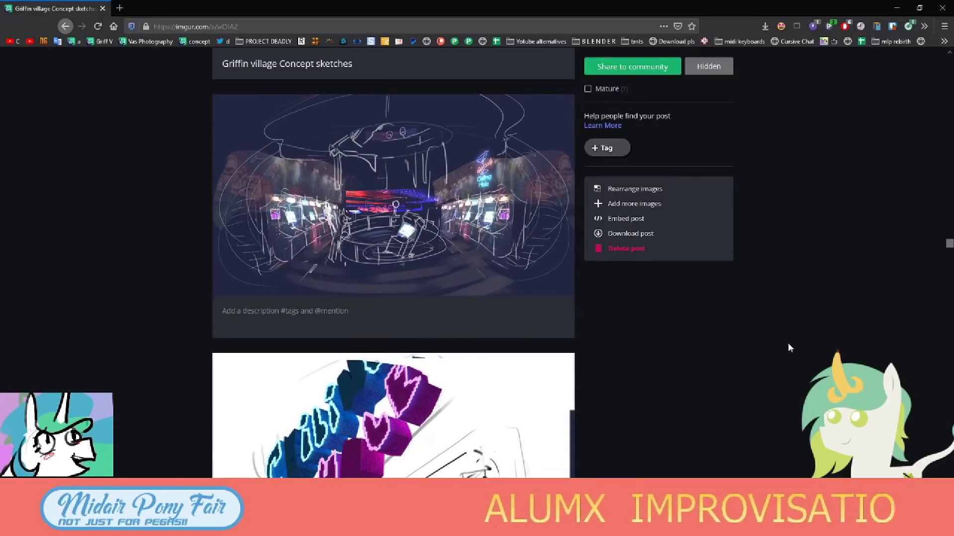
{"action": "middle_click", "coordinate": [783, 283]}
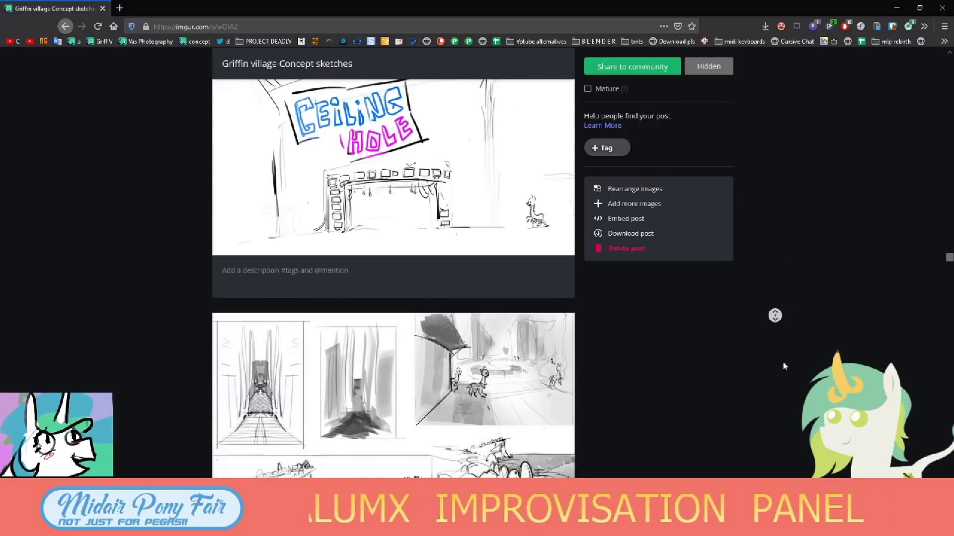
{"action": "middle_click", "coordinate": [754, 306]}
{"action": "scroll", "coordinate": [756, 310], "scroll_direction": "down", "scroll_amount": 1}
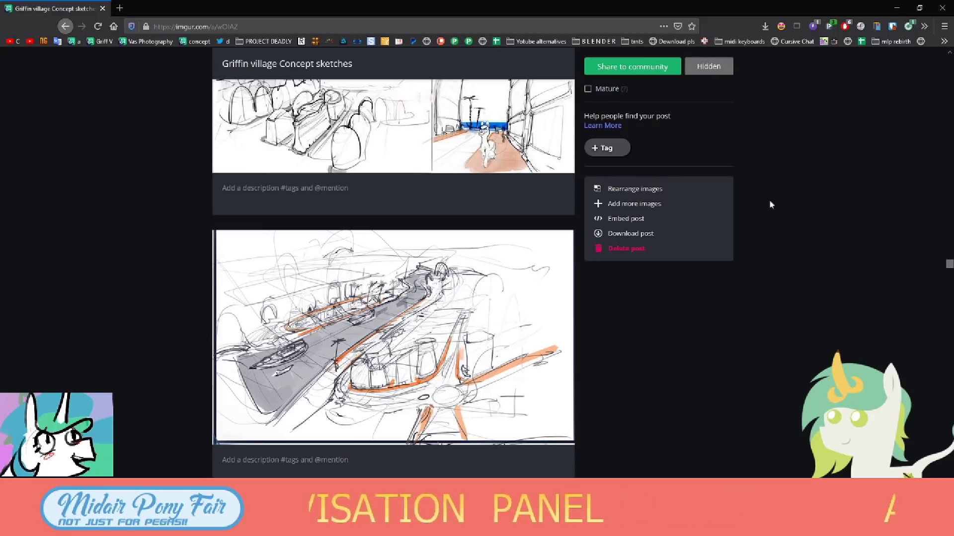
{"action": "scroll", "coordinate": [770, 205], "scroll_direction": "down", "scroll_amount": 4}
{"action": "scroll", "coordinate": [794, 293], "scroll_direction": "down", "scroll_amount": 3}
{"action": "scroll", "coordinate": [775, 341], "scroll_direction": "down", "scroll_amount": 3}
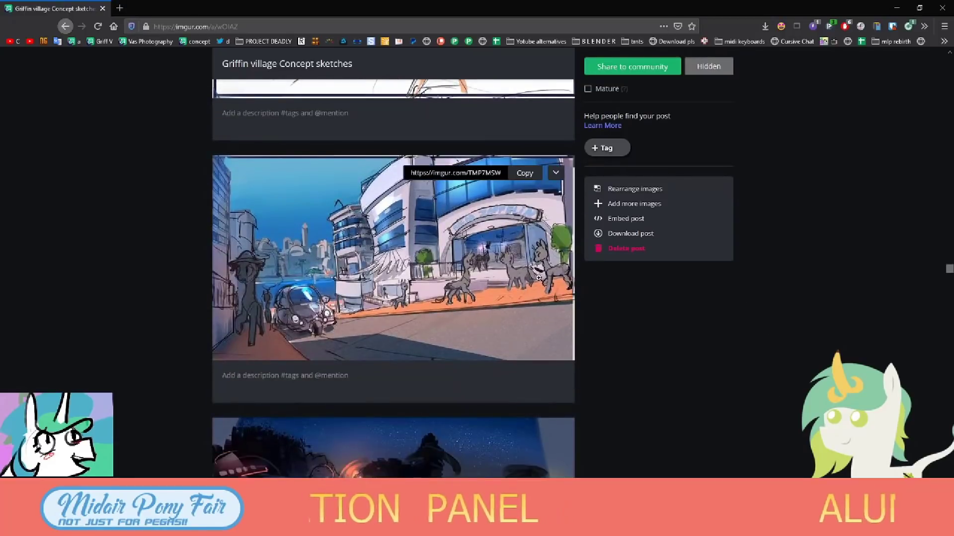
Preview the coloured city painting, then scroll past castle, vehicle and harbour paintings to village sketches.
{"action": "left_click", "coordinate": [573, 281]}
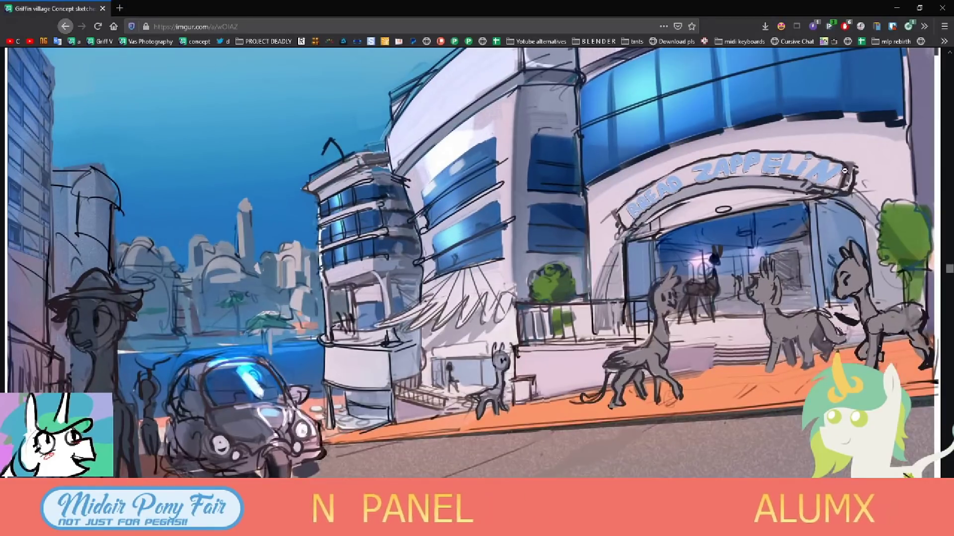
{"action": "left_click", "coordinate": [844, 170]}
{"action": "middle_click", "coordinate": [811, 258]}
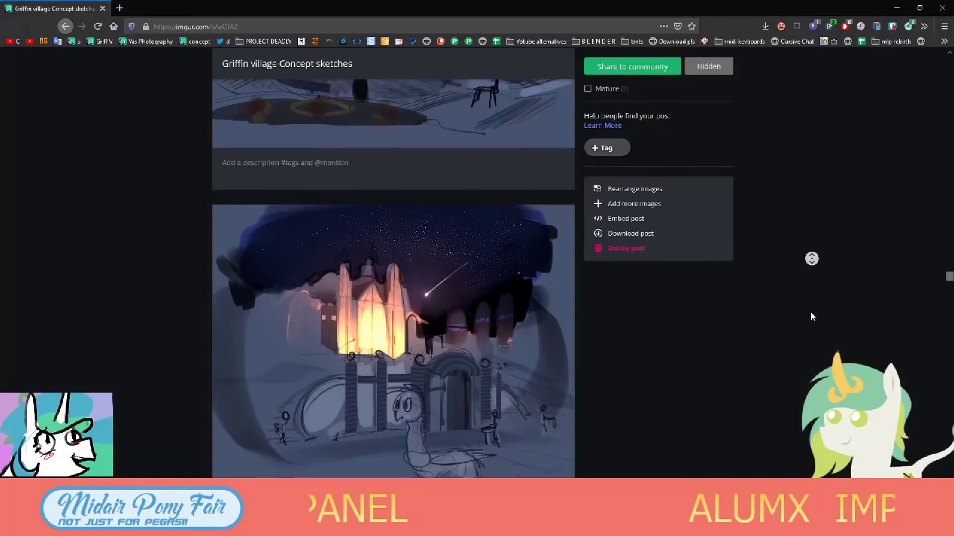
{"action": "middle_click", "coordinate": [780, 335]}
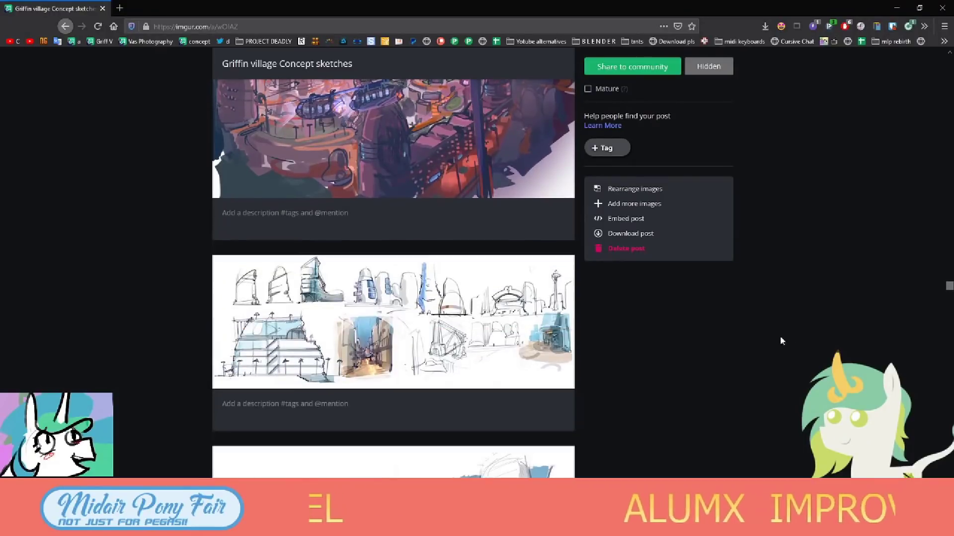
{"action": "middle_click", "coordinate": [775, 314]}
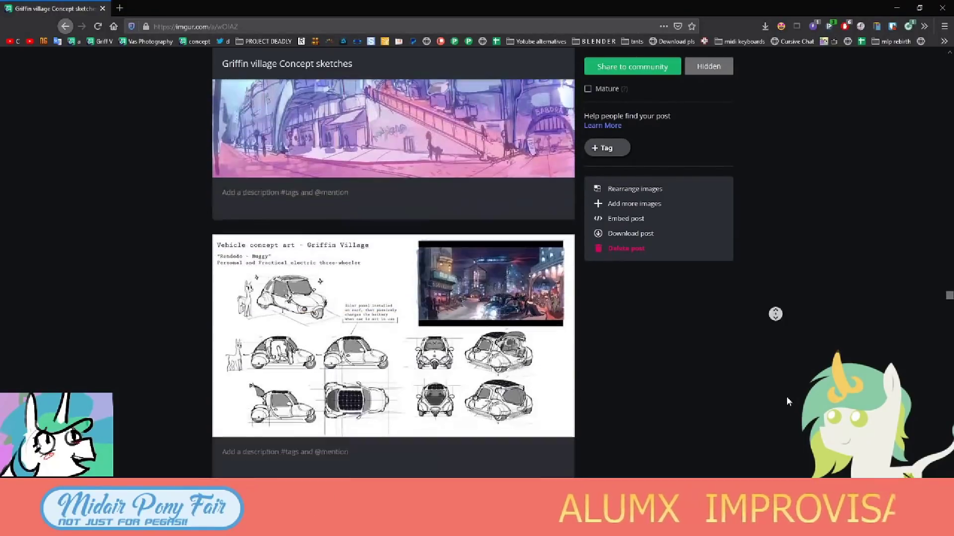
{"action": "middle_click", "coordinate": [771, 283]}
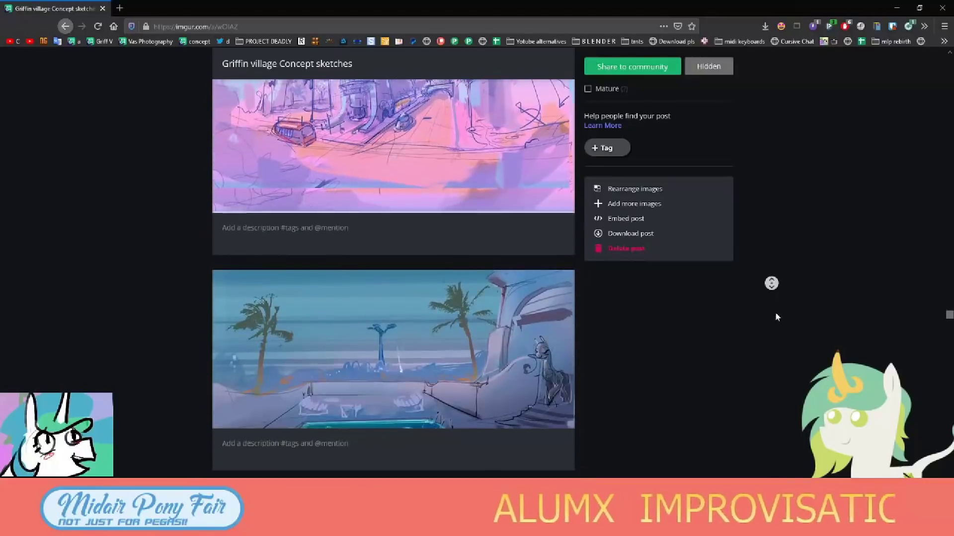
{"action": "middle_click", "coordinate": [774, 306]}
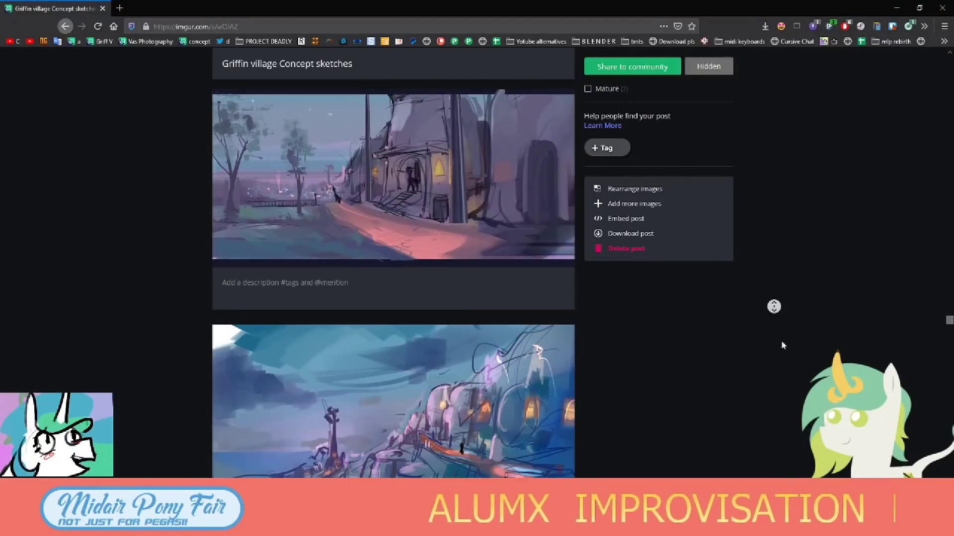
Autoscroll past the top-hat pony sketches down to the sunset boardwalk café paintings.
{"action": "middle_click", "coordinate": [777, 298]}
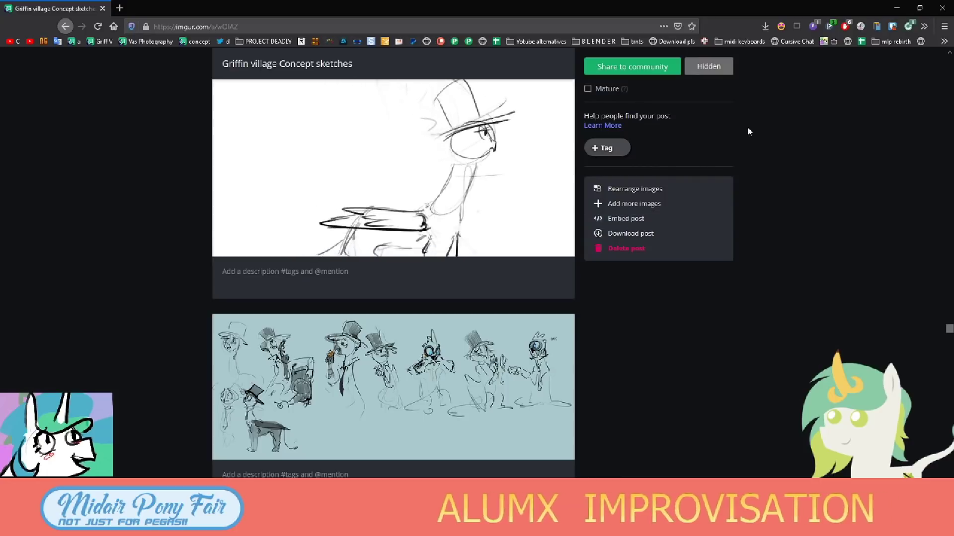
{"action": "middle_click", "coordinate": [821, 154]}
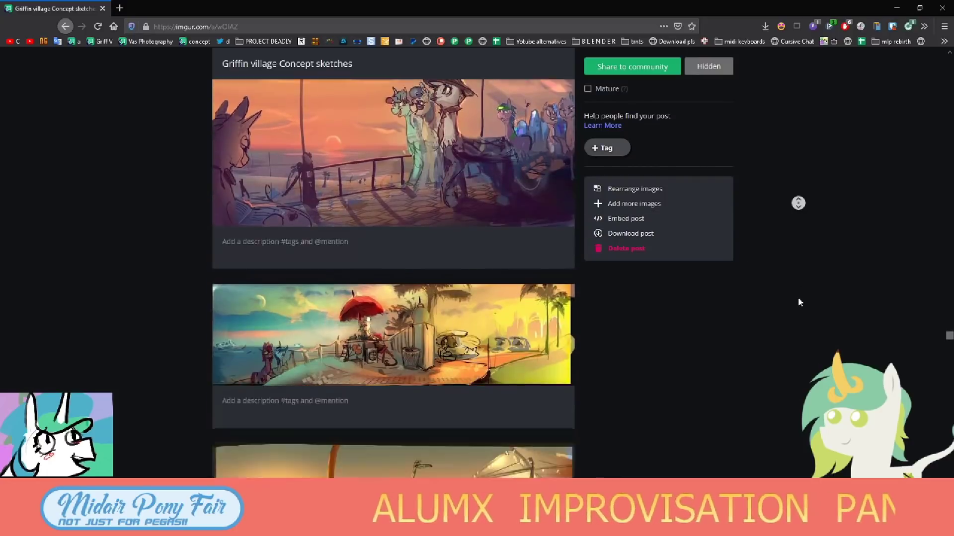
{"action": "middle_click", "coordinate": [795, 255]}
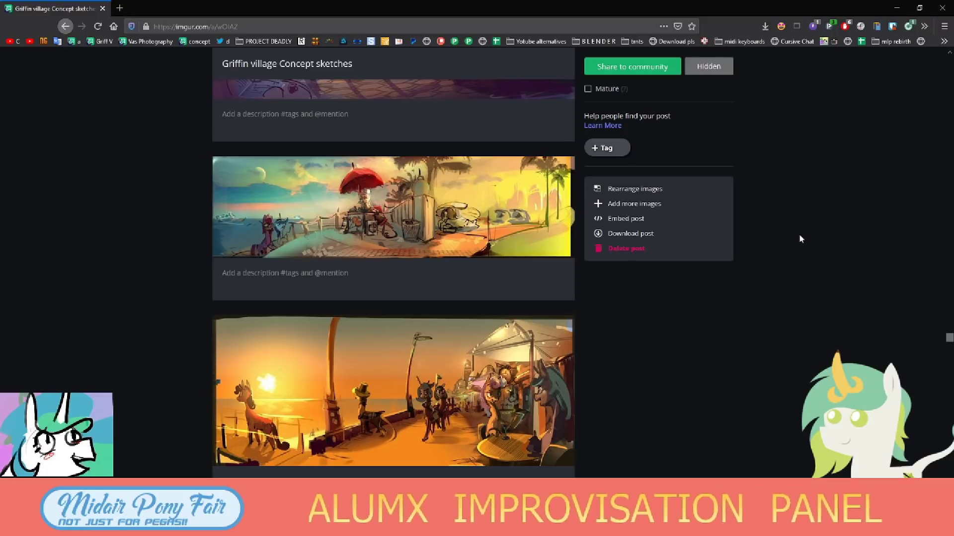
Cycle through open windows with Alt+Tab and return to the Imgur album.
{"action": "key", "text": "alt+Tab"}
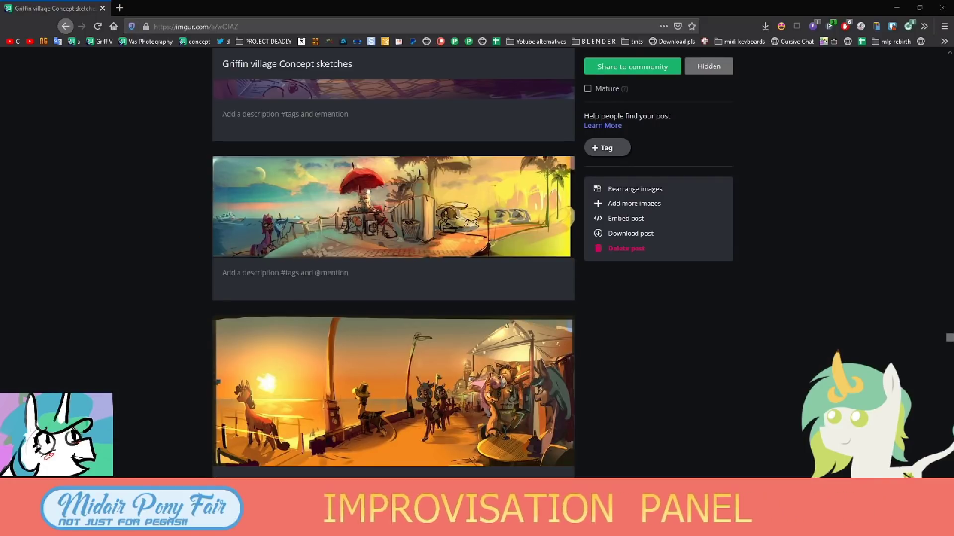
{"action": "key", "text": "alt+Tab"}
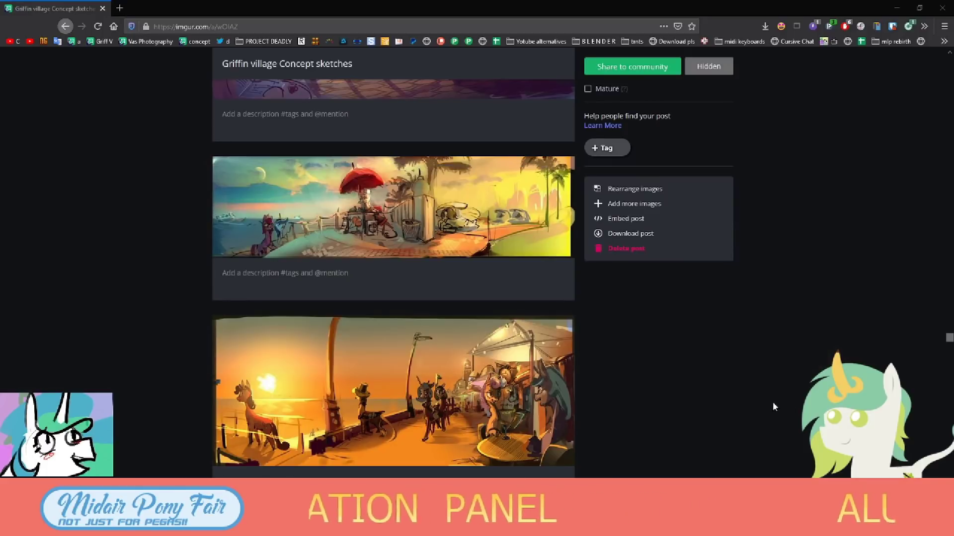
{"action": "key", "text": "alt+Tab"}
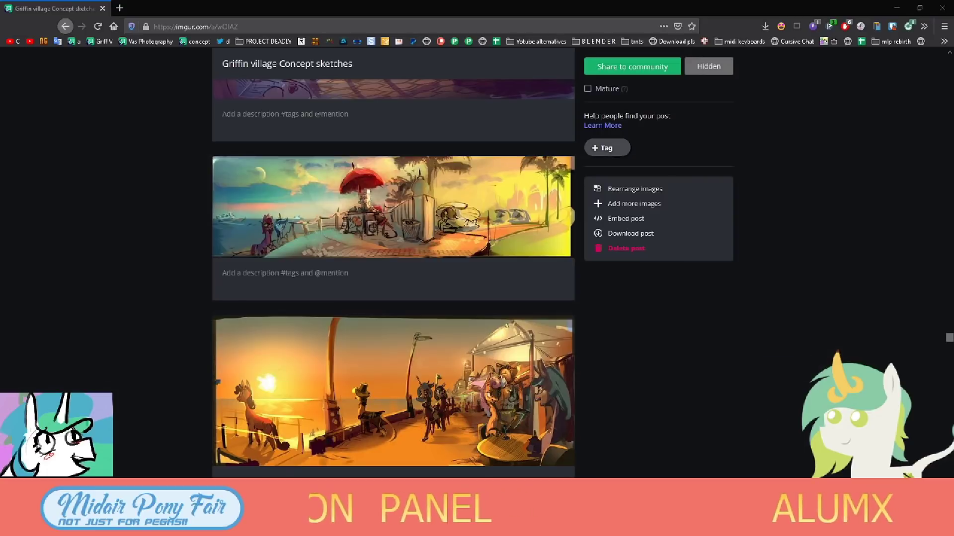
{"action": "key", "text": "alt+Tab"}
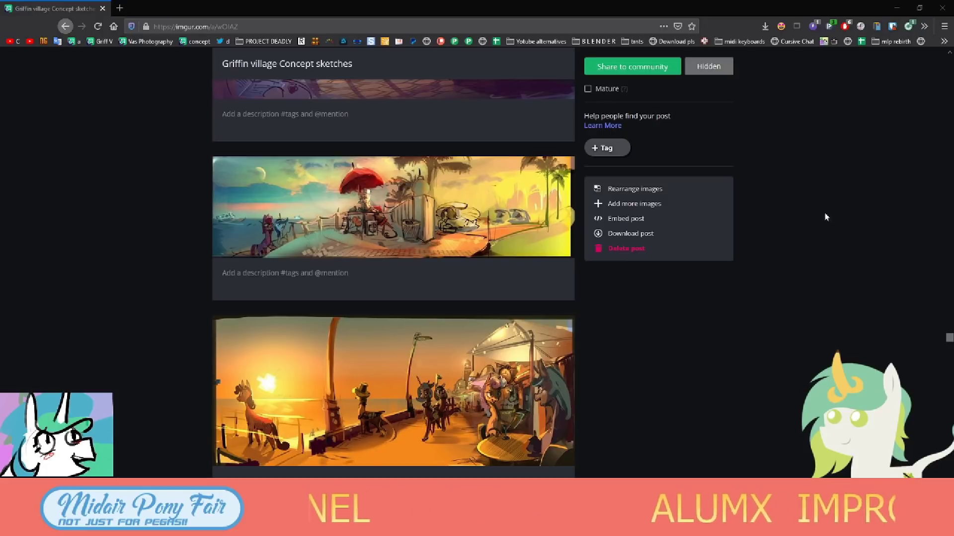
Scroll past neon city scenes and orange interiors to the grey griffin sketch in a red tie.
{"action": "scroll", "coordinate": [793, 370], "scroll_direction": "down", "scroll_amount": 5}
{"action": "scroll", "coordinate": [793, 370], "scroll_direction": "down", "scroll_amount": 3}
{"action": "scroll", "coordinate": [776, 315], "scroll_direction": "down", "scroll_amount": 3}
{"action": "scroll", "coordinate": [772, 325], "scroll_direction": "down", "scroll_amount": 3}
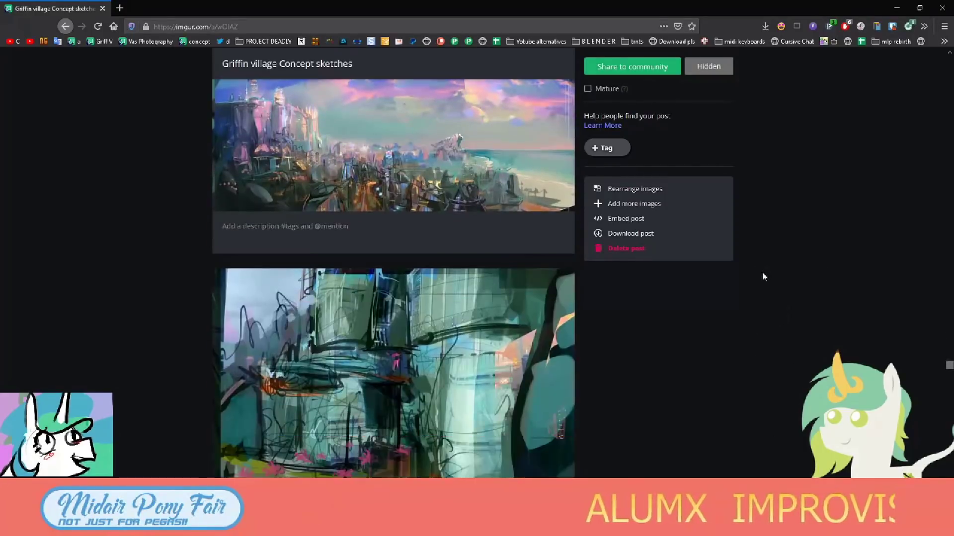
{"action": "scroll", "coordinate": [762, 275], "scroll_direction": "down", "scroll_amount": 3}
{"action": "scroll", "coordinate": [790, 298], "scroll_direction": "down", "scroll_amount": 3}
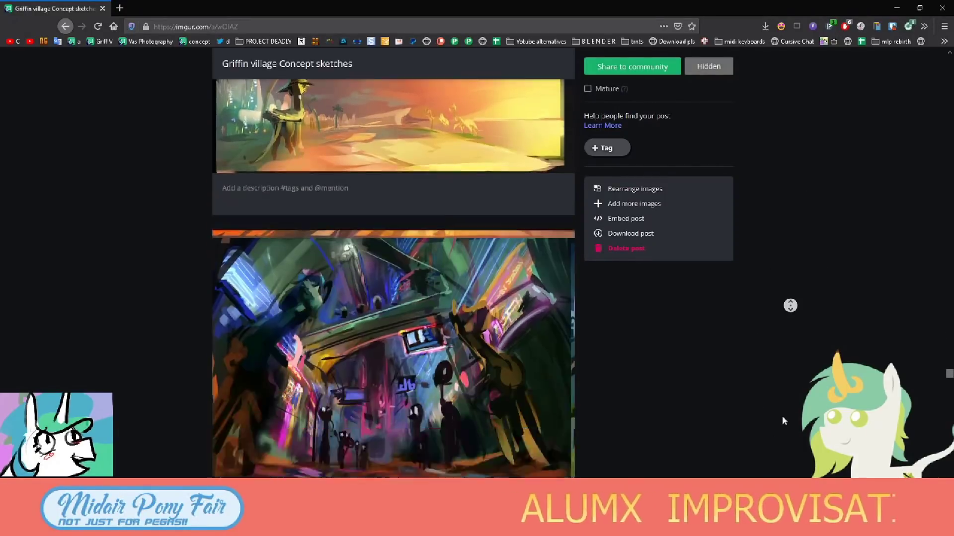
{"action": "scroll", "coordinate": [777, 412], "scroll_direction": "down", "scroll_amount": 3}
{"action": "middle_click", "coordinate": [760, 269]}
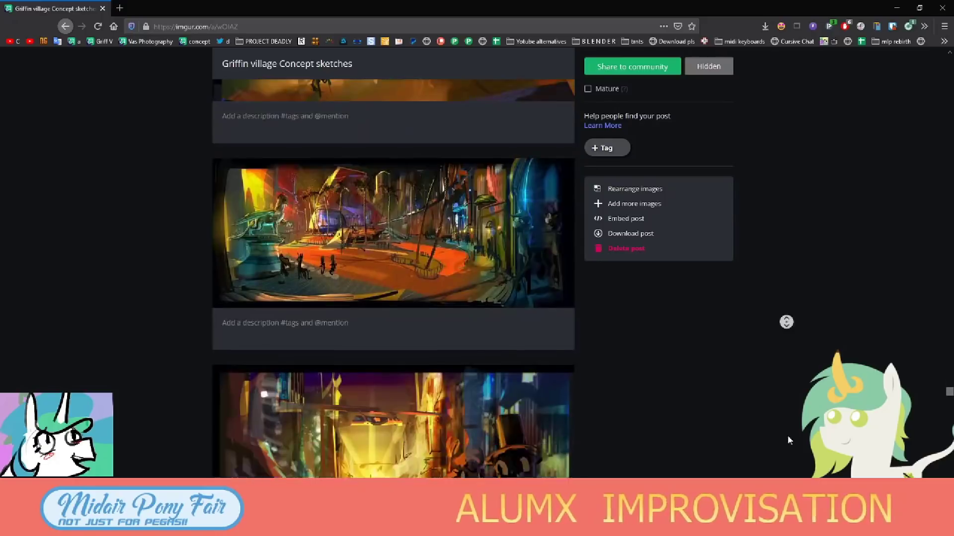
{"action": "middle_click", "coordinate": [795, 276]}
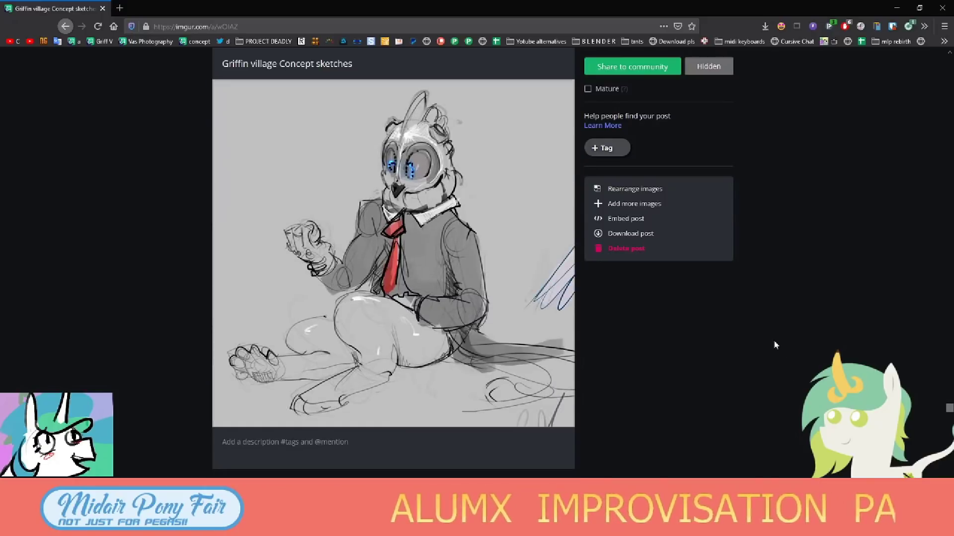
{"action": "scroll", "coordinate": [771, 392], "scroll_direction": "down", "scroll_amount": 4}
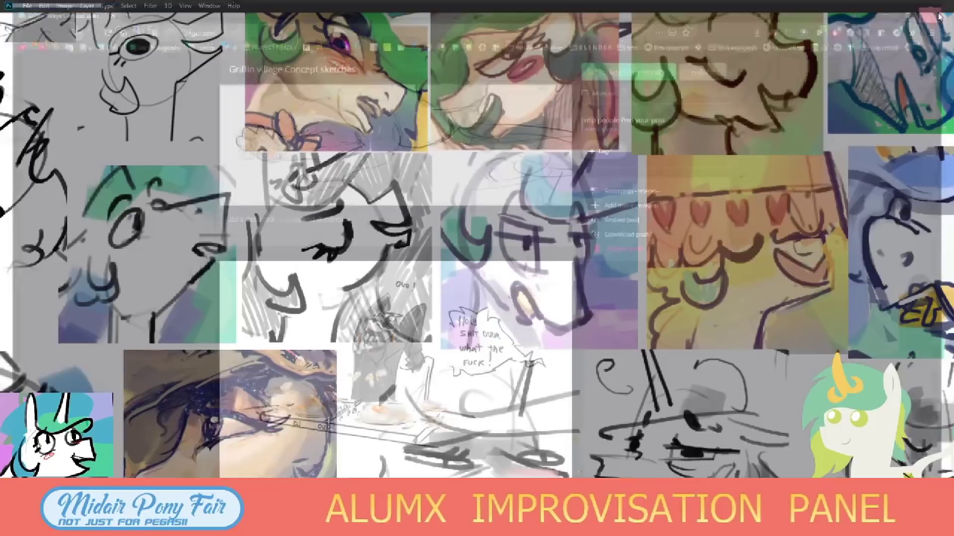
Switch to Photoshop's collage of green-maned Celestia face sketches drawn in varied styles.
{"action": "scroll", "coordinate": [633, 261], "scroll_direction": "down", "scroll_amount": 5}
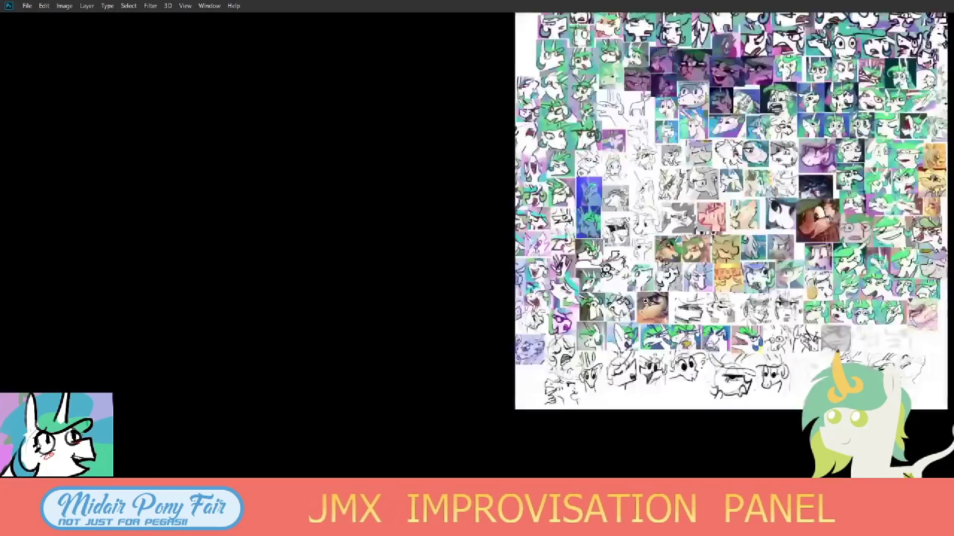
{"action": "scroll", "coordinate": [635, 261], "scroll_direction": "up", "scroll_amount": 2}
{"action": "scroll", "coordinate": [645, 228], "scroll_direction": "up", "scroll_amount": 1}
{"action": "scroll", "coordinate": [666, 184], "scroll_direction": "up", "scroll_amount": 1}
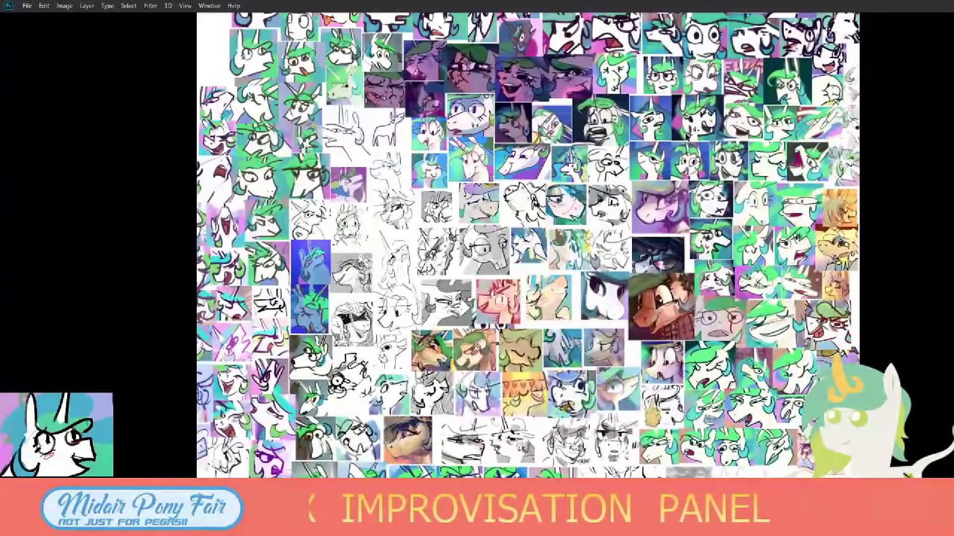
{"action": "scroll", "coordinate": [687, 138], "scroll_direction": "up", "scroll_amount": 1}
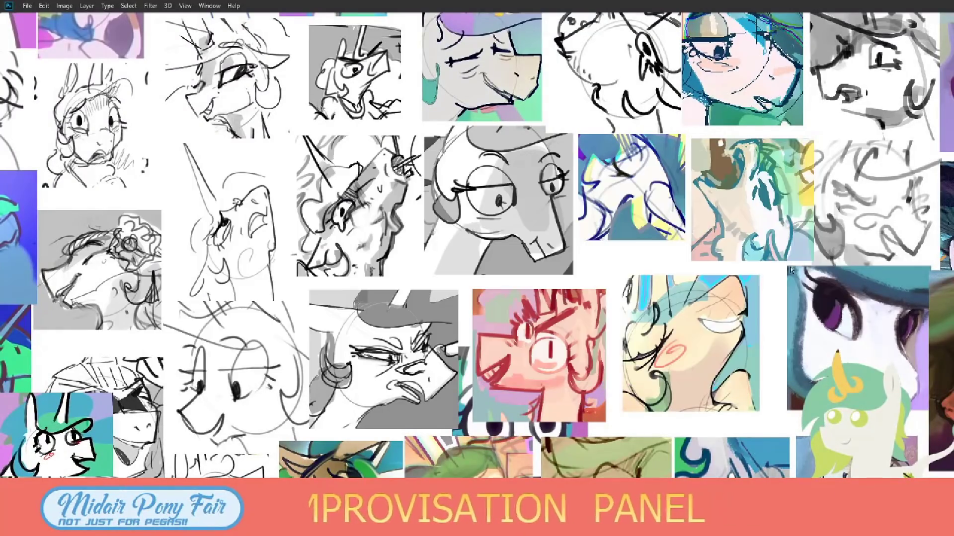
{"action": "key", "text": "alt+Tab"}
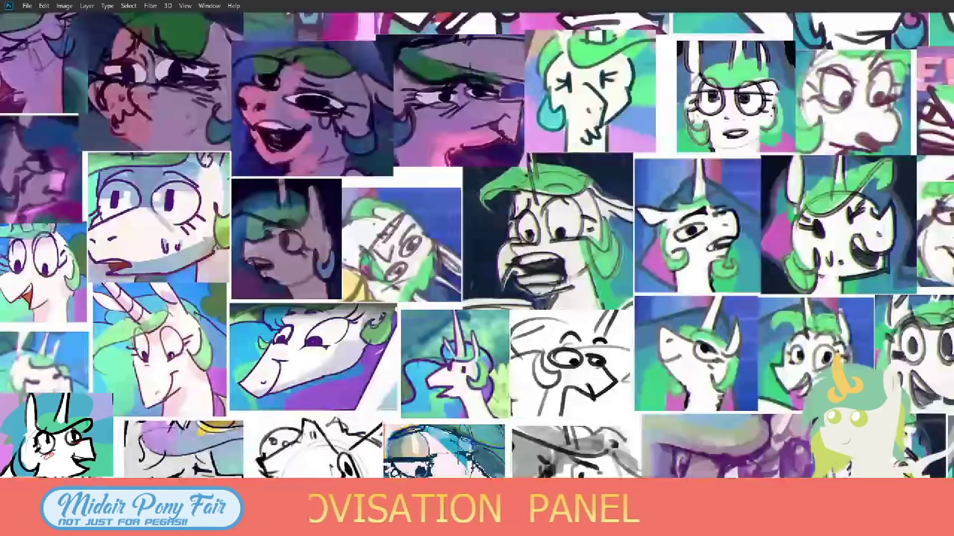
{"action": "key", "text": "alt+Tab"}
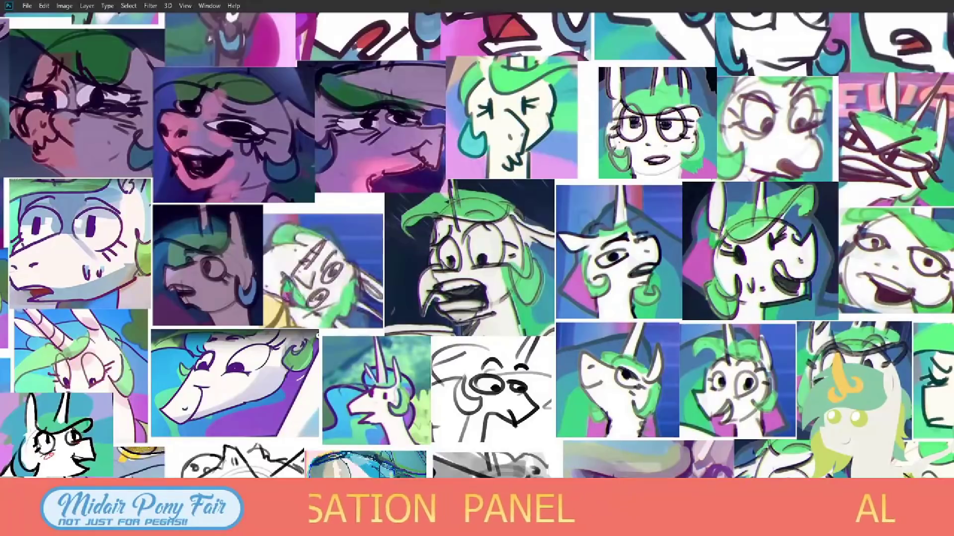
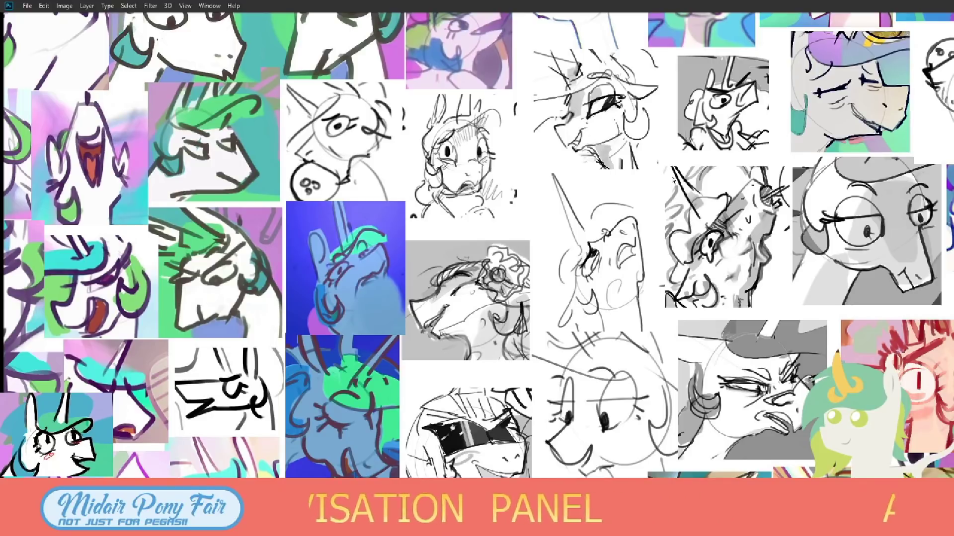
Launch FL Studio 20 from the Start menu and bring its empty project to the front.
{"action": "key", "text": "alt+Tab"}
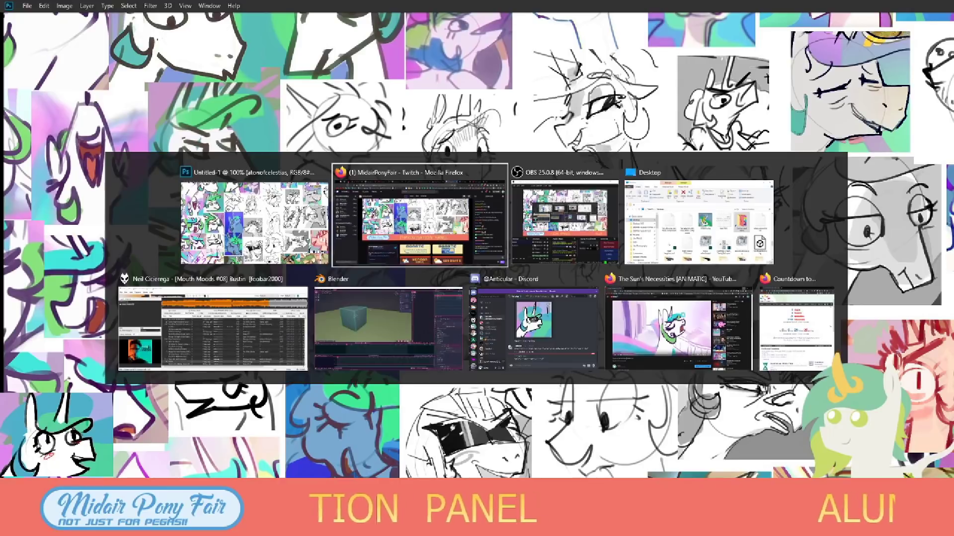
{"action": "key", "text": "alt+Tab"}
{"action": "key", "text": "super"}
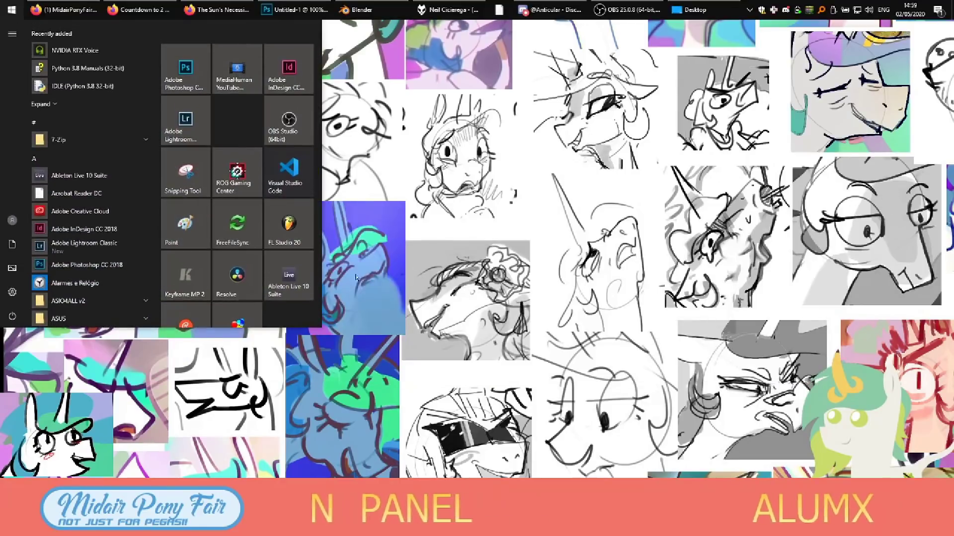
{"action": "key", "text": "super"}
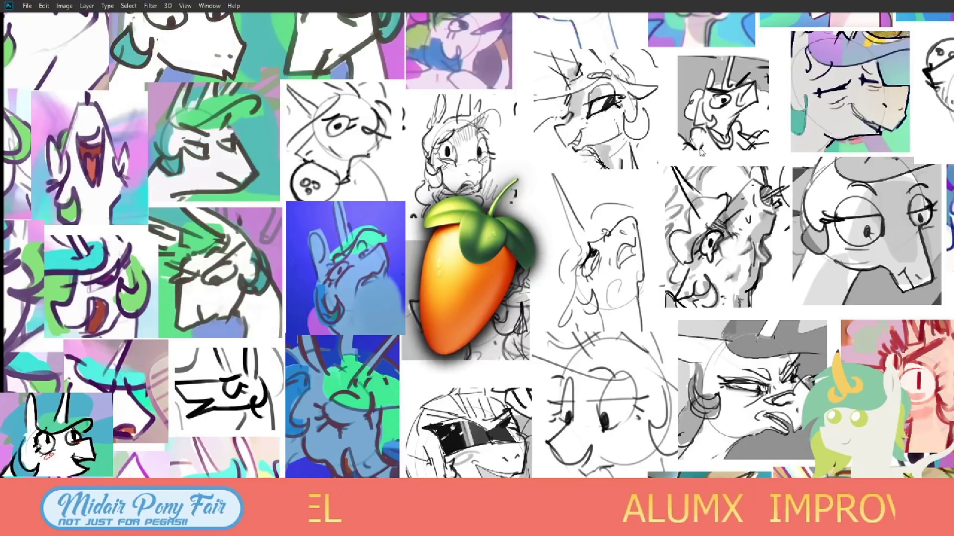
{"action": "key", "text": "alt+Tab"}
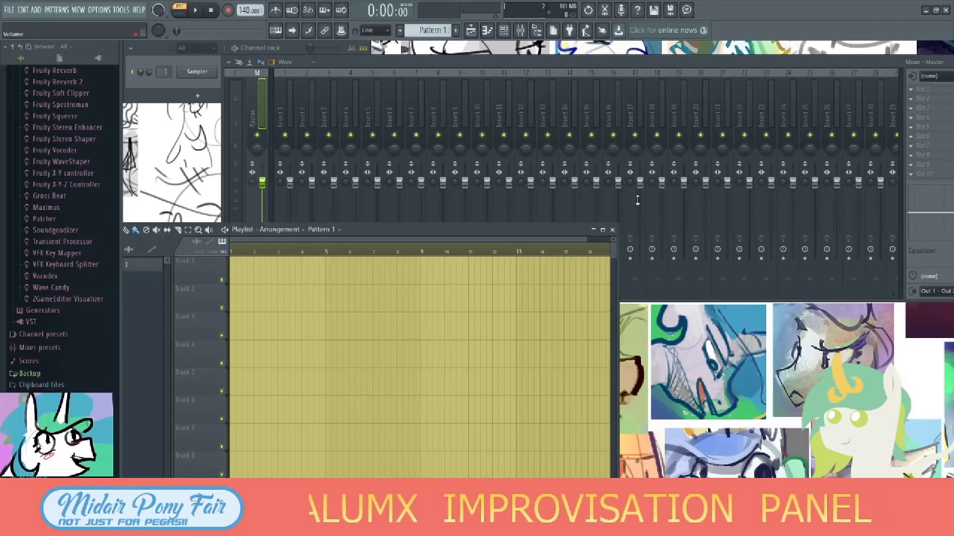
Float the FL Studio mixer as a smaller window and set the Master track's input to (none).
{"action": "key", "text": "alt+Tab"}
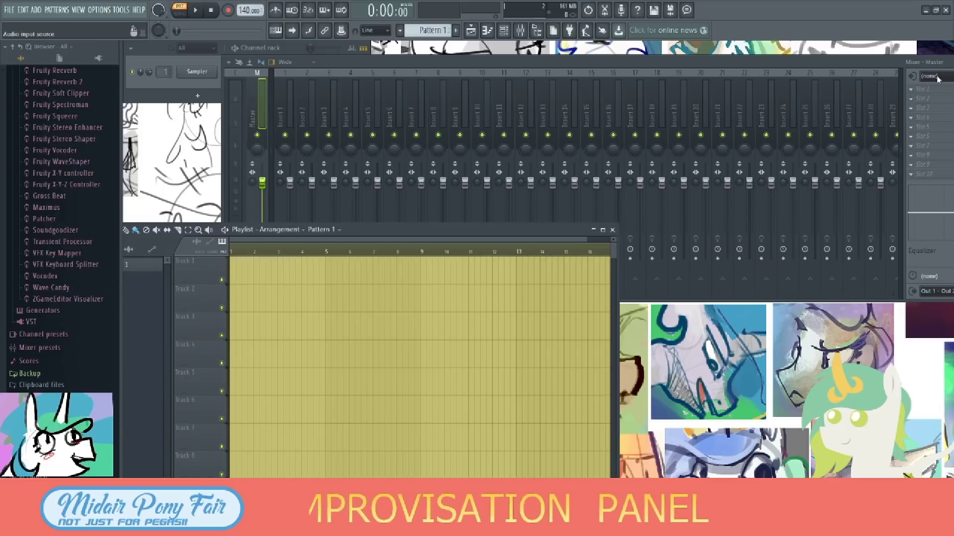
{"action": "left_click", "coordinate": [914, 99]}
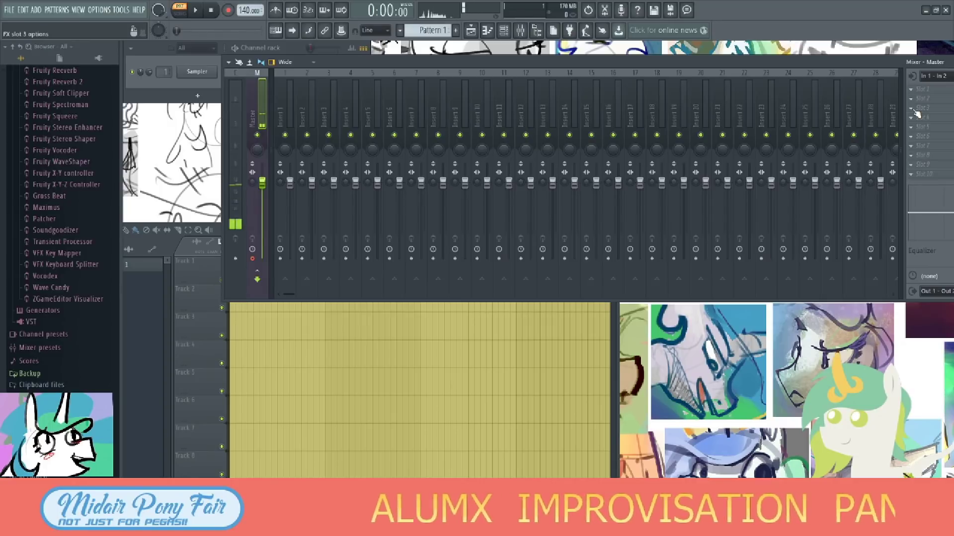
{"action": "left_click_drag", "start_coordinate": [902, 209], "coordinate": [668, 298]}
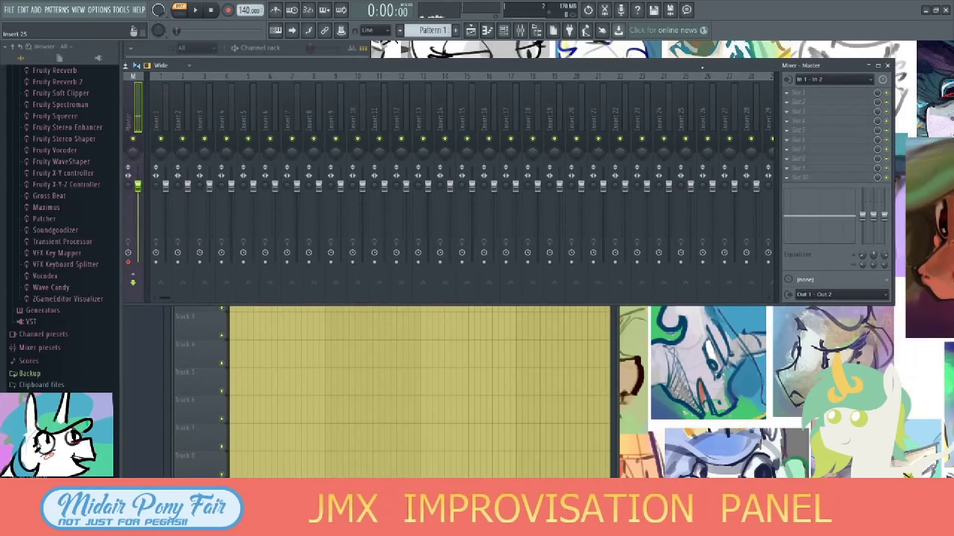
{"action": "mouse_move", "coordinate": [341, 68]}
{"action": "left_mouse_down"}
{"action": "mouse_move", "coordinate": [484, 85]}
{"action": "mouse_move", "coordinate": [215, 152]}
{"action": "left_mouse_up"}
{"action": "left_click", "coordinate": [741, 165]}
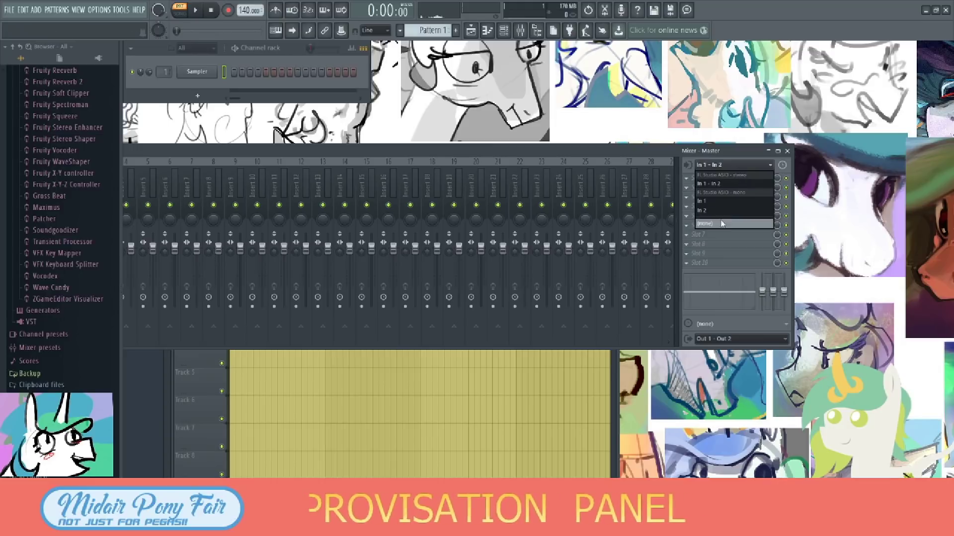
{"action": "left_click", "coordinate": [720, 175]}
{"action": "mouse_move", "coordinate": [397, 150]}
{"action": "left_mouse_down"}
{"action": "mouse_move", "coordinate": [561, 136]}
{"action": "mouse_move", "coordinate": [437, 151]}
{"action": "left_mouse_up"}
Set mixer Insert 1's audio input to In 1 - In 2.
{"action": "left_click", "coordinate": [256, 238]}
{"action": "left_click", "coordinate": [772, 166]}
{"action": "left_click", "coordinate": [764, 194]}
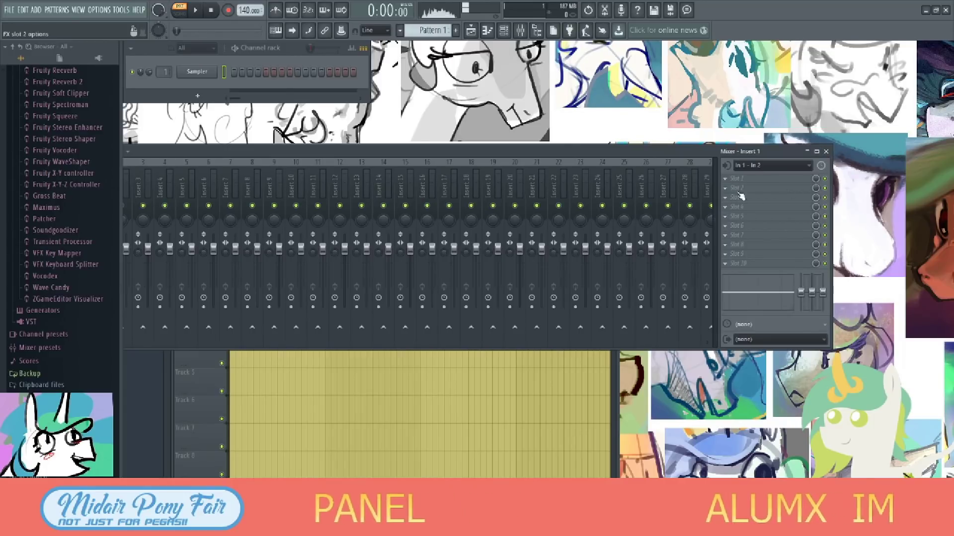
{"action": "left_click_drag", "start_coordinate": [735, 151], "coordinate": [817, 119]}
{"action": "left_click", "coordinate": [852, 134]}
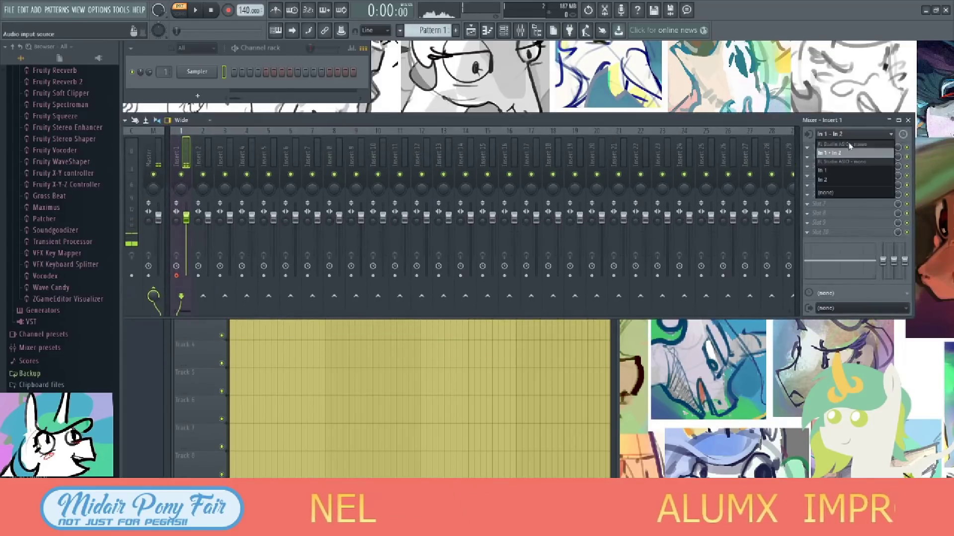
{"action": "left_click", "coordinate": [779, 136]}
{"action": "left_click", "coordinate": [835, 147]}
{"action": "key", "text": "Escape"}
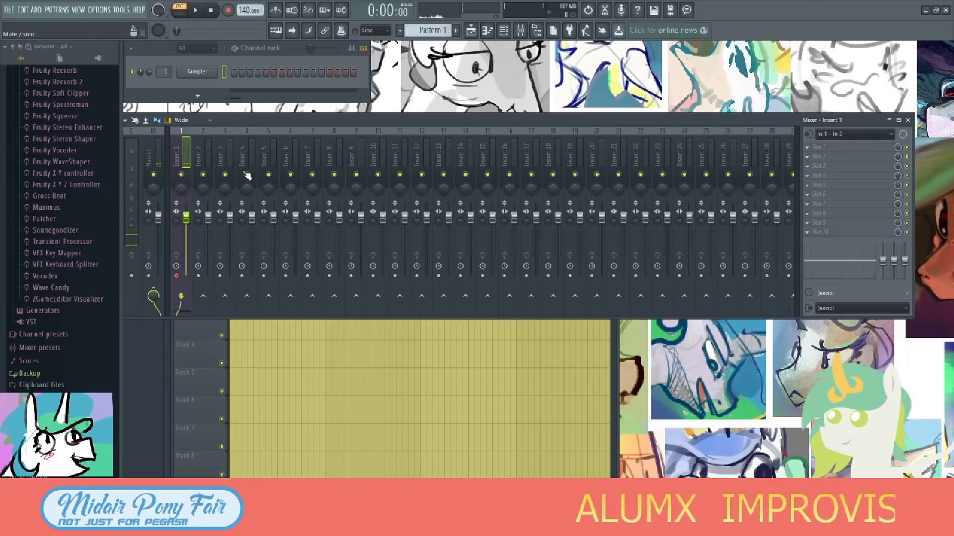
{"action": "left_click", "coordinate": [814, 147]}
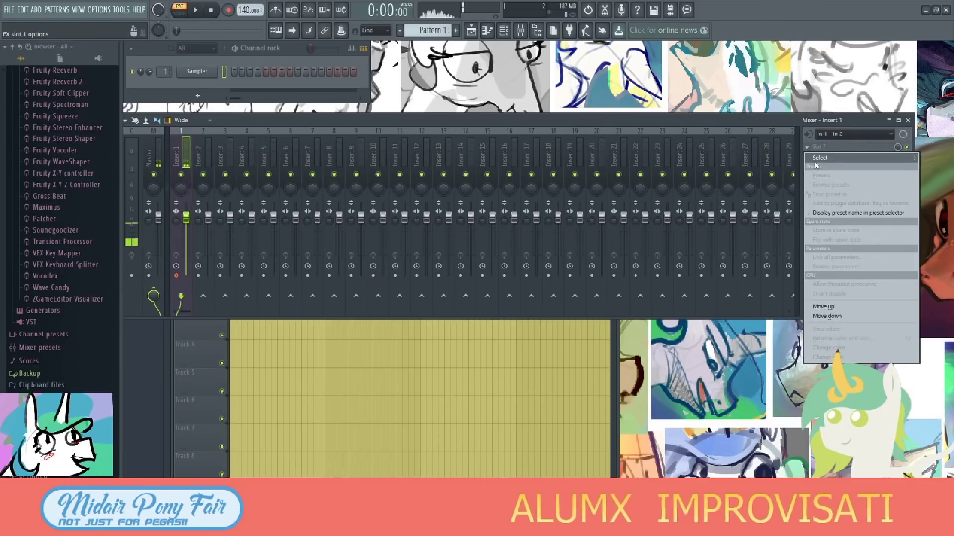
Load Soundgoodizer into Insert 1's first effect slot and move the mixer to the top.
{"action": "left_click", "coordinate": [817, 159]}
{"action": "left_click", "coordinate": [668, 502]}
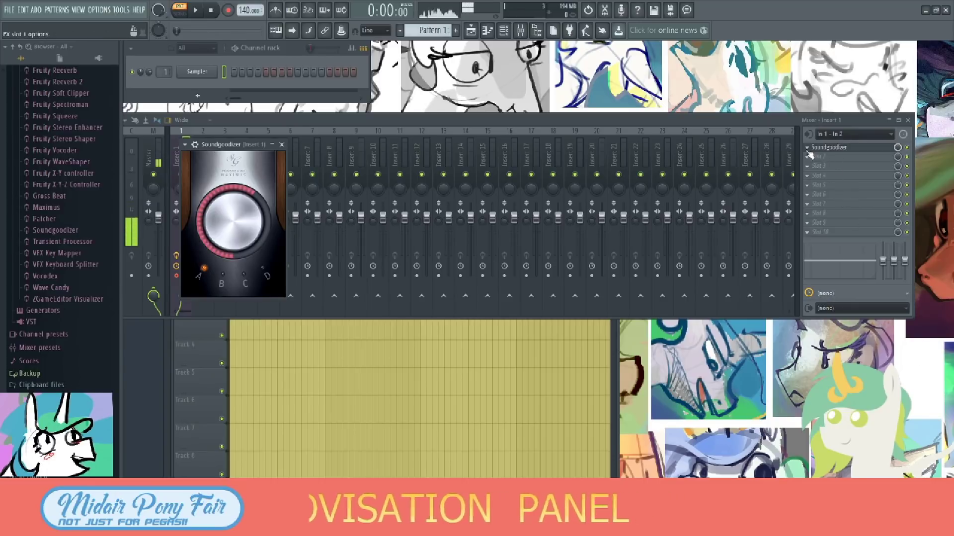
{"action": "right_click", "coordinate": [819, 148]}
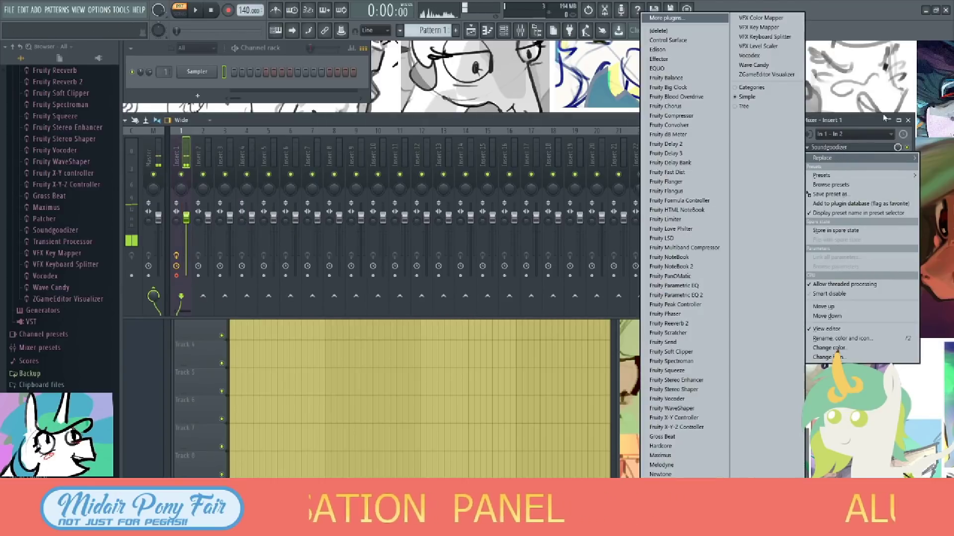
{"action": "key", "text": "Escape"}
{"action": "left_click_drag", "start_coordinate": [554, 120], "coordinate": [589, 60]}
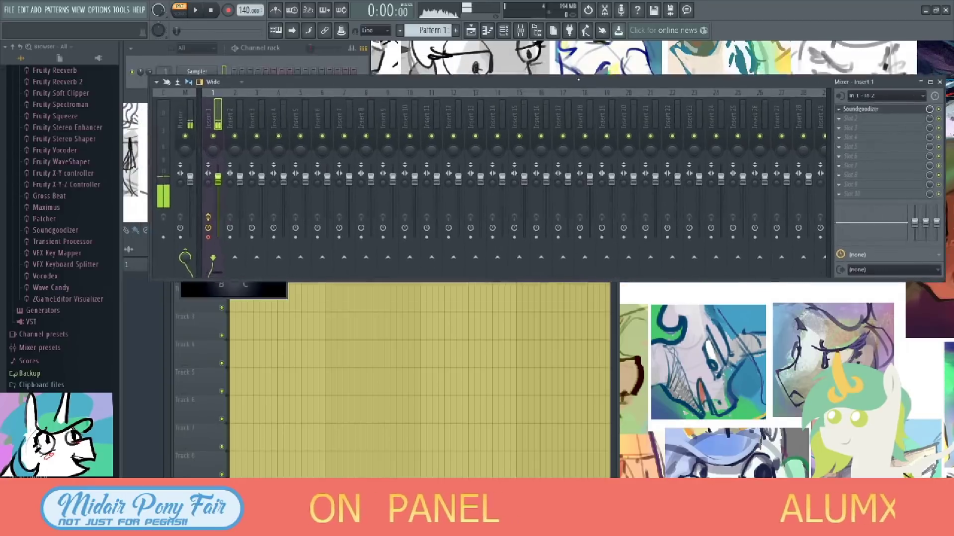
Switch the playlist to SONG mode, arm recording, and record an audio take onto Track 1.
{"action": "left_click", "coordinate": [571, 318]}
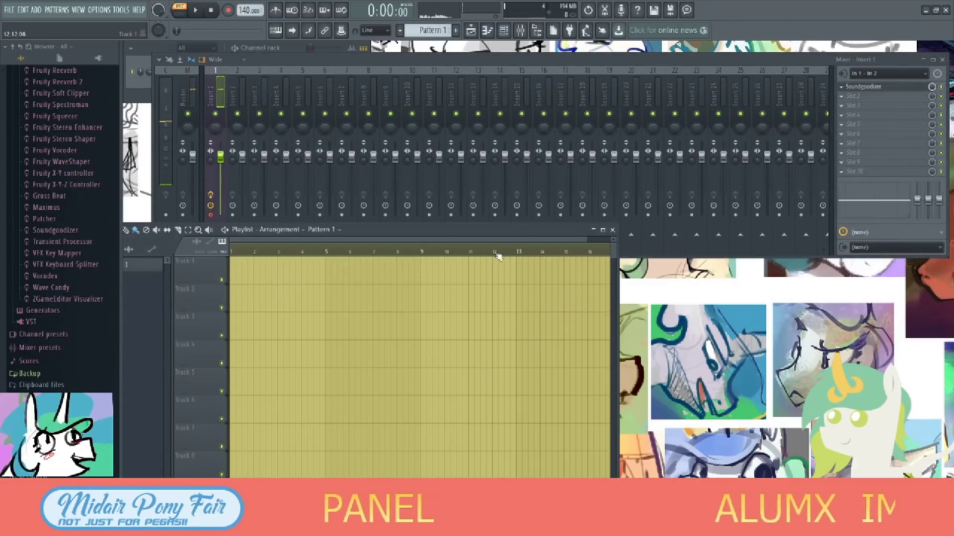
{"action": "left_click_drag", "start_coordinate": [571, 229], "coordinate": [631, 99]}
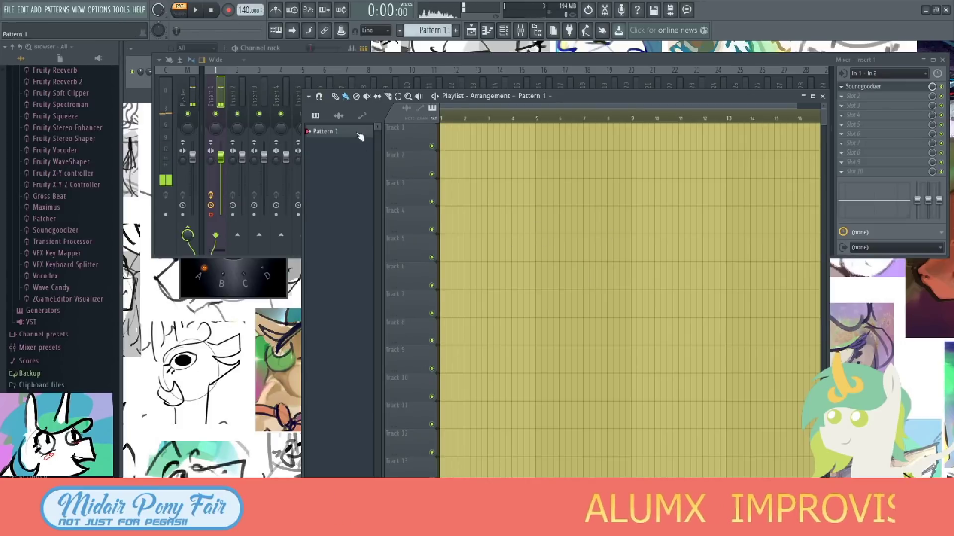
{"action": "left_click", "coordinate": [179, 11]}
{"action": "left_click", "coordinate": [228, 11]}
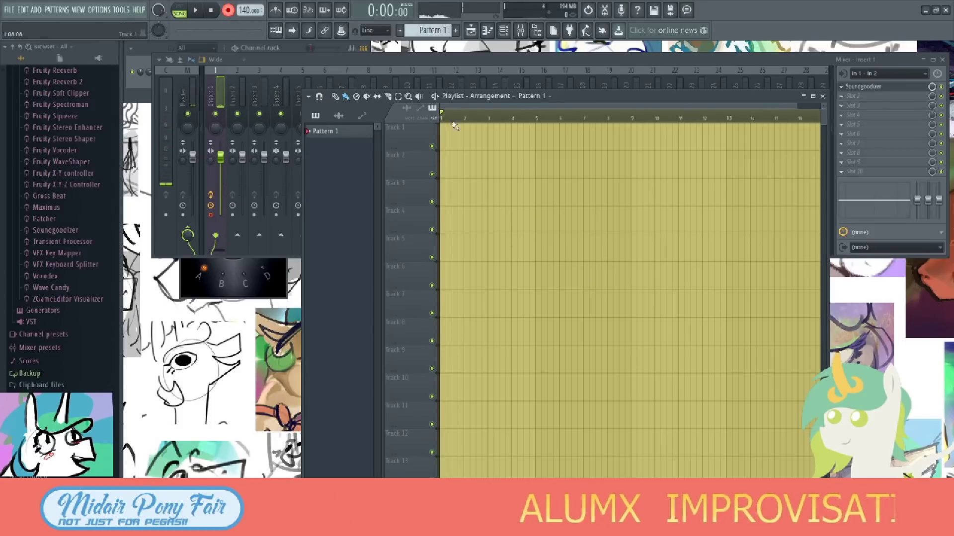
{"action": "key", "text": "space"}
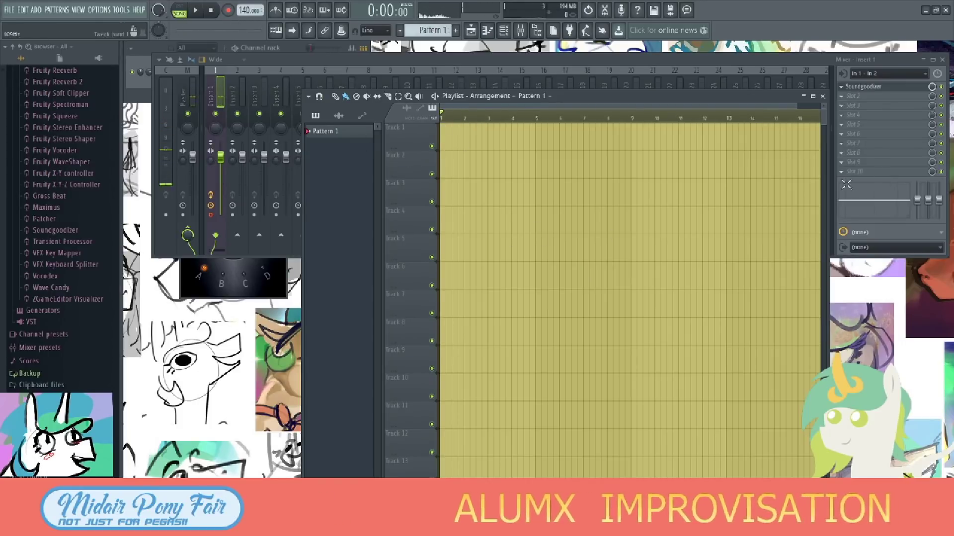
{"action": "key", "text": "space"}
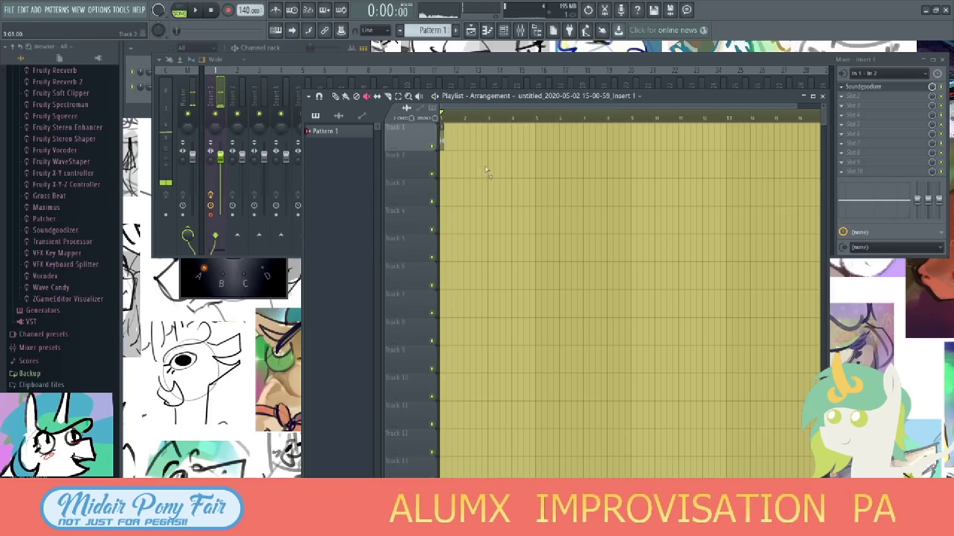
{"action": "key", "text": "space"}
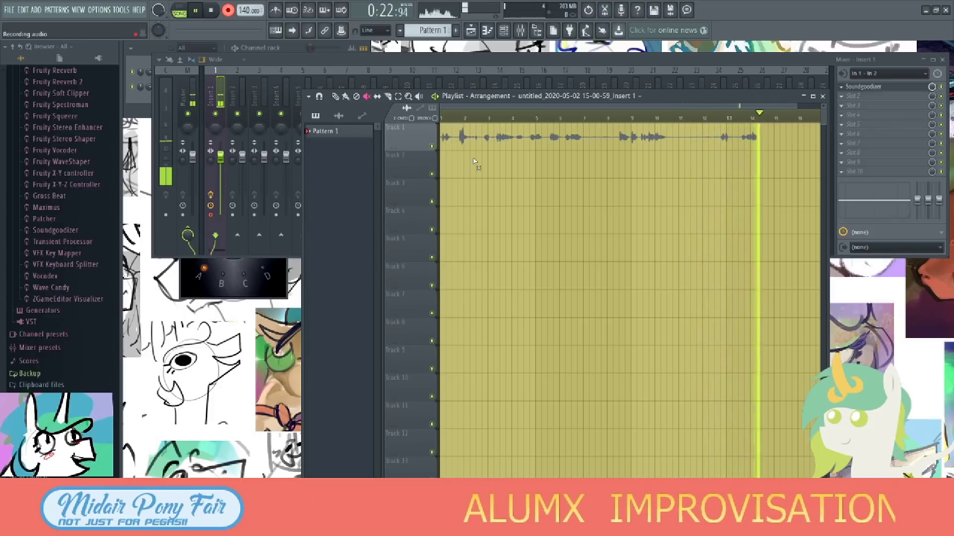
{"action": "key", "text": "space"}
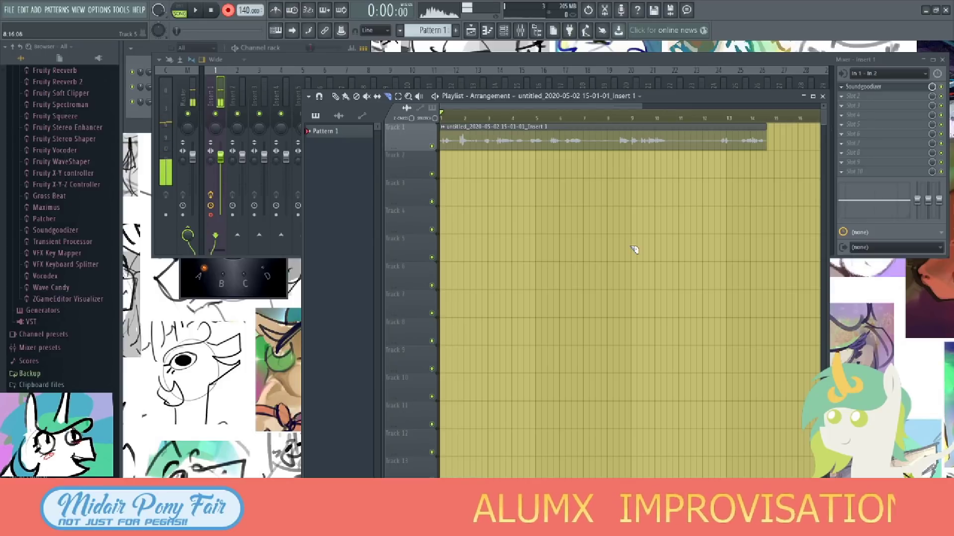
Record a second take onto Track 2 from bar 4, then play both takes back.
{"action": "left_click", "coordinate": [533, 115]}
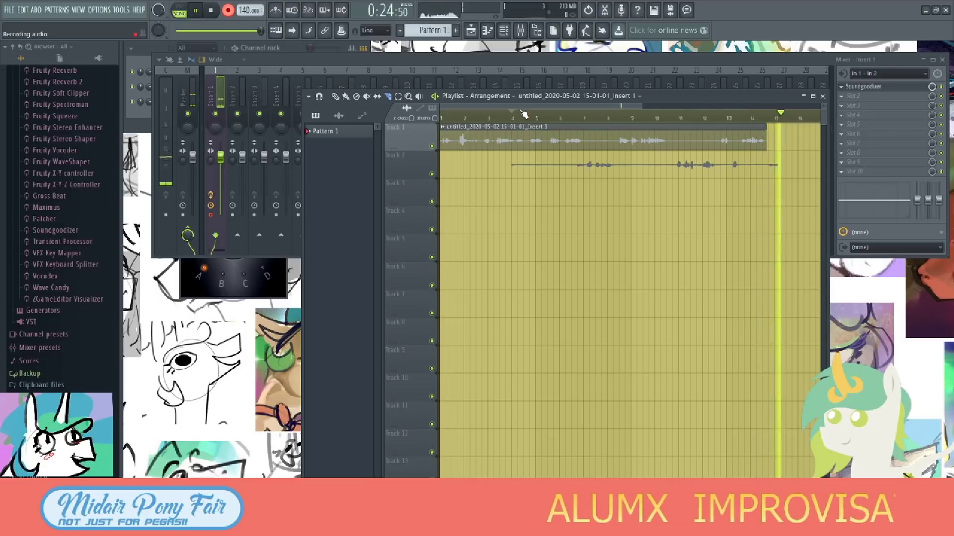
{"action": "key", "text": "space"}
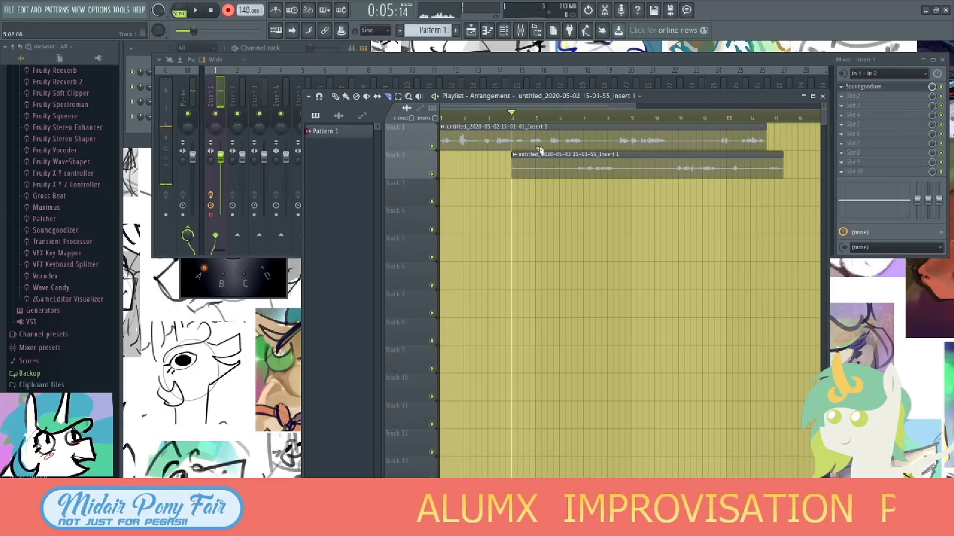
{"action": "key", "text": "space"}
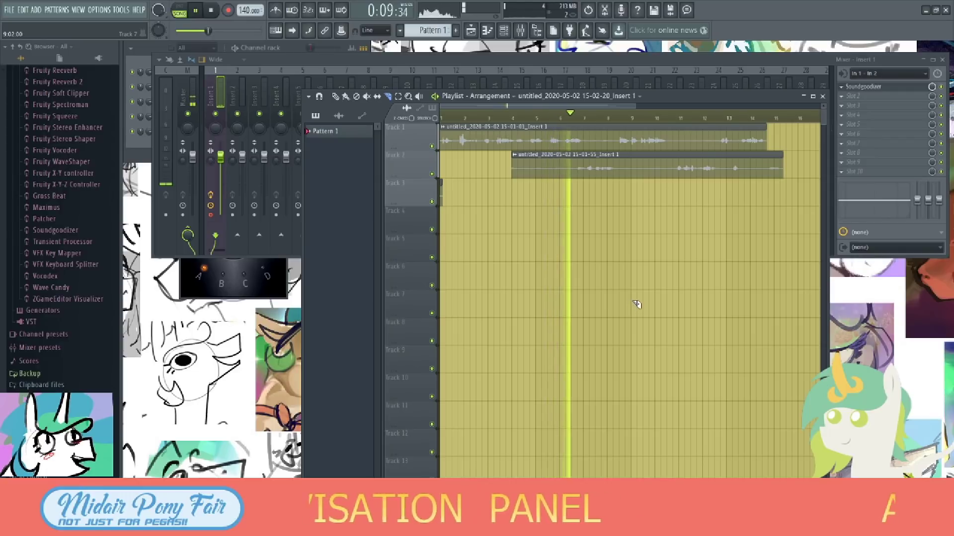
Scroll through the playlist takes and stop playback.
{"action": "scroll", "coordinate": [571, 156], "scroll_direction": "up", "scroll_amount": 3}
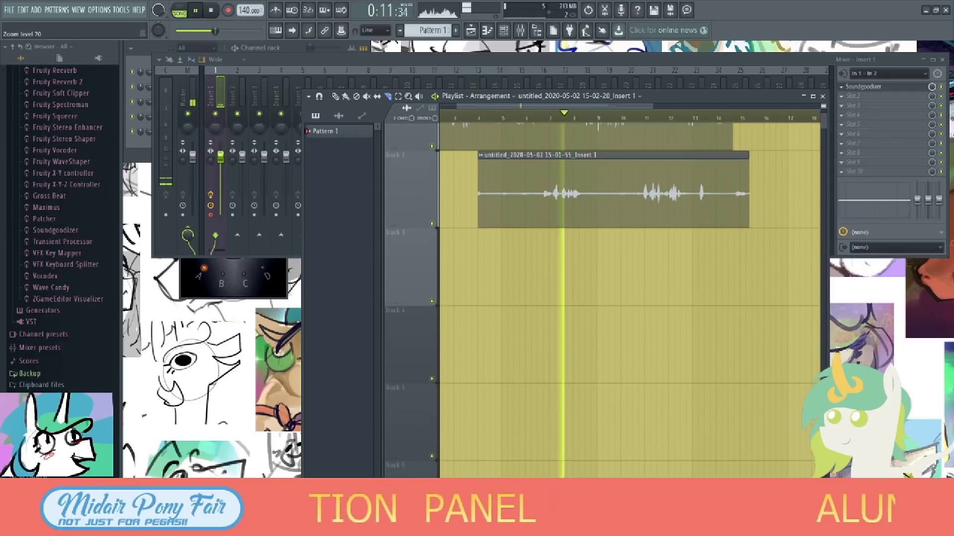
{"action": "scroll", "coordinate": [590, 179], "scroll_direction": "up", "scroll_amount": 2}
{"action": "scroll", "coordinate": [589, 179], "scroll_direction": "down", "scroll_amount": 3}
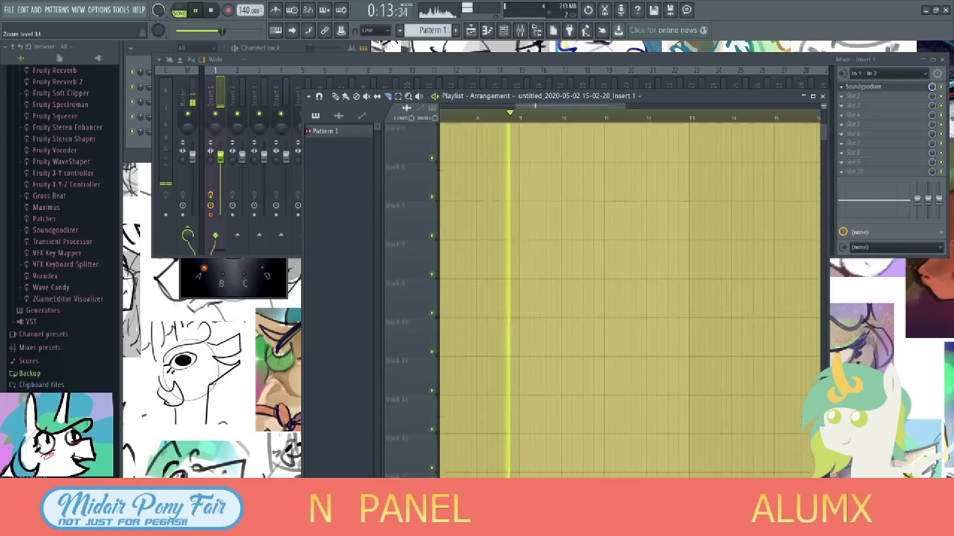
{"action": "scroll", "coordinate": [575, 251], "scroll_direction": "up", "scroll_amount": 5}
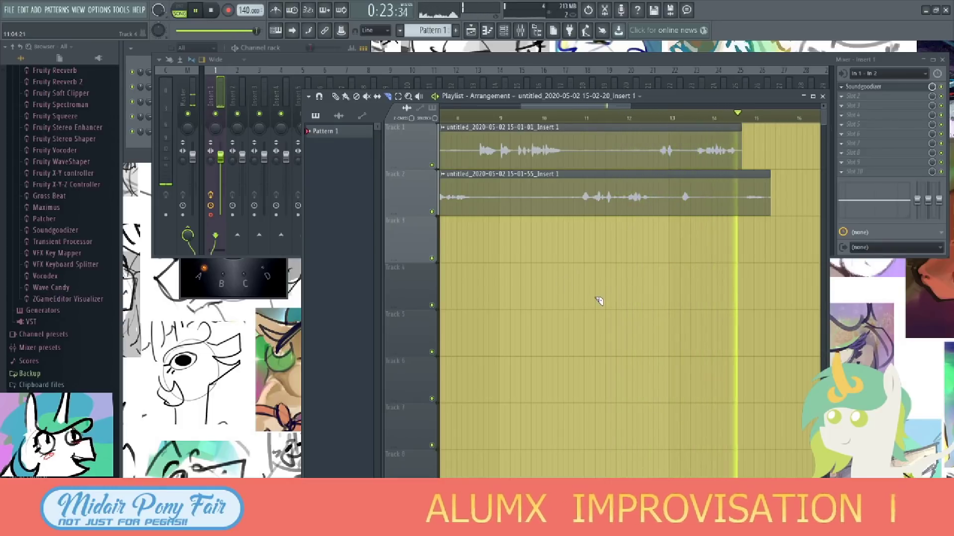
{"action": "key", "text": "space"}
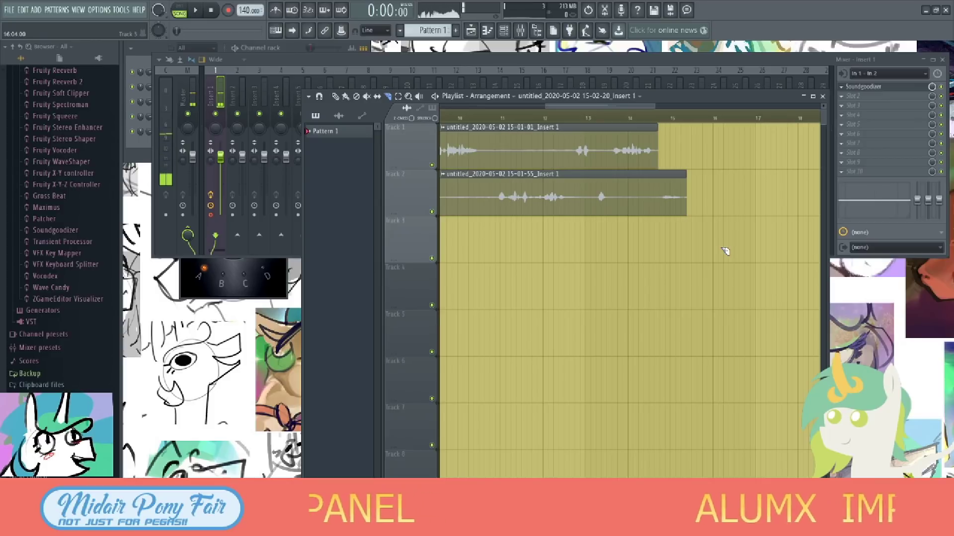
{"action": "scroll", "coordinate": [665, 250], "scroll_direction": "left", "scroll_amount": 3}
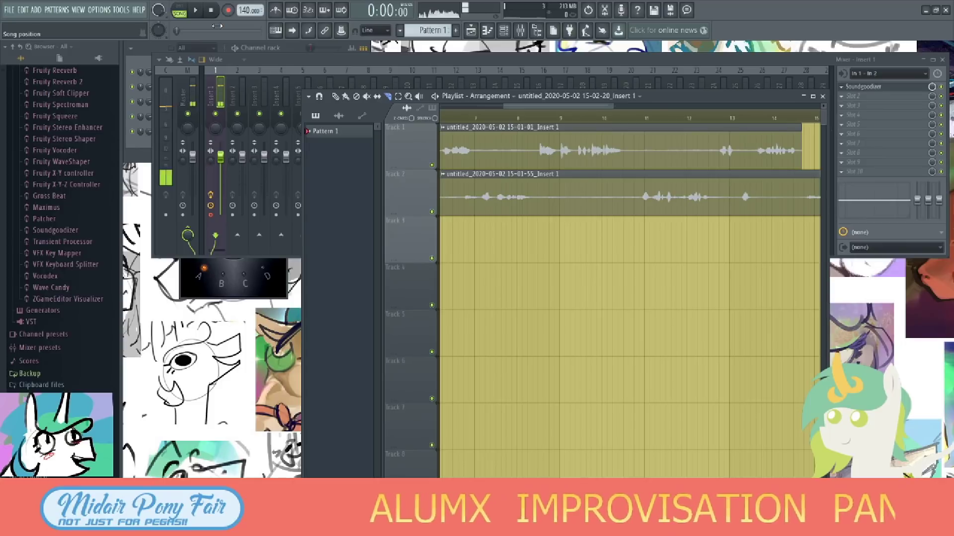
Switch from FL Studio to the foobar2000 music player.
{"action": "key", "text": "alt+Tab"}
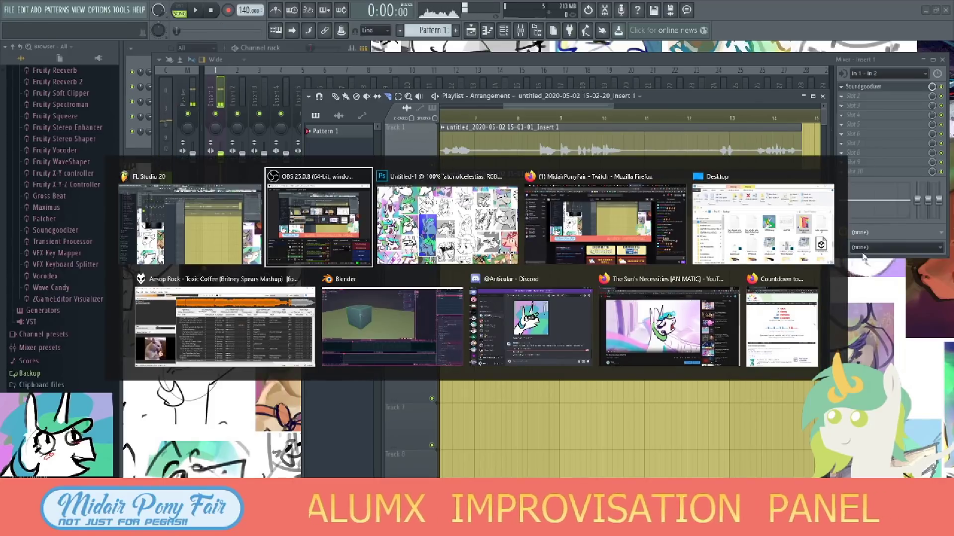
{"action": "key", "text": "alt+Tab"}
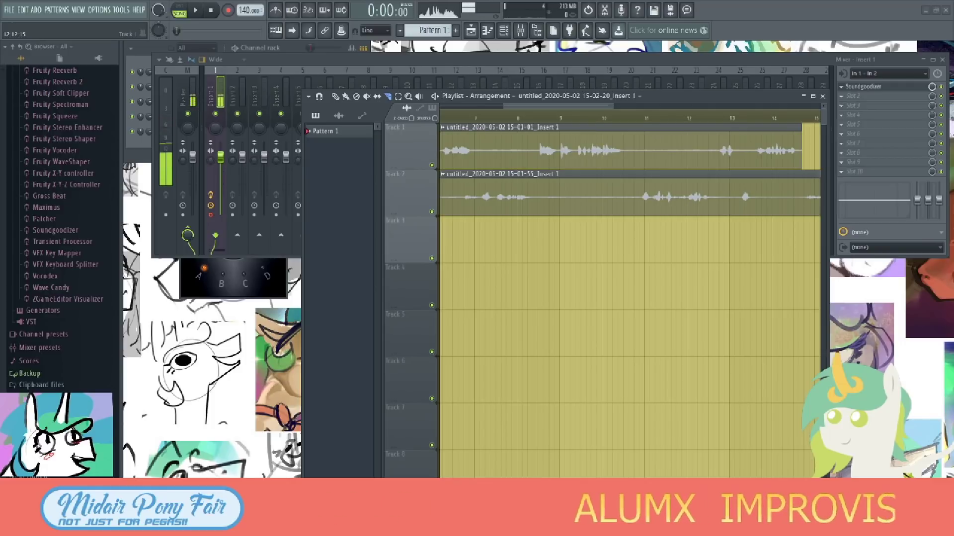
{"action": "key", "text": "alt+Tab"}
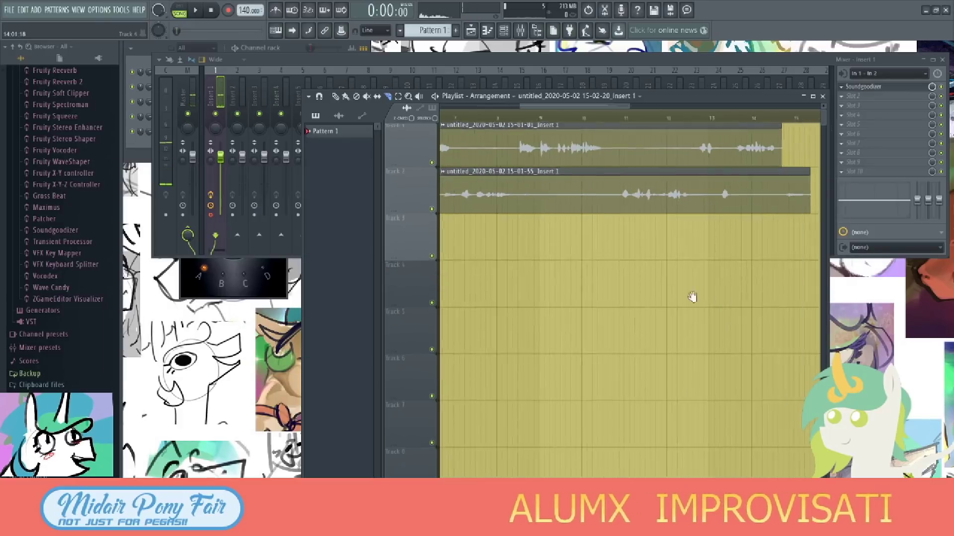
{"action": "scroll", "coordinate": [570, 336], "scroll_direction": "right", "scroll_amount": 5}
{"action": "scroll", "coordinate": [676, 293], "scroll_direction": "left", "scroll_amount": 1}
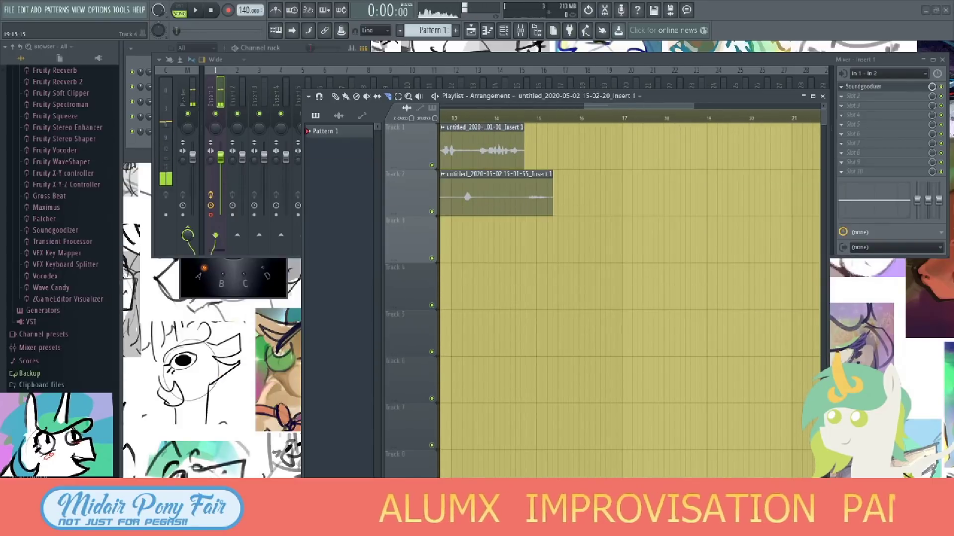
{"action": "key", "text": "alt+Tab"}
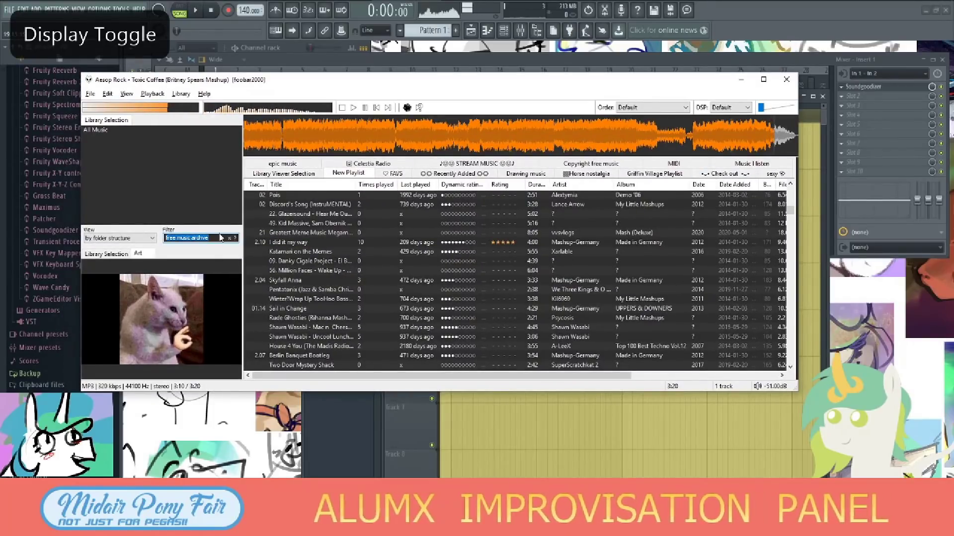
Filter the foobar2000 library for 'midi' and play the JUNGLEPUNKED track.
{"action": "type", "text": "m"}
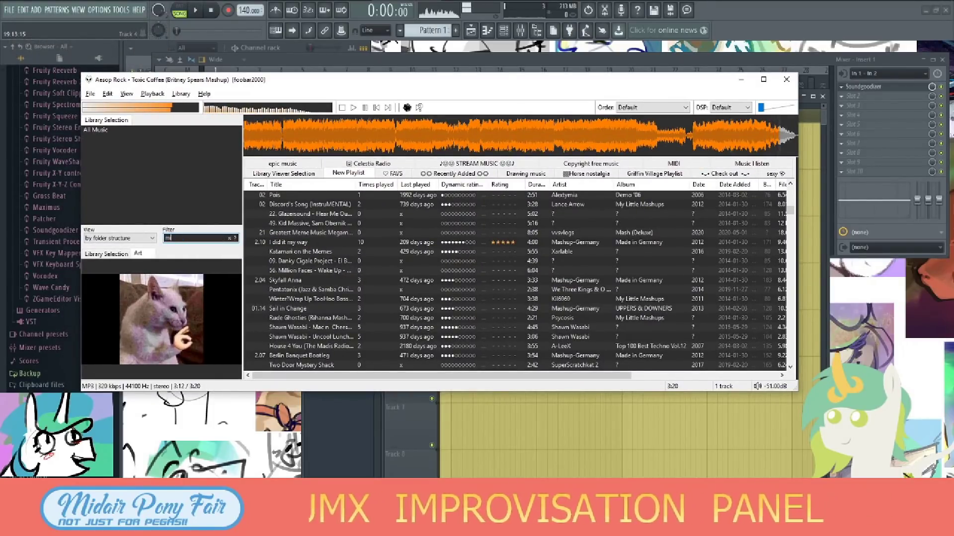
{"action": "type", "text": "idi"}
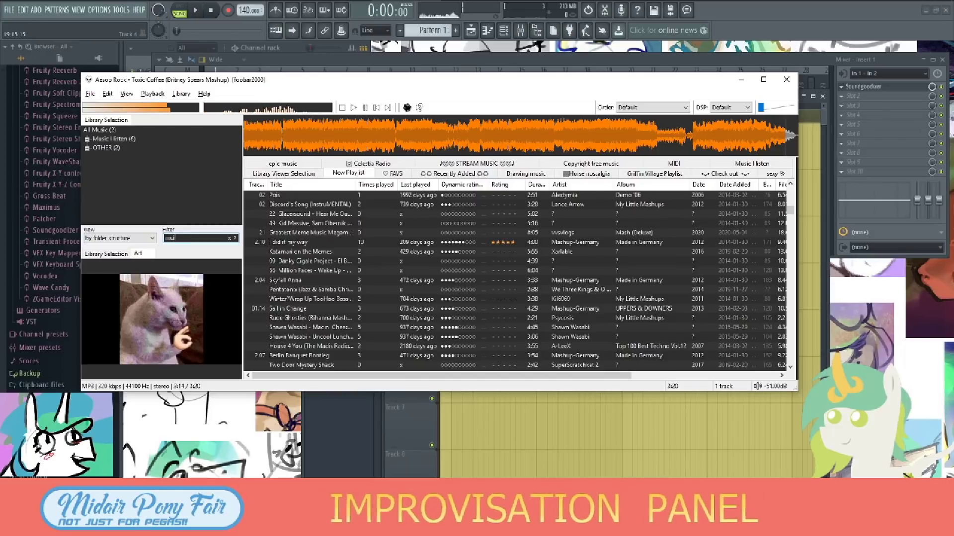
{"action": "left_click", "coordinate": [123, 140]}
{"action": "scroll", "coordinate": [417, 257], "scroll_direction": "down", "scroll_amount": 5}
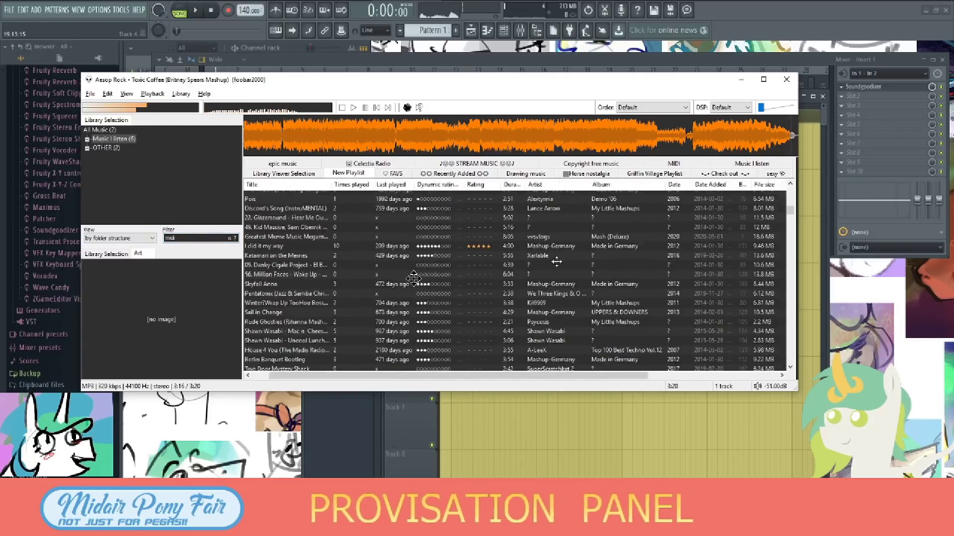
{"action": "left_click", "coordinate": [447, 234]}
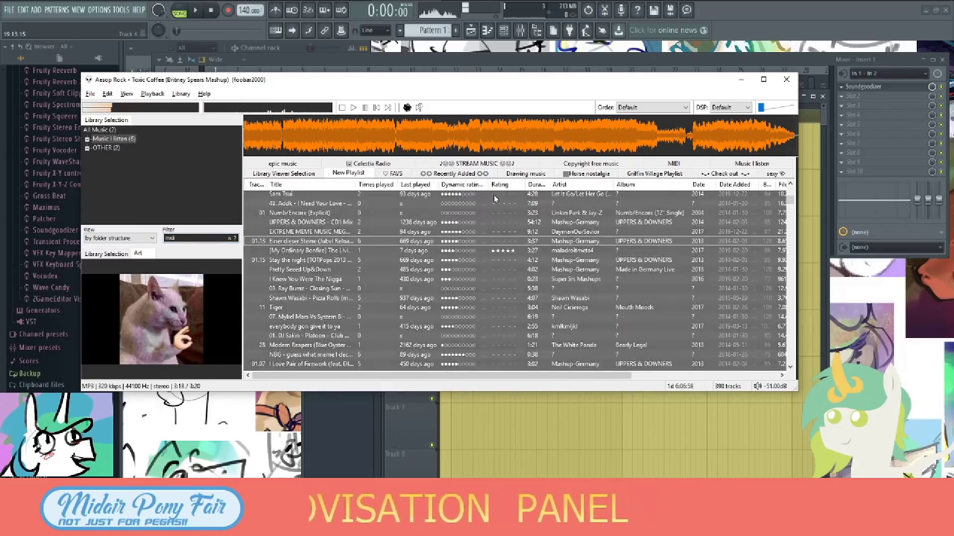
{"action": "left_click", "coordinate": [486, 263]}
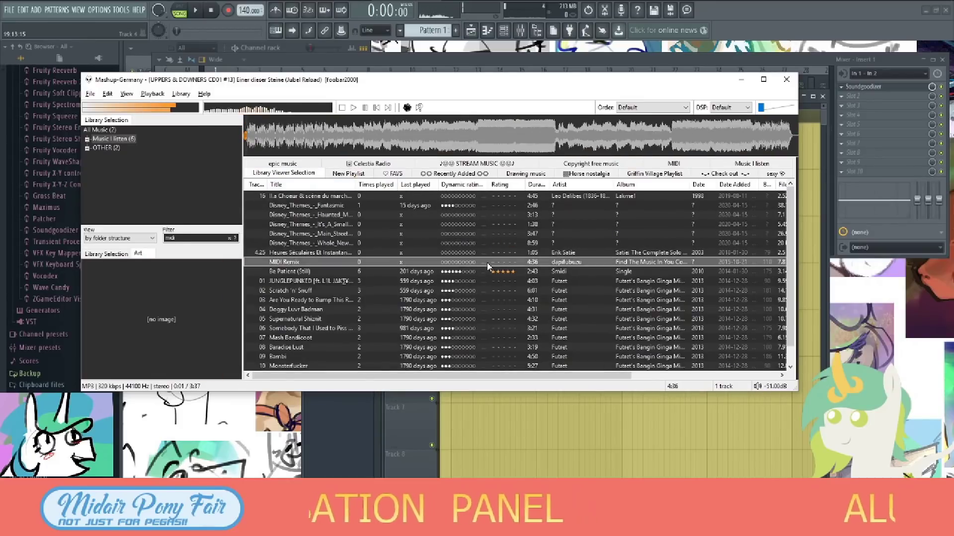
{"action": "double_click", "coordinate": [476, 281]}
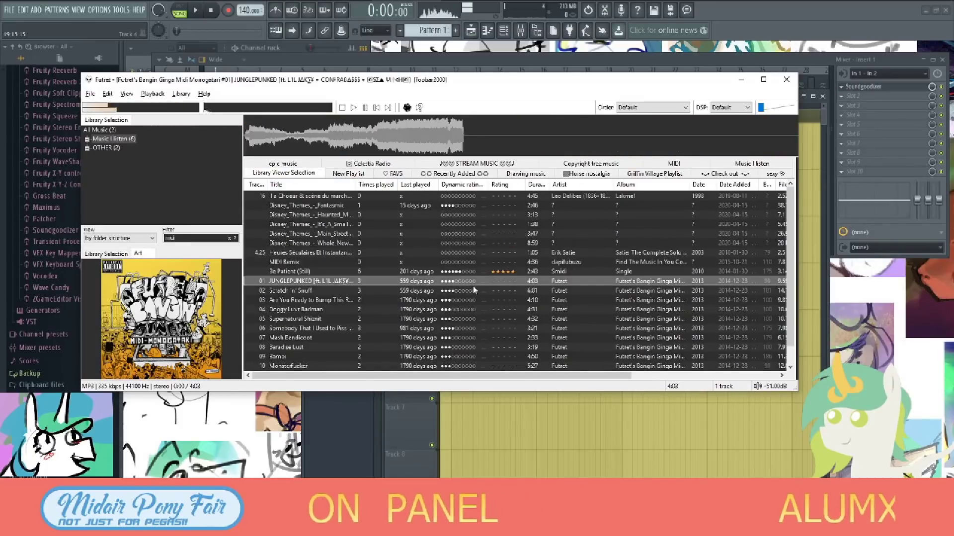
{"action": "left_click", "coordinate": [462, 286]}
{"action": "left_click", "coordinate": [452, 311]}
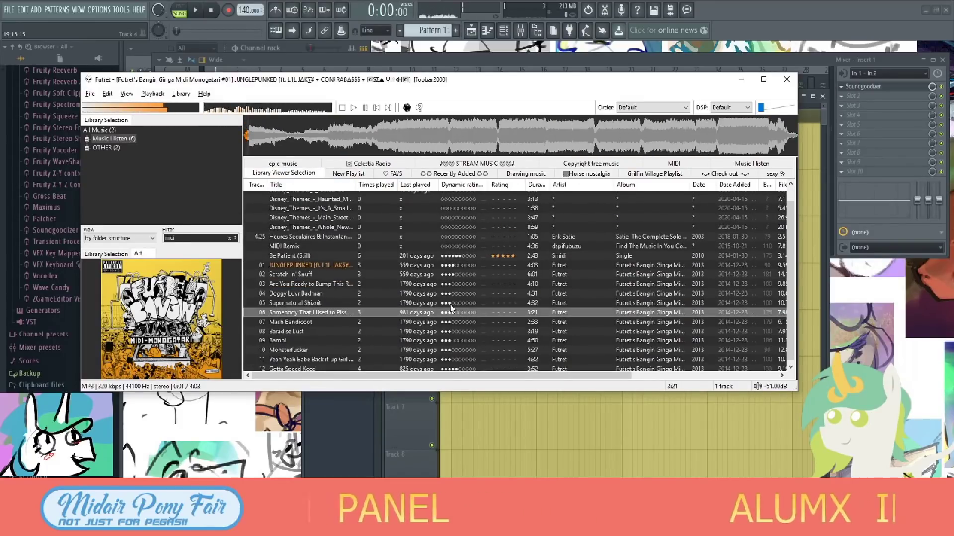
Bring the file size, genre and bitrate columns into view and sort tracks by extension.
{"action": "middle_click", "coordinate": [423, 338]}
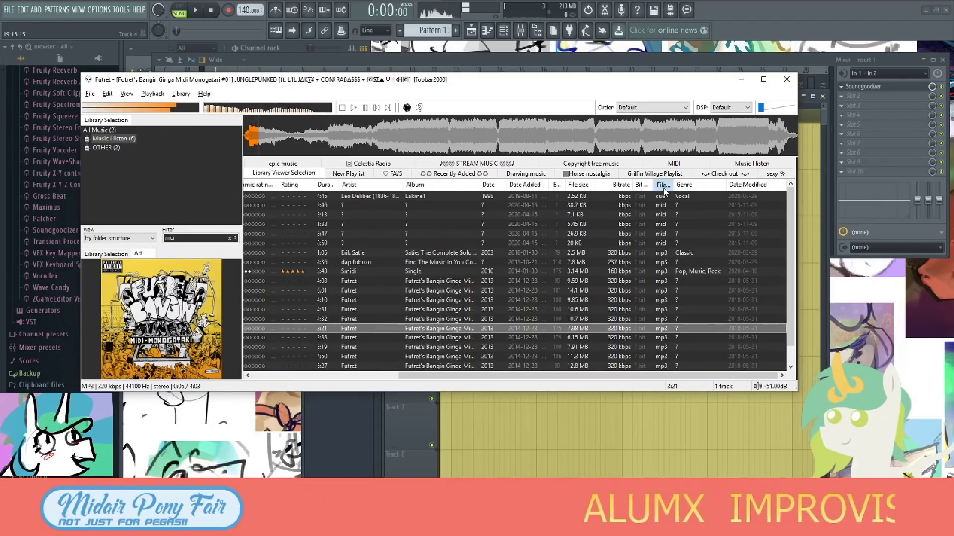
{"action": "left_click", "coordinate": [726, 214]}
{"action": "scroll", "coordinate": [392, 243], "scroll_direction": "left", "scroll_amount": 10}
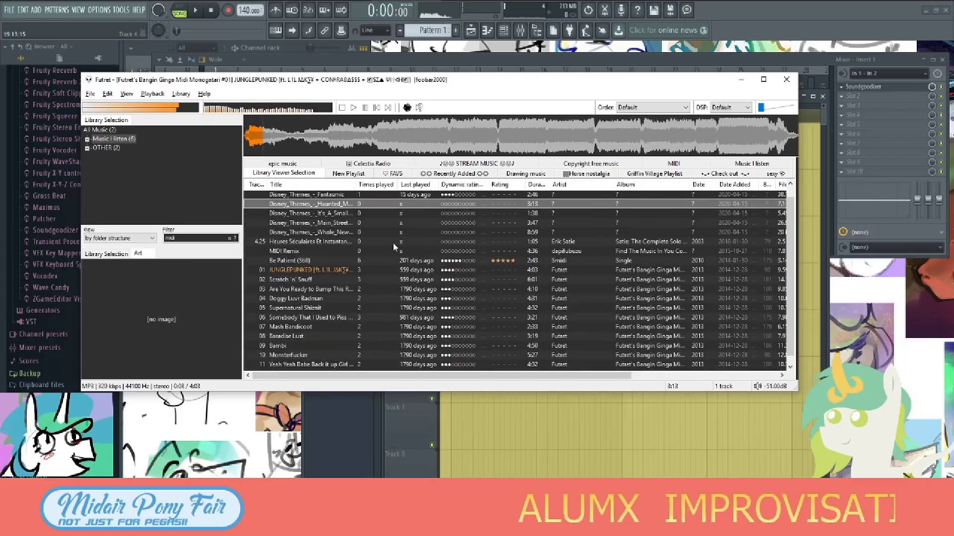
{"action": "middle_click", "coordinate": [772, 198]}
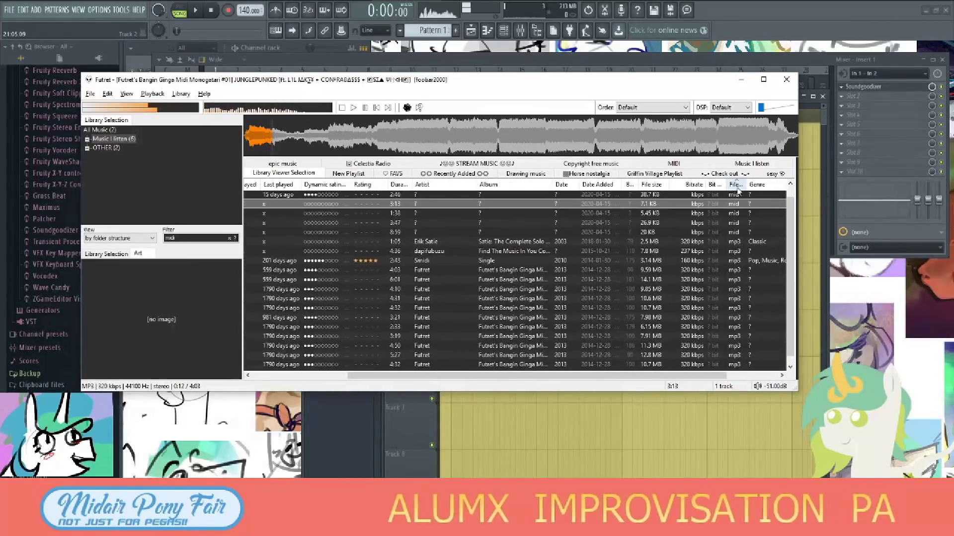
{"action": "left_click", "coordinate": [743, 186]}
{"action": "scroll", "coordinate": [740, 208], "scroll_direction": "down", "scroll_amount": 1}
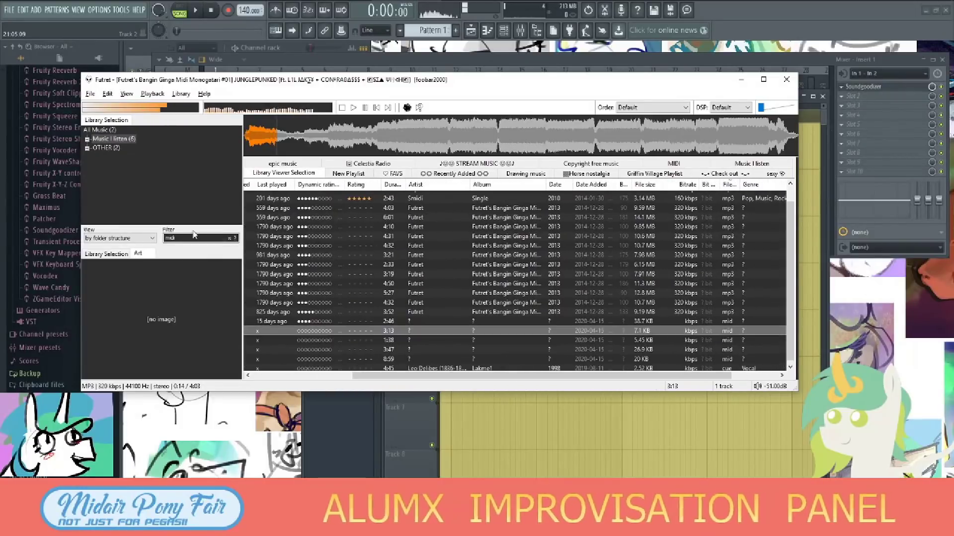
Clear the midi filter, show the whole library sorted by extension, and select the 3:13 midi file.
{"action": "left_click", "coordinate": [114, 139]}
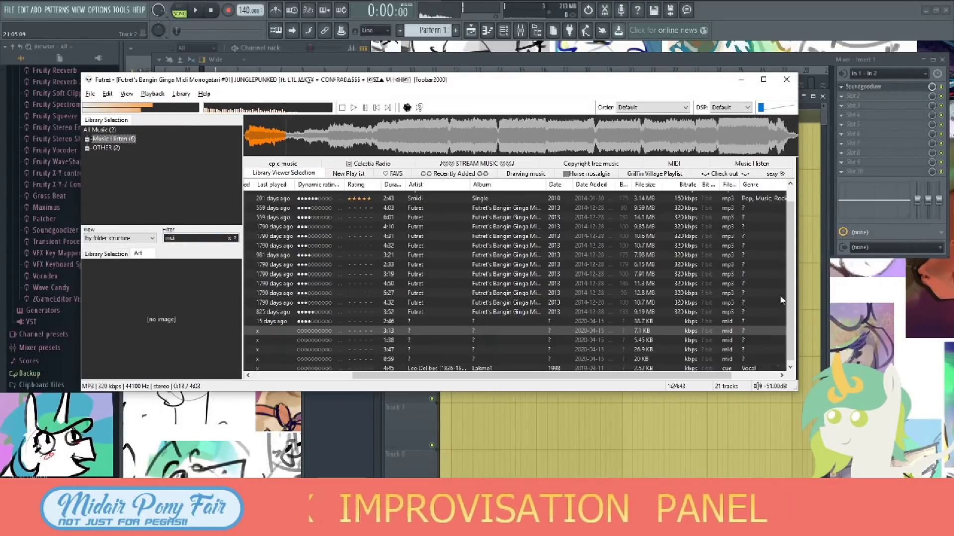
{"action": "left_click", "coordinate": [229, 238]}
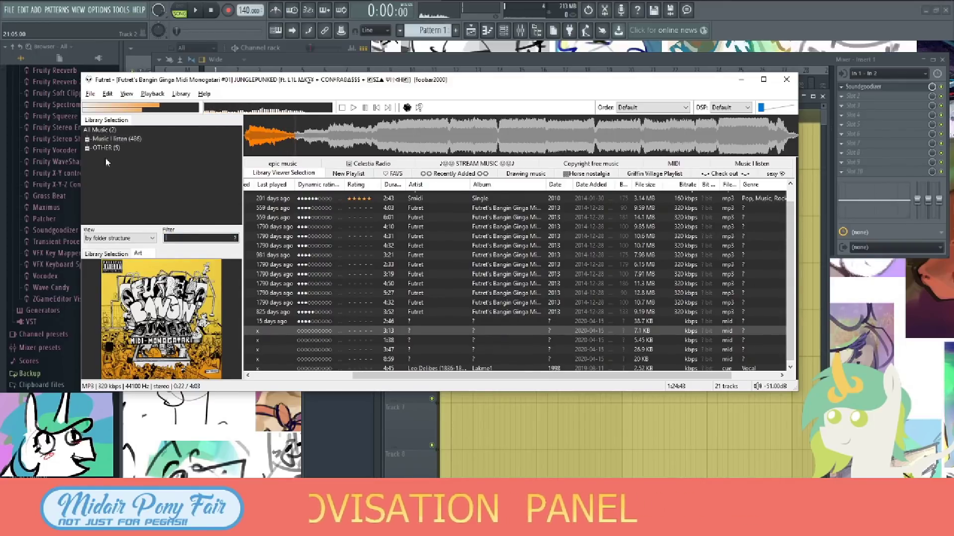
{"action": "left_click", "coordinate": [114, 139]}
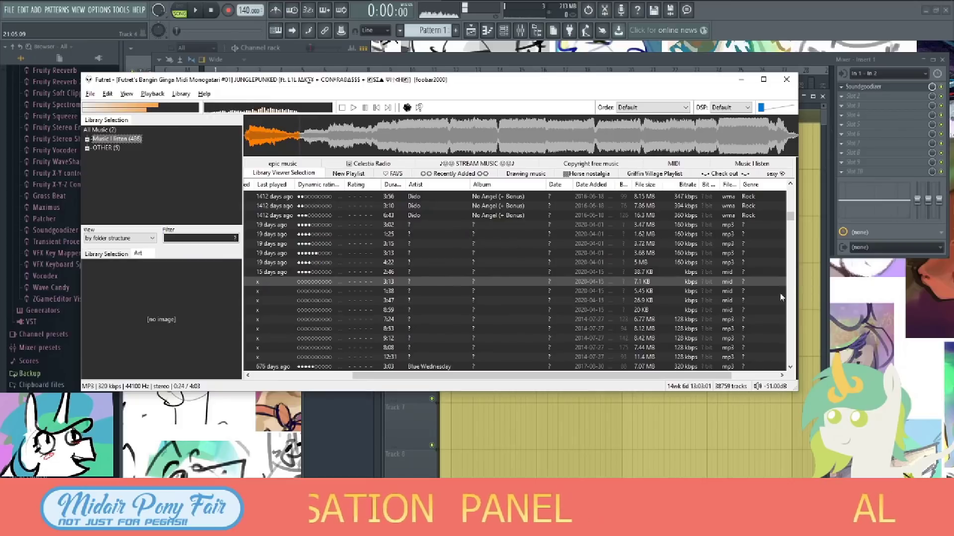
{"action": "left_click", "coordinate": [726, 184]}
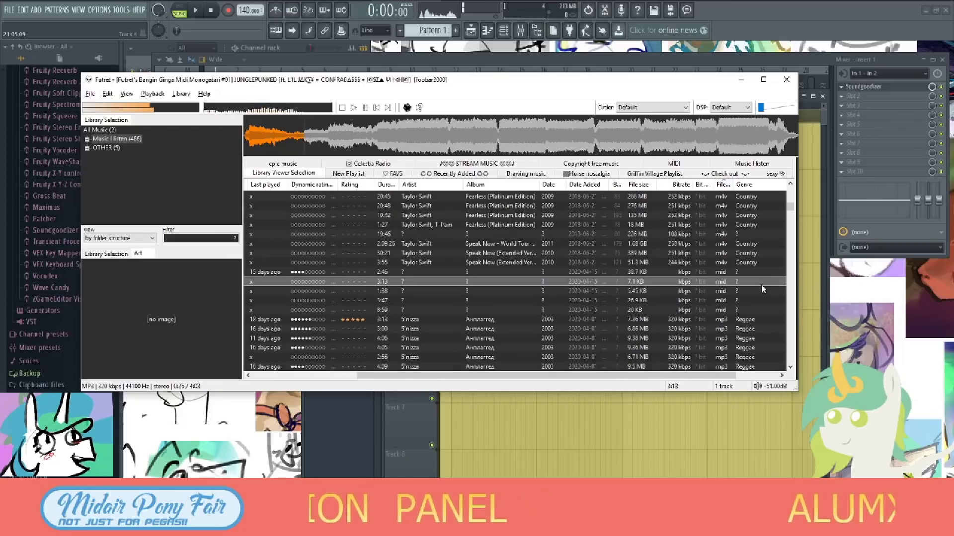
{"action": "middle_click", "coordinate": [737, 292]}
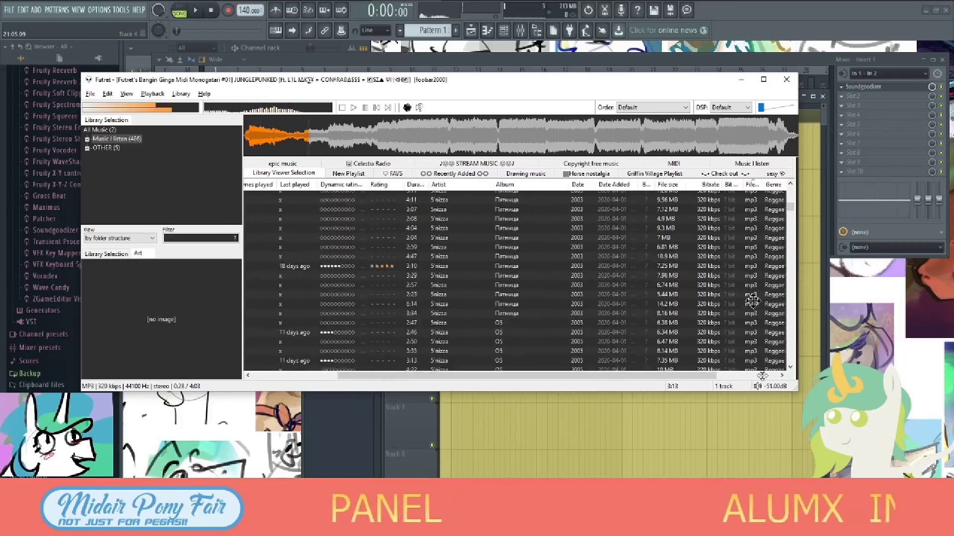
{"action": "scroll", "coordinate": [738, 291], "scroll_direction": "up", "scroll_amount": 2}
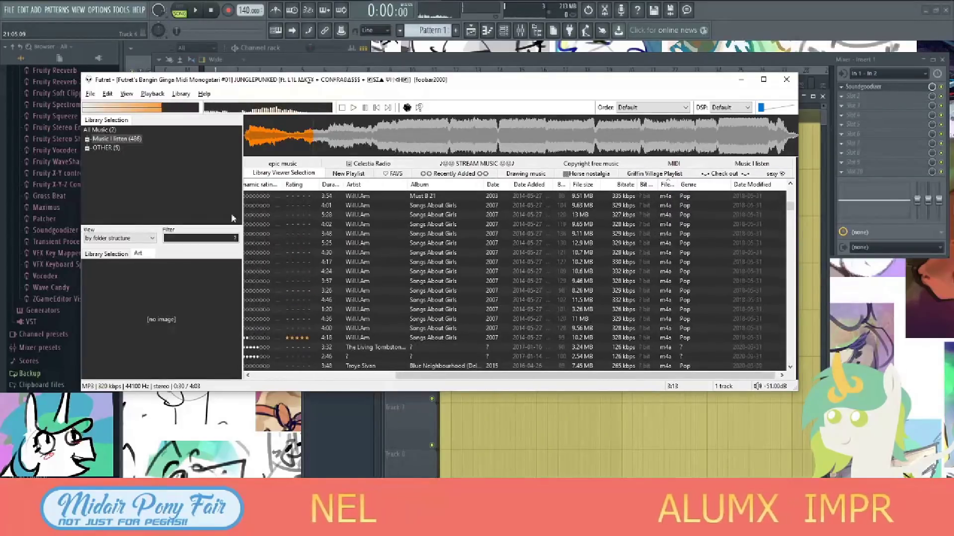
{"action": "left_click", "coordinate": [188, 242]}
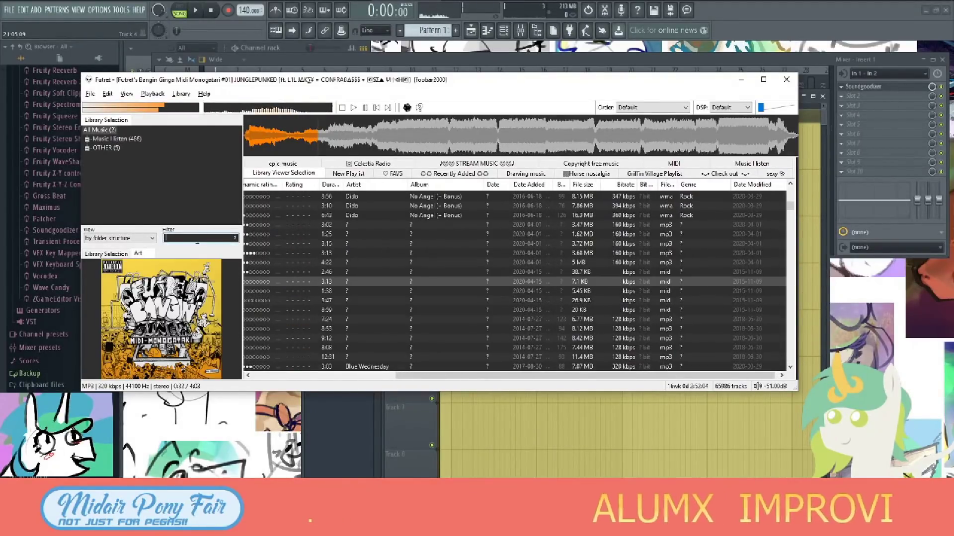
{"action": "left_click", "coordinate": [690, 281]}
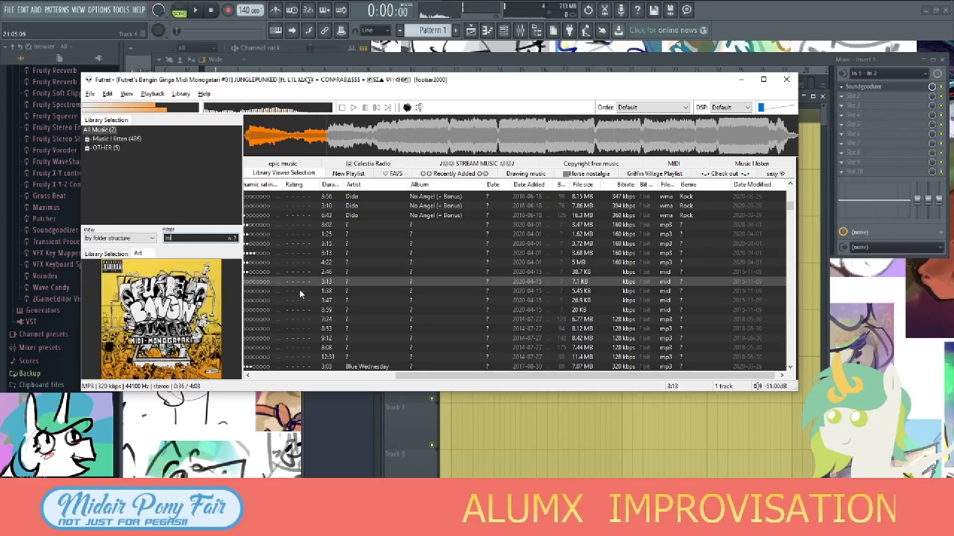
Filter the library for midi files again, browse them, and switch to the Music I listen playlist.
{"action": "type", "text": "idi"}
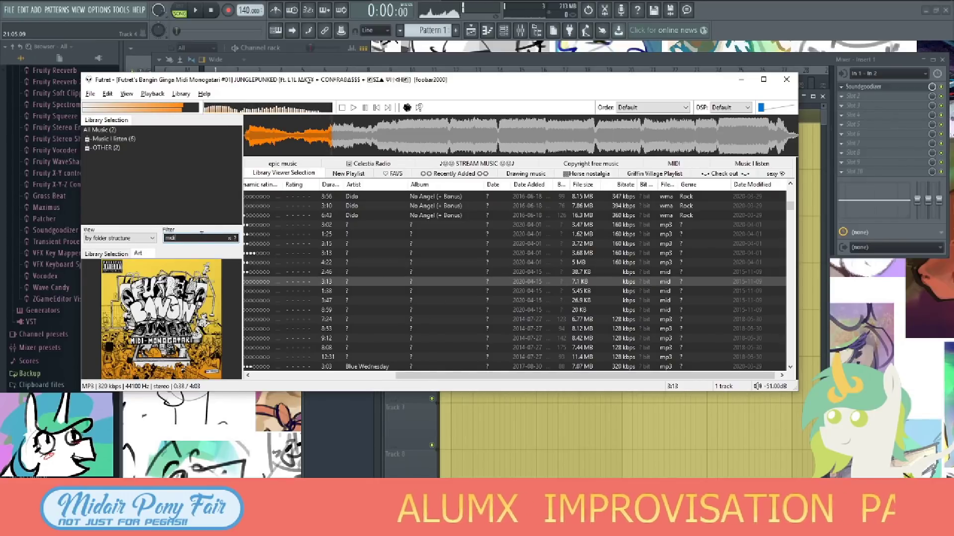
{"action": "left_click", "coordinate": [99, 129]}
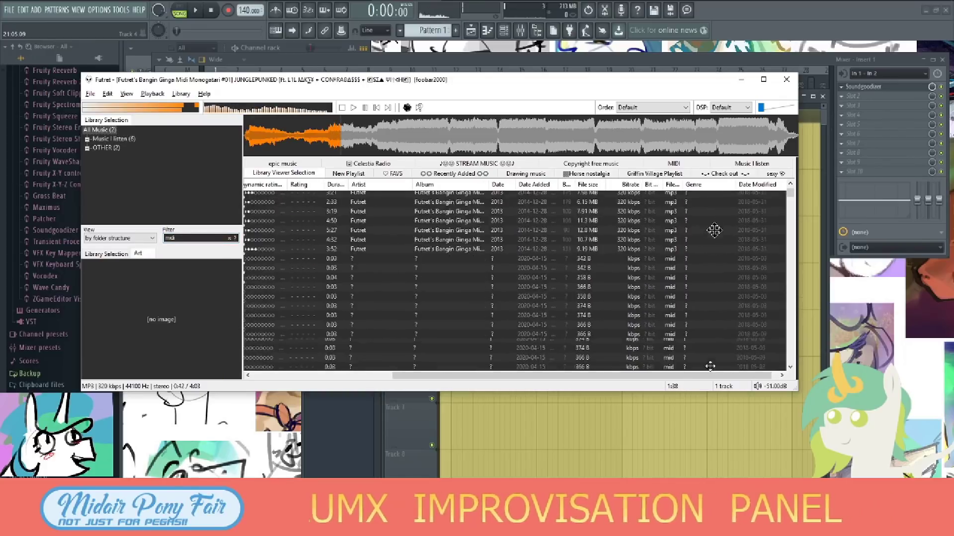
{"action": "left_click", "coordinate": [711, 287]}
{"action": "scroll", "coordinate": [710, 293], "scroll_direction": "down", "scroll_amount": 3}
{"action": "scroll", "coordinate": [711, 293], "scroll_direction": "left", "scroll_amount": 5}
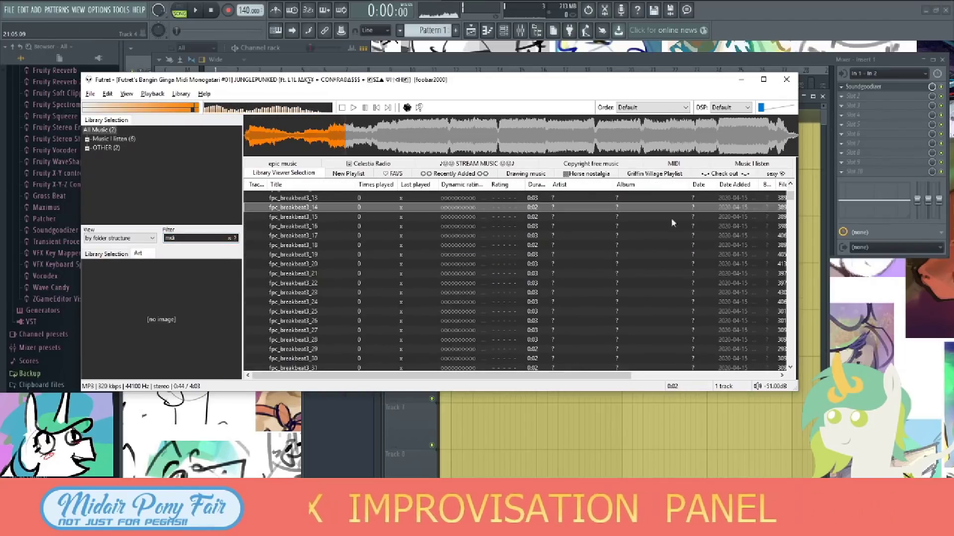
{"action": "scroll", "coordinate": [656, 263], "scroll_direction": "down", "scroll_amount": 5}
{"action": "scroll", "coordinate": [636, 307], "scroll_direction": "down", "scroll_amount": 5}
{"action": "scroll", "coordinate": [636, 307], "scroll_direction": "right", "scroll_amount": 5}
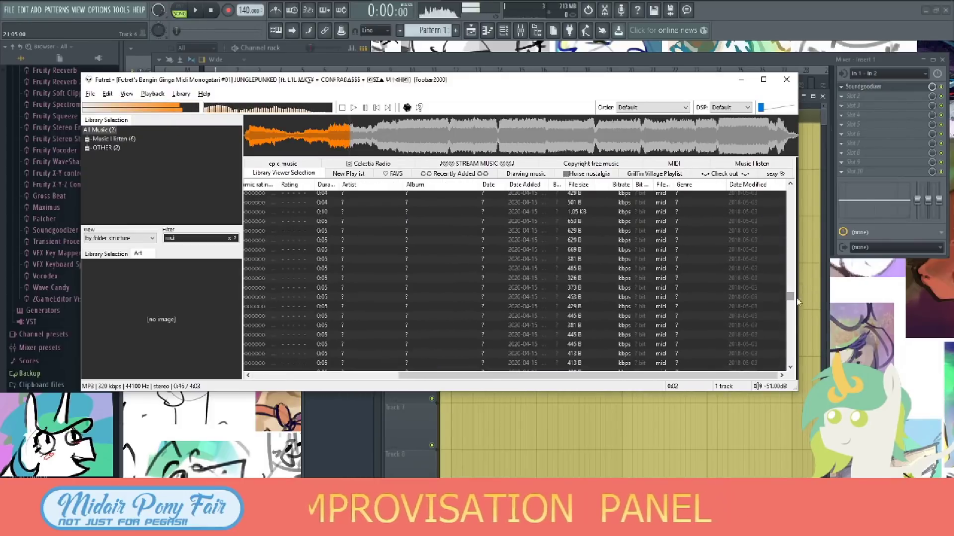
{"action": "scroll", "coordinate": [795, 301], "scroll_direction": "down", "scroll_amount": 5}
{"action": "scroll", "coordinate": [795, 301], "scroll_direction": "down", "scroll_amount": 5}
{"action": "scroll", "coordinate": [795, 300], "scroll_direction": "down", "scroll_amount": 5}
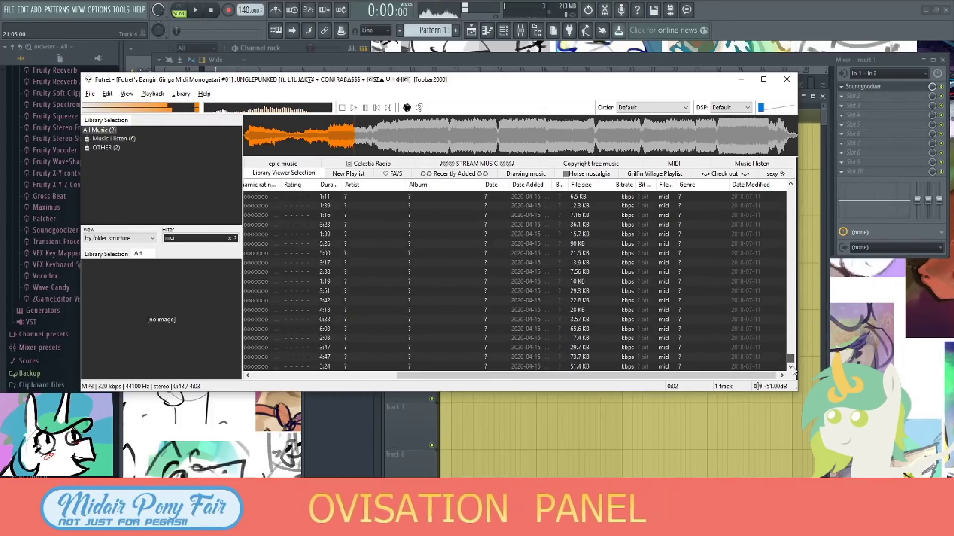
{"action": "left_click_drag", "start_coordinate": [790, 359], "coordinate": [793, 194]}
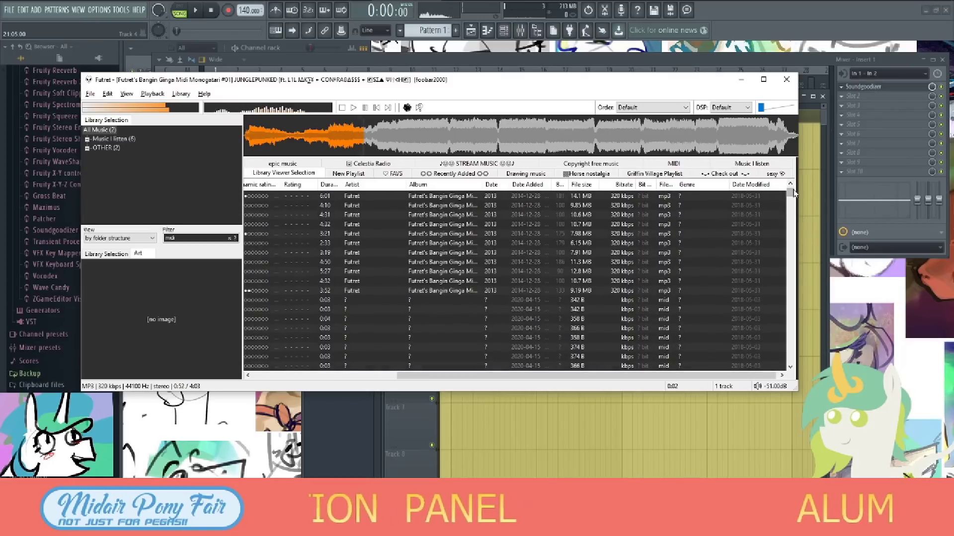
{"action": "left_click", "coordinate": [753, 164]}
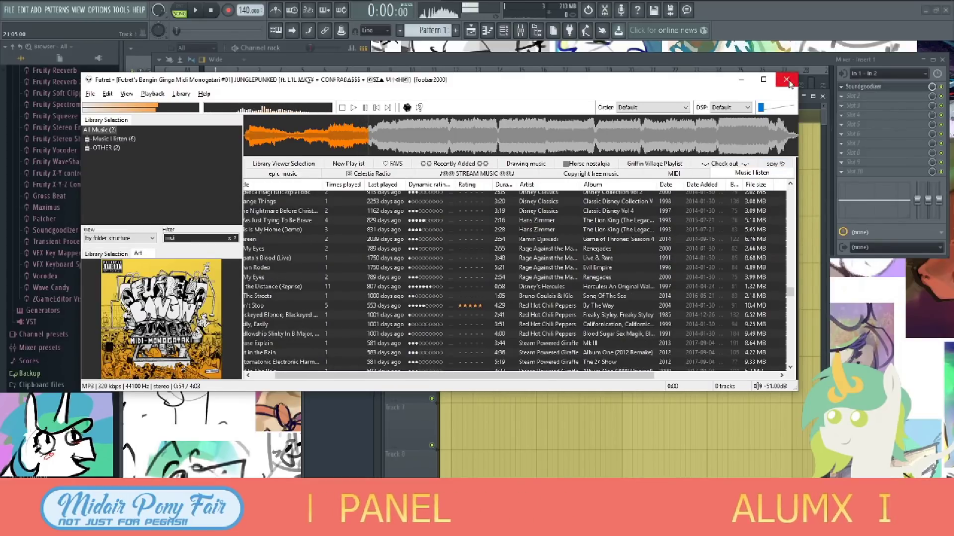
Return to FL Studio and play the two recorded takes from around bar 10.
{"action": "key", "text": "alt+Tab"}
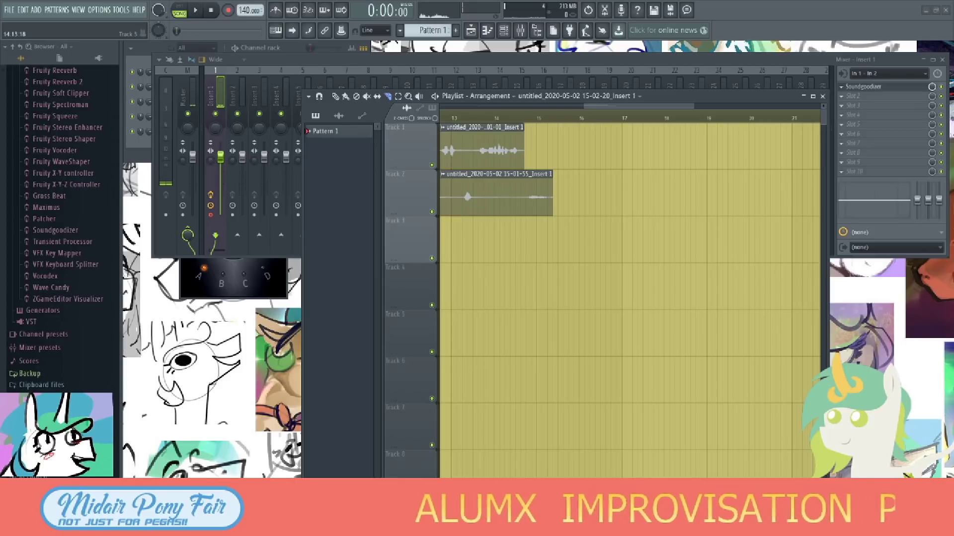
{"action": "key", "text": "alt+Tab"}
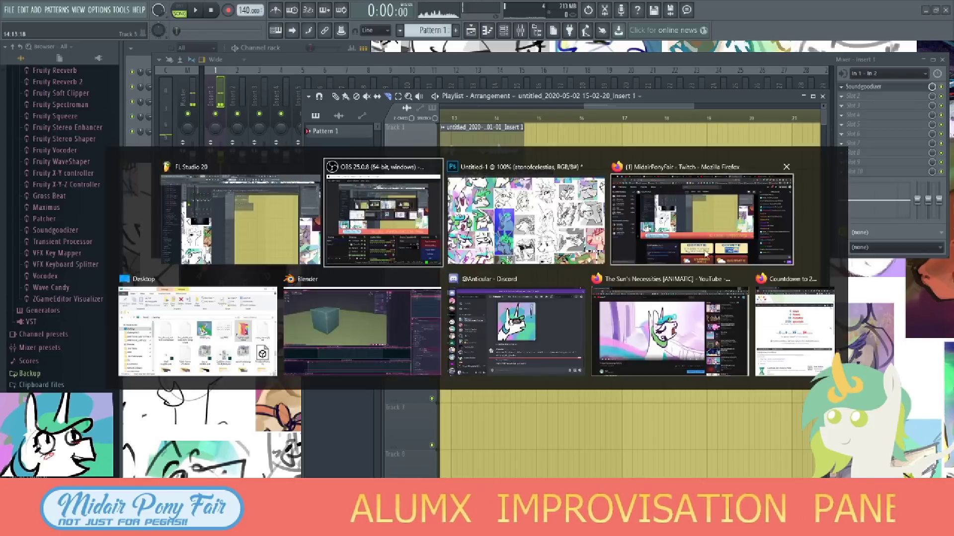
{"action": "key", "text": "alt+Tab"}
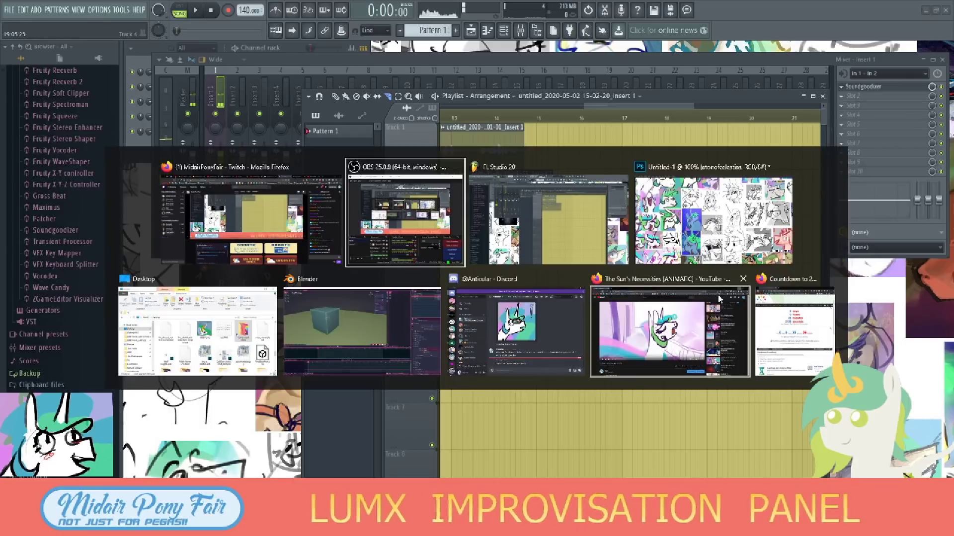
{"action": "scroll", "coordinate": [720, 343], "scroll_direction": "left", "scroll_amount": 2}
{"action": "scroll", "coordinate": [721, 343], "scroll_direction": "left", "scroll_amount": 2}
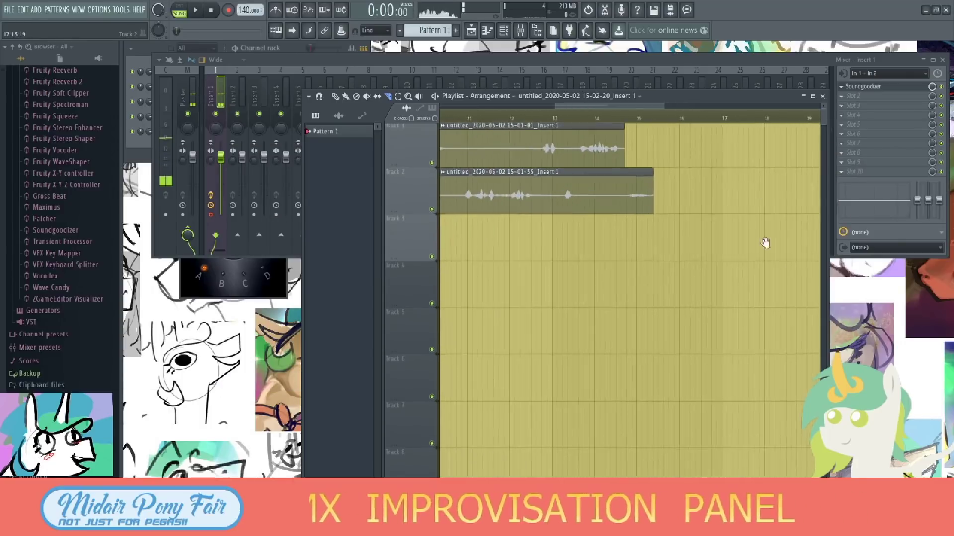
{"action": "scroll", "coordinate": [740, 328], "scroll_direction": "left", "scroll_amount": 1}
{"action": "scroll", "coordinate": [709, 240], "scroll_direction": "left", "scroll_amount": 2}
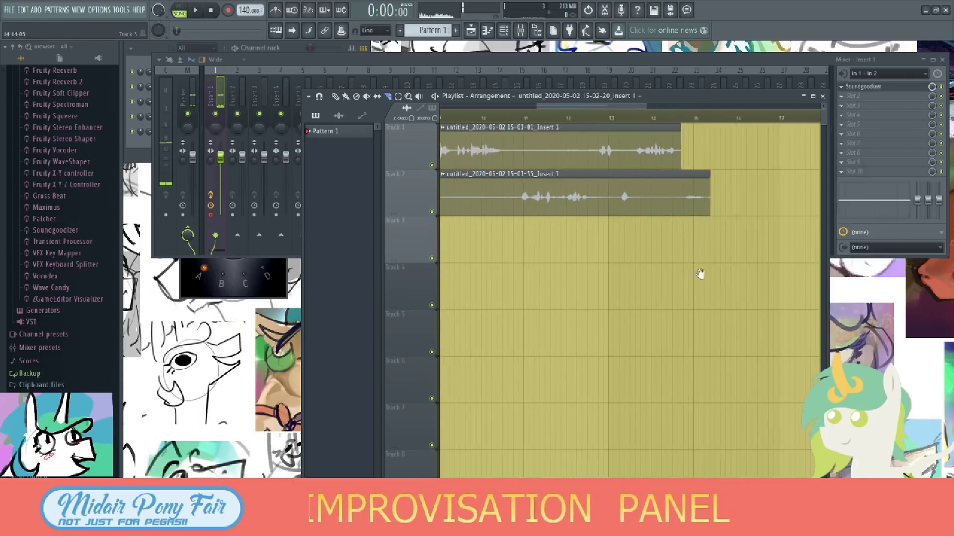
{"action": "scroll", "coordinate": [698, 273], "scroll_direction": "left", "scroll_amount": 1}
{"action": "left_click", "coordinate": [529, 117]}
{"action": "key", "text": "space"}
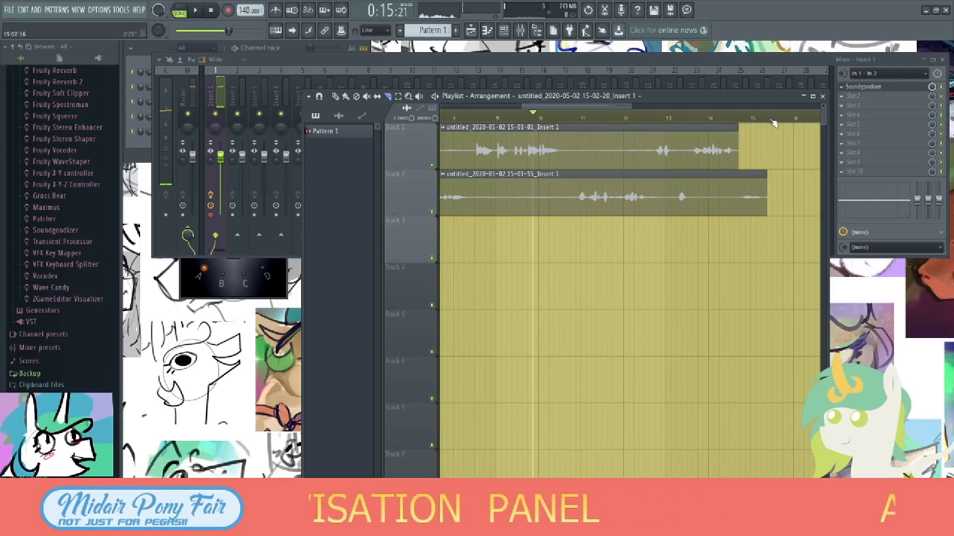
Select the whole song range and swap the second clip's left and right stereo channels.
{"action": "left_click_drag", "start_coordinate": [773, 122], "coordinate": [803, 271]}
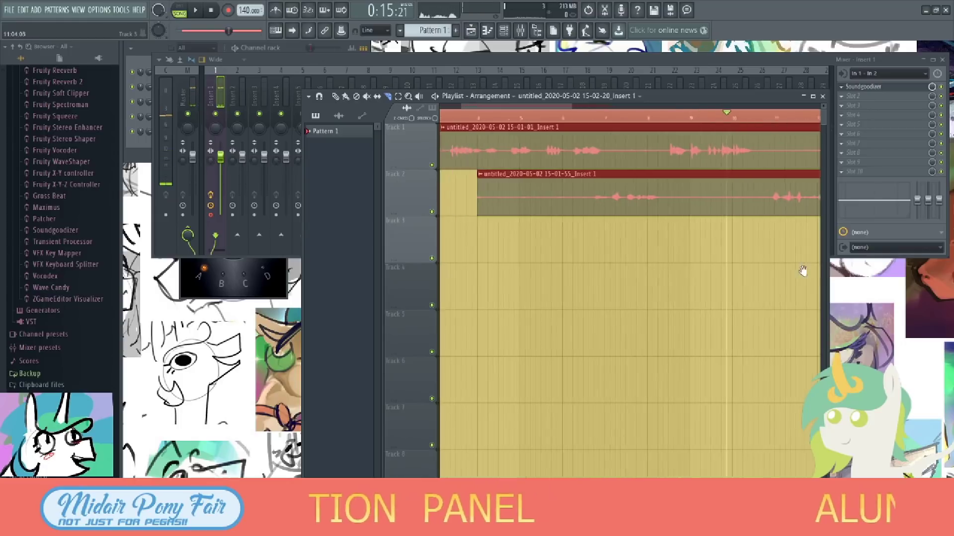
{"action": "double_click", "coordinate": [576, 158]}
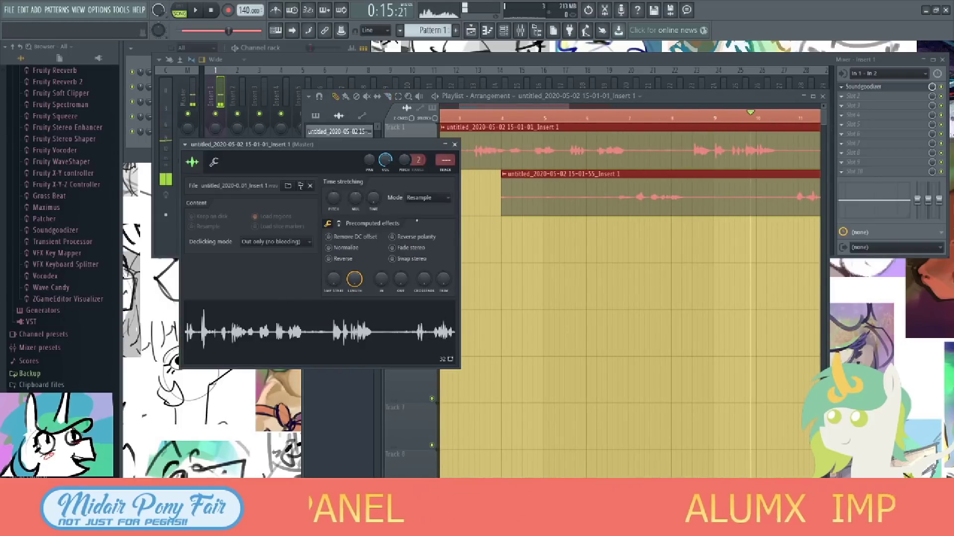
{"action": "left_click", "coordinate": [520, 227]}
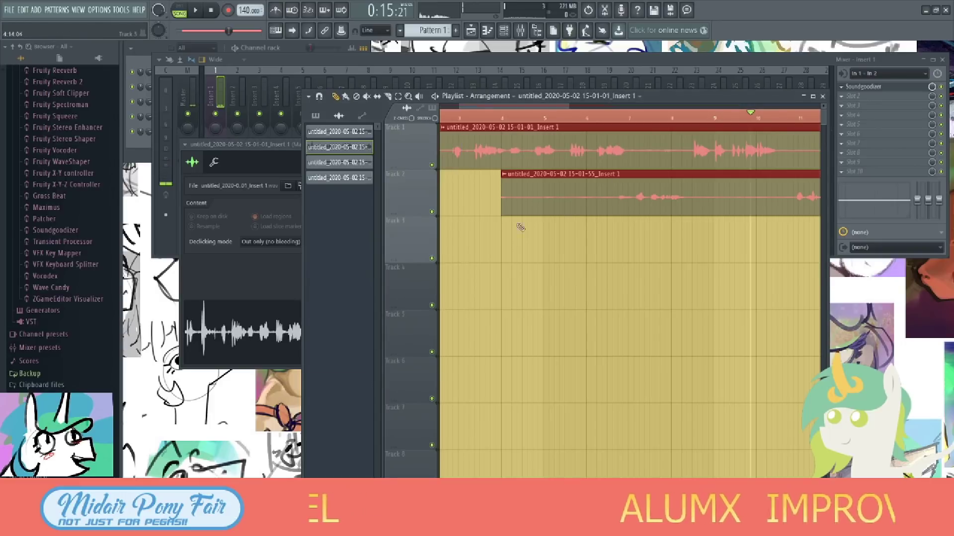
{"action": "double_click", "coordinate": [572, 201]}
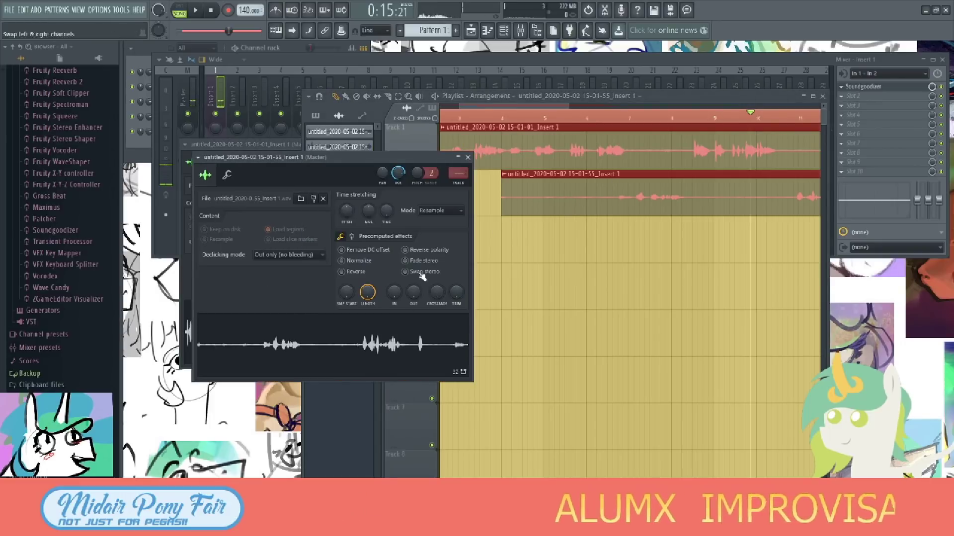
{"action": "left_click", "coordinate": [422, 276]}
{"action": "left_click", "coordinate": [681, 323]}
{"action": "scroll", "coordinate": [695, 281], "scroll_direction": "right", "scroll_amount": 6}
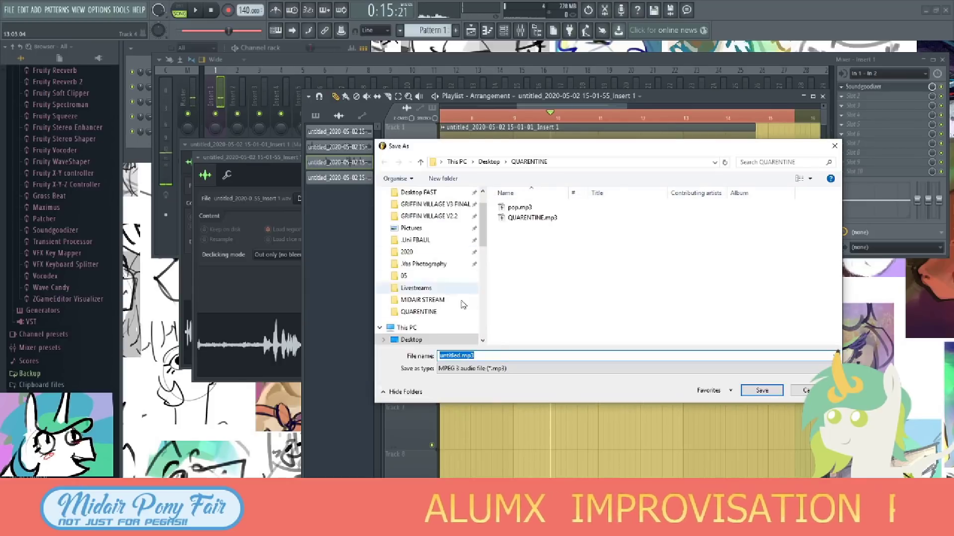
Export the arrangement as unt333itled.mp3 into QUARENTINE, then close FL Studio.
{"action": "left_click", "coordinate": [449, 356]}
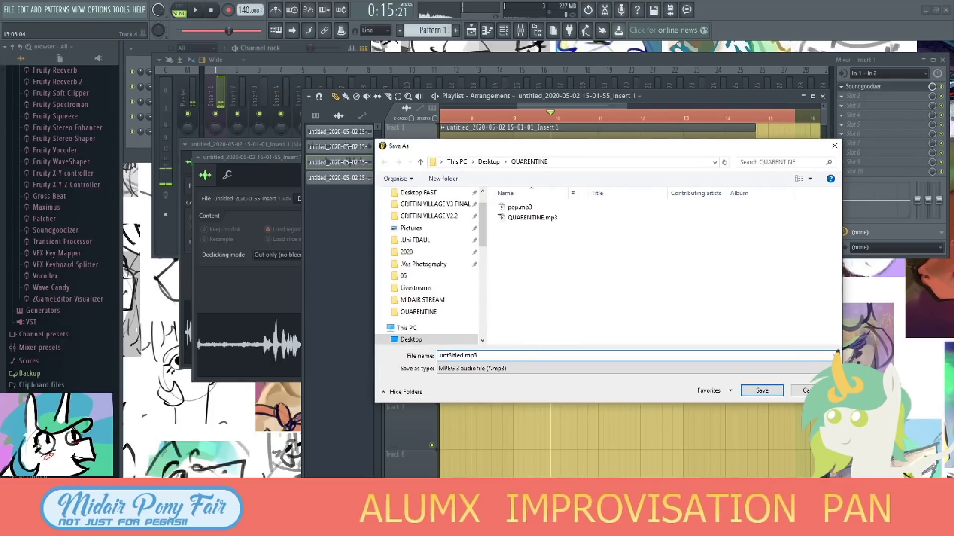
{"action": "type", "text": "33"}
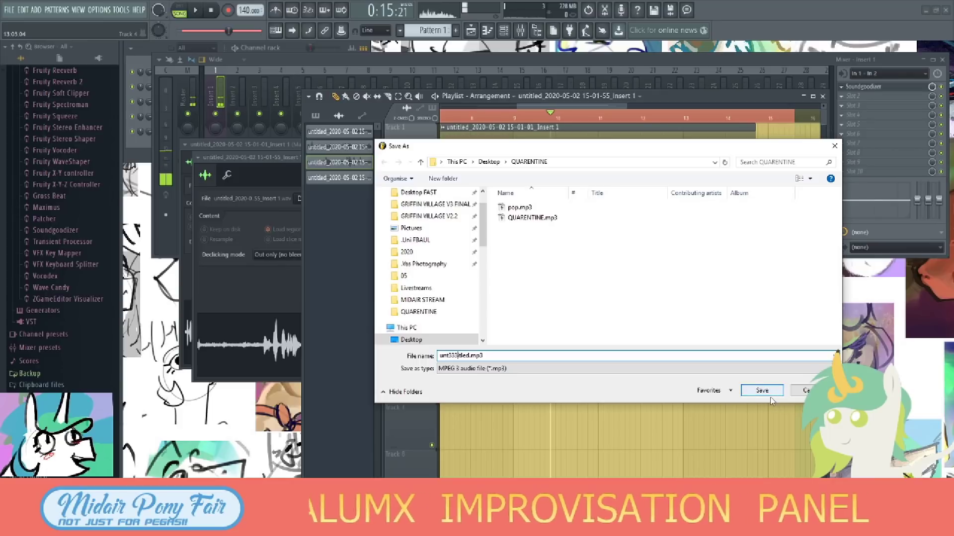
{"action": "left_click", "coordinate": [771, 392]}
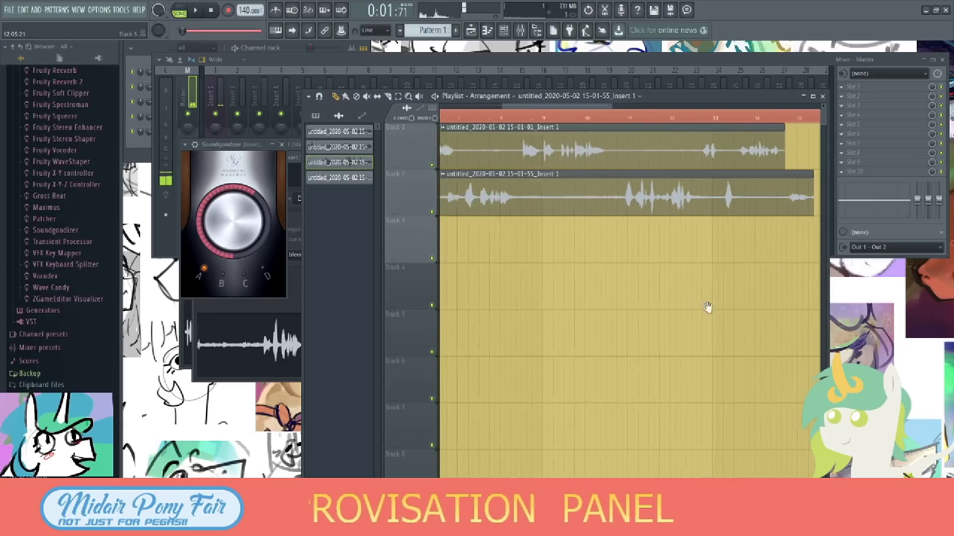
{"action": "left_click", "coordinate": [946, 10]}
Quit FL Studio without saving and return to the Photoshop collage of pony sketches.
{"action": "left_click", "coordinate": [492, 297]}
{"action": "key", "text": "super"}
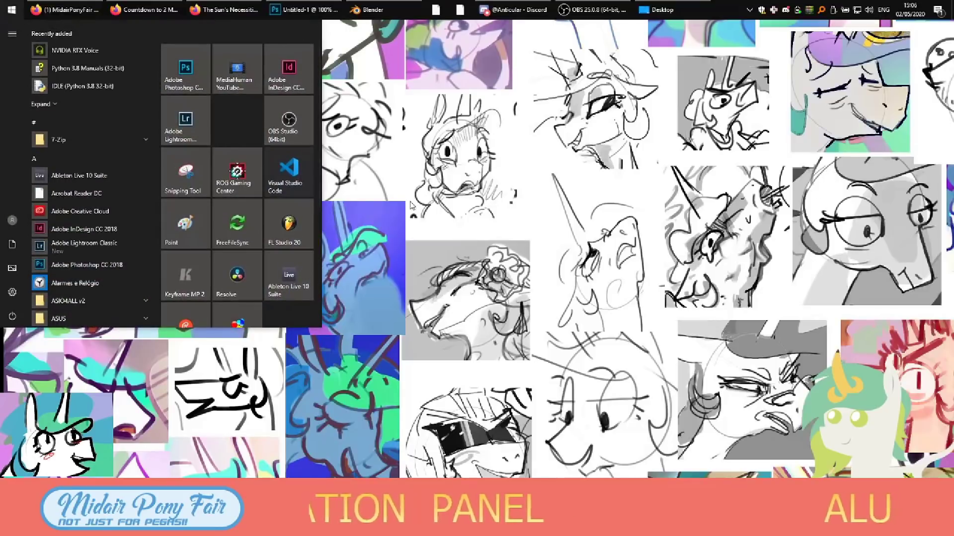
{"action": "key", "text": "super"}
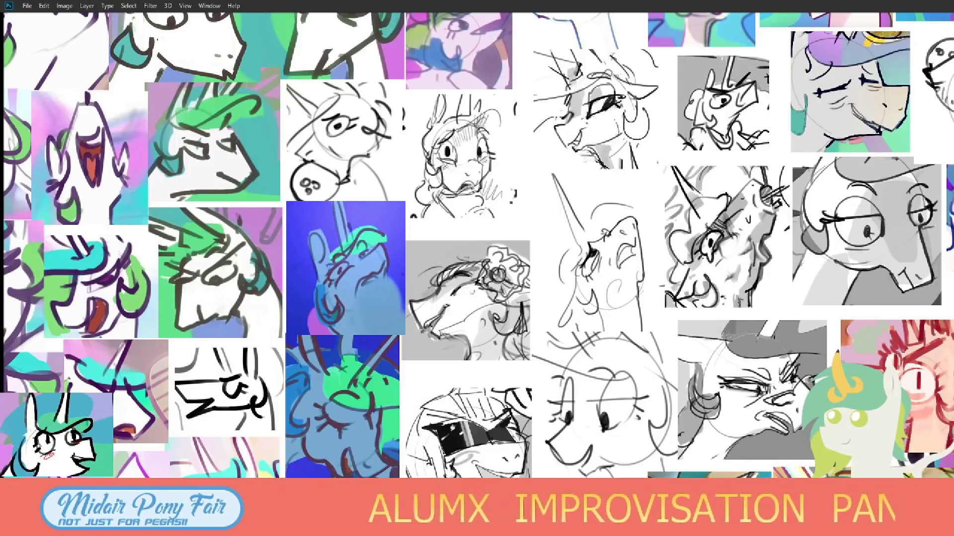
{"action": "key", "text": "alt+Tab"}
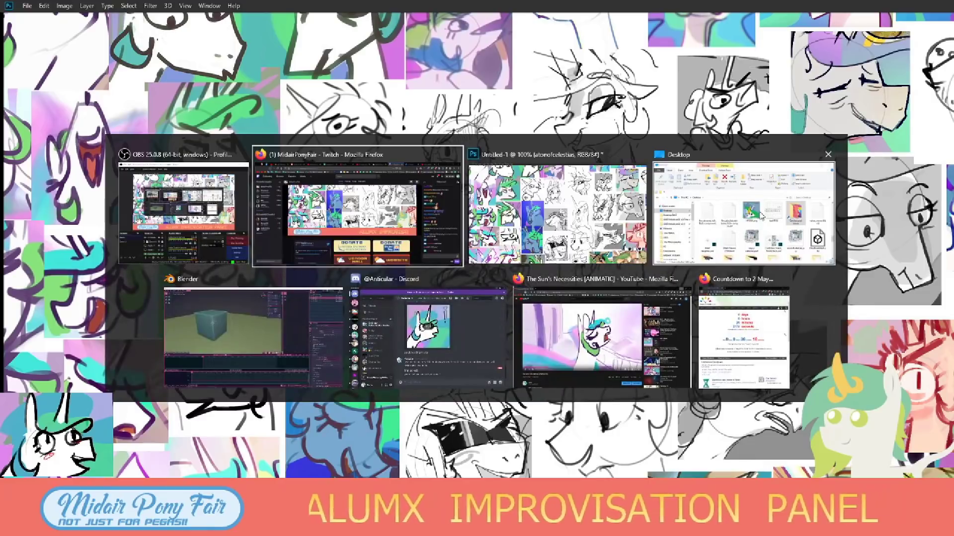
{"action": "key", "text": "alt+Tab"}
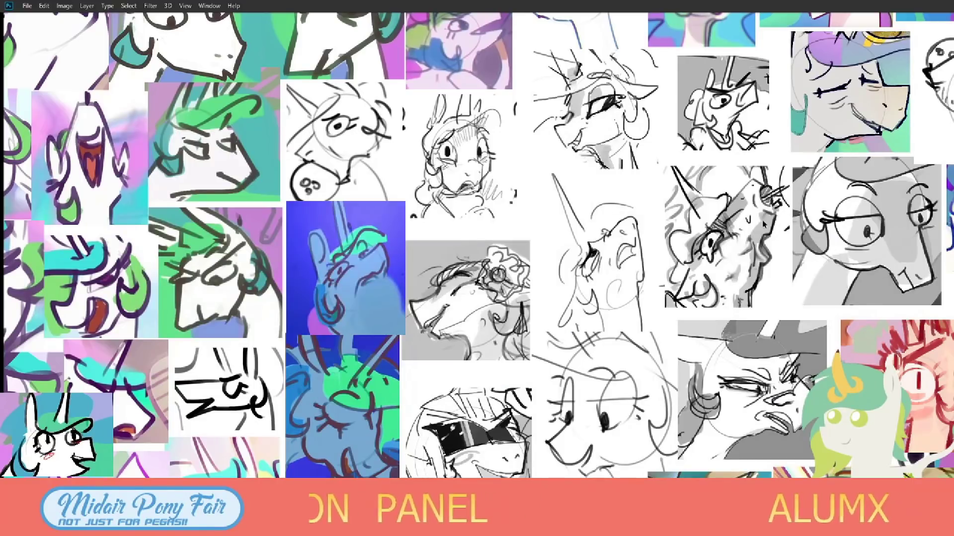
Create a new 1920×1080 document, correcting the mistyped width to 1920.
{"action": "key", "text": "ctrl+n"}
{"action": "double_click", "coordinate": [522, 150]}
{"action": "type", "text": "192"}
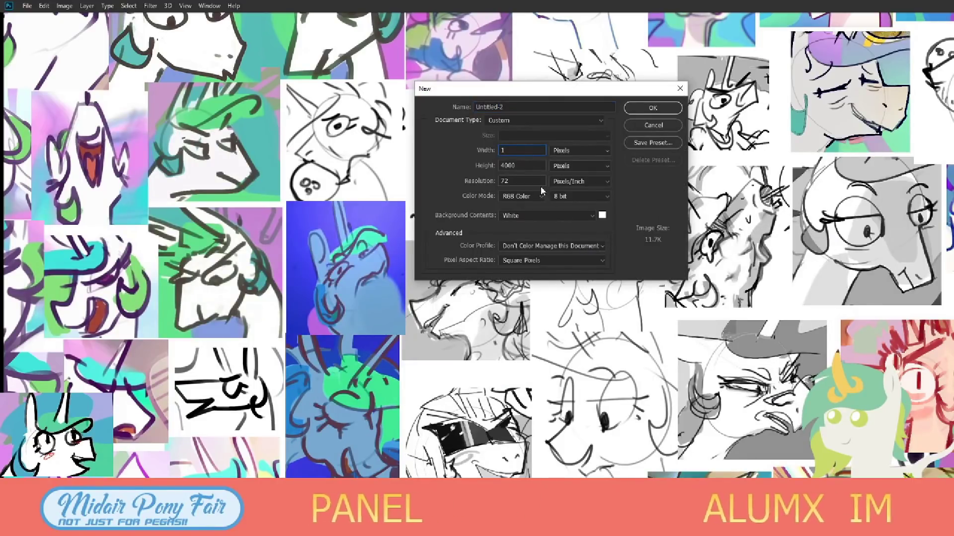
{"action": "key", "text": "Tab"}
{"action": "type", "text": "1082"}
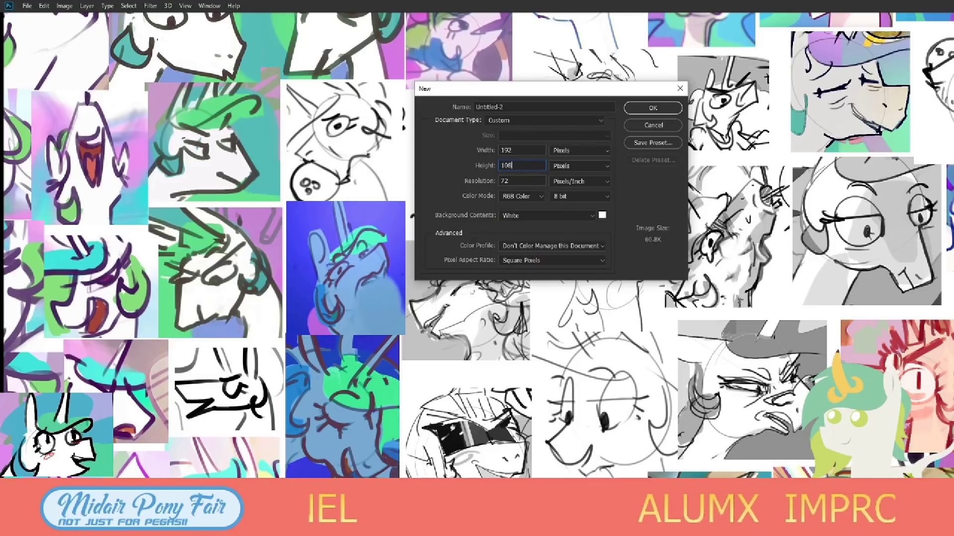
{"action": "left_click", "coordinate": [526, 151]}
{"action": "type", "text": "0"}
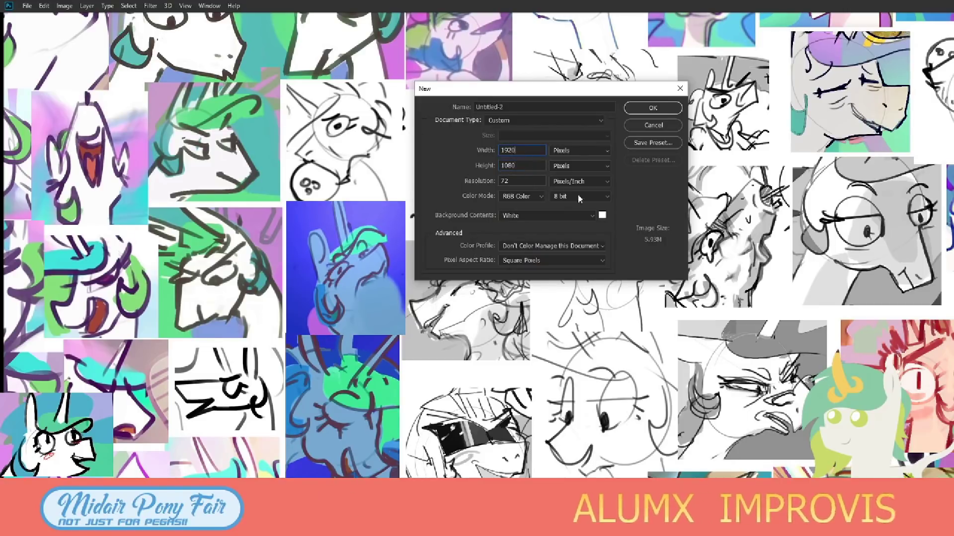
{"action": "left_click", "coordinate": [653, 108]}
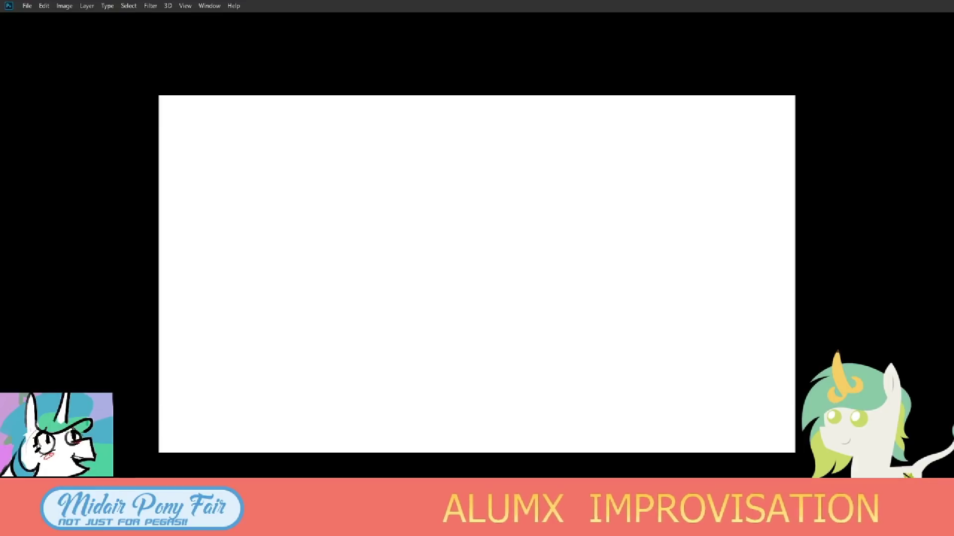
Add a video timeline and load unt333itled.mp3 from QUARENTINE onto its audio track.
{"action": "key", "text": "alt+Tab"}
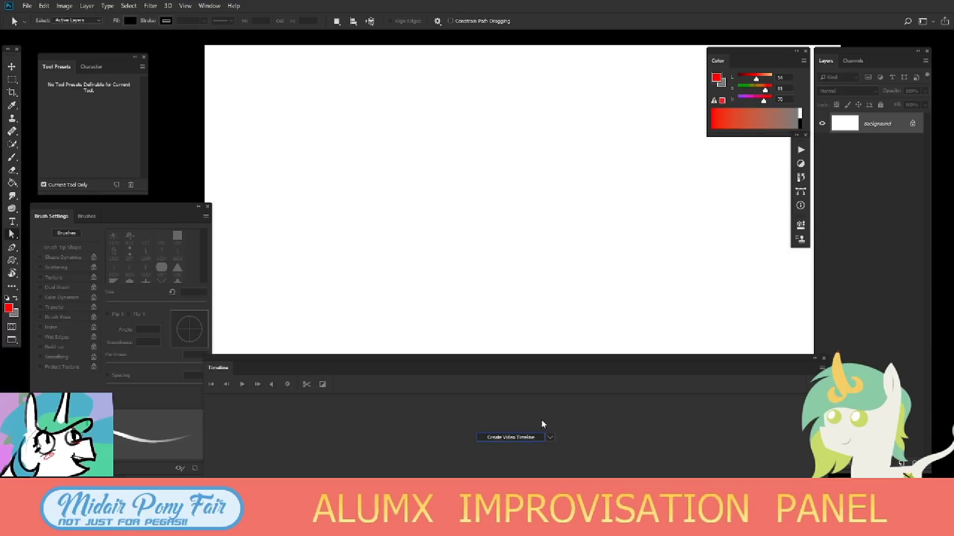
{"action": "left_click", "coordinate": [515, 438]}
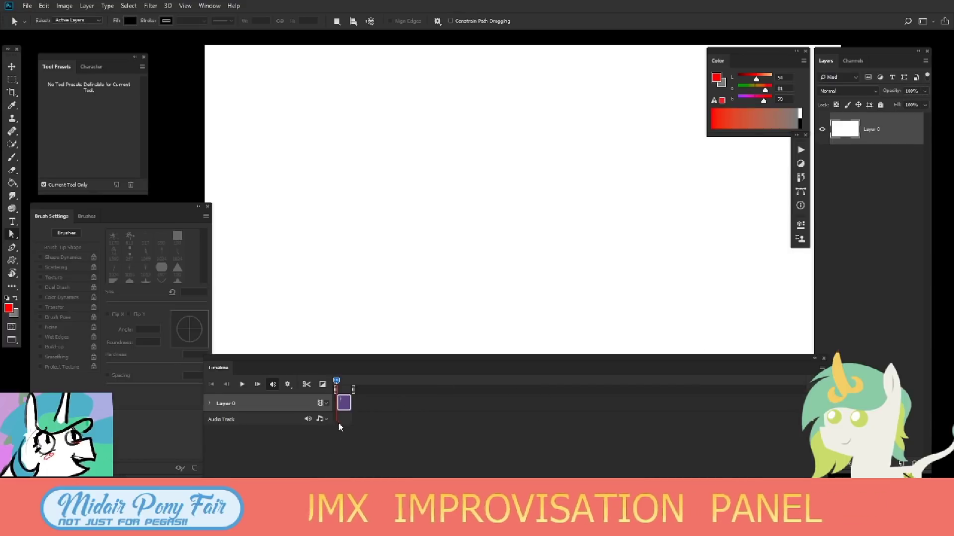
{"action": "left_click", "coordinate": [321, 419]}
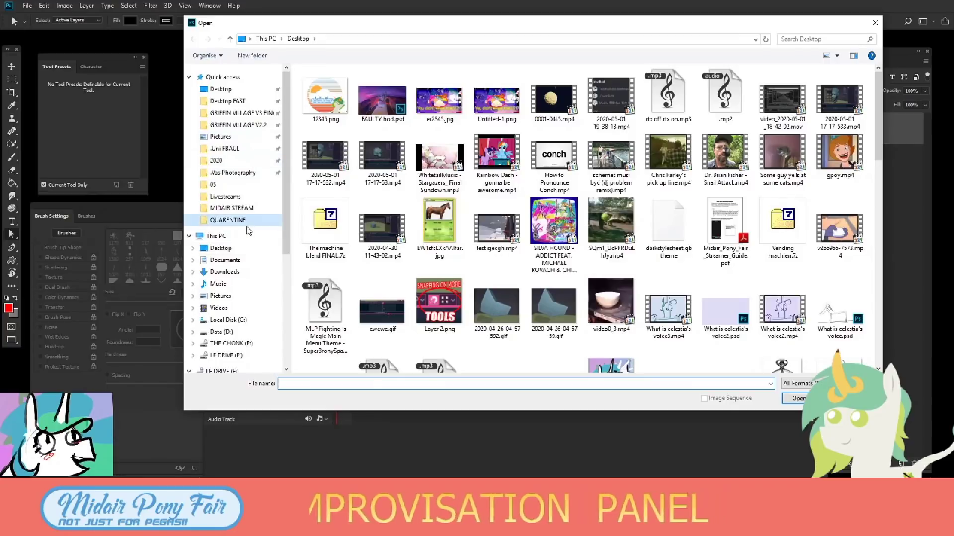
{"action": "left_click", "coordinate": [228, 220]}
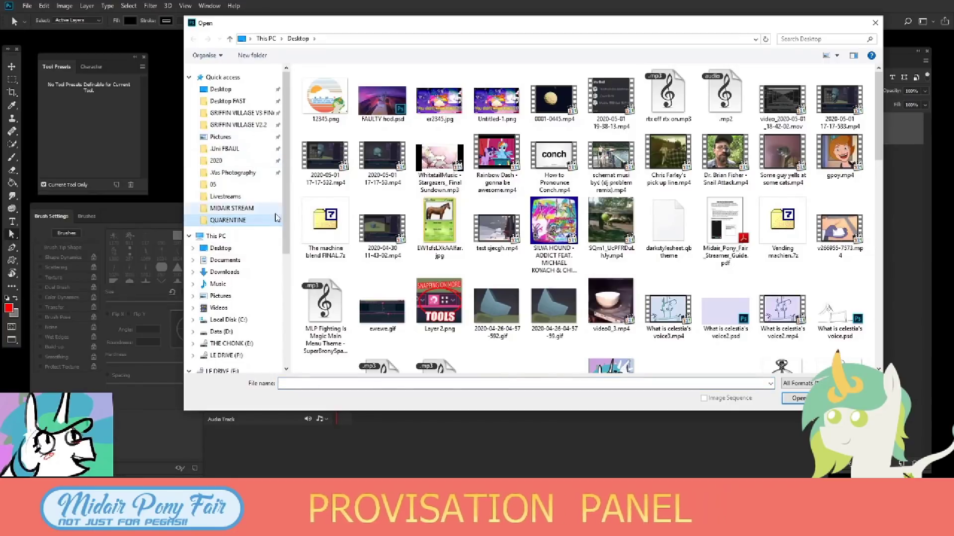
{"action": "left_click", "coordinate": [367, 85]}
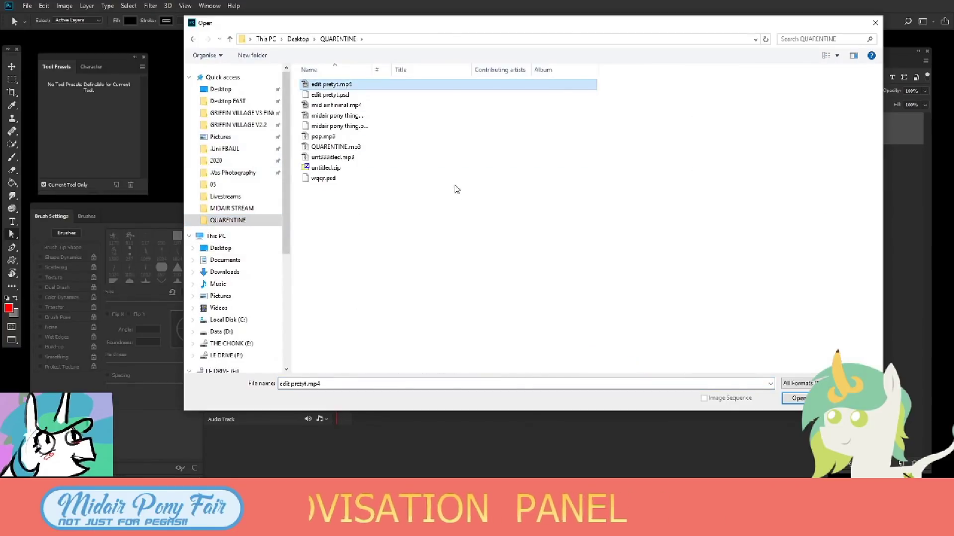
{"action": "double_click", "coordinate": [459, 158]}
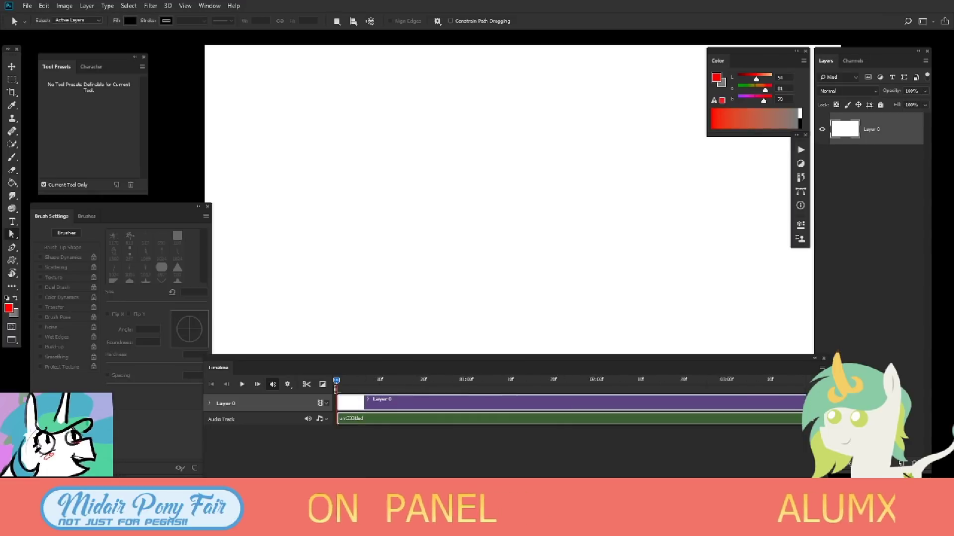
{"action": "left_click", "coordinate": [822, 368]}
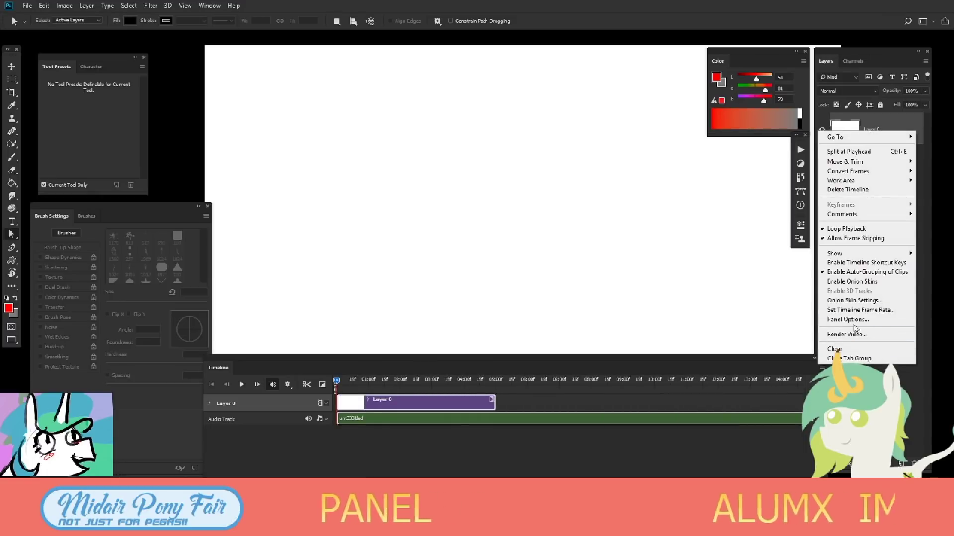
Move the Timeline panel up and change its frame rate from 29.97 to 24 fps.
{"action": "left_click", "coordinate": [356, 475]}
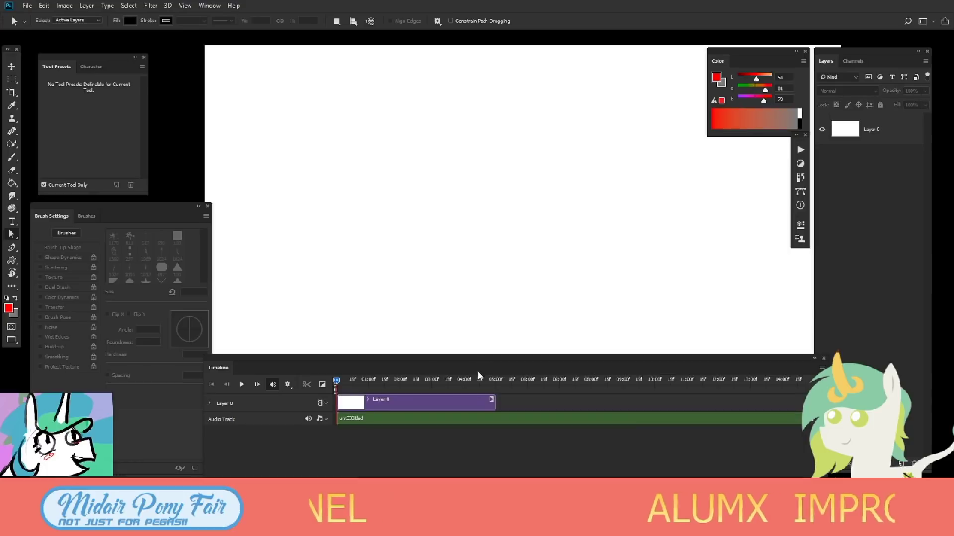
{"action": "left_click_drag", "start_coordinate": [356, 474], "coordinate": [305, 394]}
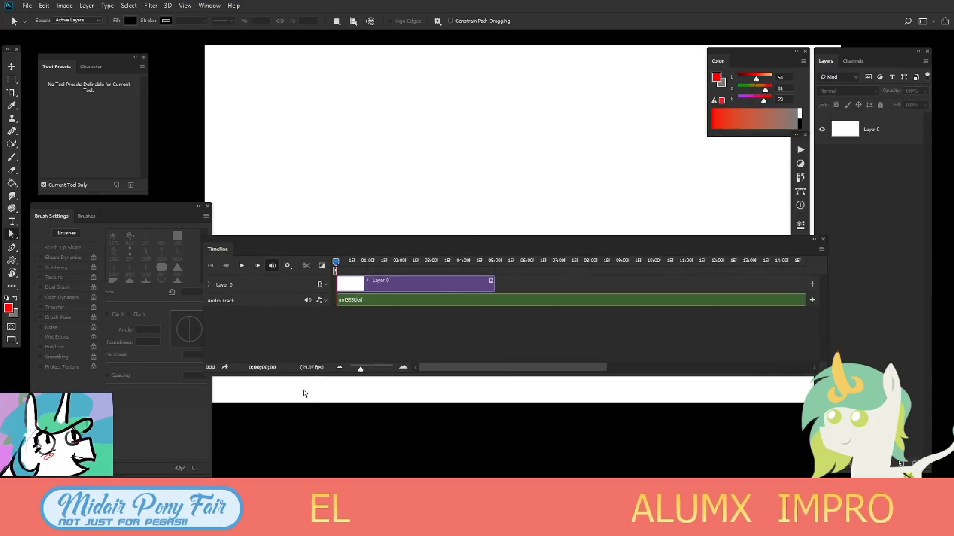
{"action": "left_click", "coordinate": [821, 254]}
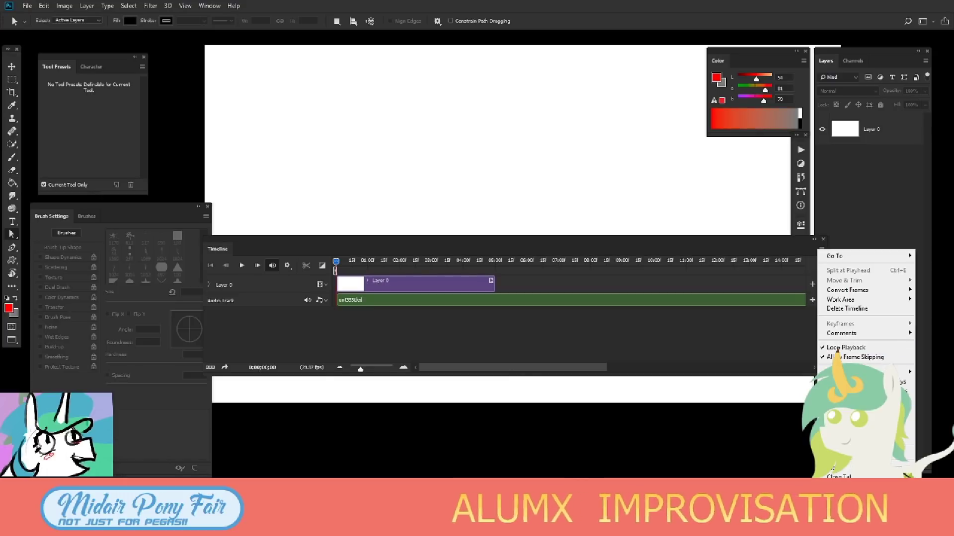
{"action": "left_click", "coordinate": [849, 391]}
{"action": "type", "text": "24"}
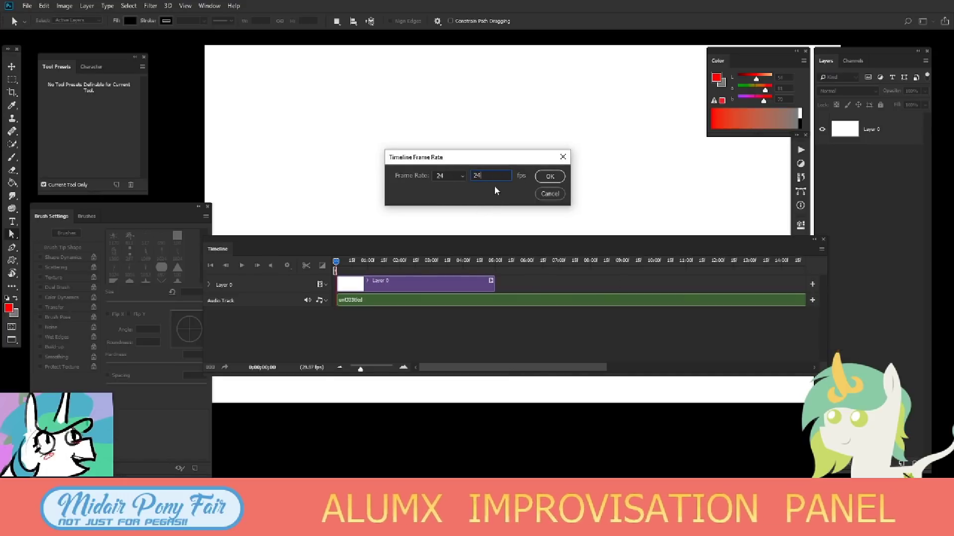
{"action": "left_click", "coordinate": [550, 176]}
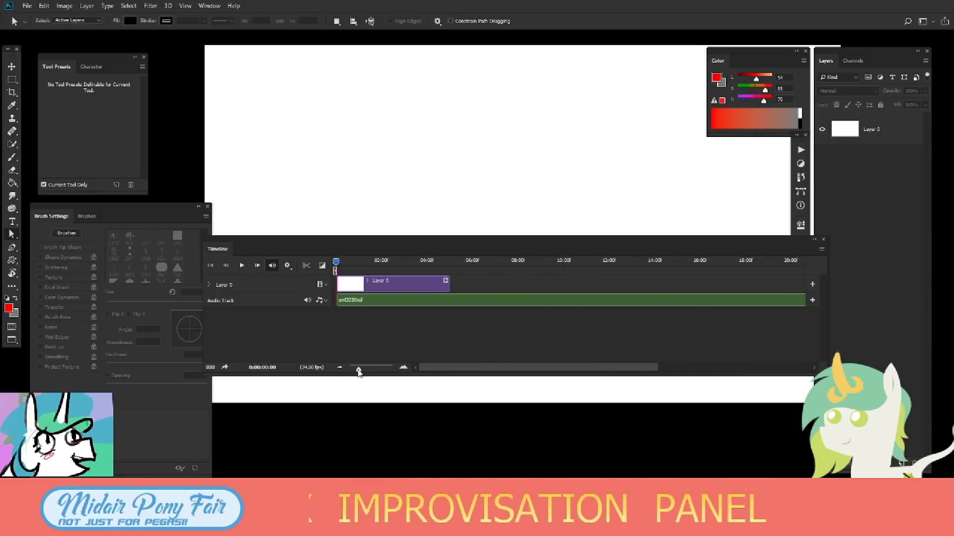
{"action": "left_click_drag", "start_coordinate": [359, 368], "coordinate": [355, 368]}
Extend Layer 0's clip to the audio length, dock the timeline below the canvas, and preview playback.
{"action": "left_click_drag", "start_coordinate": [371, 286], "coordinate": [476, 287]}
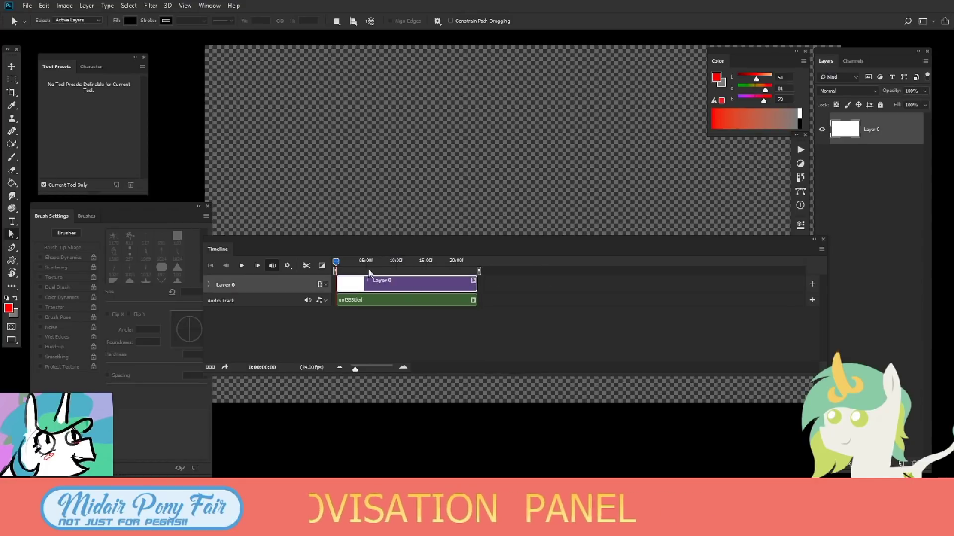
{"action": "key", "text": "space"}
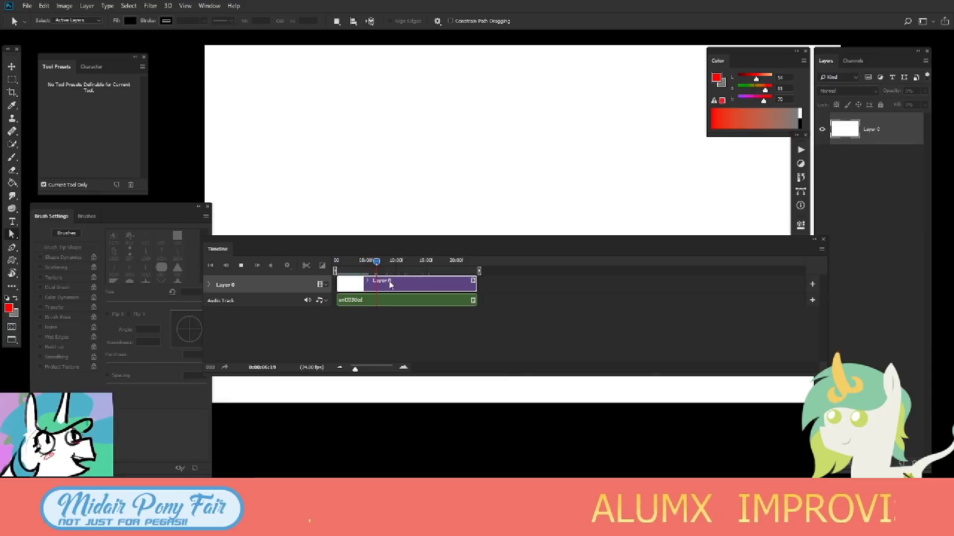
{"action": "left_click_drag", "start_coordinate": [543, 258], "coordinate": [549, 362]}
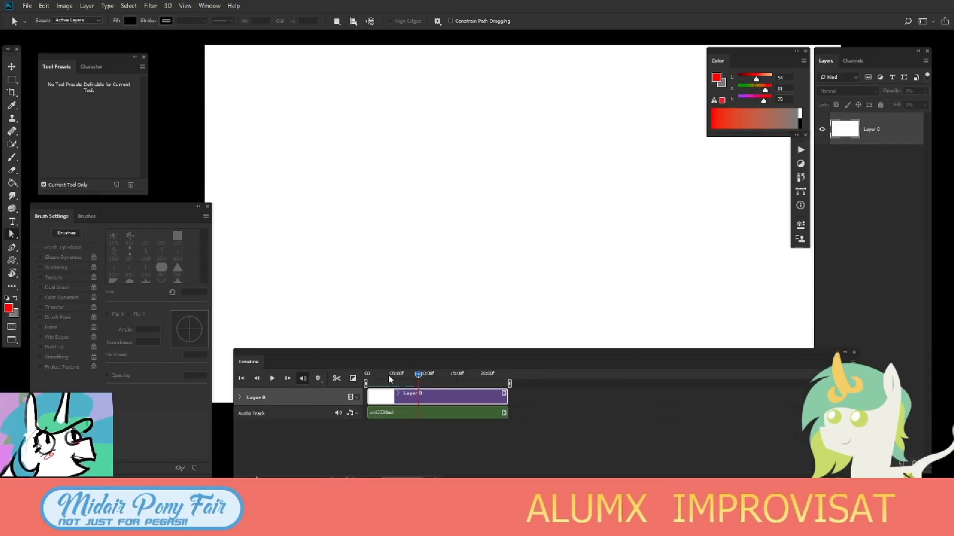
{"action": "left_click", "coordinate": [387, 374]}
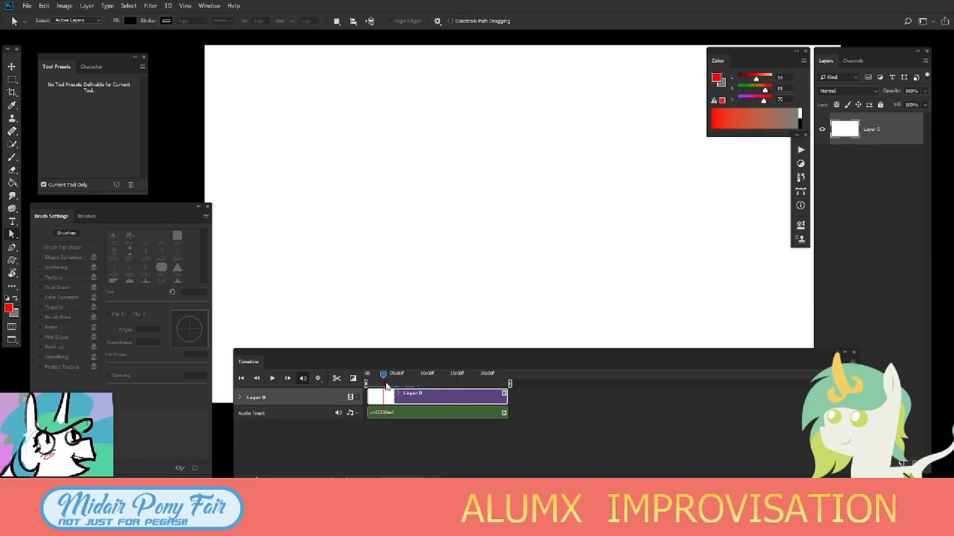
{"action": "key", "text": "space"}
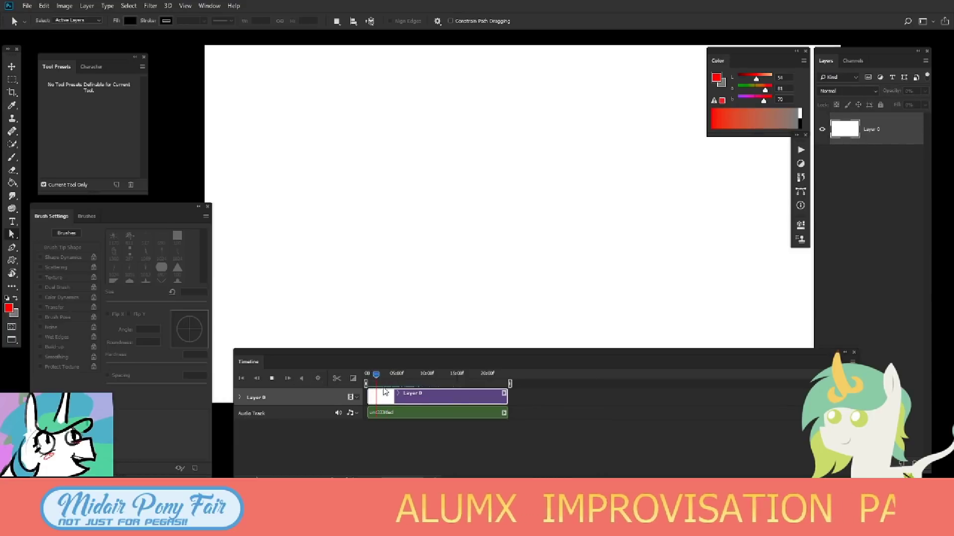
{"action": "key", "text": "space"}
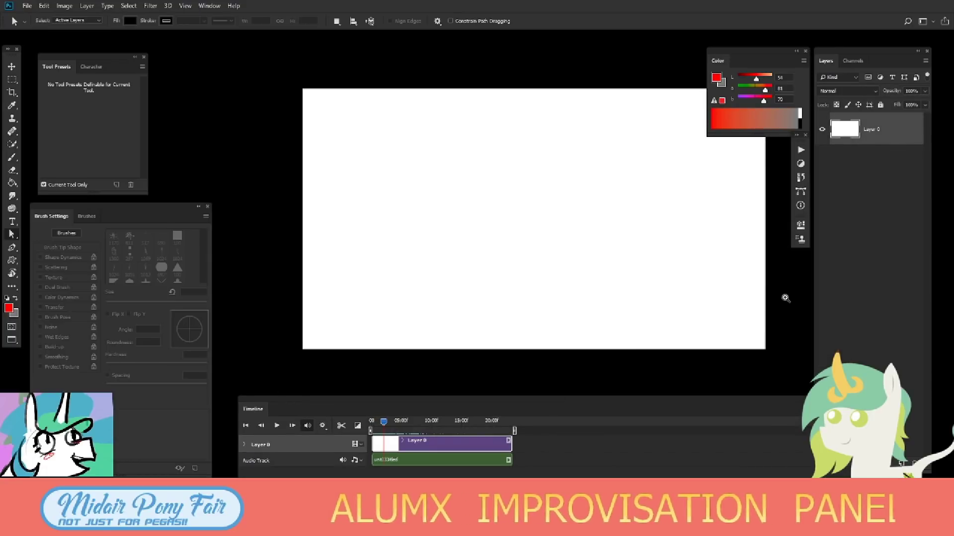
Sketch a test circle on the canvas, then clear it by filling the area white.
{"action": "key", "text": "b"}
{"action": "key", "text": "d"}
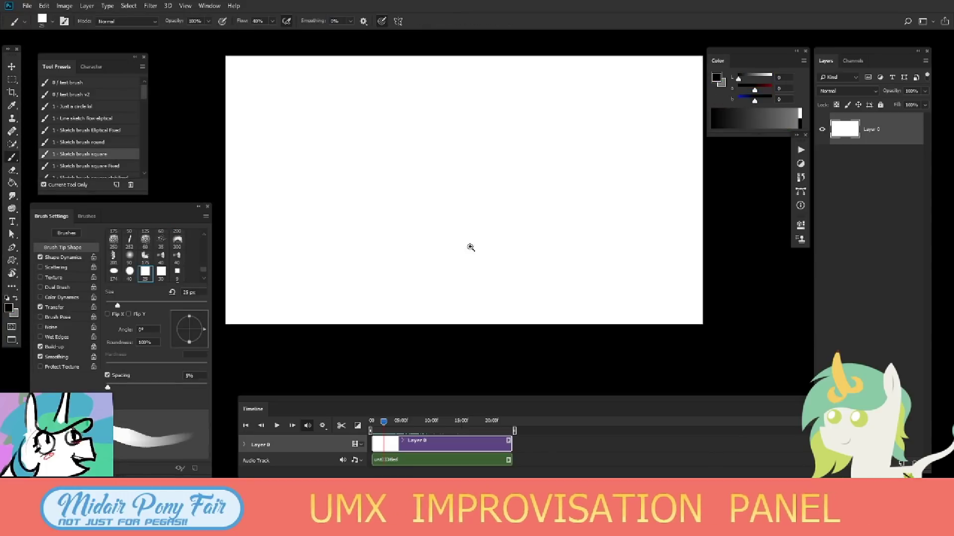
{"action": "mouse_move", "coordinate": [470, 247]}
{"action": "left_mouse_down"}
{"action": "mouse_move", "coordinate": [560, 260]}
{"action": "mouse_move", "coordinate": [551, 185]}
{"action": "mouse_move", "coordinate": [564, 173]}
{"action": "left_mouse_up"}
{"action": "mouse_move", "coordinate": [572, 96]}
{"action": "left_mouse_down"}
{"action": "mouse_move", "coordinate": [506, 128]}
{"action": "mouse_move", "coordinate": [585, 103]}
{"action": "mouse_move", "coordinate": [473, 134]}
{"action": "left_mouse_up"}
{"action": "key", "text": "e"}
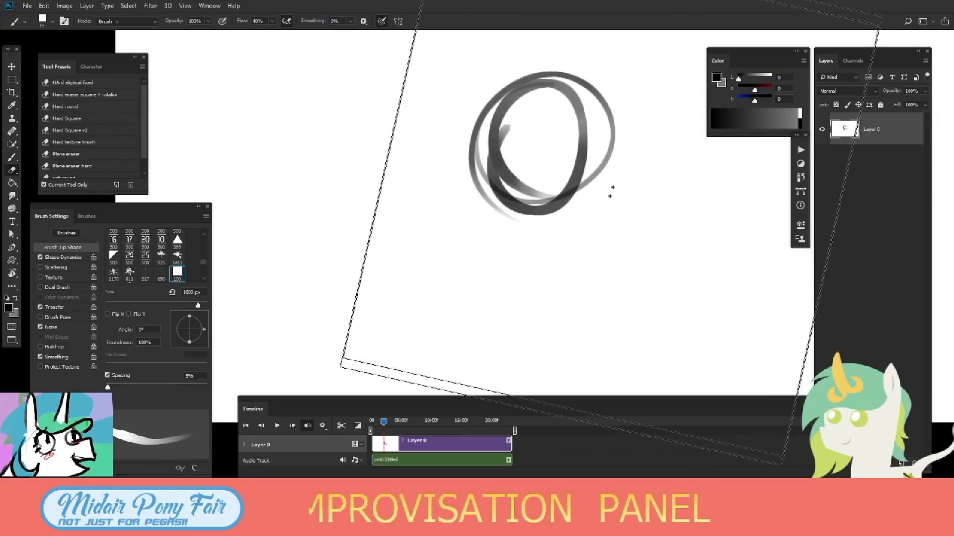
{"action": "left_click_drag", "start_coordinate": [572, 196], "coordinate": [645, 278]}
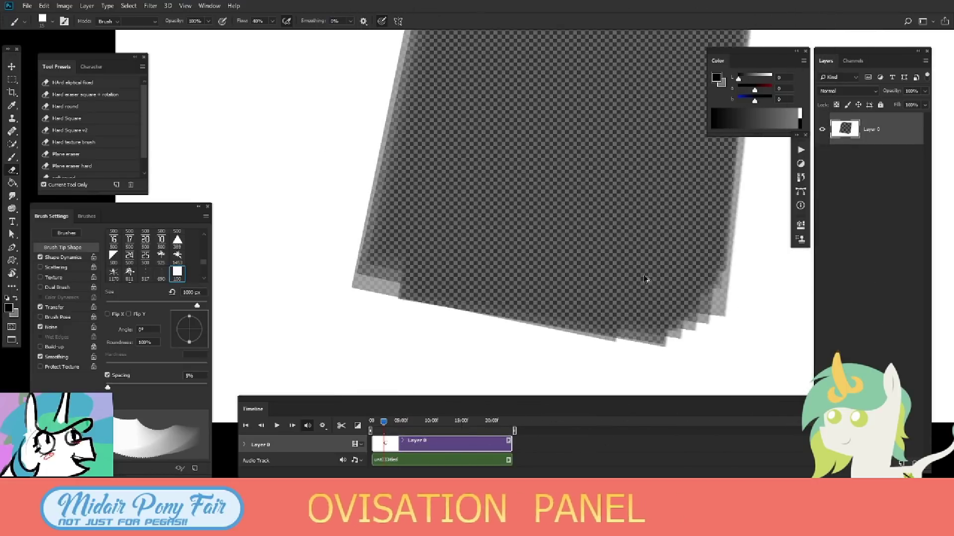
{"action": "key", "text": "ctrl+z"}
{"action": "key", "text": "x"}
{"action": "key", "text": "m"}
{"action": "left_click_drag", "start_coordinate": [425, 31], "coordinate": [672, 325]}
{"action": "key", "text": "g"}
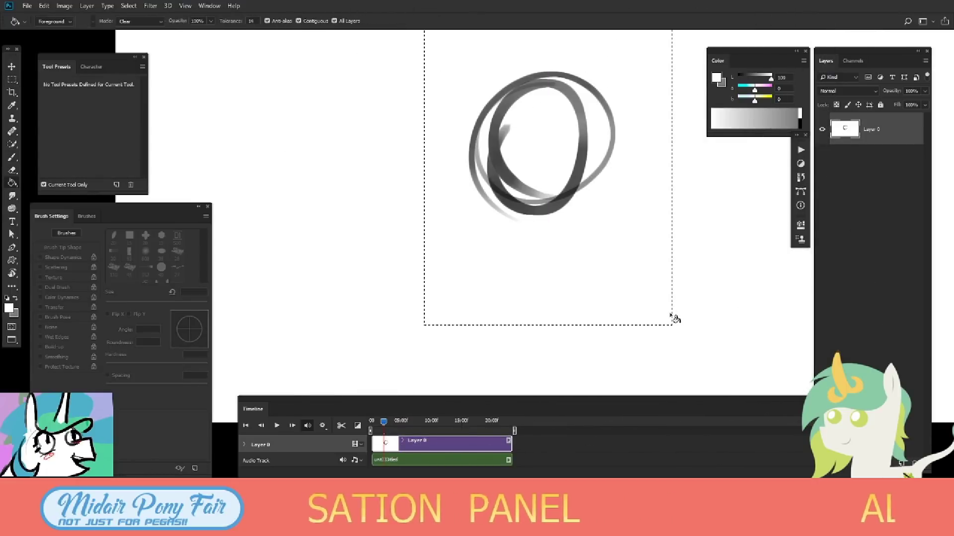
{"action": "key", "text": "alt+BackSpace"}
{"action": "key", "text": "ctrl+d"}
On a new Layer 1, draw the pony's head circle and rough chin curve.
{"action": "key", "text": "ctrl+shift+alt+n"}
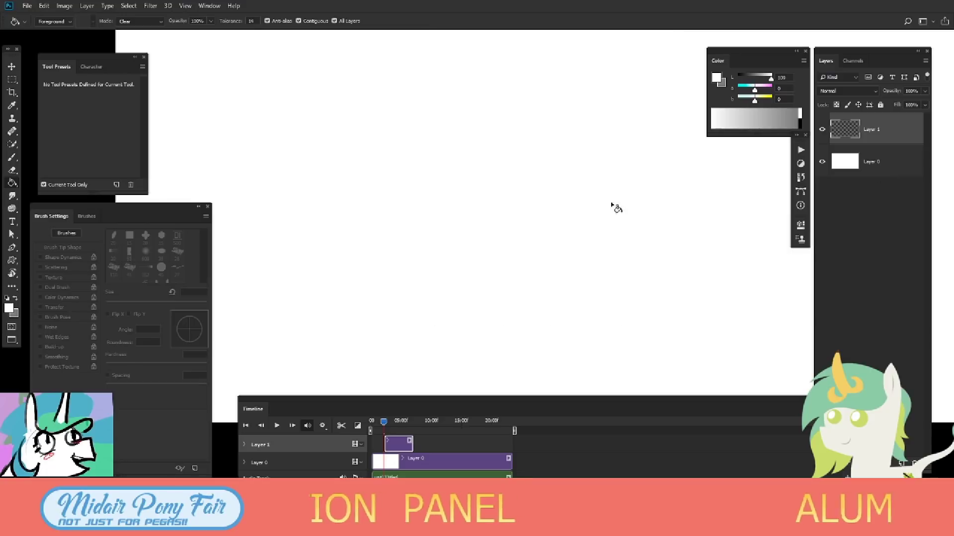
{"action": "key", "text": "b"}
{"action": "left_click_drag", "start_coordinate": [577, 158], "coordinate": [675, 186]}
{"action": "scroll", "coordinate": [651, 309], "scroll_direction": "down", "scroll_amount": 3}
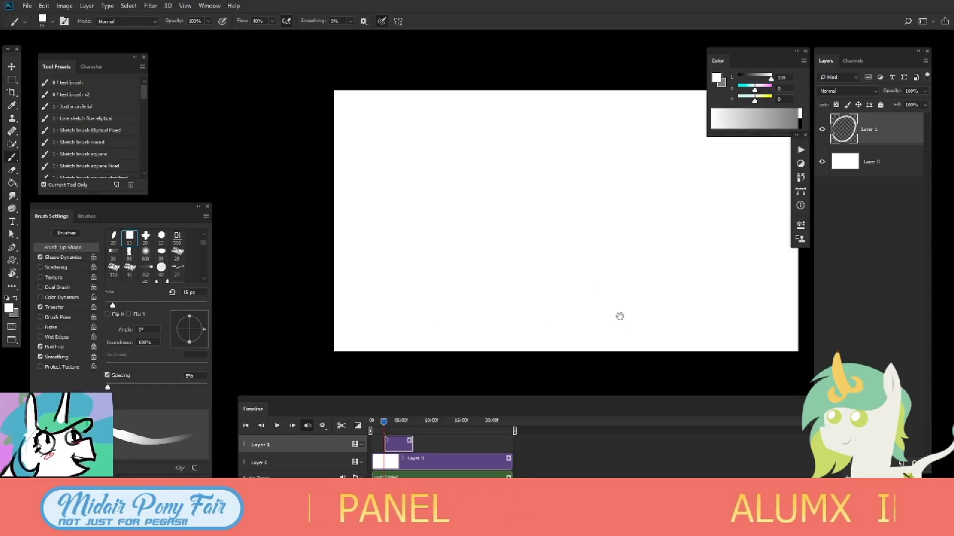
{"action": "left_click_drag", "start_coordinate": [617, 316], "coordinate": [575, 207]}
{"action": "scroll", "coordinate": [575, 206], "scroll_direction": "up", "scroll_amount": 3}
{"action": "key", "text": "x"}
{"action": "left_click_drag", "start_coordinate": [568, 157], "coordinate": [559, 201]}
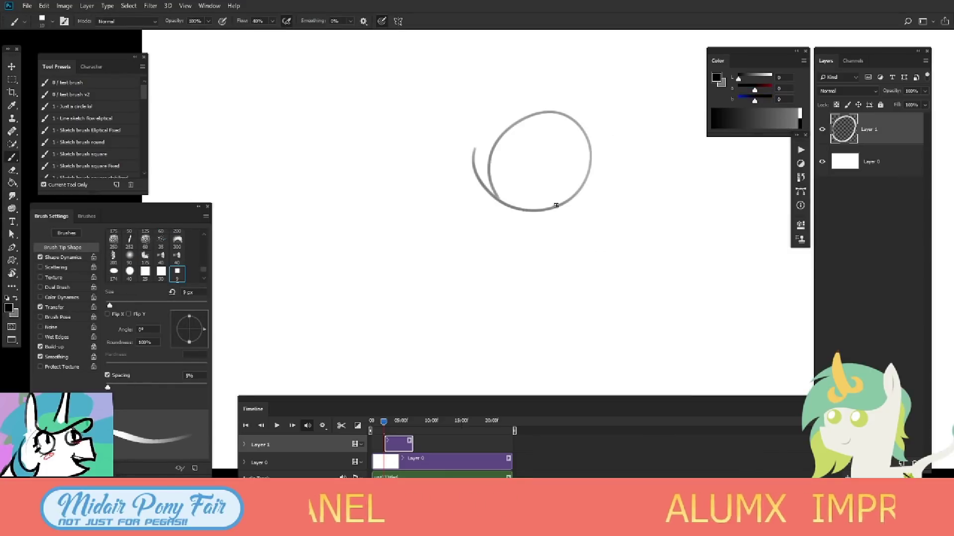
{"action": "mouse_move", "coordinate": [603, 141]}
{"action": "left_mouse_down"}
{"action": "mouse_move", "coordinate": [613, 206]}
{"action": "mouse_move", "coordinate": [578, 172]}
{"action": "left_mouse_up"}
{"action": "key", "text": "ctrl+z"}
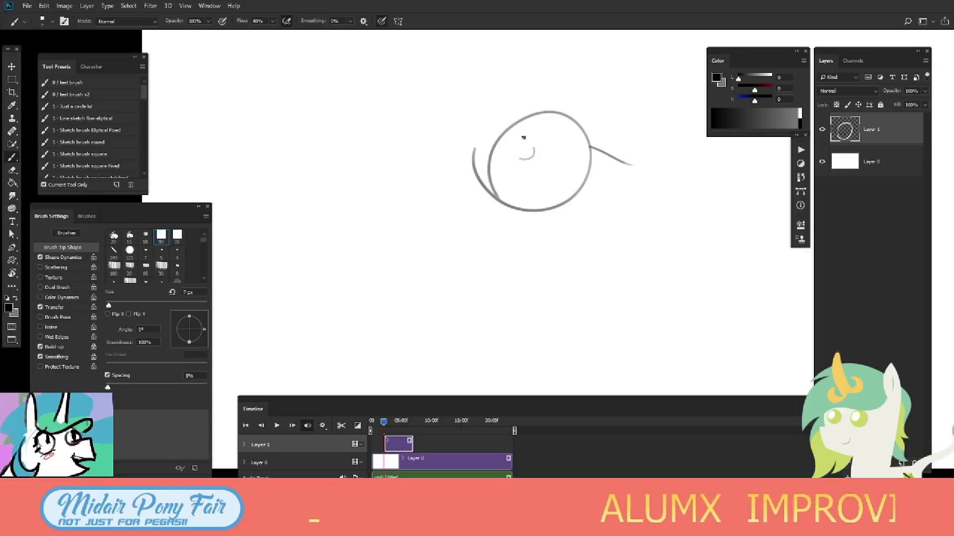
{"action": "left_click_drag", "start_coordinate": [521, 139], "coordinate": [518, 156]}
{"action": "key", "text": "ctrl+z"}
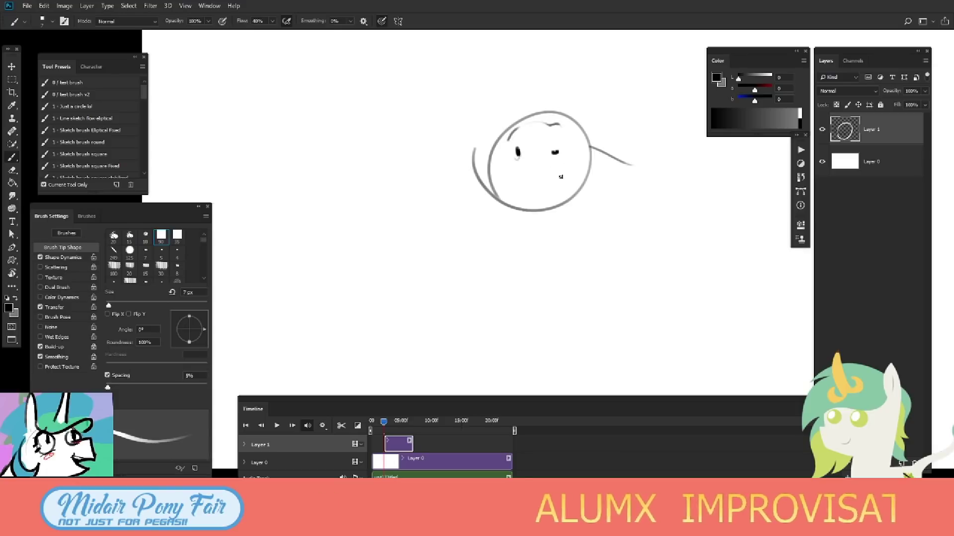
{"action": "left_click_drag", "start_coordinate": [535, 212], "coordinate": [539, 208]}
{"action": "key", "text": "ctrl+z"}
{"action": "key", "text": "ctrl+z"}
{"action": "mouse_move", "coordinate": [568, 177]}
{"action": "left_mouse_down"}
{"action": "mouse_move", "coordinate": [582, 196]}
{"action": "mouse_move", "coordinate": [540, 217]}
{"action": "mouse_move", "coordinate": [555, 223]}
{"action": "left_mouse_up"}
{"action": "key", "text": "ctrl+z"}
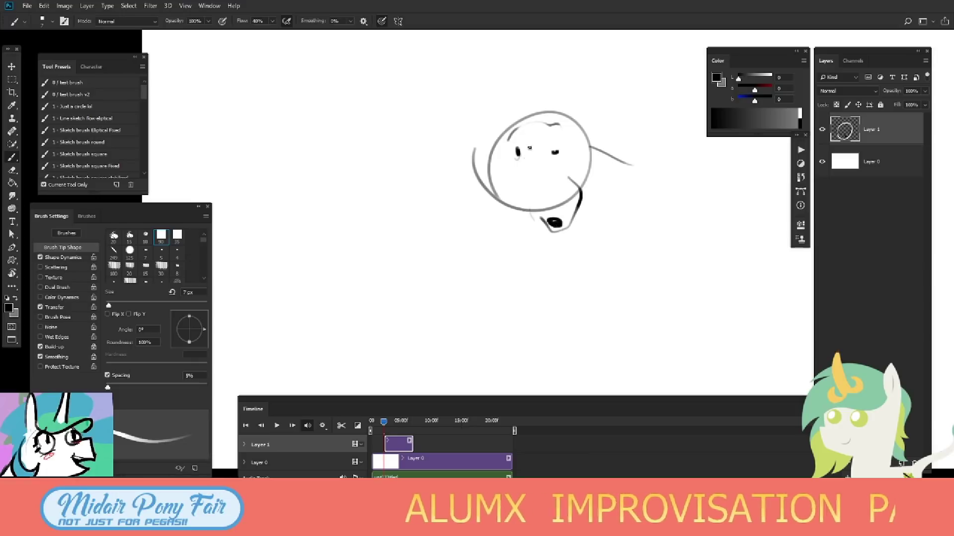
Fade the head sketch to a faint guide and draw two oval eye outlines.
{"action": "key", "text": "e"}
{"action": "mouse_move", "coordinate": [547, 149]}
{"action": "left_mouse_down"}
{"action": "mouse_move", "coordinate": [549, 136]}
{"action": "mouse_move", "coordinate": [556, 196]}
{"action": "left_mouse_up"}
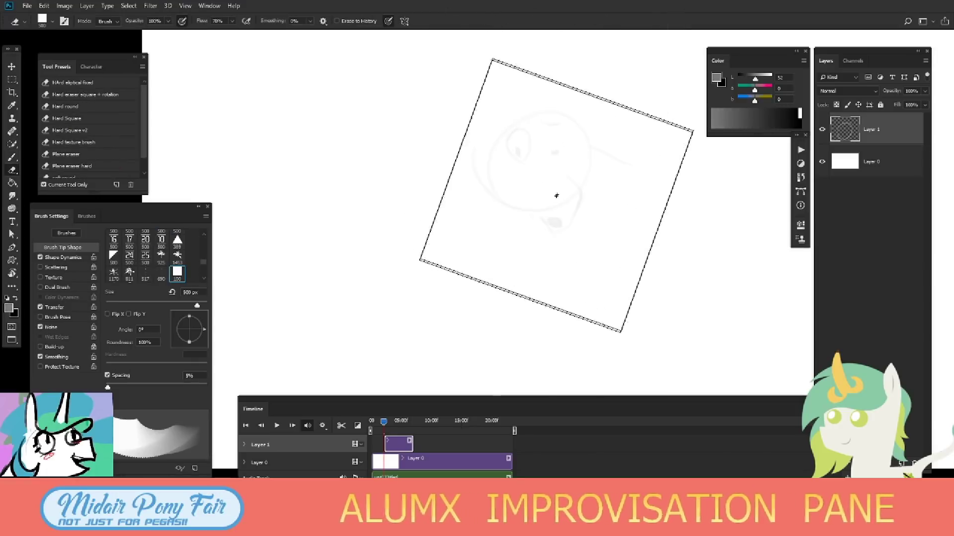
{"action": "key", "text": "b"}
{"action": "mouse_move", "coordinate": [519, 128]}
{"action": "left_mouse_down"}
{"action": "mouse_move", "coordinate": [529, 164]}
{"action": "mouse_move", "coordinate": [509, 152]}
{"action": "left_mouse_up"}
{"action": "mouse_move", "coordinate": [564, 128]}
{"action": "left_mouse_down"}
{"action": "mouse_move", "coordinate": [554, 163]}
{"action": "mouse_move", "coordinate": [523, 152]}
{"action": "left_mouse_up"}
{"action": "key", "text": "ctrl+z"}
{"action": "key", "text": "ctrl+z"}
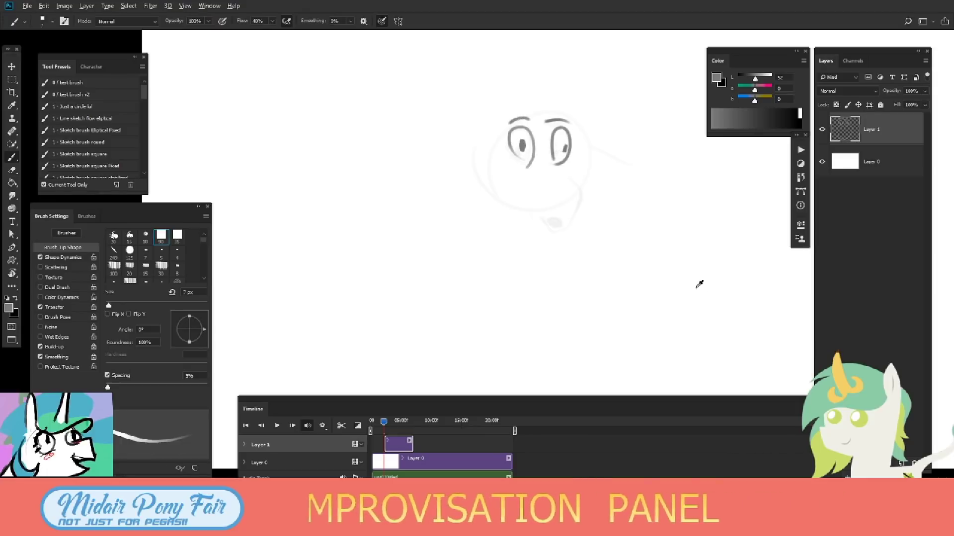
Rotate the head sketch with Free Transform and zoom in on the face.
{"action": "scroll", "coordinate": [610, 177], "scroll_direction": "down", "scroll_amount": 3}
{"action": "key", "text": "d"}
{"action": "key", "text": "ctrl+0"}
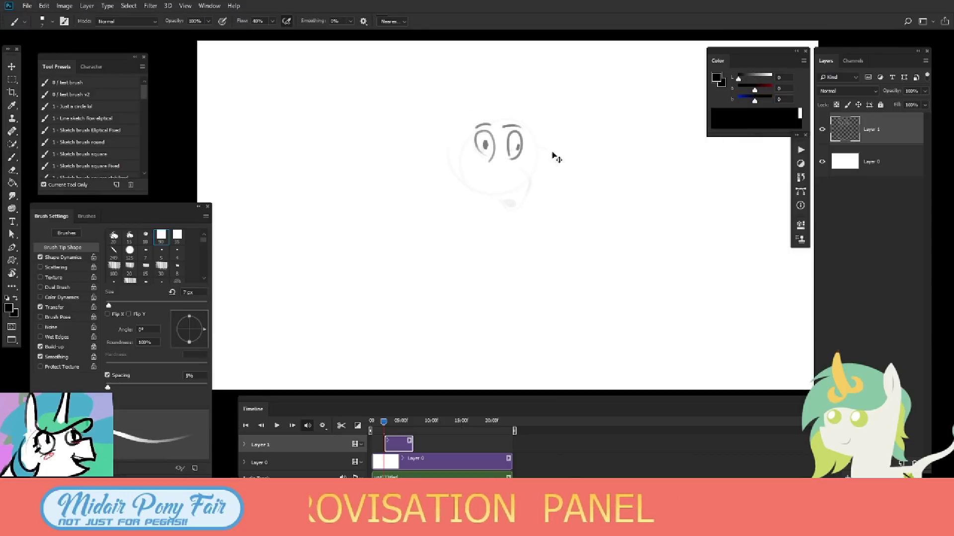
{"action": "key", "text": "ctrl+t"}
{"action": "mouse_move", "coordinate": [556, 158]}
{"action": "left_mouse_down"}
{"action": "mouse_move", "coordinate": [353, 274]}
{"action": "mouse_move", "coordinate": [460, 188]}
{"action": "left_mouse_up"}
{"action": "key", "text": "Return"}
{"action": "key", "text": "b"}
{"action": "key", "text": "ctrl+plus"}
{"action": "key", "text": "ctrl+plus"}
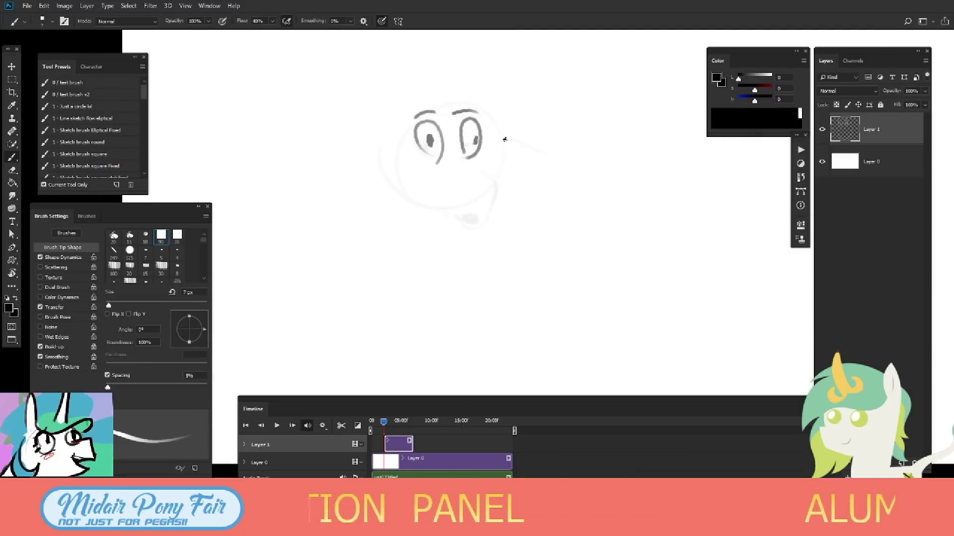
{"action": "key", "text": "ctrl+z"}
{"action": "left_click_drag", "start_coordinate": [445, 149], "coordinate": [434, 161]}
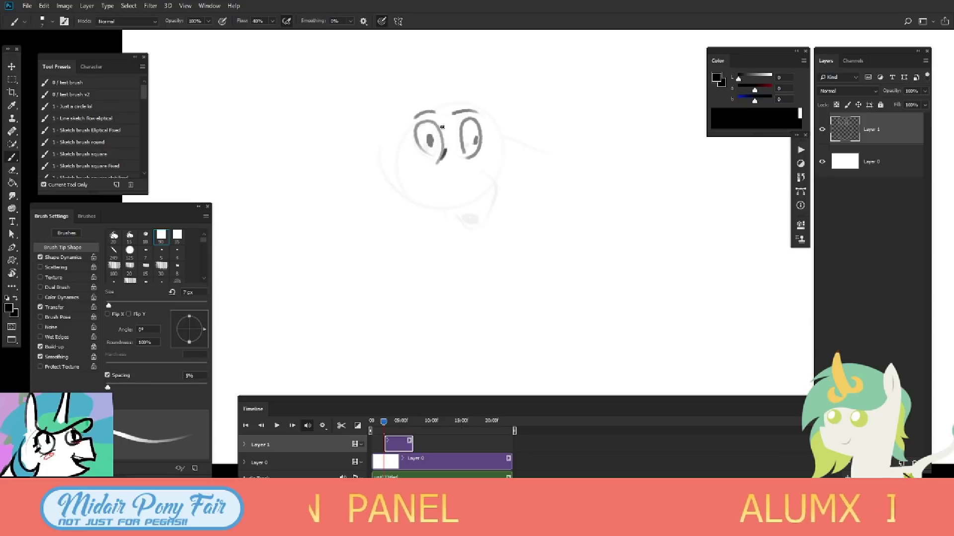
{"action": "key", "text": "ctrl+z"}
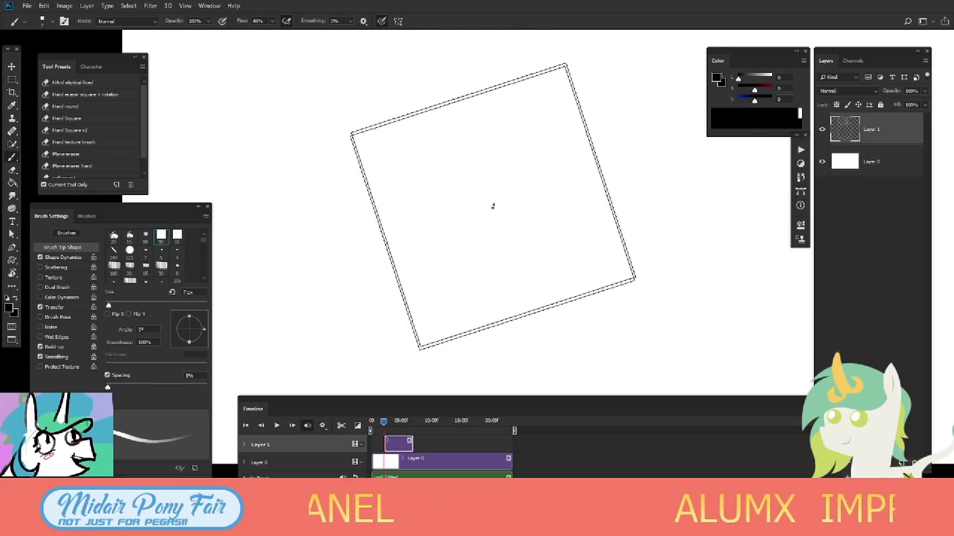
Draw a darker right eye oval, a thicker dark mouth, and small dashes beside the eye.
{"action": "left_click_drag", "start_coordinate": [536, 161], "coordinate": [557, 179]}
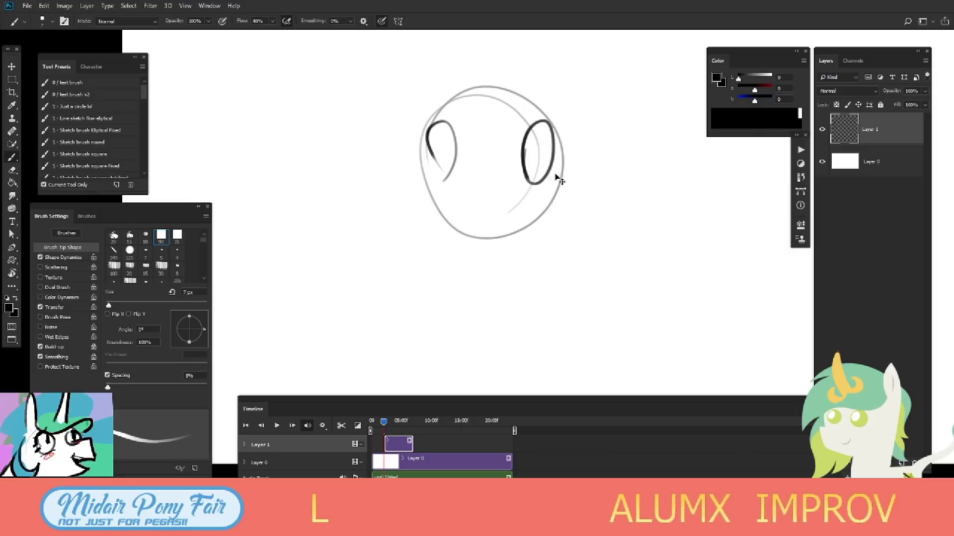
{"action": "left_click_drag", "start_coordinate": [534, 123], "coordinate": [538, 170]}
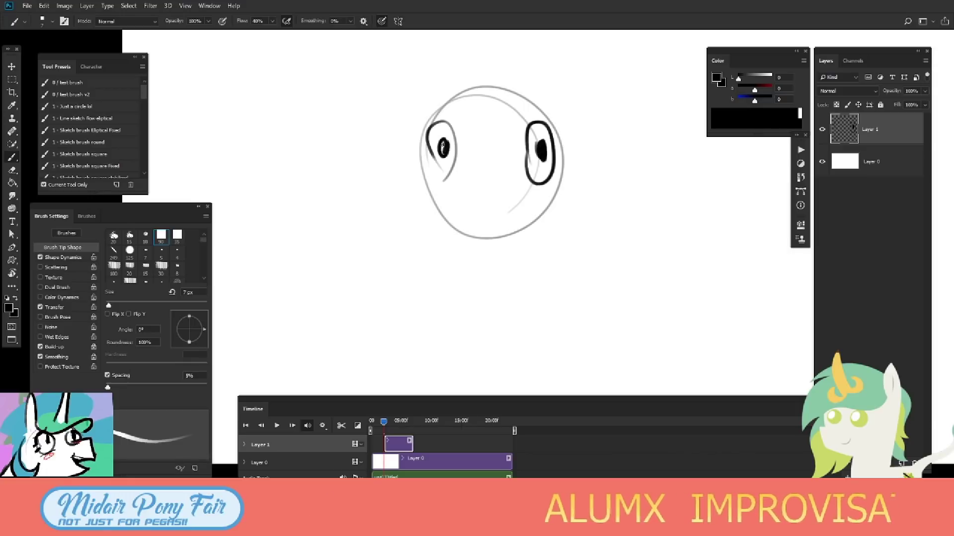
{"action": "left_click_drag", "start_coordinate": [522, 215], "coordinate": [478, 214]}
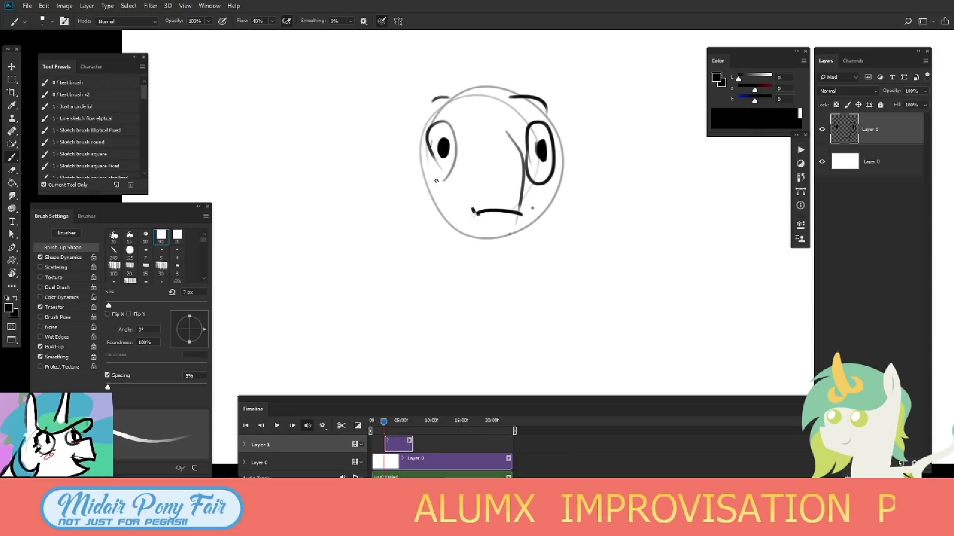
{"action": "key", "text": "ctrl+z"}
{"action": "left_click_drag", "start_coordinate": [474, 211], "coordinate": [502, 214]}
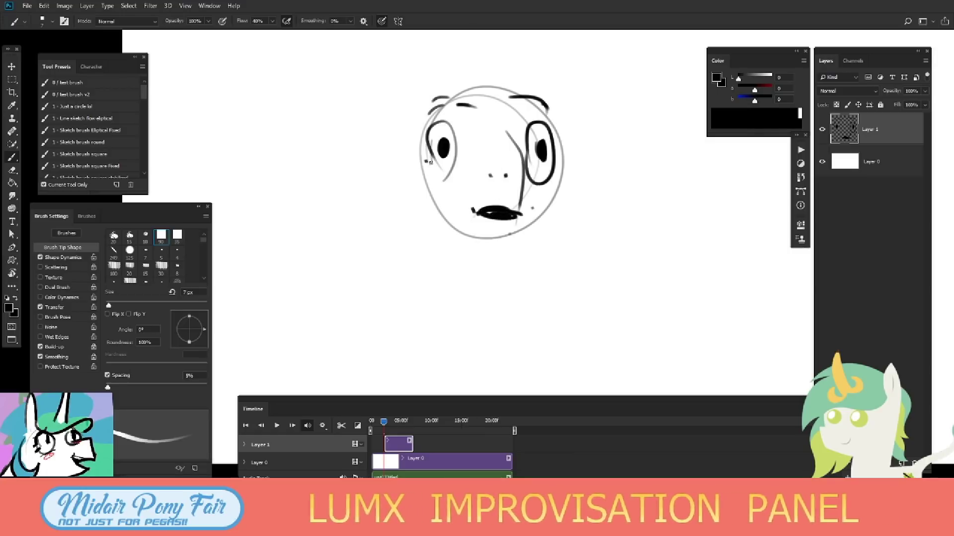
{"action": "key", "text": "ctrl+z"}
{"action": "left_click_drag", "start_coordinate": [558, 172], "coordinate": [565, 175]}
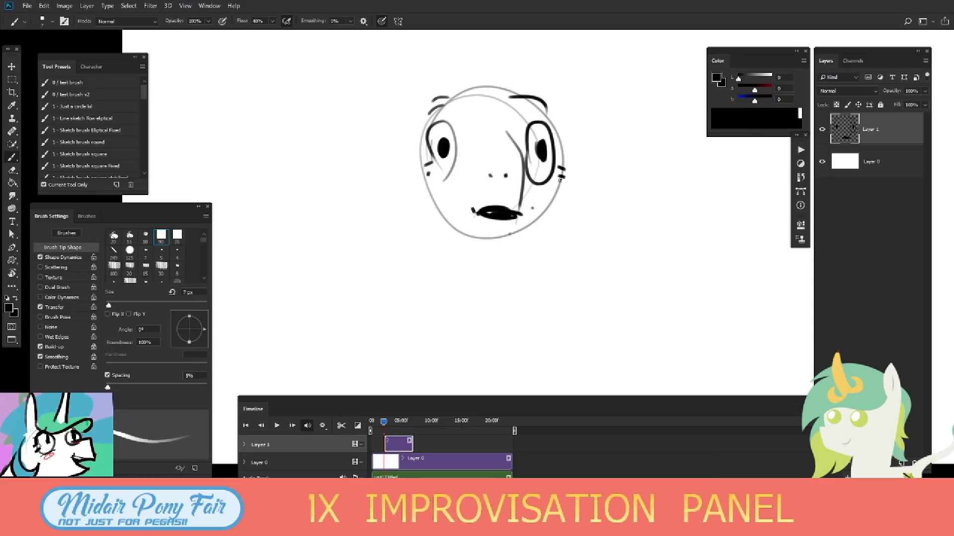
Shrink the eraser to 400 px and erase most of the right eye's pupil.
{"action": "key", "text": "e"}
{"action": "key", "text": "r"}
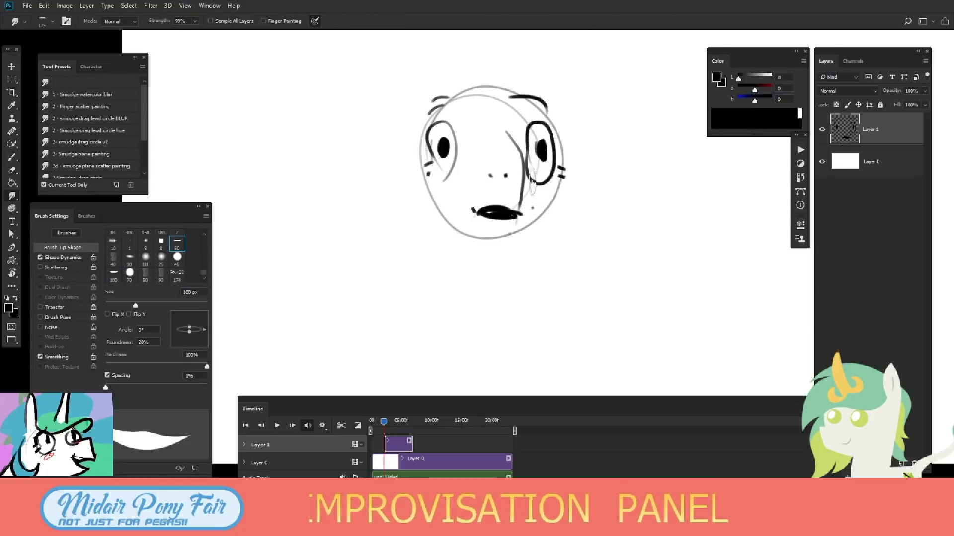
{"action": "key", "text": "b"}
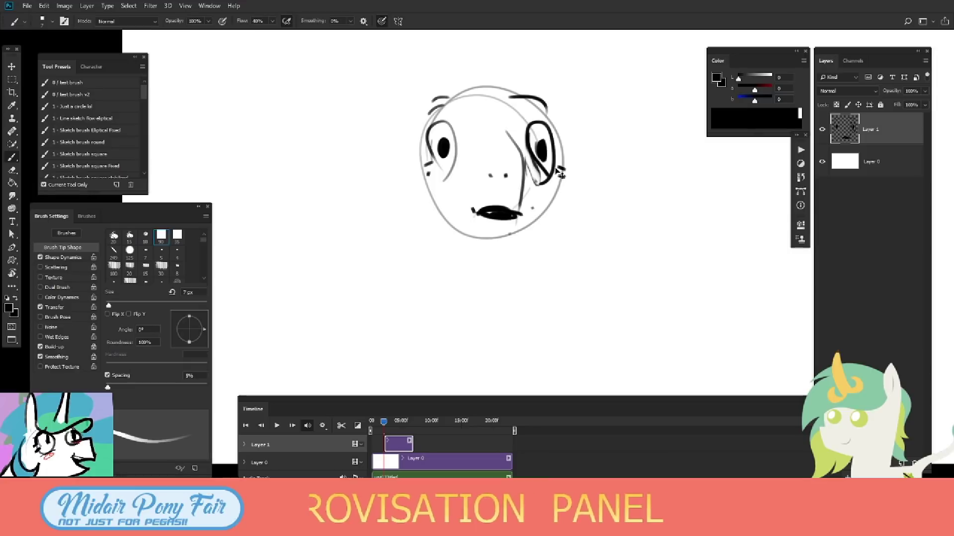
{"action": "left_click_drag", "start_coordinate": [600, 201], "coordinate": [594, 219]}
{"action": "key", "text": "e"}
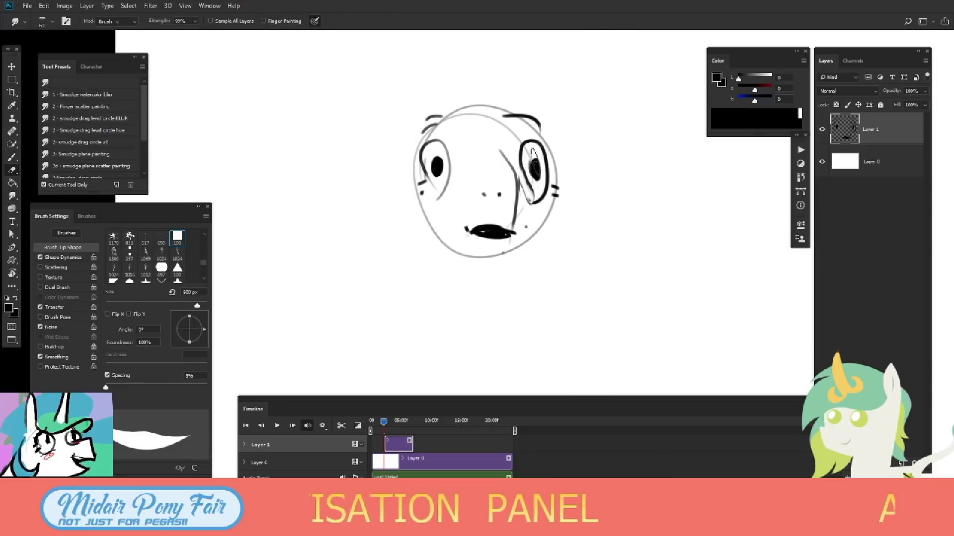
{"action": "key", "text": "bracketleft"}
{"action": "key", "text": "bracketleft"}
{"action": "key", "text": "bracketleft"}
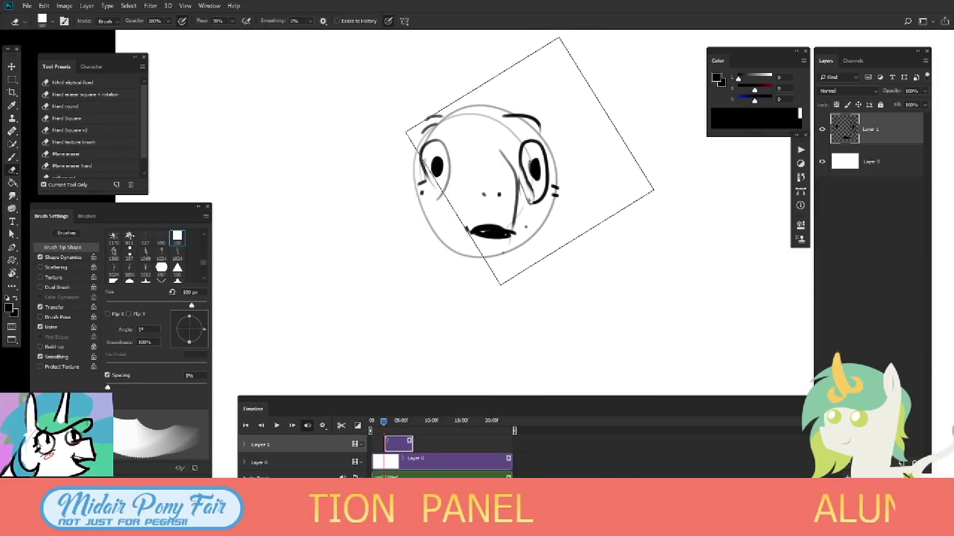
{"action": "left_click_drag", "start_coordinate": [526, 163], "coordinate": [534, 171]}
{"action": "key", "text": "b"}
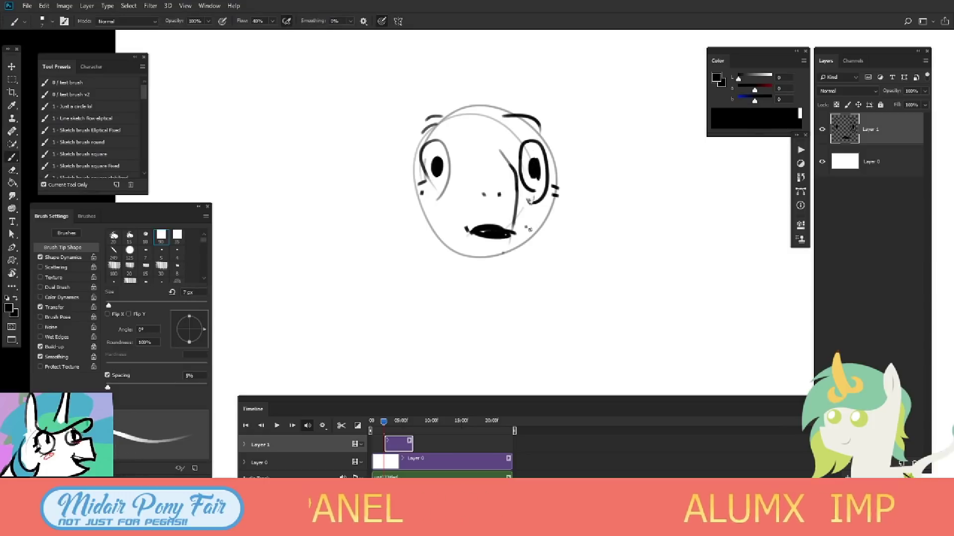
From the timeline start, sketch the pony's neck lines, both ears and a curved mane stroke.
{"action": "left_click", "coordinate": [387, 421]}
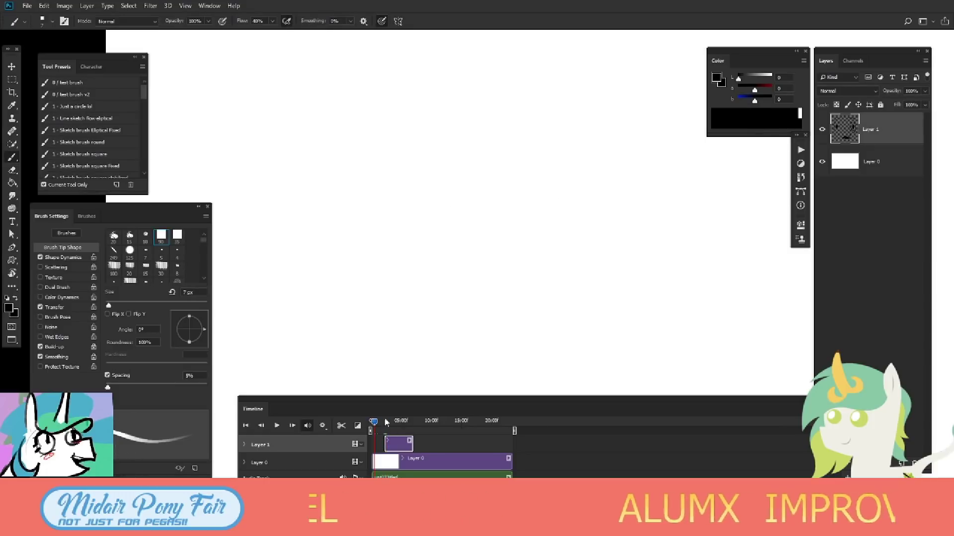
{"action": "key", "text": "space"}
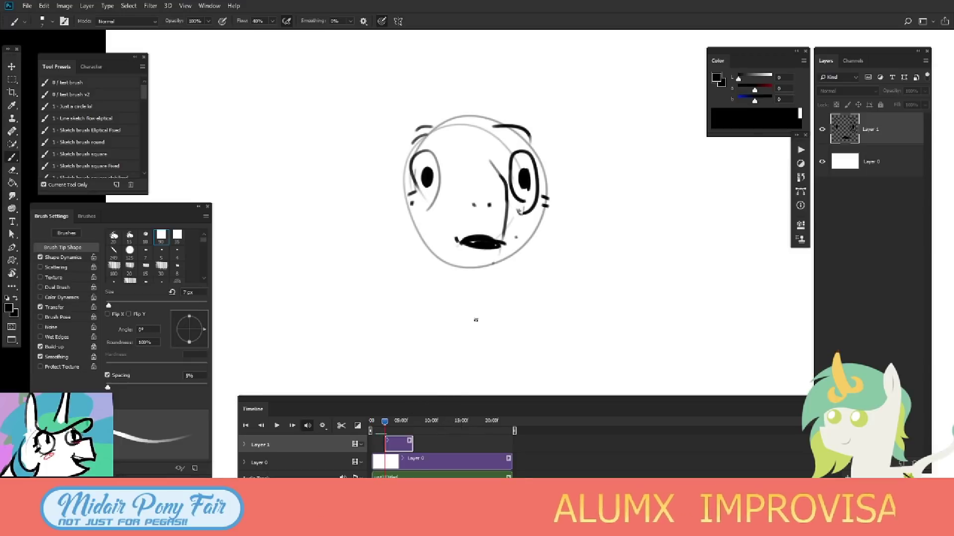
{"action": "left_click_drag", "start_coordinate": [520, 249], "coordinate": [514, 285]}
{"action": "left_click_drag", "start_coordinate": [437, 268], "coordinate": [496, 377]}
{"action": "key", "text": "ctrl+z"}
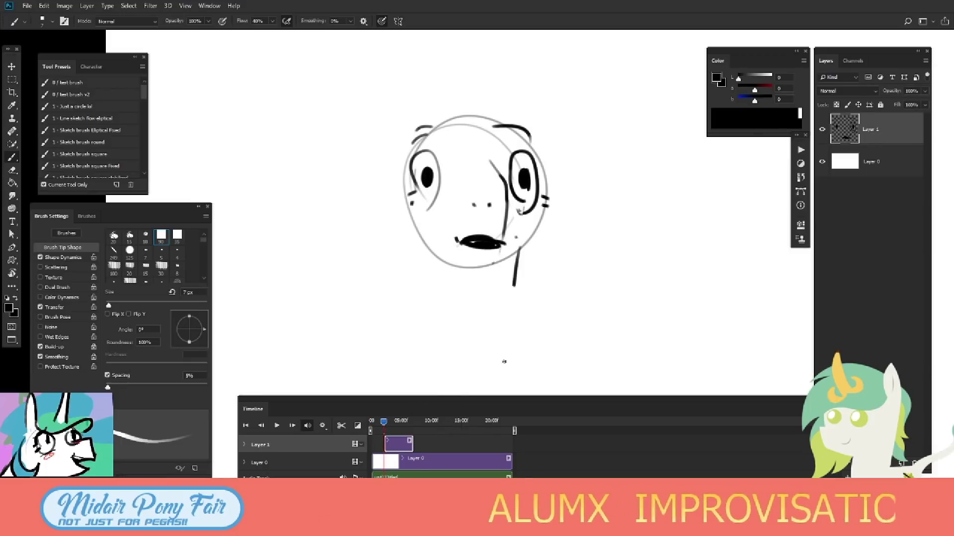
{"action": "left_click_drag", "start_coordinate": [516, 286], "coordinate": [498, 374]}
{"action": "left_click_drag", "start_coordinate": [438, 248], "coordinate": [385, 395]}
{"action": "left_click_drag", "start_coordinate": [550, 166], "coordinate": [526, 249]}
{"action": "left_click_drag", "start_coordinate": [403, 213], "coordinate": [414, 249]}
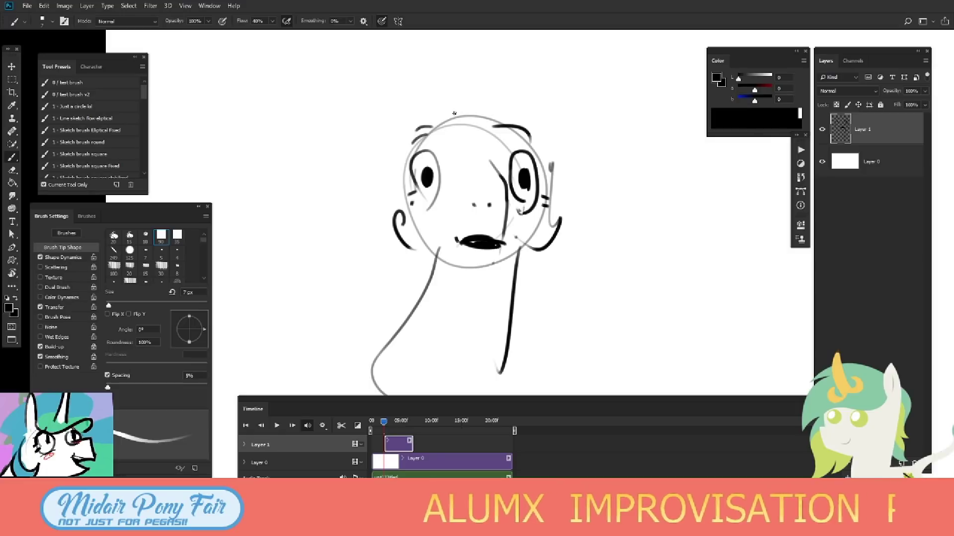
{"action": "left_click_drag", "start_coordinate": [464, 78], "coordinate": [470, 181]}
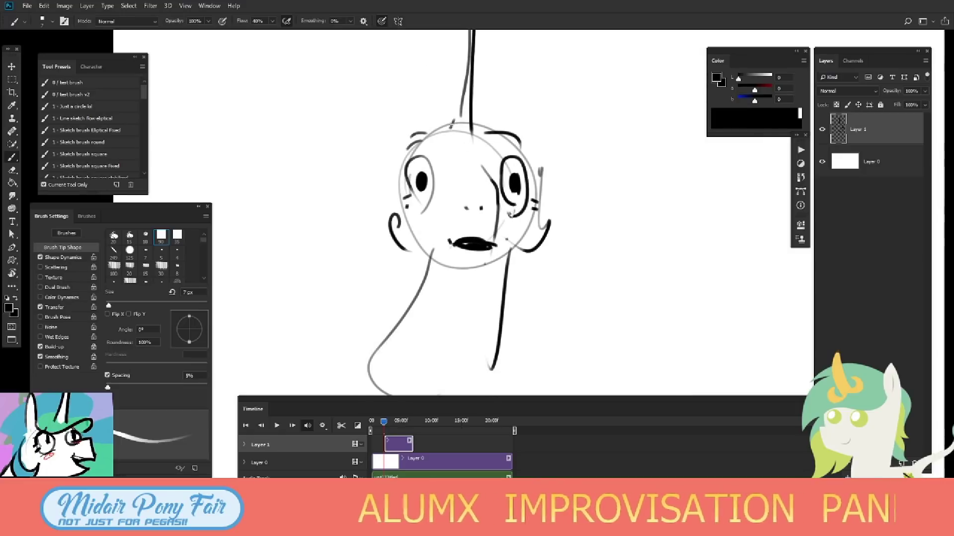
{"action": "left_click_drag", "start_coordinate": [428, 120], "coordinate": [562, 172]}
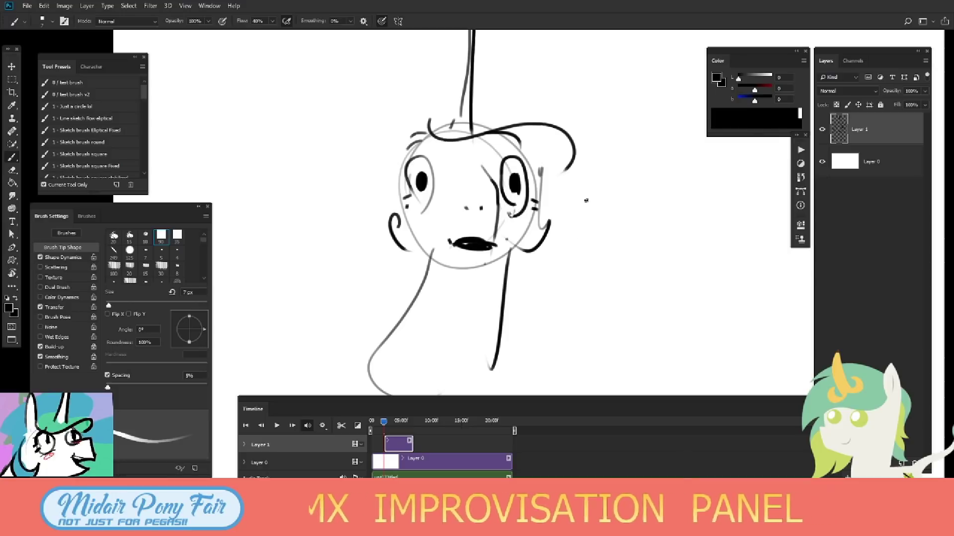
Smudge the lips into an open, downturned mouth with a 45 px brush and scrub the preview.
{"action": "mouse_move", "coordinate": [493, 241]}
{"action": "left_mouse_down"}
{"action": "mouse_move", "coordinate": [536, 230]}
{"action": "mouse_move", "coordinate": [488, 248]}
{"action": "left_mouse_up"}
{"action": "key", "text": "r"}
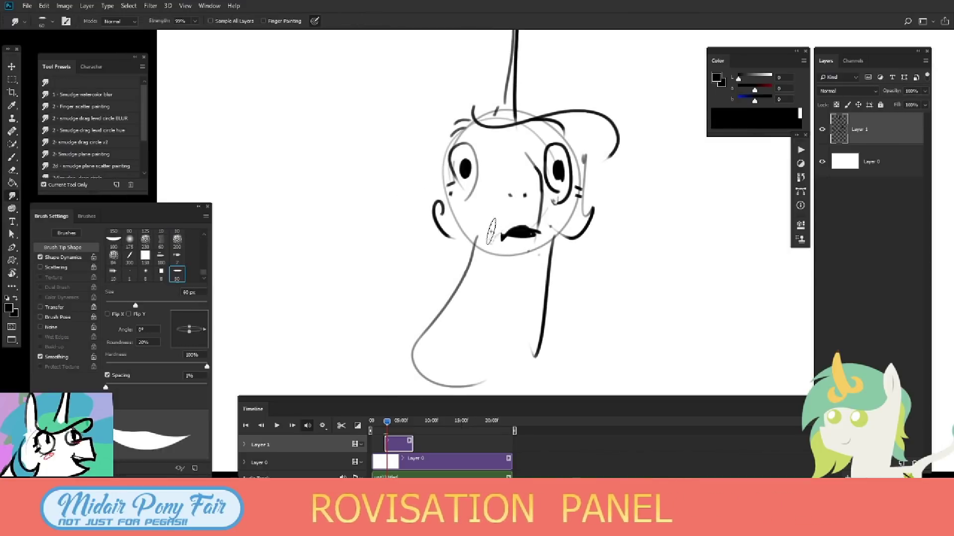
{"action": "left_click_drag", "start_coordinate": [539, 228], "coordinate": [537, 234]}
{"action": "key", "text": "bracketleft"}
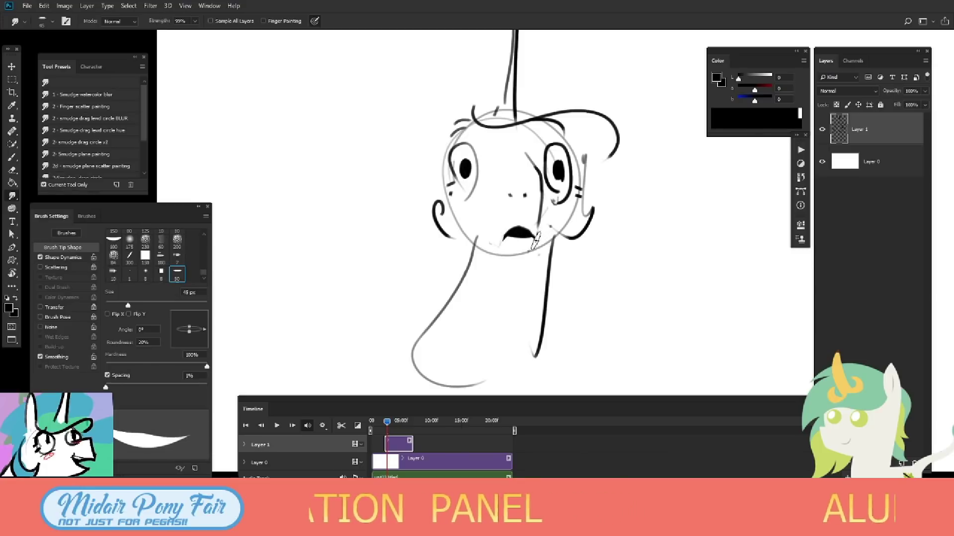
{"action": "mouse_move", "coordinate": [382, 422]}
{"action": "left_mouse_down"}
{"action": "mouse_move", "coordinate": [392, 423]}
{"action": "mouse_move", "coordinate": [390, 444]}
{"action": "left_mouse_up"}
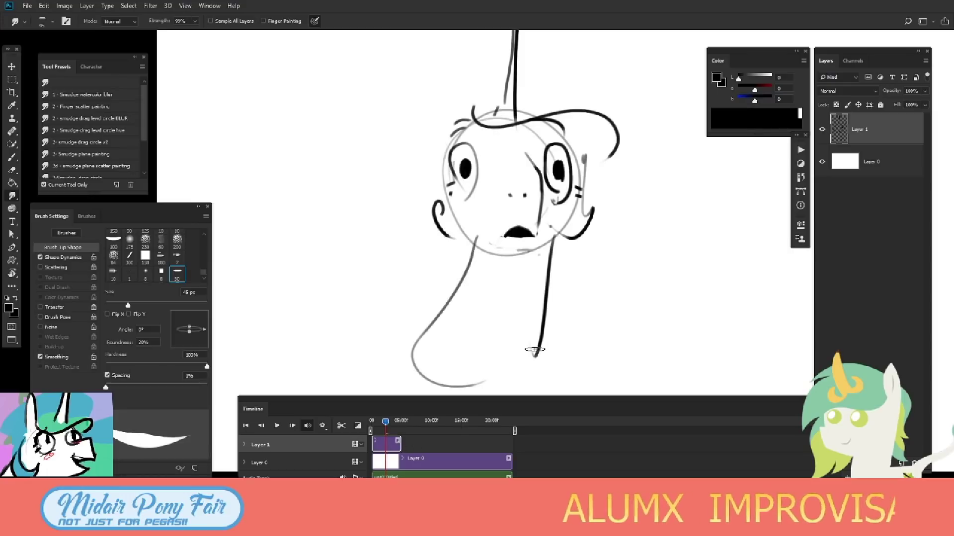
{"action": "left_click", "coordinate": [508, 477]}
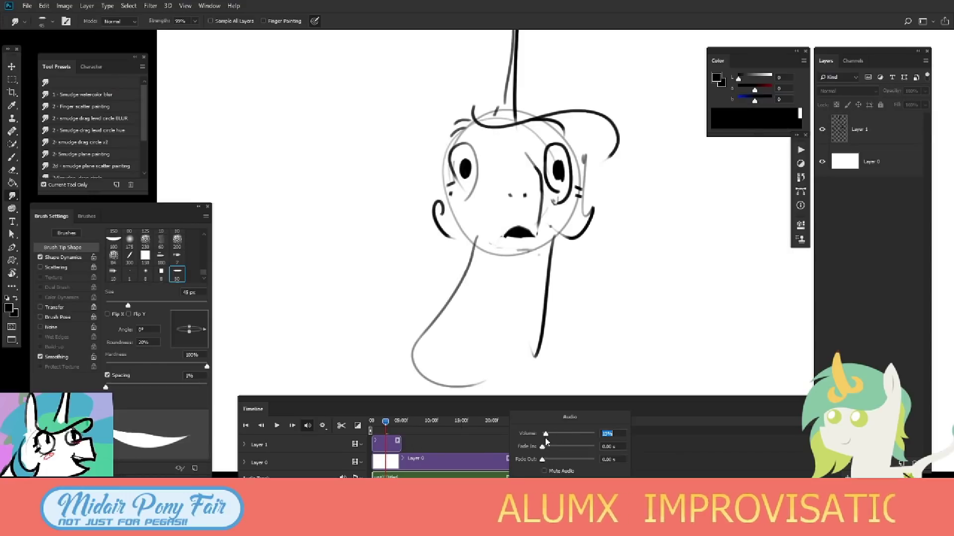
Duplicate Layer 1 and place the copy's clip right after it in Video Group 1.
{"action": "left_click", "coordinate": [571, 304]}
{"action": "key", "text": "Return"}
{"action": "key", "text": "space"}
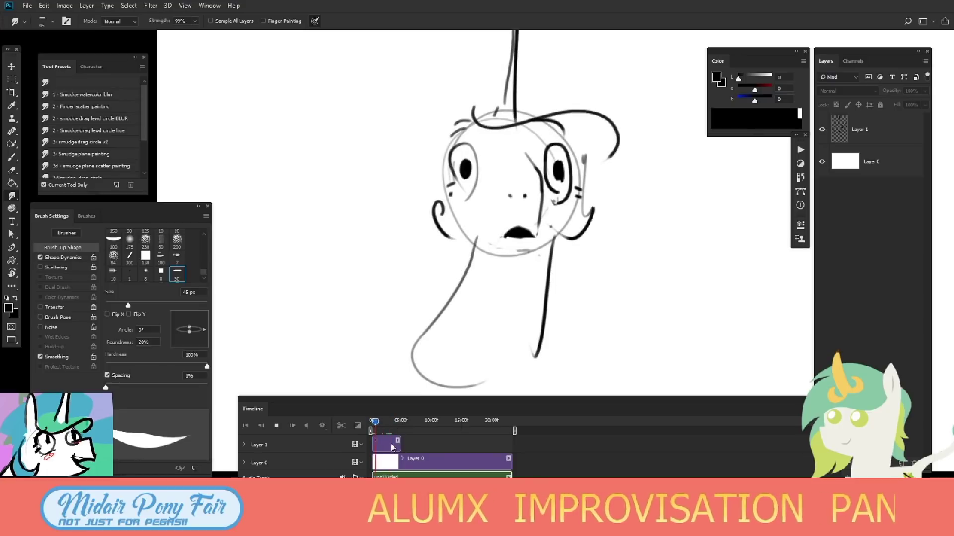
{"action": "left_click", "coordinate": [392, 451]}
{"action": "key", "text": "ctrl+j"}
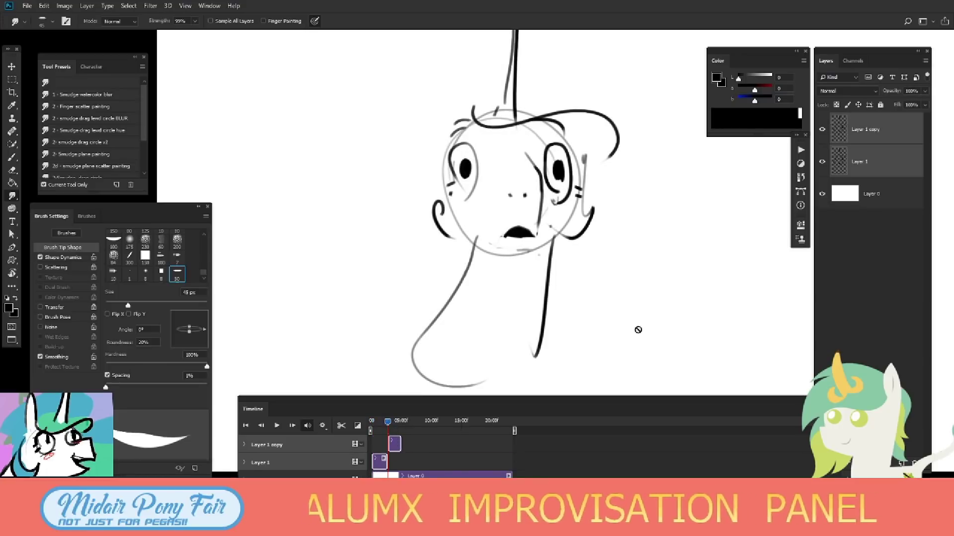
{"action": "left_click", "coordinate": [511, 366]}
{"action": "key", "text": "Return"}
{"action": "left_click_drag", "start_coordinate": [395, 443], "coordinate": [395, 461]}
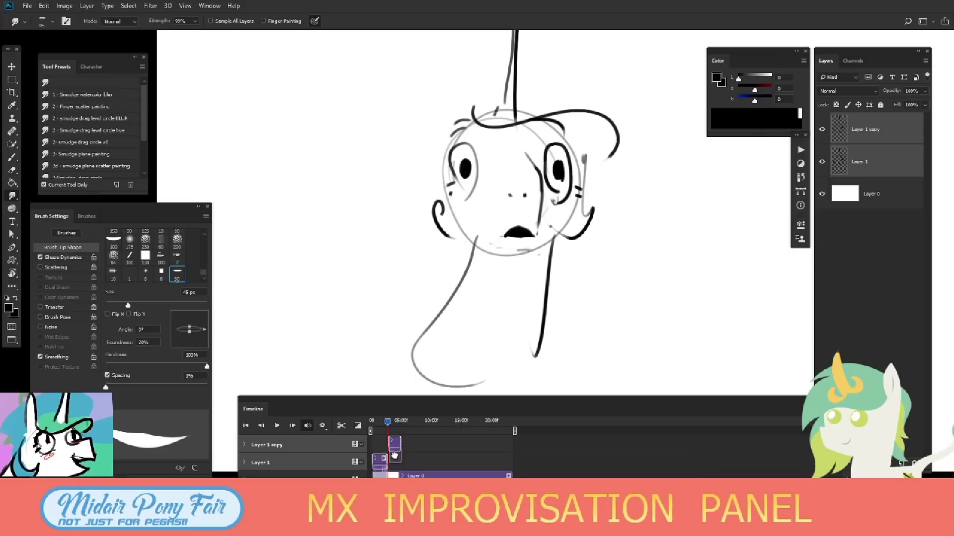
Erase the copied sketch with an enlarged eraser to leave a blank second frame.
{"action": "key", "text": "e"}
{"action": "scroll", "coordinate": [628, 264], "scroll_direction": "down", "scroll_amount": 1}
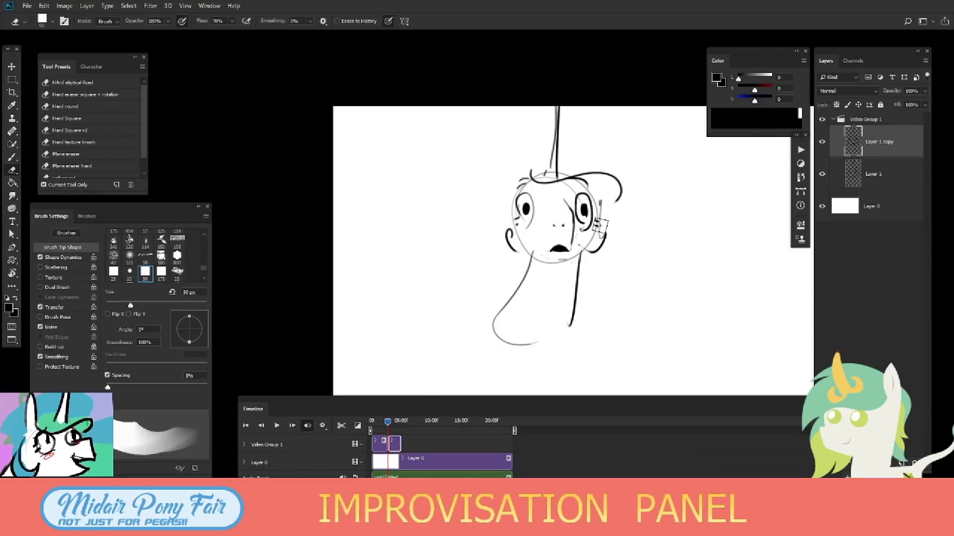
{"action": "key", "text": "bracketright"}
{"action": "key", "text": "bracketright"}
{"action": "key", "text": "bracketright"}
{"action": "left_click_drag", "start_coordinate": [625, 208], "coordinate": [557, 256]}
{"action": "scroll", "coordinate": [616, 297], "scroll_direction": "up", "scroll_amount": 2}
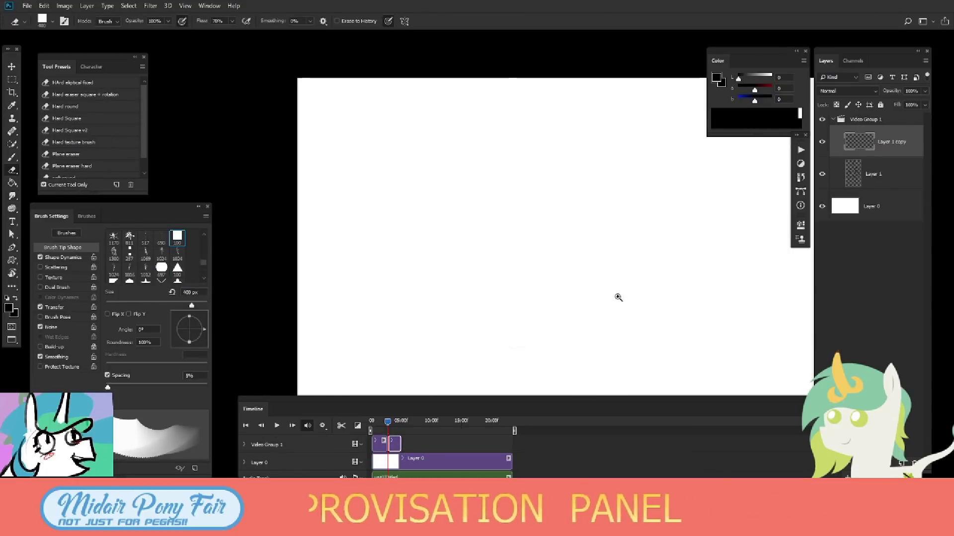
{"action": "key", "text": "b"}
{"action": "key", "text": "b"}
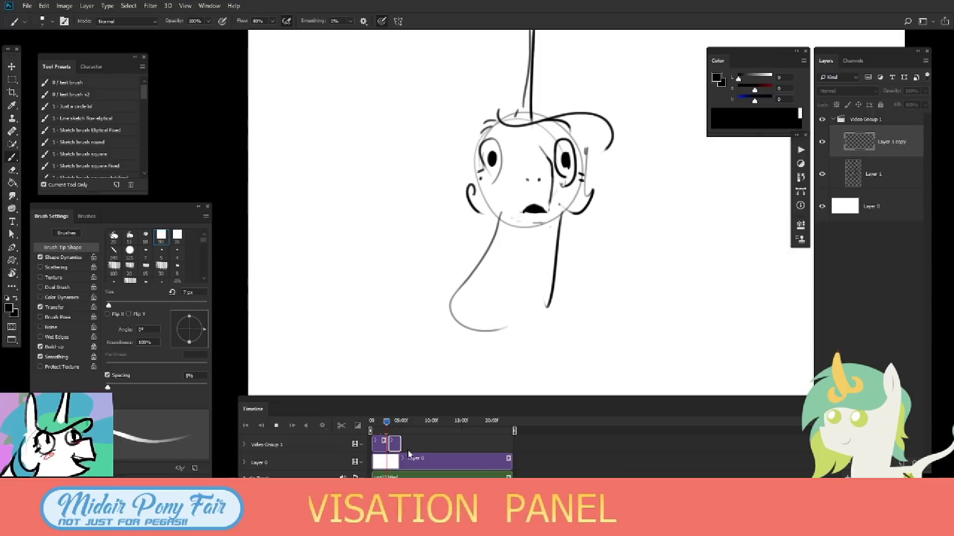
Sketch the new head circle and both eye loops with a darkened pupil.
{"action": "left_click_drag", "start_coordinate": [500, 165], "coordinate": [585, 117]}
{"action": "left_click_drag", "start_coordinate": [523, 225], "coordinate": [622, 170]}
{"action": "key", "text": "ctrl+z"}
{"action": "left_click_drag", "start_coordinate": [571, 87], "coordinate": [570, 89]}
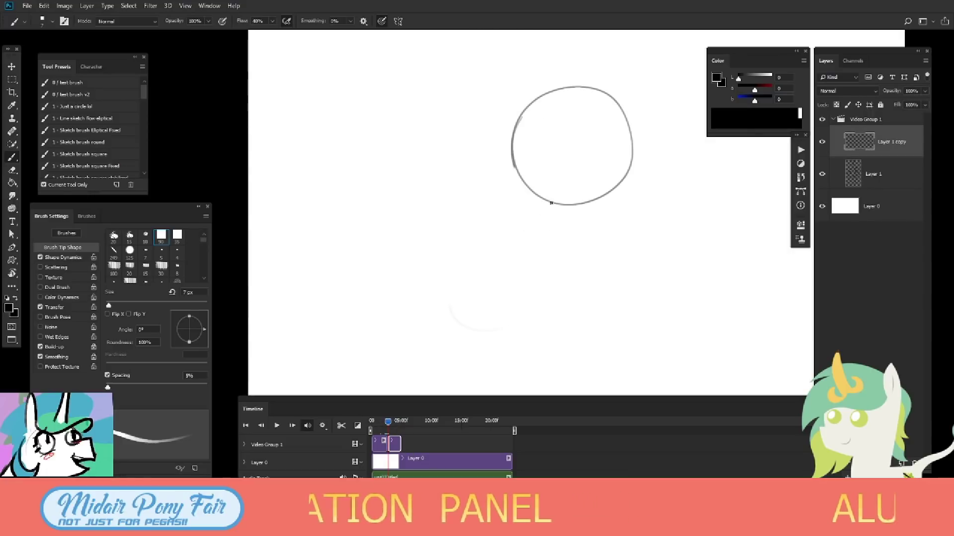
{"action": "left_click_drag", "start_coordinate": [516, 167], "coordinate": [532, 194]}
{"action": "key", "text": "ctrl+z"}
{"action": "left_click_drag", "start_coordinate": [612, 116], "coordinate": [606, 142]}
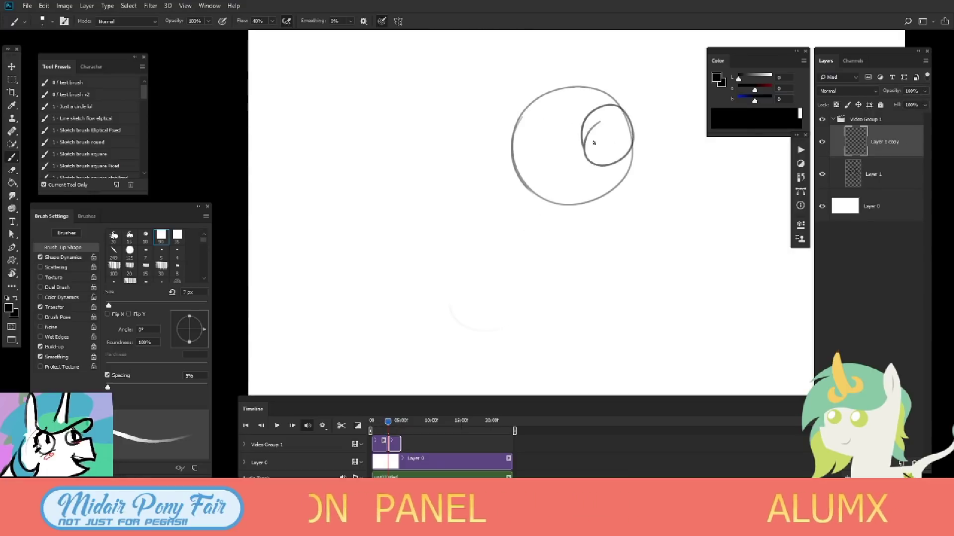
{"action": "key", "text": "ctrl+z"}
{"action": "left_click_drag", "start_coordinate": [615, 104], "coordinate": [598, 125]}
{"action": "left_click_drag", "start_coordinate": [536, 127], "coordinate": [552, 144]}
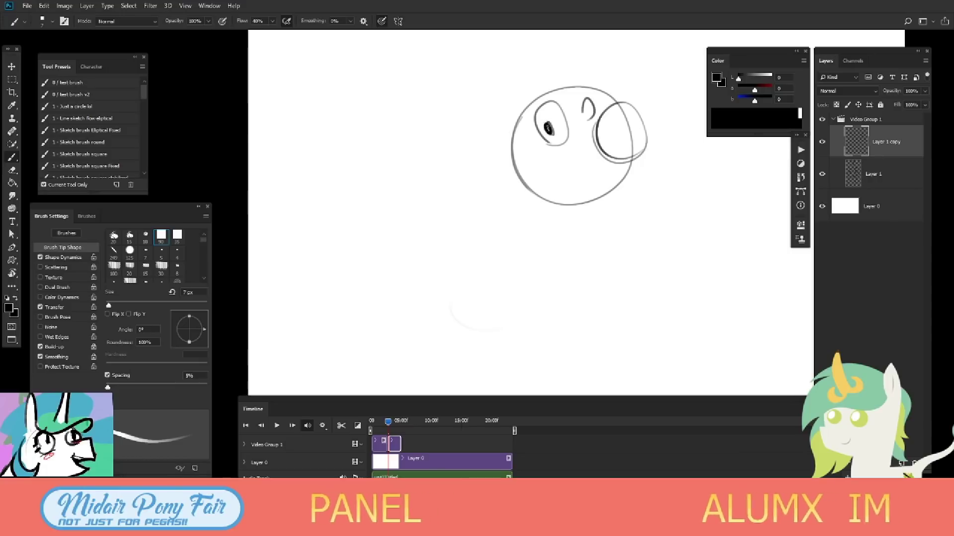
{"action": "left_click_drag", "start_coordinate": [586, 109], "coordinate": [587, 115]}
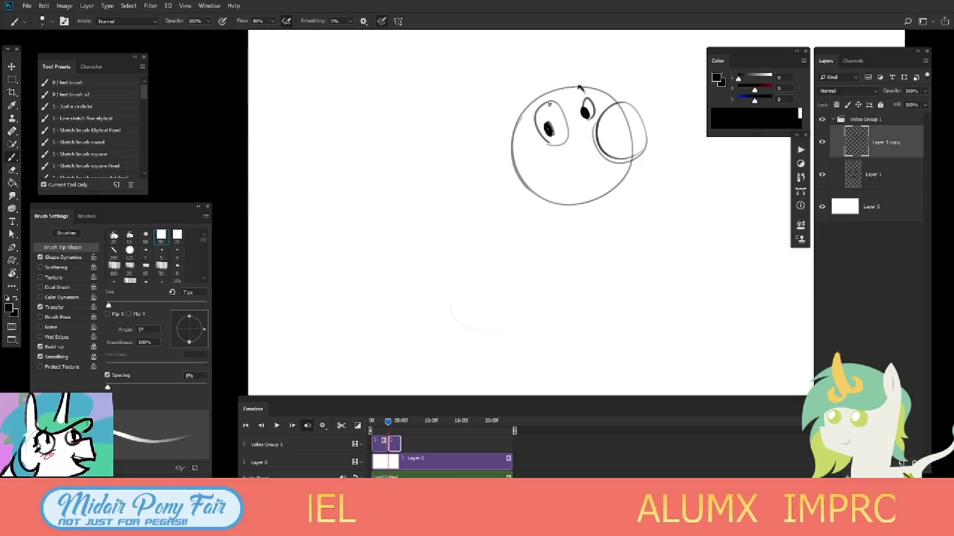
Add a top-left tuft, erase the large right eye circle, and arc a stroke over the head.
{"action": "left_click_drag", "start_coordinate": [530, 104], "coordinate": [557, 91]}
{"action": "key", "text": "e"}
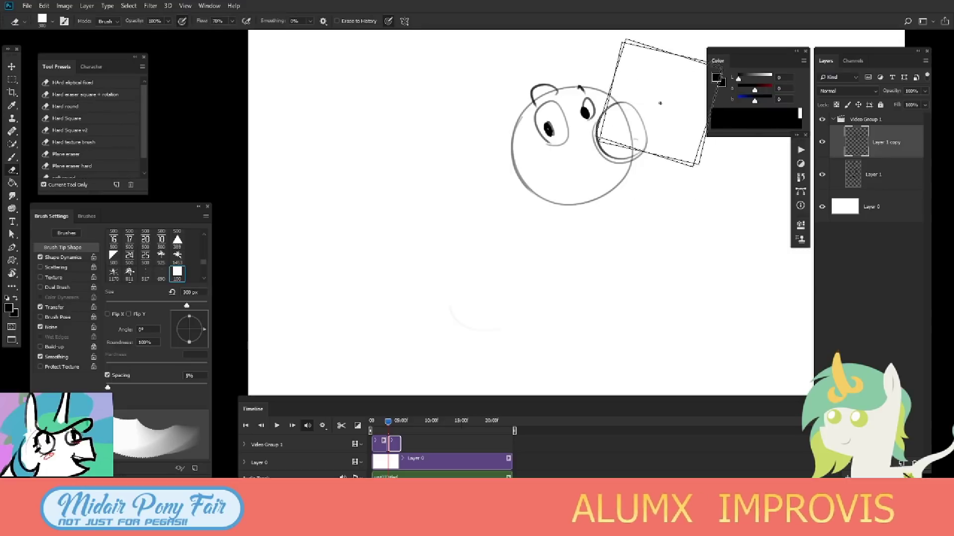
{"action": "left_click_drag", "start_coordinate": [638, 106], "coordinate": [618, 164]}
{"action": "key", "text": "b"}
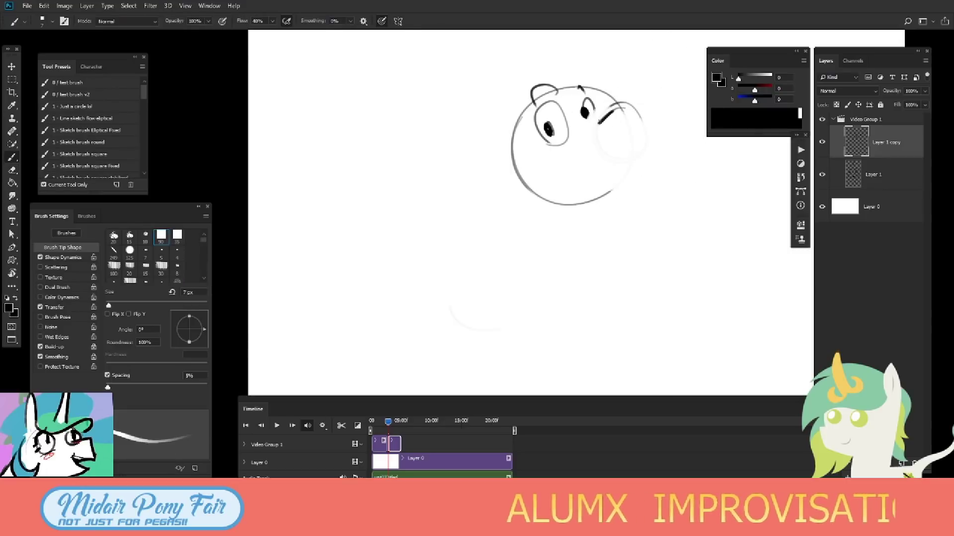
{"action": "left_click_drag", "start_coordinate": [612, 109], "coordinate": [638, 143]}
{"action": "key", "text": "ctrl+z"}
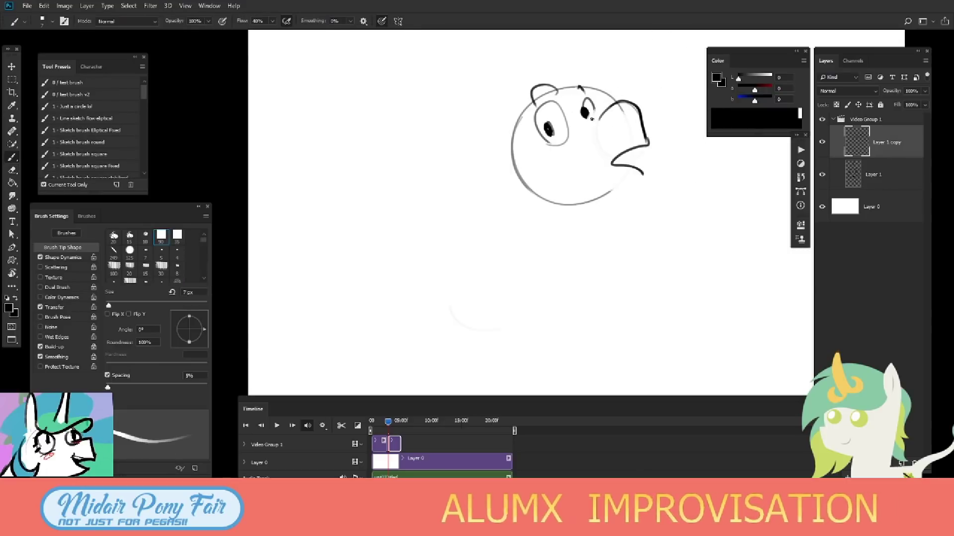
{"action": "key", "text": "ctrl+z"}
{"action": "key", "text": "ctrl+z"}
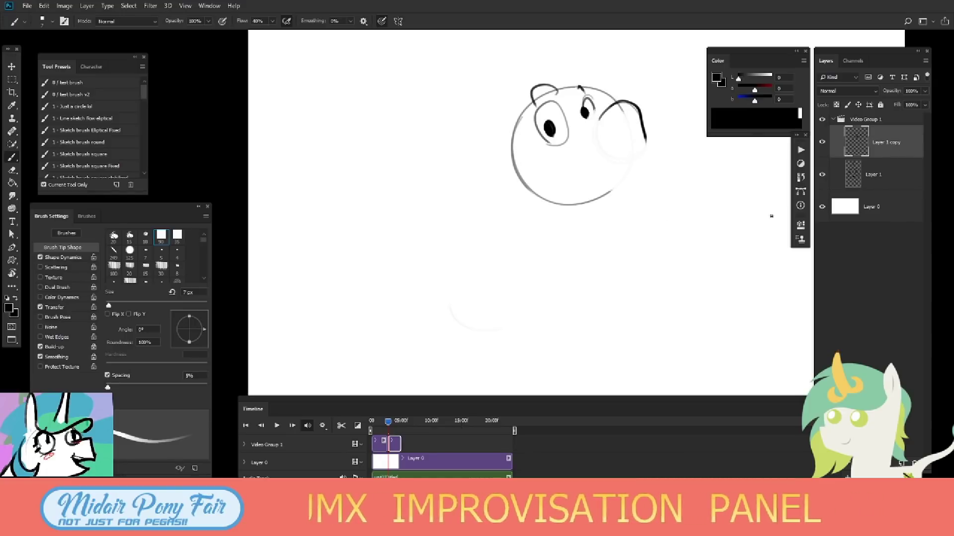
Draw the snout and mouth hook, redraw the left ear, and add a looping mane stroke.
{"action": "left_click_drag", "start_coordinate": [645, 143], "coordinate": [643, 160]}
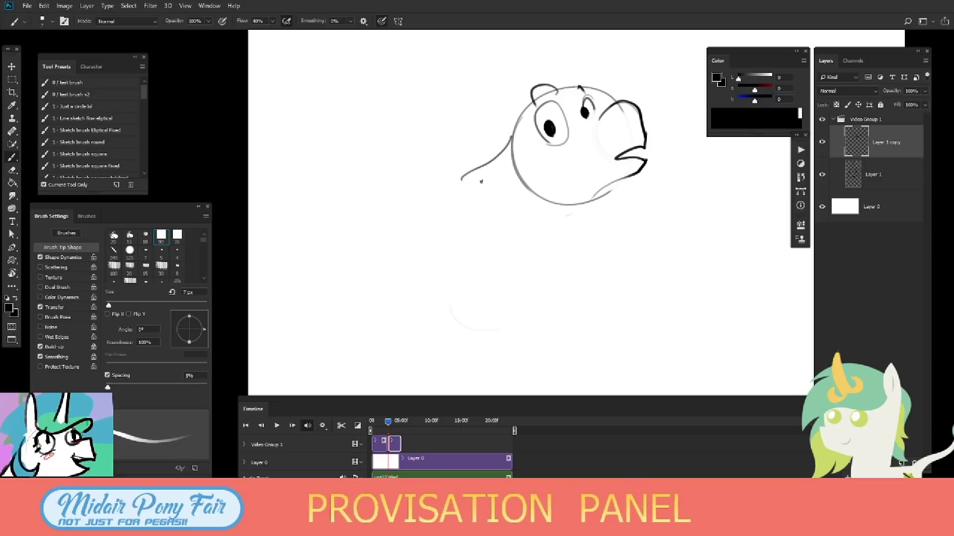
{"action": "key", "text": "ctrl+z"}
{"action": "left_click_drag", "start_coordinate": [512, 142], "coordinate": [495, 164]}
{"action": "left_click_drag", "start_coordinate": [586, 90], "coordinate": [646, 94]}
{"action": "key", "text": "ctrl+z"}
{"action": "left_click_drag", "start_coordinate": [499, 113], "coordinate": [444, 110]}
{"action": "key", "text": "ctrl+z"}
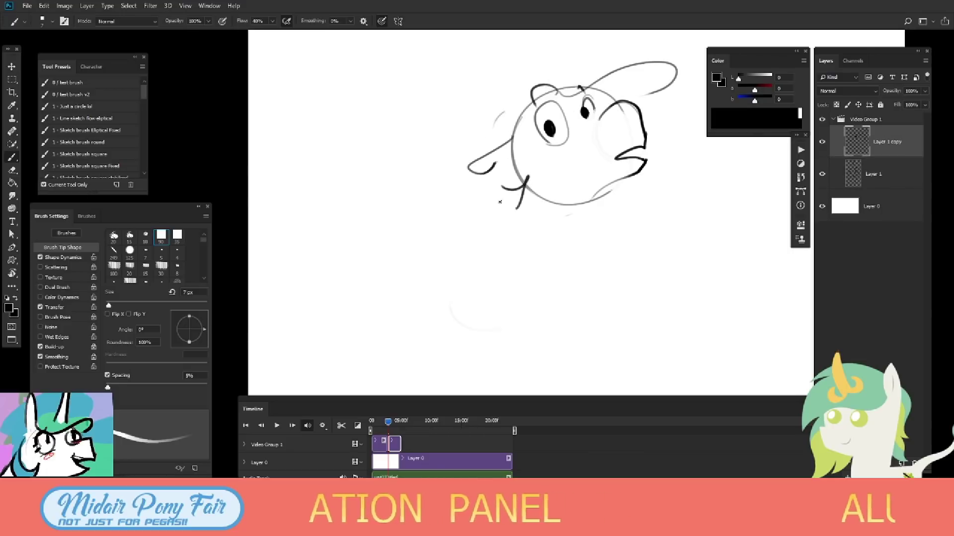
{"action": "key", "text": "ctrl+z"}
{"action": "left_click_drag", "start_coordinate": [526, 164], "coordinate": [505, 190]}
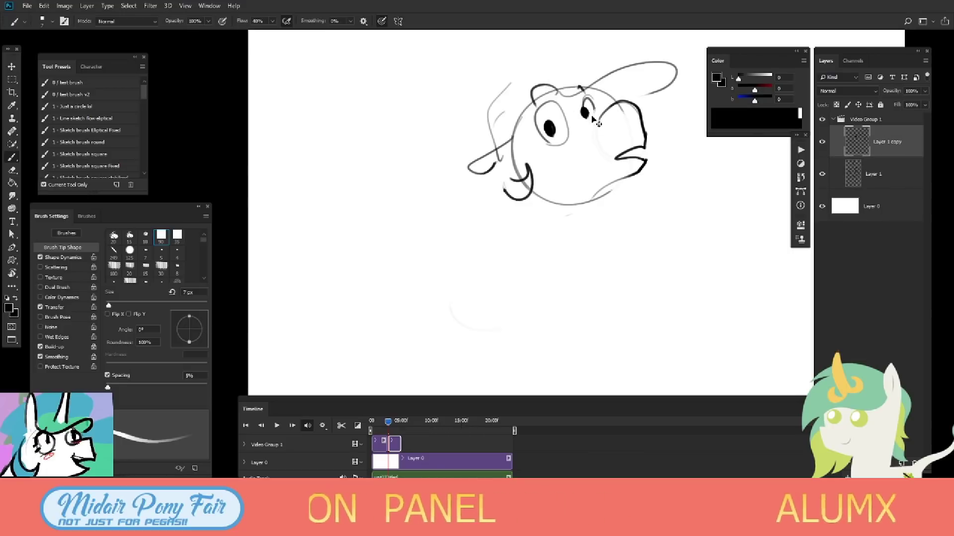
{"action": "scroll", "coordinate": [593, 120], "scroll_direction": "down", "scroll_amount": 2}
{"action": "scroll", "coordinate": [625, 323], "scroll_direction": "down", "scroll_amount": 2}
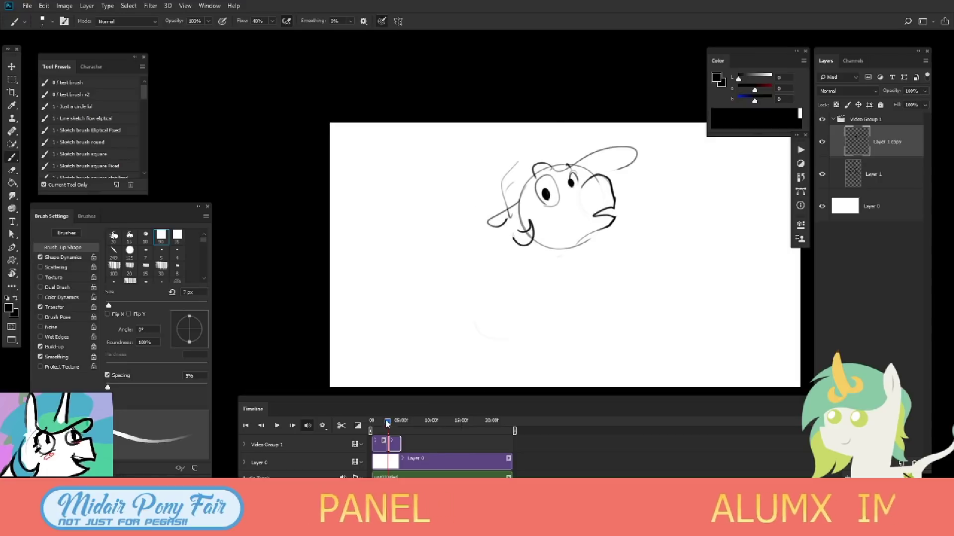
On the next frame, preview the animation and draw the outer neck curve below the head.
{"action": "left_click_drag", "start_coordinate": [387, 423], "coordinate": [392, 423]}
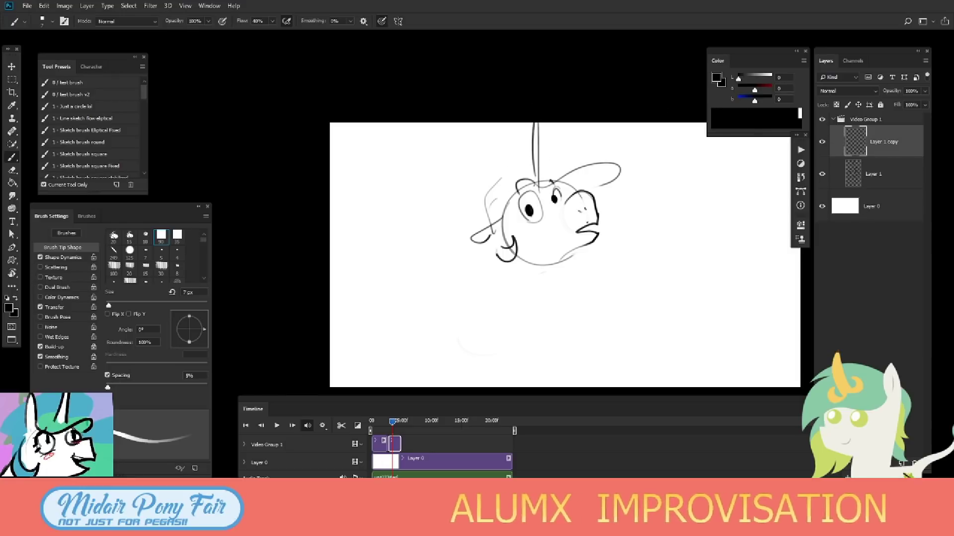
{"action": "key", "text": "space"}
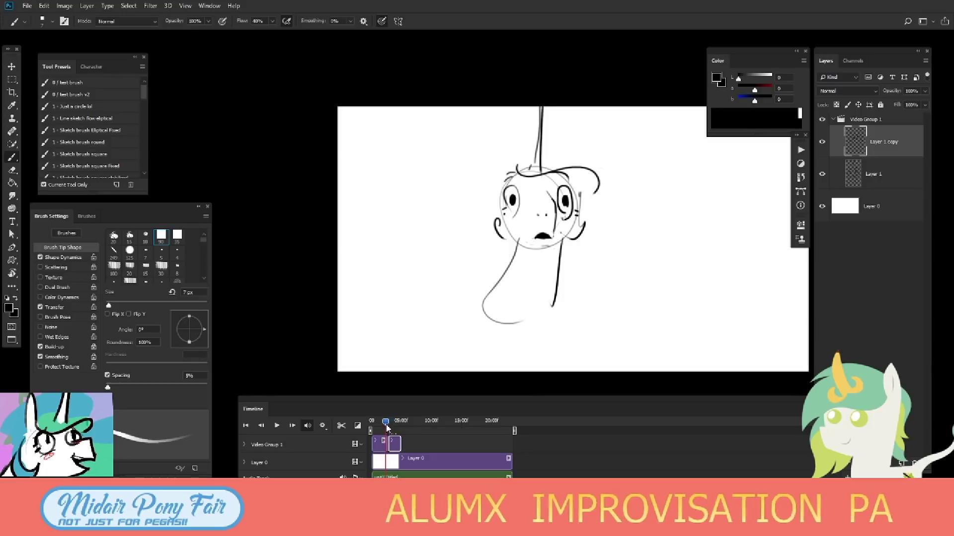
{"action": "key", "text": "space"}
{"action": "left_click_drag", "start_coordinate": [531, 248], "coordinate": [508, 337]}
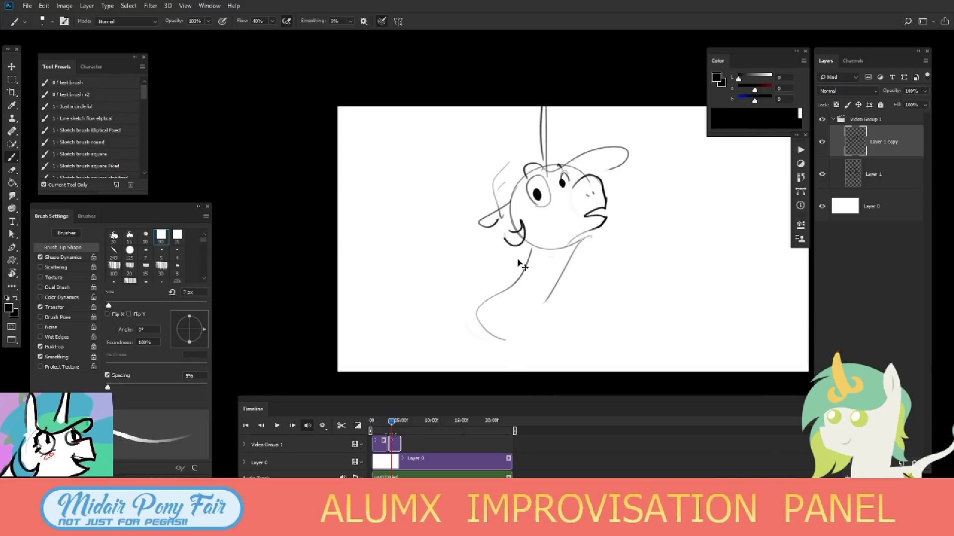
{"action": "key", "text": "ctrl+z"}
{"action": "key", "text": "ctrl+z"}
{"action": "left_click_drag", "start_coordinate": [561, 245], "coordinate": [517, 347]}
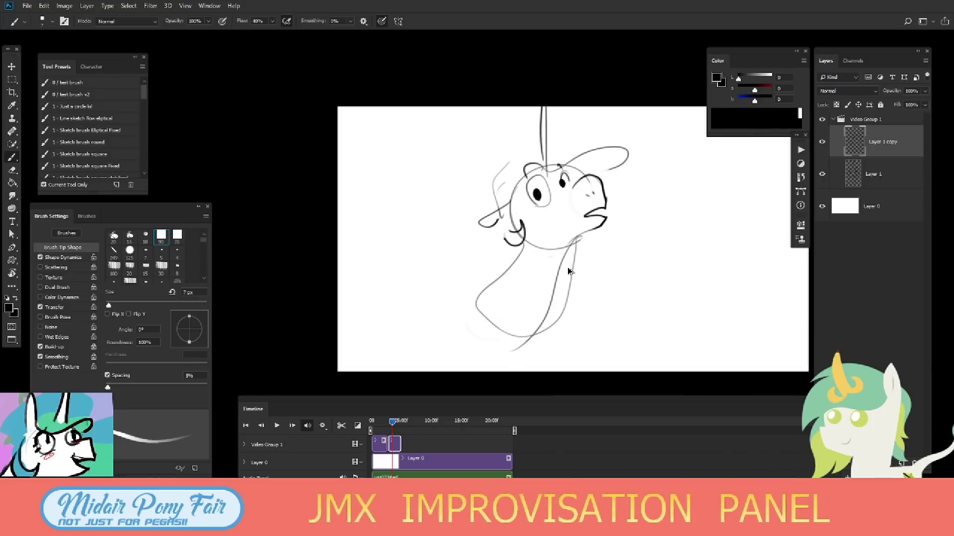
{"action": "key", "text": "ctrl+z"}
{"action": "mouse_move", "coordinate": [562, 244]}
{"action": "left_mouse_down"}
{"action": "mouse_move", "coordinate": [501, 258]}
{"action": "mouse_move", "coordinate": [504, 359]}
{"action": "left_mouse_up"}
On the previous frame, draw a U-shaped neck with an inner curve and Lasso-nudge the left eye.
{"action": "key", "text": "Left"}
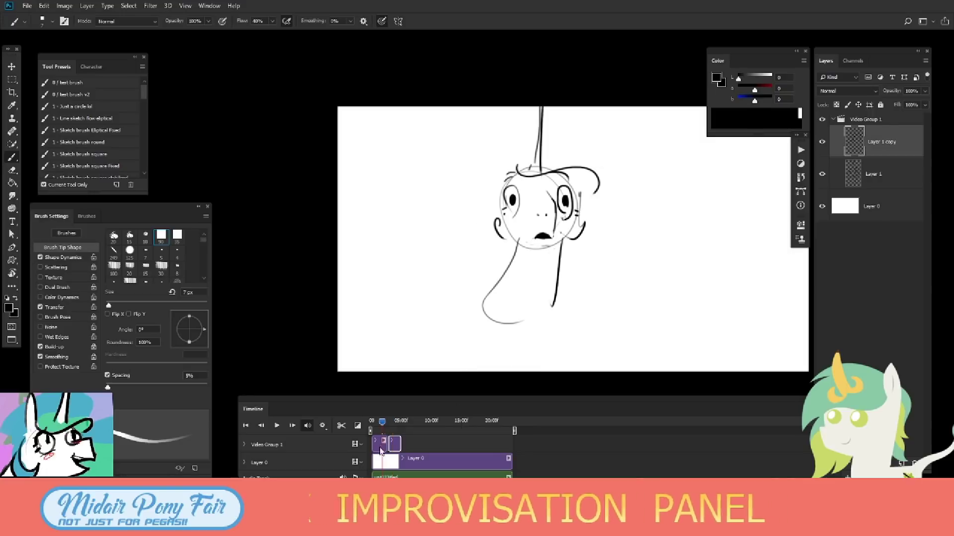
{"action": "left_click_drag", "start_coordinate": [483, 307], "coordinate": [559, 311]}
{"action": "left_click_drag", "start_coordinate": [531, 343], "coordinate": [484, 309]}
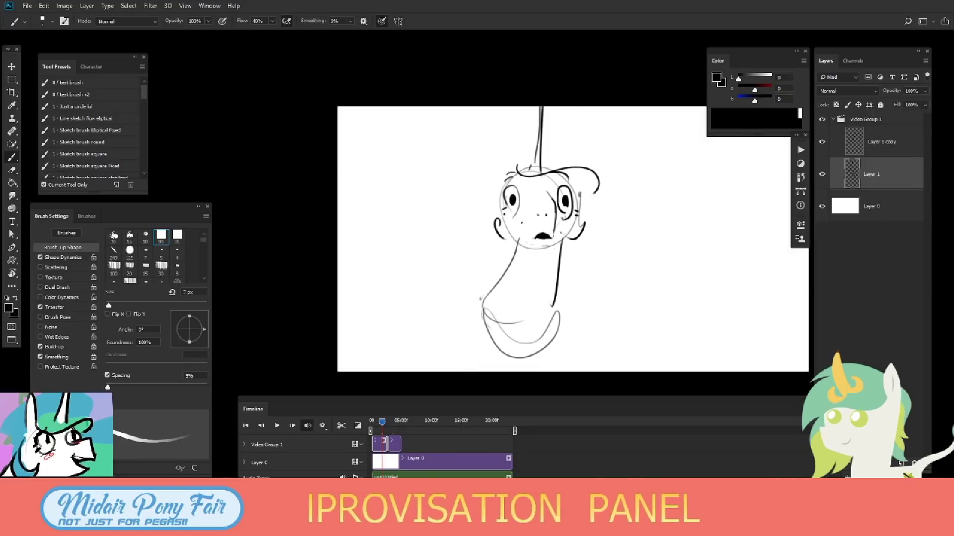
{"action": "key", "text": "l"}
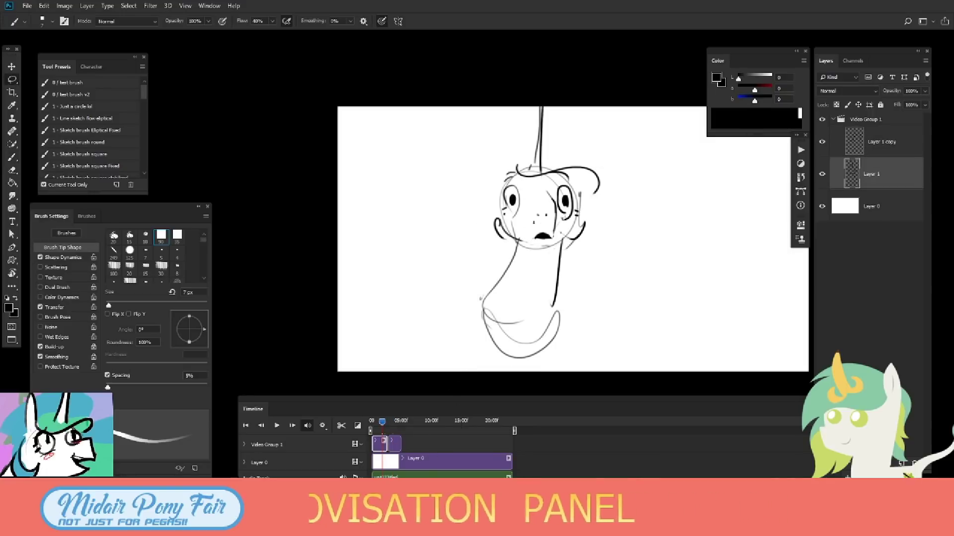
{"action": "mouse_move", "coordinate": [502, 179]}
{"action": "left_mouse_down"}
{"action": "mouse_move", "coordinate": [504, 218]}
{"action": "mouse_move", "coordinate": [538, 211]}
{"action": "left_mouse_up"}
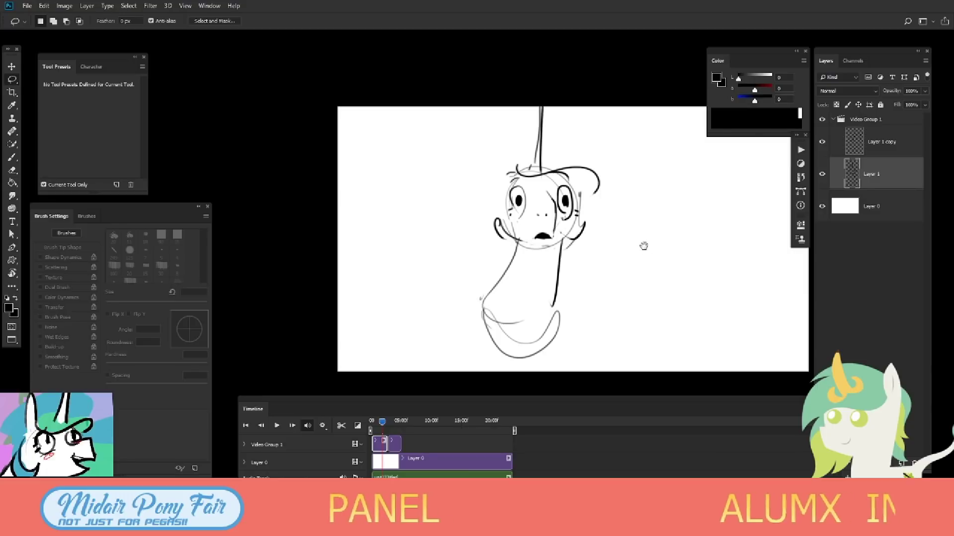
Duplicate the frame into a new layer and rotate its drawing slightly.
{"action": "left_click_drag", "start_coordinate": [643, 246], "coordinate": [663, 225]}
{"action": "key", "text": "space"}
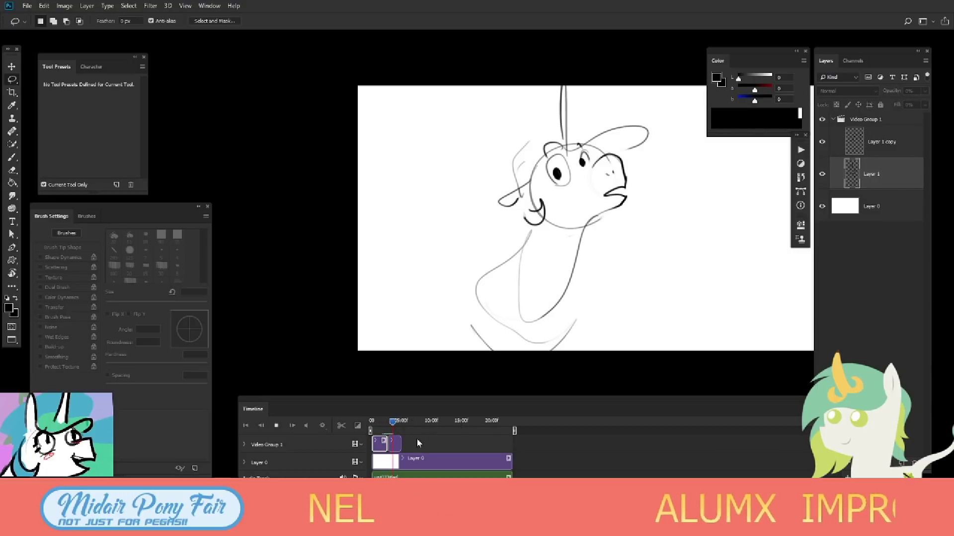
{"action": "key", "text": "space"}
{"action": "key", "text": "ctrl+j"}
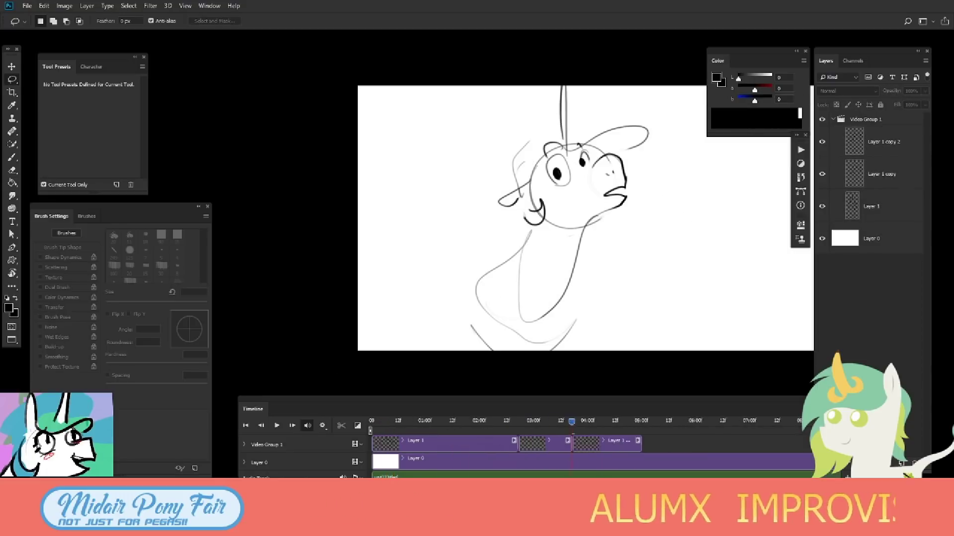
{"action": "key", "text": "ctrl+t"}
{"action": "left_click_drag", "start_coordinate": [561, 90], "coordinate": [570, 93]}
{"action": "key", "text": "Return"}
Erase the old snout lines on the right and redraw a darker snout bottom line.
{"action": "key", "text": "e"}
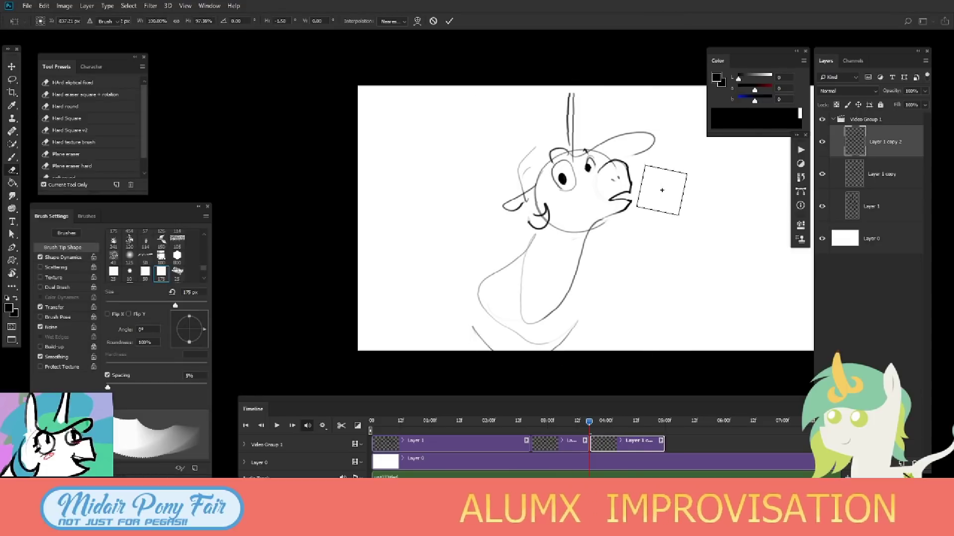
{"action": "mouse_move", "coordinate": [660, 187]}
{"action": "left_mouse_down"}
{"action": "mouse_move", "coordinate": [602, 195]}
{"action": "mouse_move", "coordinate": [619, 162]}
{"action": "mouse_move", "coordinate": [628, 168]}
{"action": "left_mouse_up"}
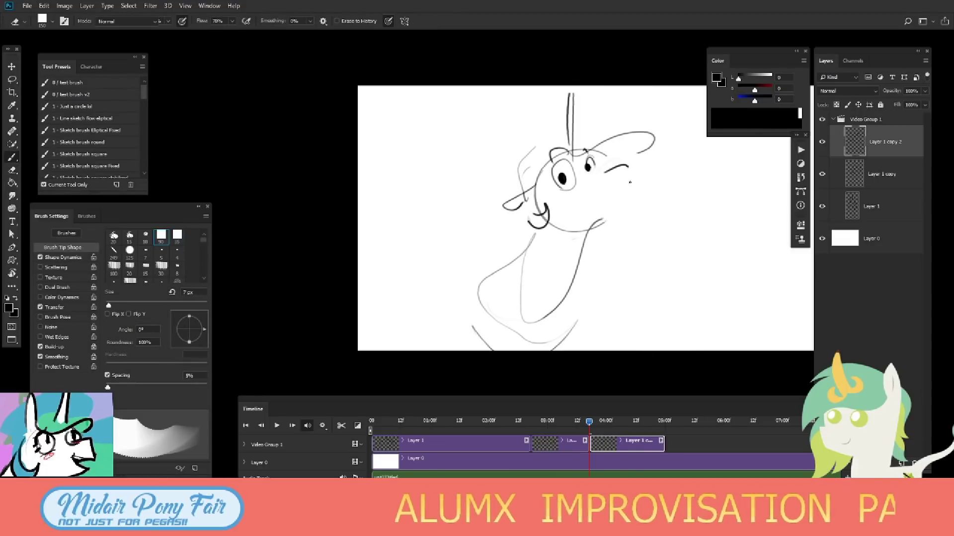
{"action": "key", "text": "b"}
{"action": "left_click_drag", "start_coordinate": [604, 200], "coordinate": [624, 203]}
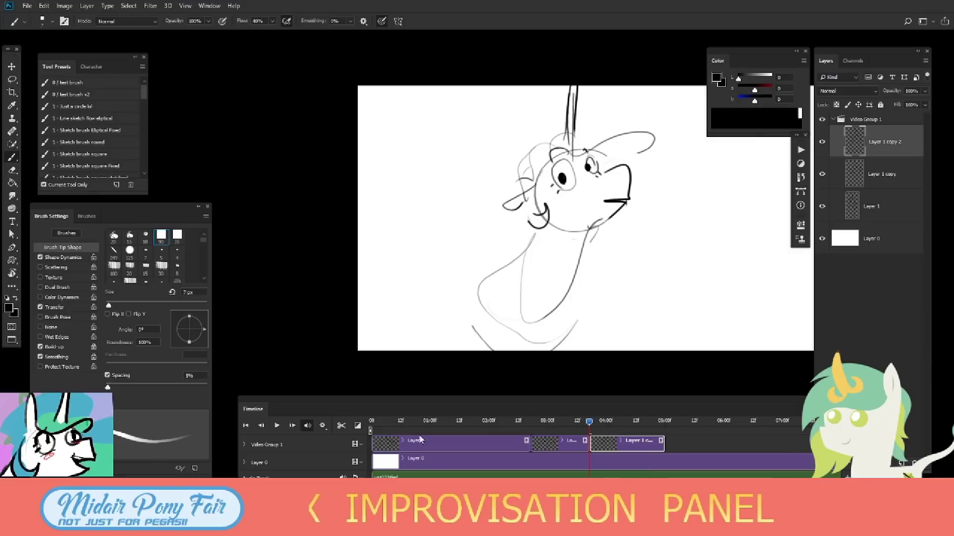
{"action": "key", "text": "space"}
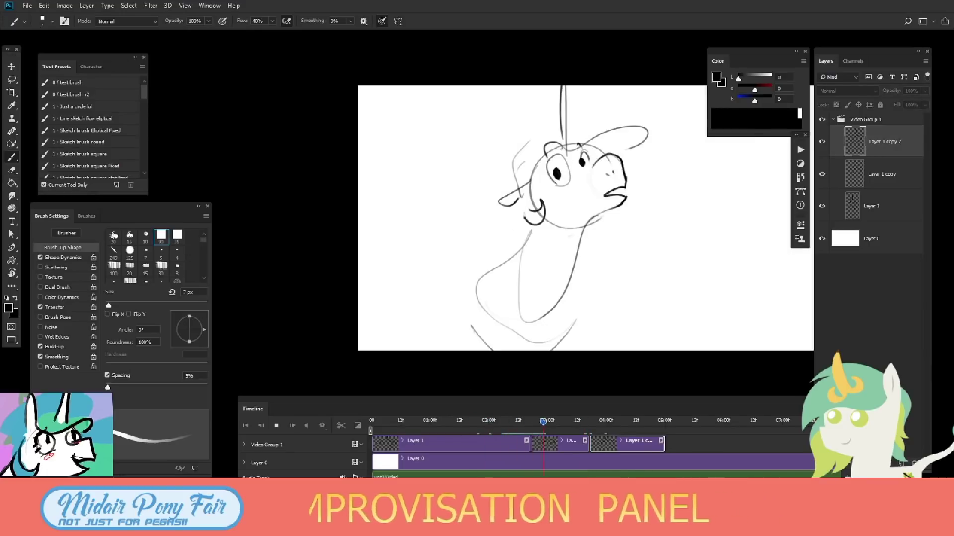
{"action": "key", "text": "space"}
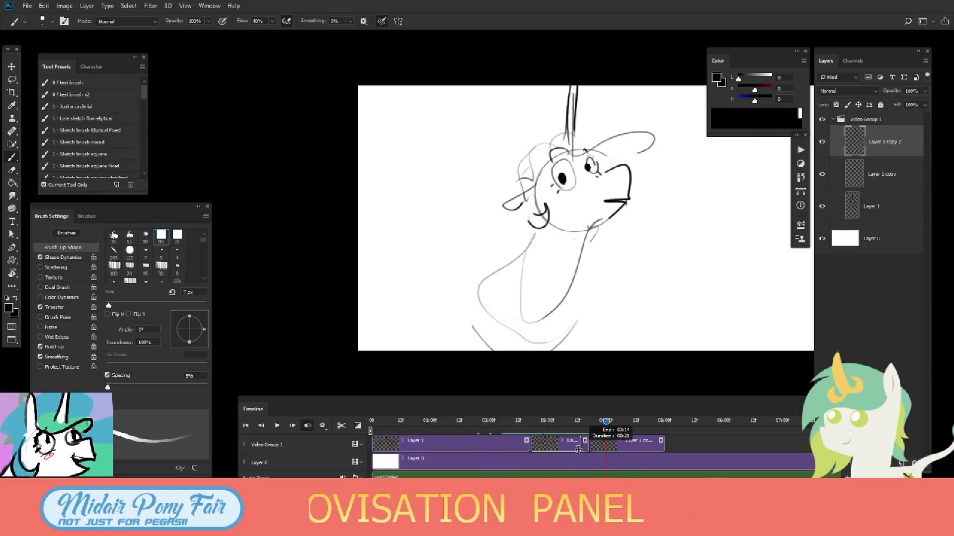
Shorten the second frame's clip, replay it, and duplicate the frame as a fourth layer.
{"action": "left_click_drag", "start_coordinate": [588, 441], "coordinate": [577, 441]}
{"action": "key", "text": "space"}
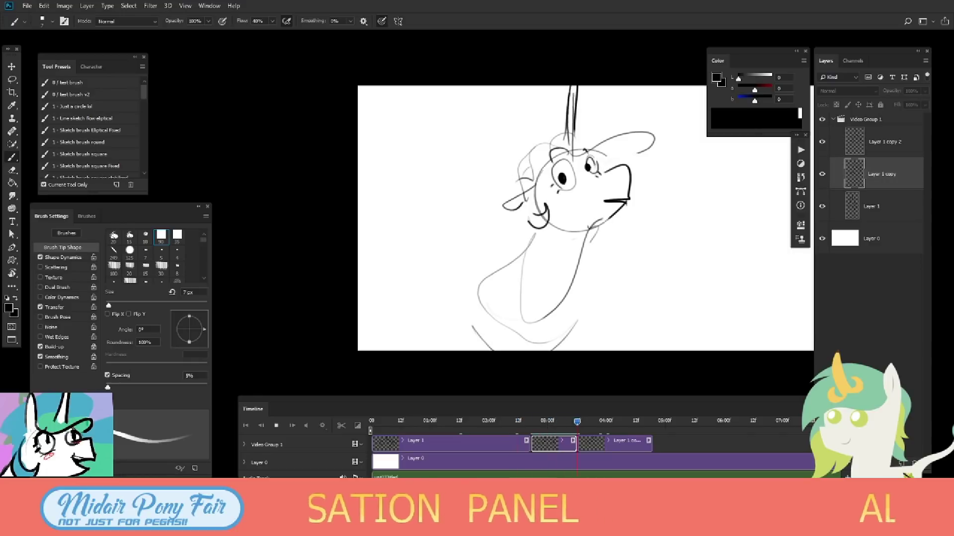
{"action": "key", "text": "space"}
{"action": "key", "text": "ctrl+j"}
Clear the copied sketch from Layer 1 copy 3 with an enlarged eraser.
{"action": "scroll", "coordinate": [713, 302], "scroll_direction": "down", "scroll_amount": 1}
{"action": "key", "text": "e"}
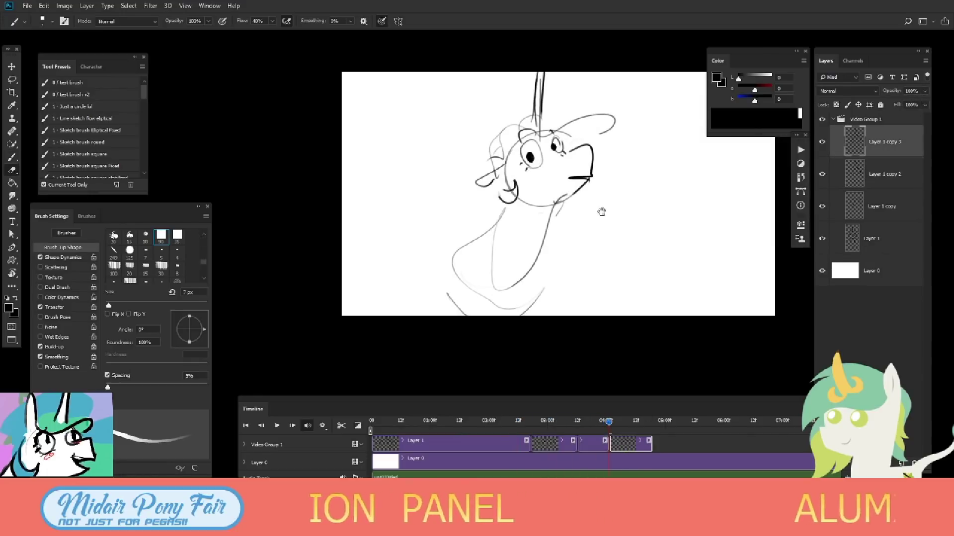
{"action": "key", "text": "bracketright"}
{"action": "key", "text": "bracketright"}
{"action": "key", "text": "bracketright"}
{"action": "left_click_drag", "start_coordinate": [511, 302], "coordinate": [611, 181]}
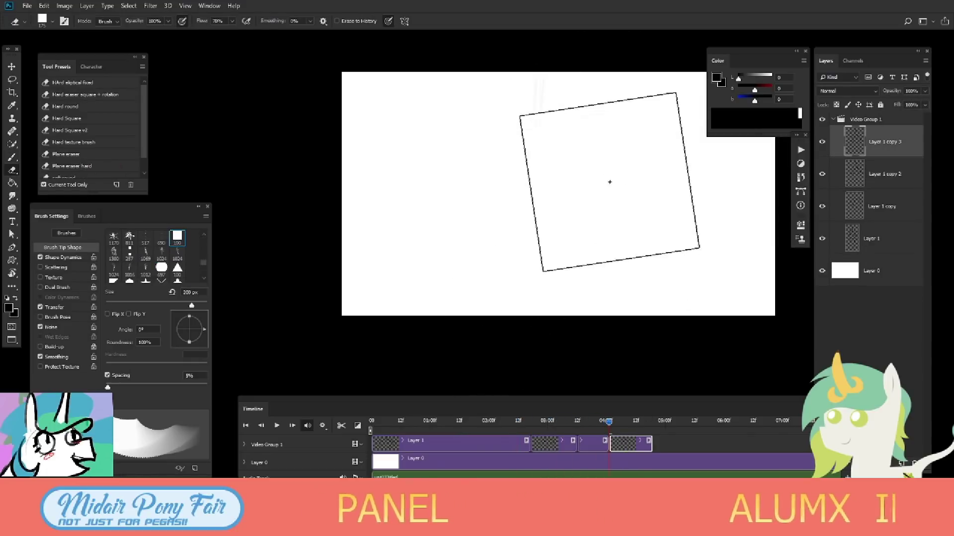
{"action": "key", "text": "b"}
{"action": "mouse_move", "coordinate": [591, 241]}
{"action": "left_mouse_down"}
{"action": "mouse_move", "coordinate": [575, 208]}
{"action": "mouse_move", "coordinate": [568, 224]}
{"action": "left_mouse_up"}
Sketch a round head circle with body strokes and an inner loop.
{"action": "mouse_move", "coordinate": [541, 136]}
{"action": "left_mouse_down"}
{"action": "mouse_move", "coordinate": [557, 144]}
{"action": "mouse_move", "coordinate": [503, 144]}
{"action": "left_mouse_up"}
{"action": "key", "text": "ctrl+z"}
{"action": "key", "text": "ctrl+z"}
{"action": "mouse_move", "coordinate": [564, 111]}
{"action": "left_mouse_down"}
{"action": "mouse_move", "coordinate": [501, 149]}
{"action": "mouse_move", "coordinate": [541, 234]}
{"action": "left_mouse_up"}
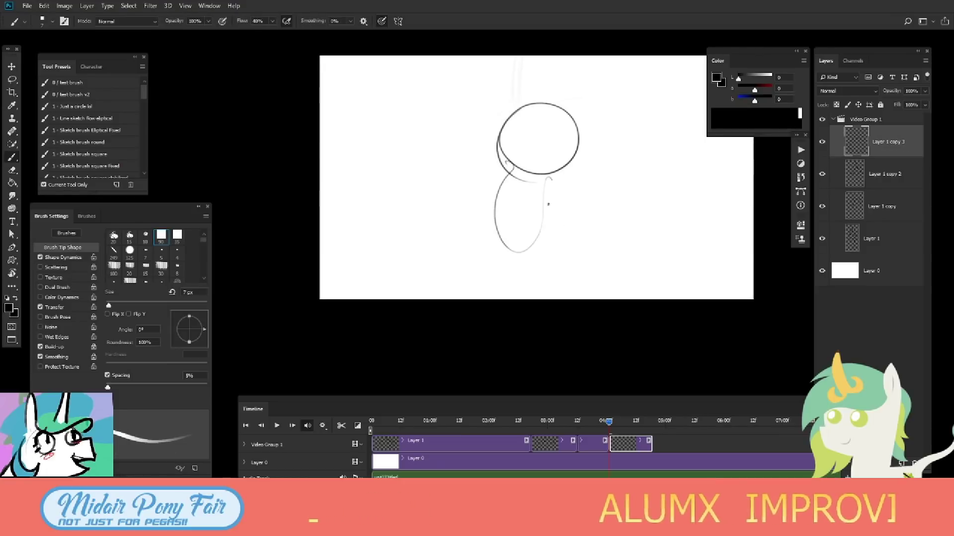
{"action": "left_click_drag", "start_coordinate": [549, 179], "coordinate": [551, 257]}
{"action": "left_click_drag", "start_coordinate": [536, 258], "coordinate": [476, 247]}
{"action": "key", "text": "ctrl+z"}
{"action": "key", "text": "ctrl+z"}
{"action": "key", "text": "ctrl+z"}
{"action": "mouse_move", "coordinate": [512, 184]}
{"action": "left_mouse_down"}
{"action": "mouse_move", "coordinate": [571, 139]}
{"action": "mouse_move", "coordinate": [517, 179]}
{"action": "mouse_move", "coordinate": [502, 276]}
{"action": "left_mouse_up"}
{"action": "left_click_drag", "start_coordinate": [537, 188], "coordinate": [534, 263]}
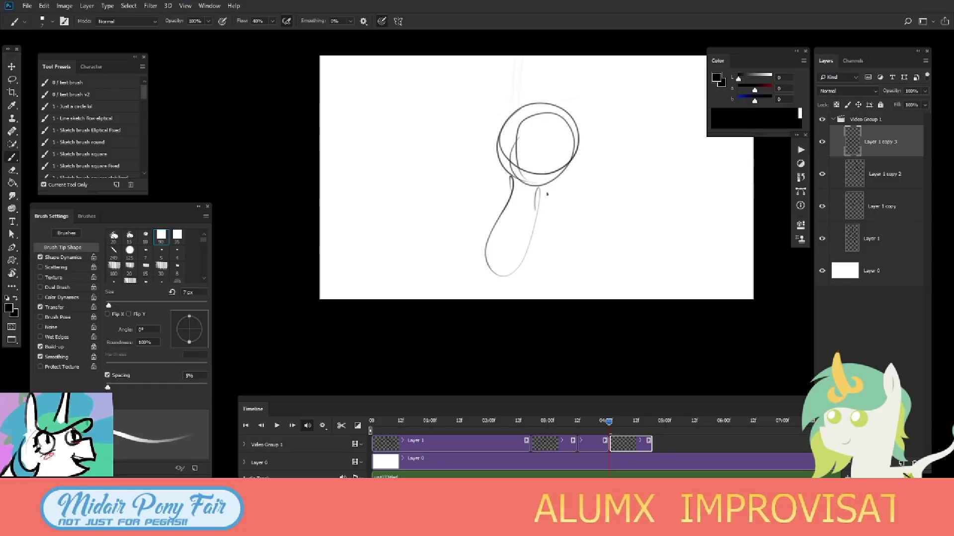
{"action": "key", "text": "e"}
{"action": "key", "text": "b"}
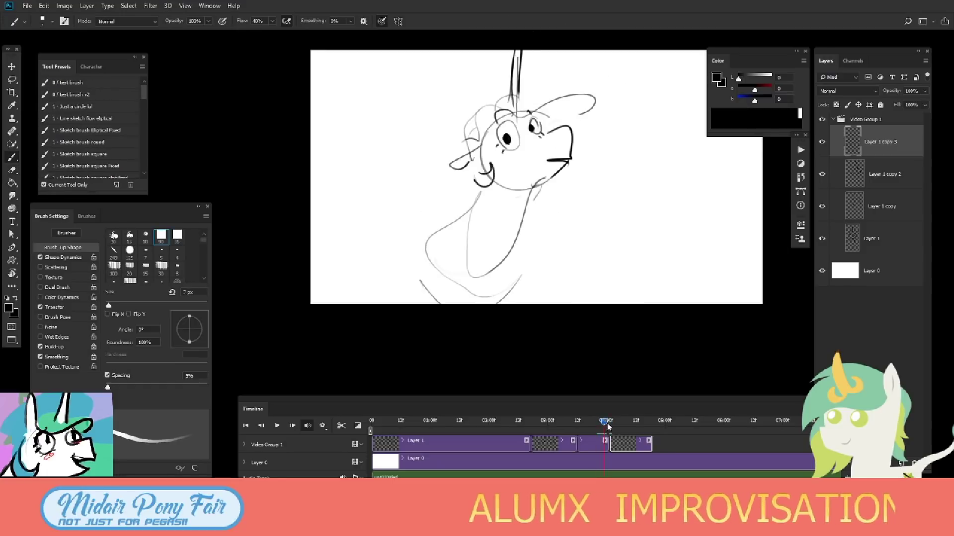
Draw both eyes, a curve below the snout, mane strokes, two ears and legs.
{"action": "left_click_drag", "start_coordinate": [561, 155], "coordinate": [540, 151]}
{"action": "left_click_drag", "start_coordinate": [522, 114], "coordinate": [528, 149]}
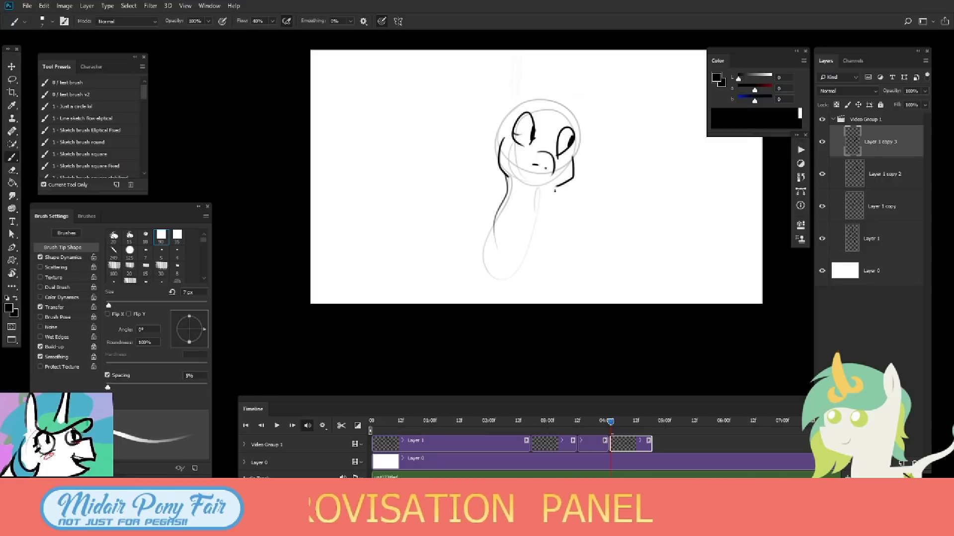
{"action": "key", "text": "ctrl+z"}
{"action": "left_click_drag", "start_coordinate": [524, 178], "coordinate": [539, 196]}
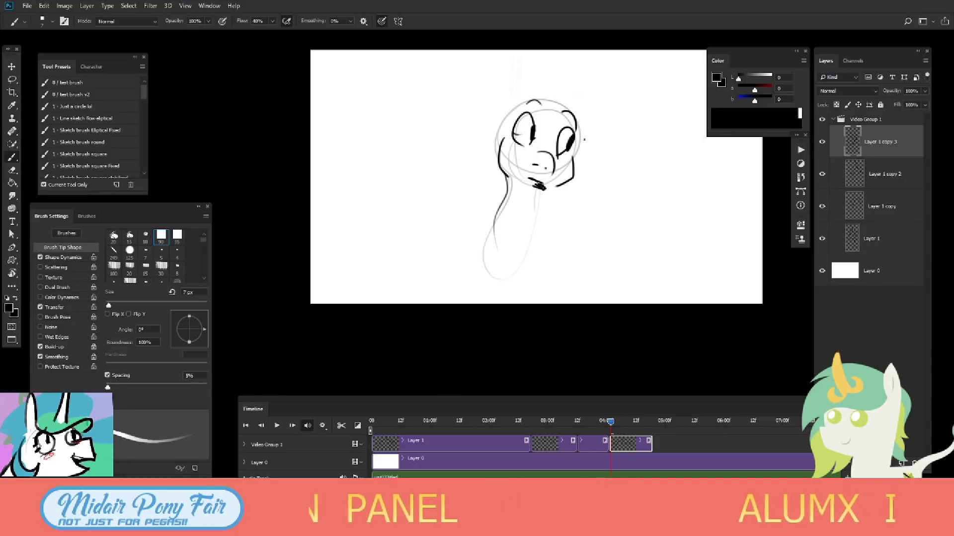
{"action": "left_click_drag", "start_coordinate": [586, 103], "coordinate": [582, 121]}
{"action": "mouse_move", "coordinate": [539, 99]}
{"action": "left_mouse_down"}
{"action": "mouse_move", "coordinate": [526, 62]}
{"action": "mouse_move", "coordinate": [590, 145]}
{"action": "mouse_move", "coordinate": [596, 82]}
{"action": "mouse_move", "coordinate": [545, 57]}
{"action": "left_mouse_up"}
{"action": "key", "text": "ctrl+z"}
{"action": "key", "text": "ctrl+z"}
{"action": "left_click_drag", "start_coordinate": [496, 137], "coordinate": [498, 158]}
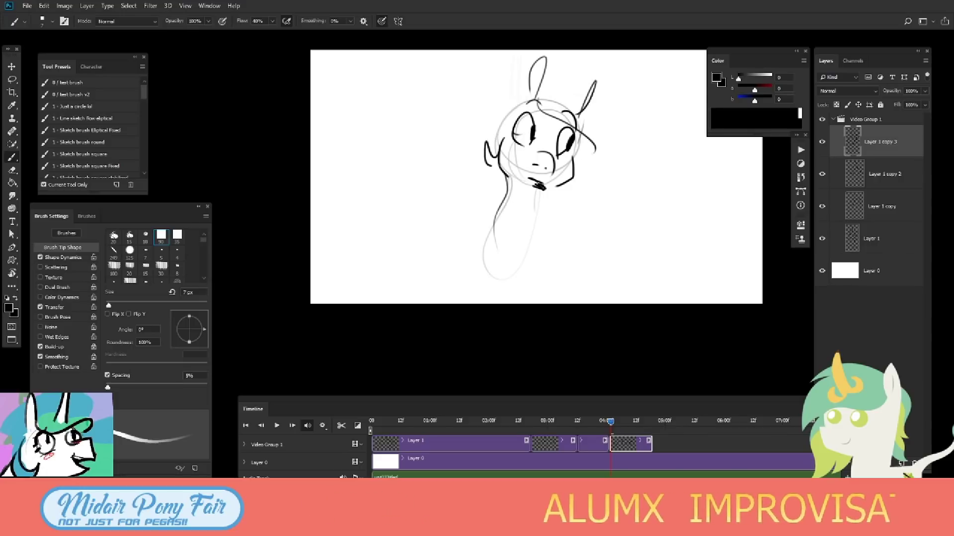
{"action": "left_click_drag", "start_coordinate": [584, 174], "coordinate": [520, 295]}
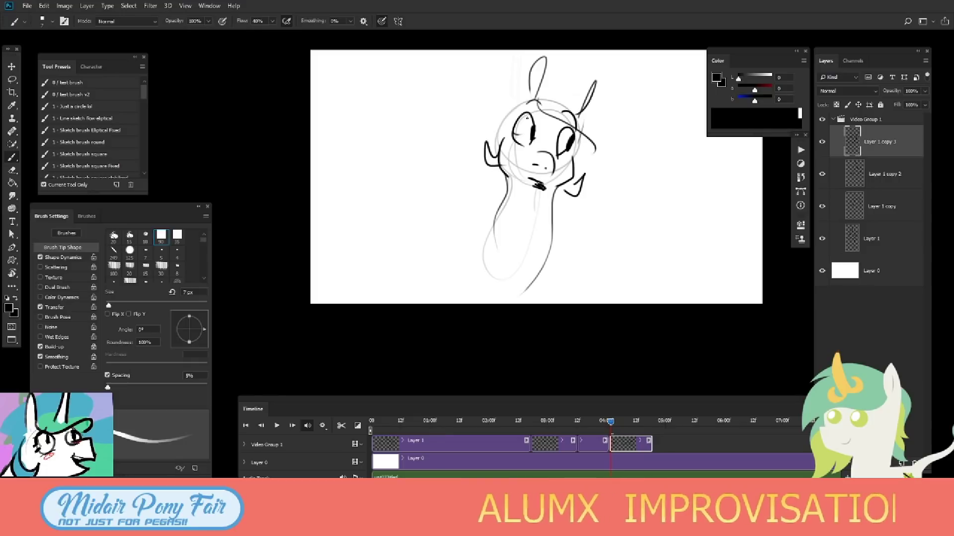
Duplicate the frame as Layer 1 copy 4 and try a slight rotation, then cancel it.
{"action": "key", "text": "space"}
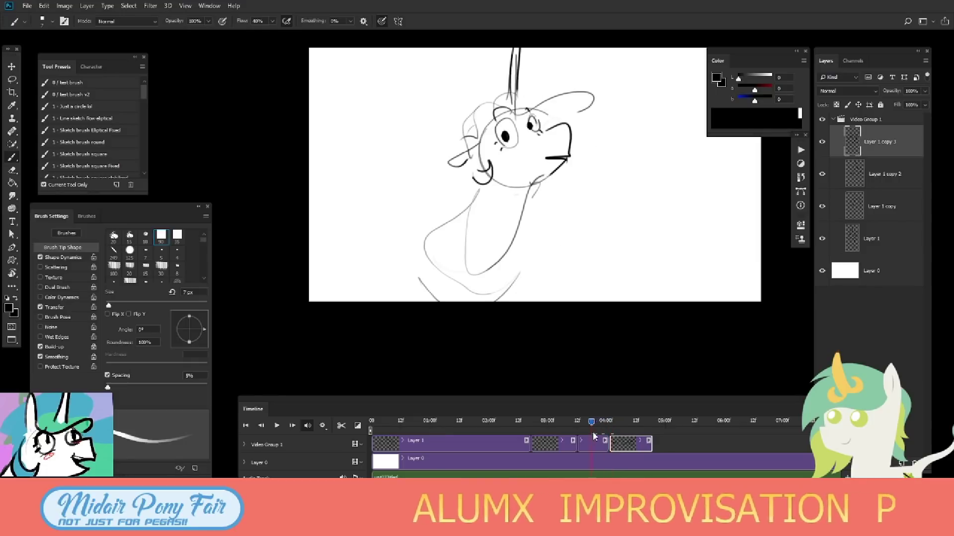
{"action": "key", "text": "space"}
{"action": "key", "text": "ctrl+j"}
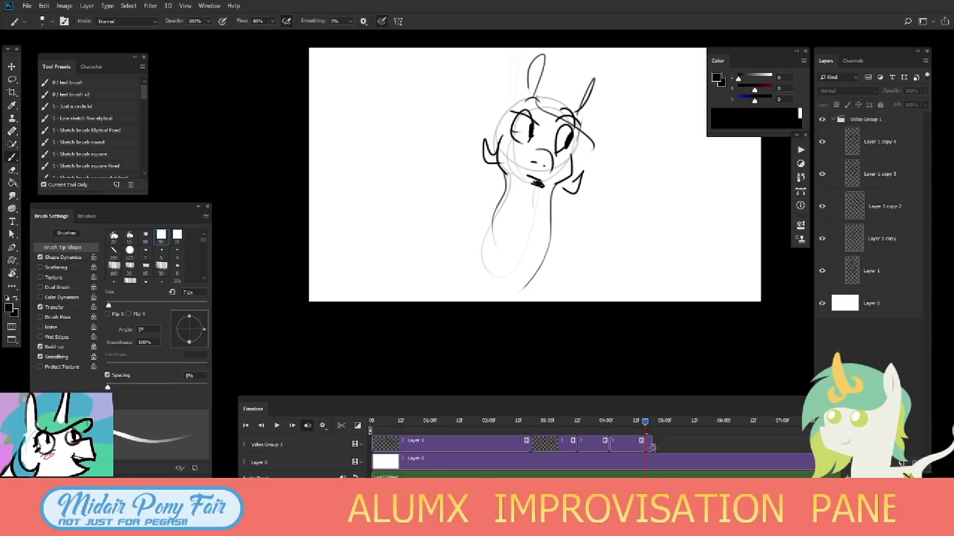
{"action": "key", "text": "e"}
{"action": "key", "text": "ctrl+t"}
{"action": "left_click_drag", "start_coordinate": [659, 198], "coordinate": [588, 260]}
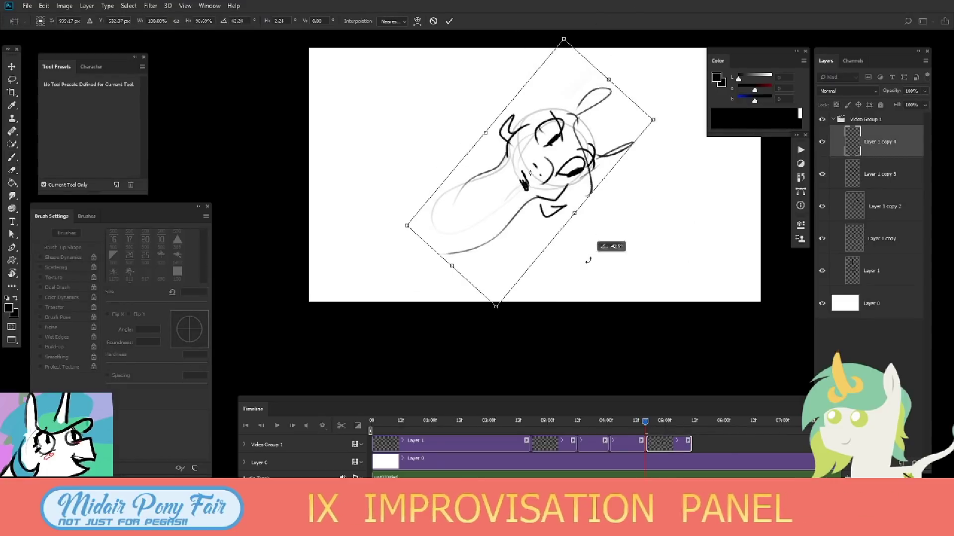
{"action": "key", "text": "Escape"}
Sketch a round front-facing head over the old drawing, undoing stray loop and neck strokes.
{"action": "key", "text": "ctrl+z"}
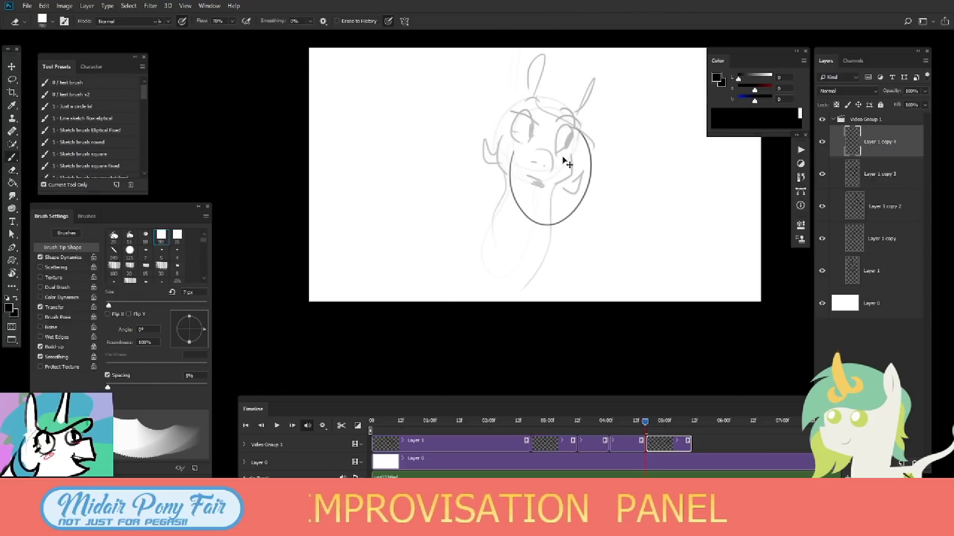
{"action": "key", "text": "b"}
{"action": "mouse_move", "coordinate": [527, 104]}
{"action": "left_mouse_down"}
{"action": "mouse_move", "coordinate": [558, 181]}
{"action": "mouse_move", "coordinate": [550, 268]}
{"action": "left_mouse_up"}
{"action": "key", "text": "ctrl+z"}
{"action": "key", "text": "b"}
{"action": "key", "text": "ctrl+z"}
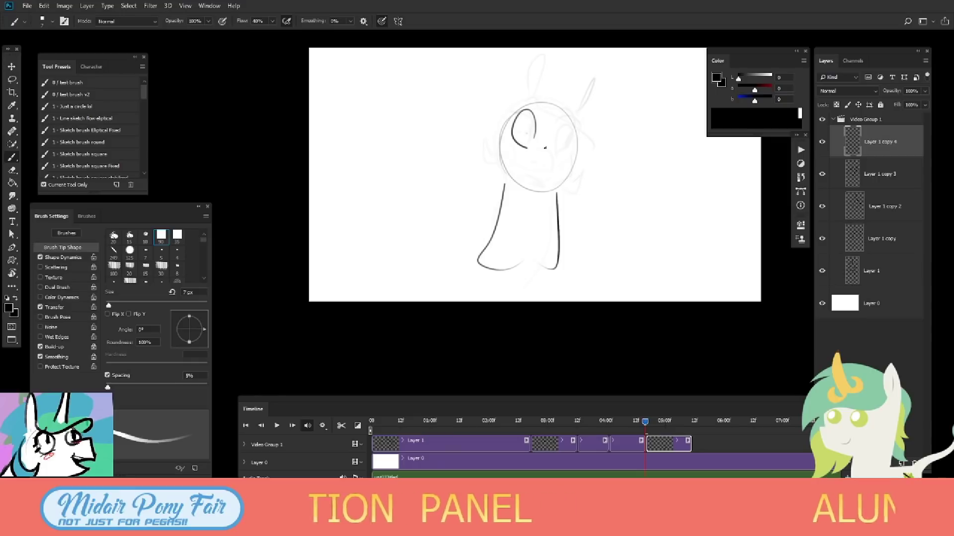
Skew and shorten the new head sketch with Free Transform, then compare frames.
{"action": "key", "text": "ctrl+t"}
{"action": "left_click_drag", "start_coordinate": [535, 53], "coordinate": [510, 60]}
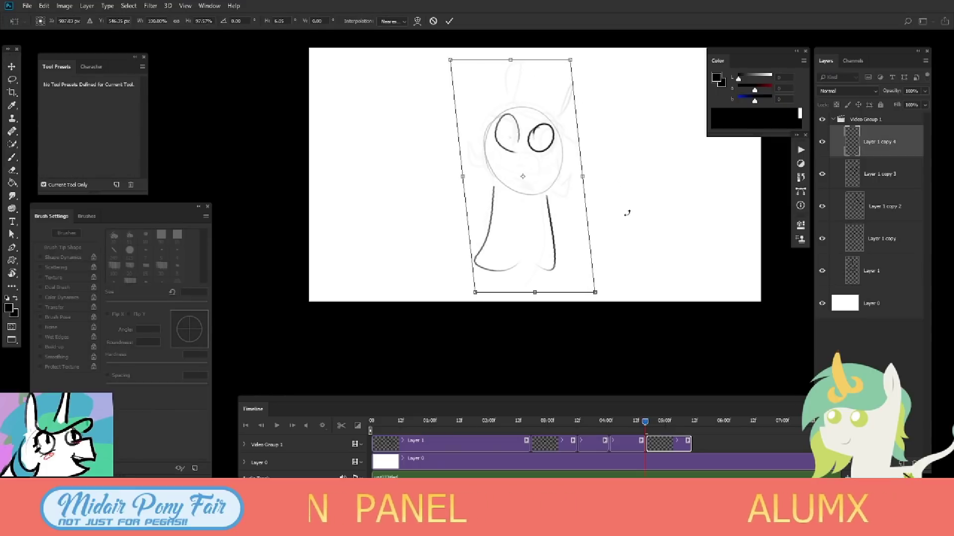
{"action": "key", "text": "Return"}
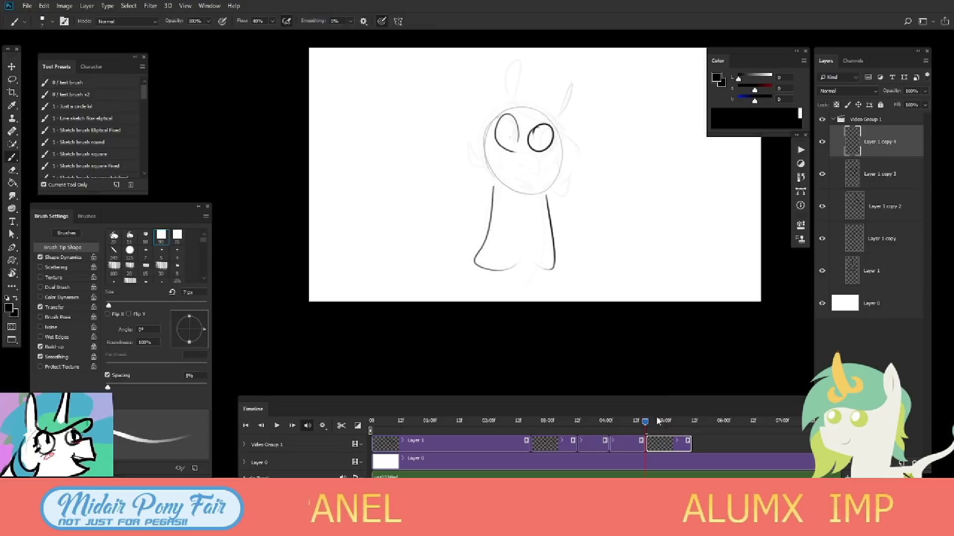
{"action": "left_click_drag", "start_coordinate": [654, 421], "coordinate": [658, 429]}
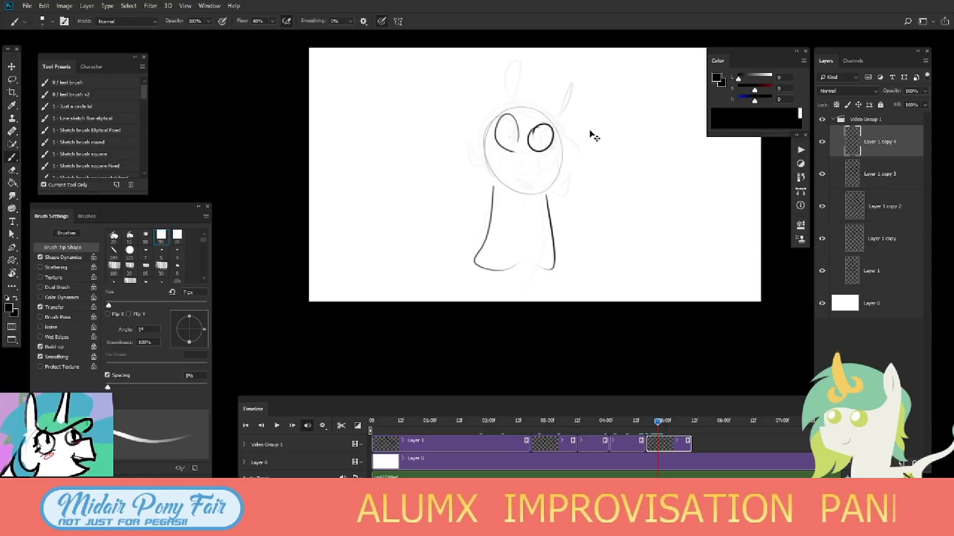
Bring the new frame's head near upright and squash it with Free Transform.
{"action": "key", "text": "ctrl+t"}
{"action": "left_click_drag", "start_coordinate": [549, 82], "coordinate": [510, 47]}
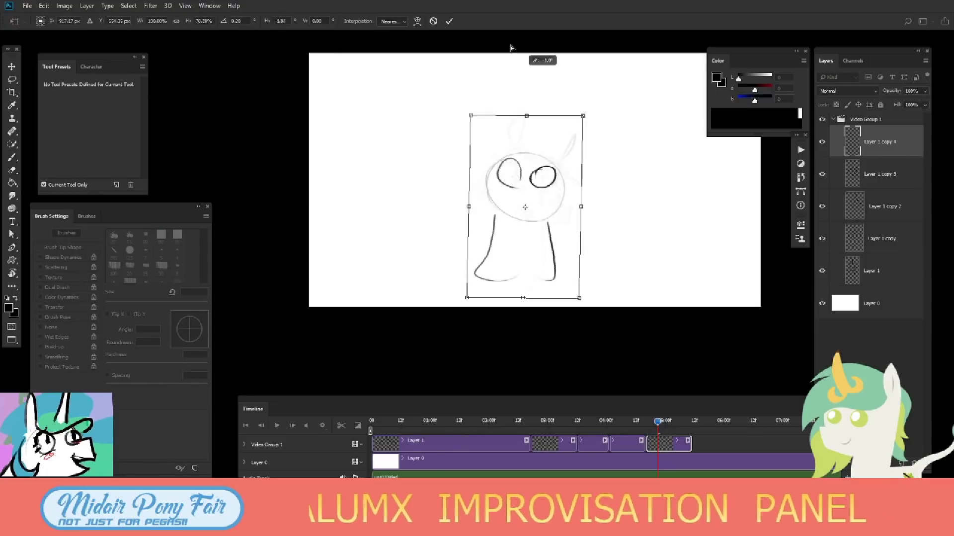
{"action": "left_click_drag", "start_coordinate": [526, 116], "coordinate": [596, 244]}
{"action": "key", "text": "Return"}
{"action": "key", "text": "b"}
Split the Layer 1 clip at 02:15 and skew the Layer 1 copy 5 drawing right.
{"action": "left_click_drag", "start_coordinate": [658, 421], "coordinate": [508, 421]}
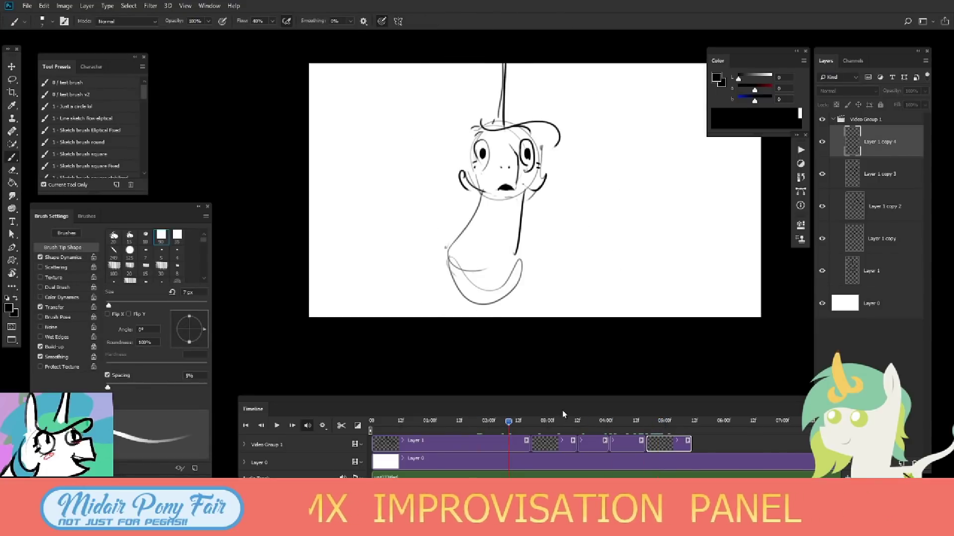
{"action": "key", "text": "space"}
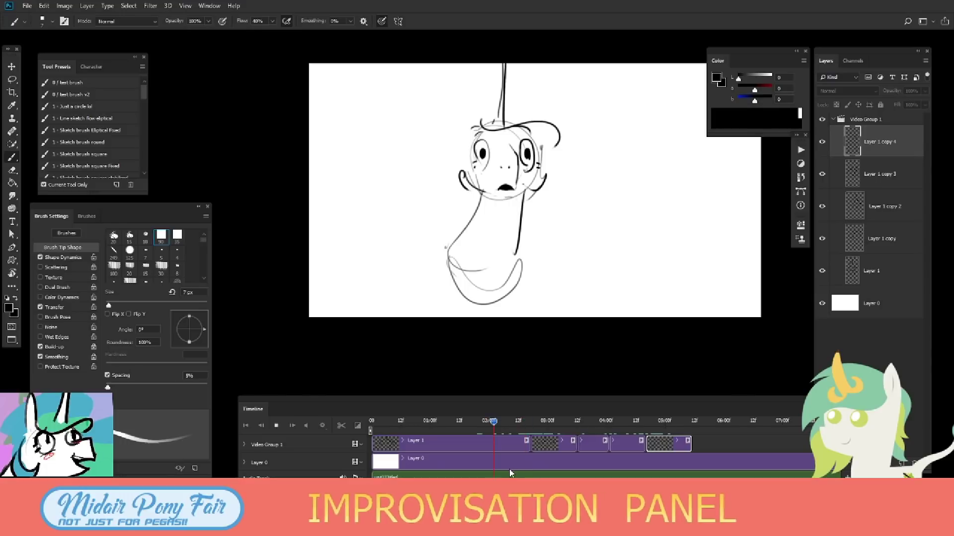
{"action": "key", "text": "space"}
{"action": "key", "text": "ctrl+j"}
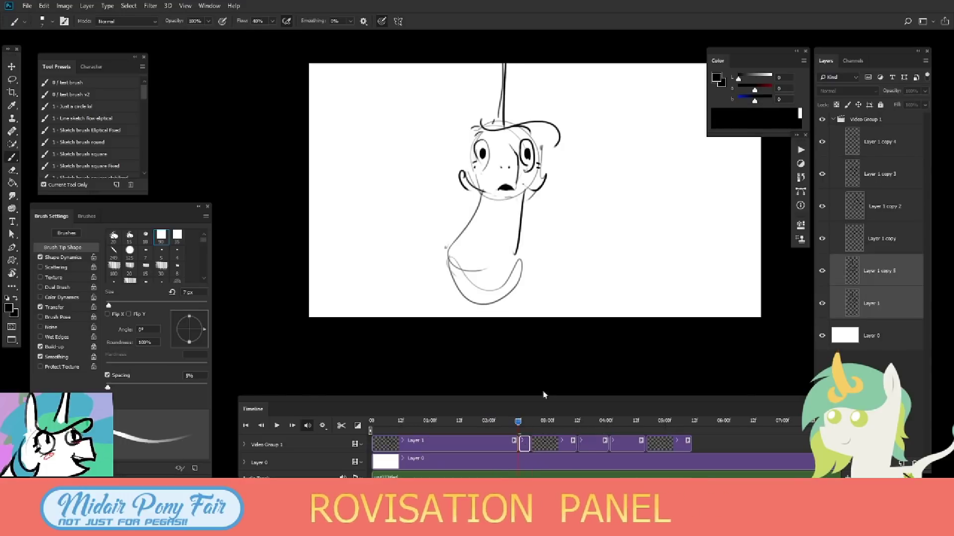
{"action": "key", "text": "ctrl+t"}
{"action": "left_click_drag", "start_coordinate": [503, 63], "coordinate": [522, 71]}
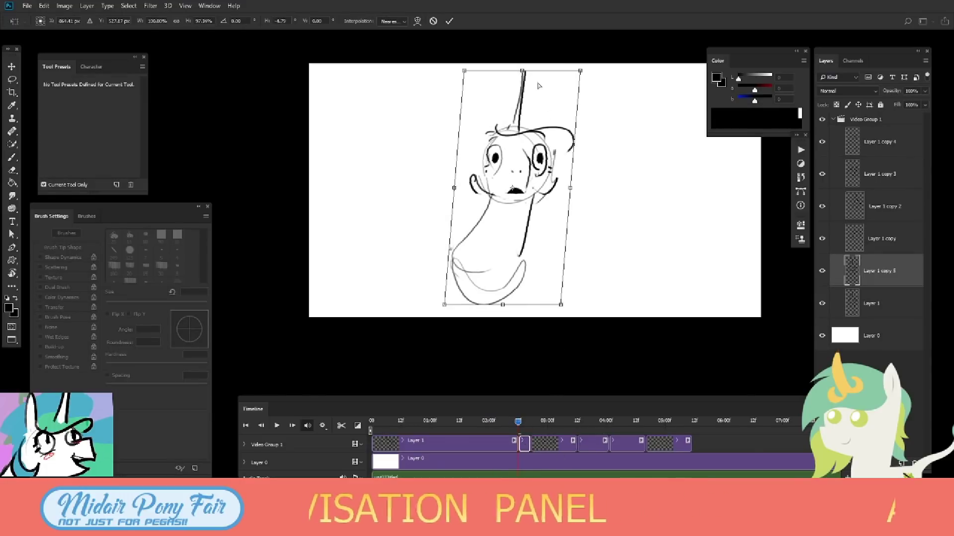
{"action": "key", "text": "Return"}
{"action": "left_click_drag", "start_coordinate": [505, 425], "coordinate": [530, 423]}
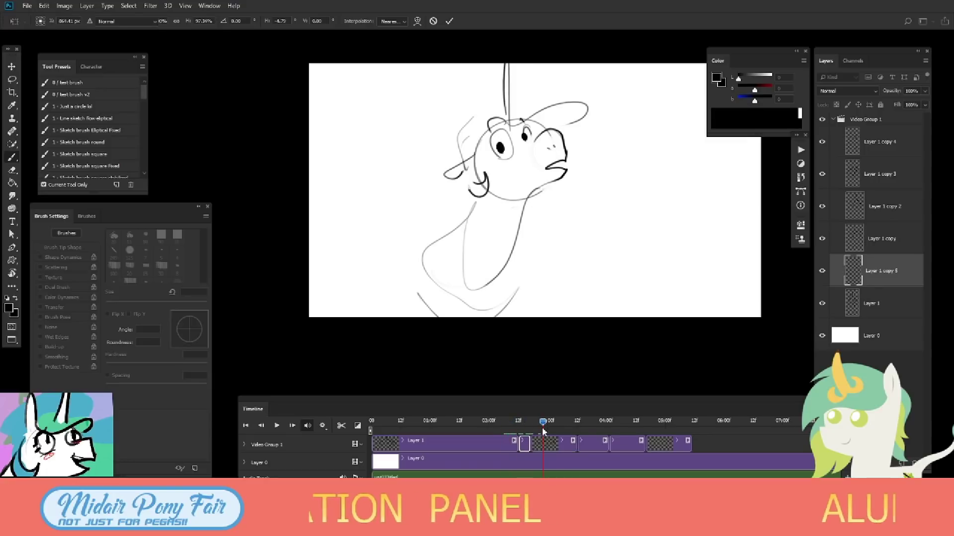
{"action": "key", "text": "Return"}
Duplicate Layer 1 copy into Layer 1 copy 6 and skew the Layer 1 copy drawing.
{"action": "key", "text": "alt+bracketright"}
{"action": "key", "text": "ctrl+j"}
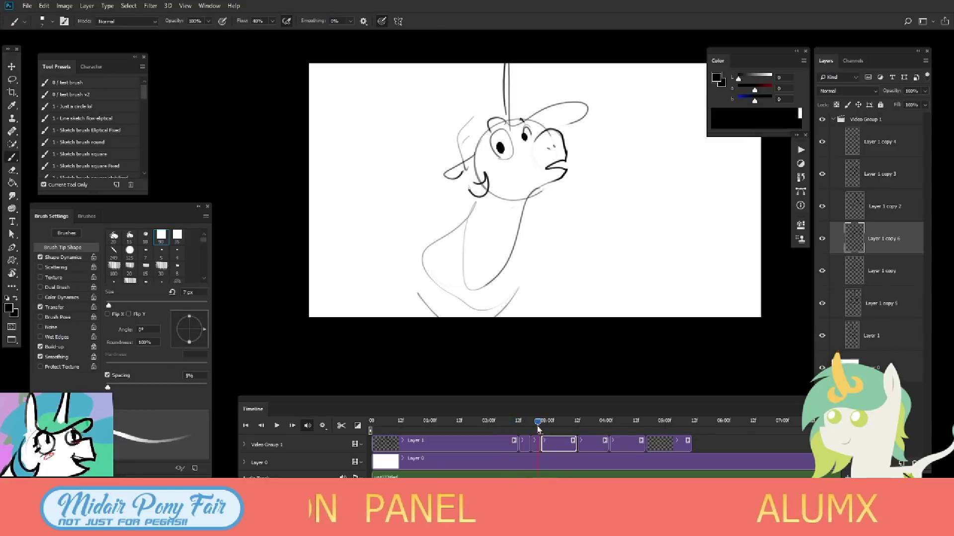
{"action": "key", "text": "alt+bracketleft"}
{"action": "key", "text": "ctrl+t"}
{"action": "left_click_drag", "start_coordinate": [515, 319], "coordinate": [514, 319]}
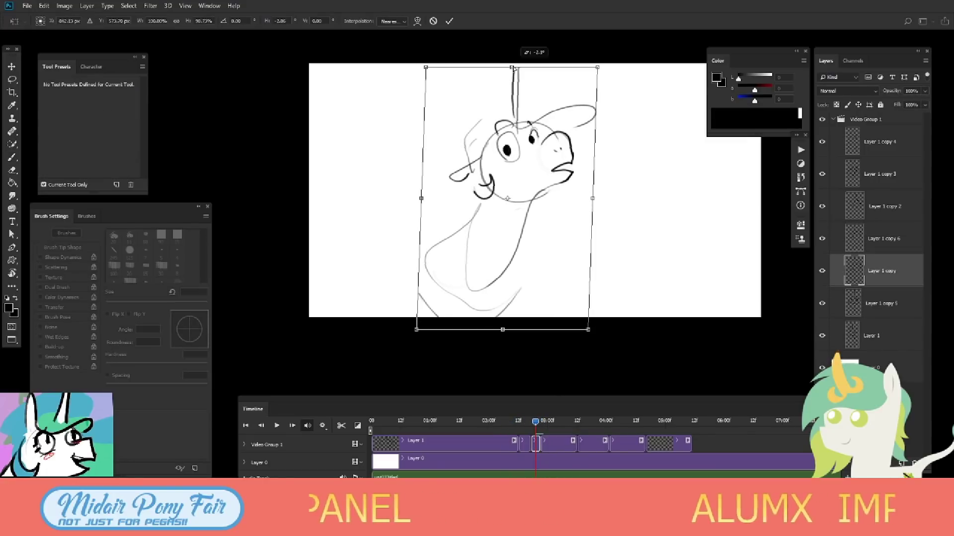
{"action": "key", "text": "Return"}
Play the timeline to check timing, stopping around 04:13 on the Layer 1 copy 4 frame.
{"action": "key", "text": "space"}
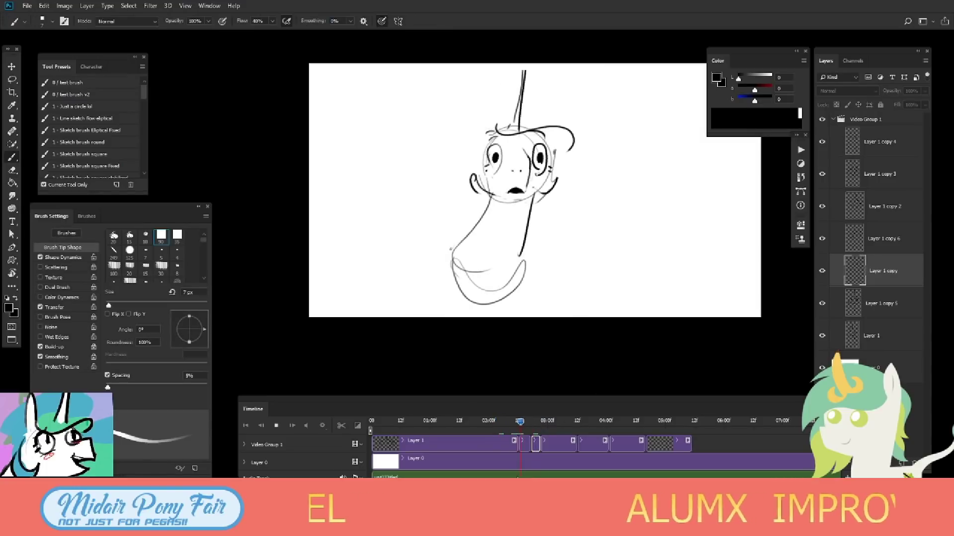
{"action": "key", "text": "space"}
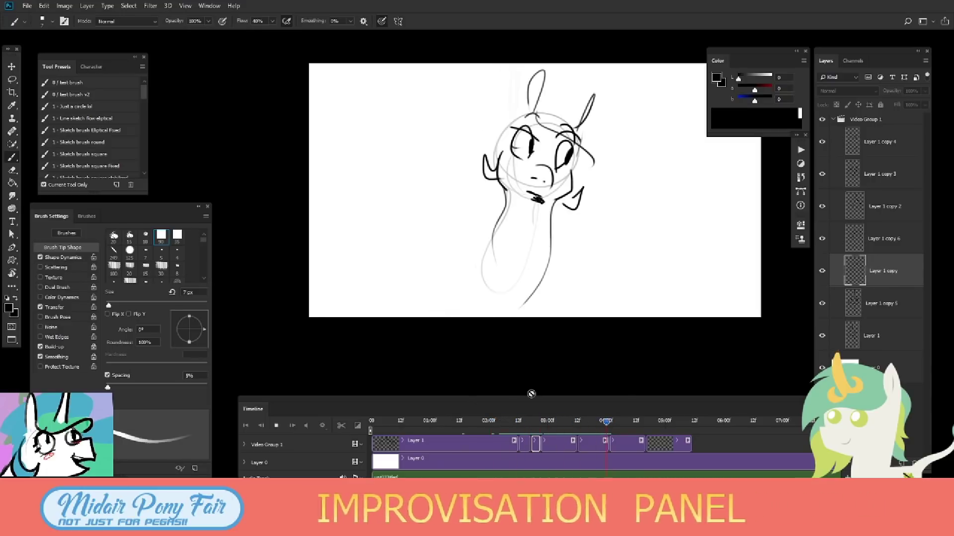
{"action": "left_click", "coordinate": [641, 423]}
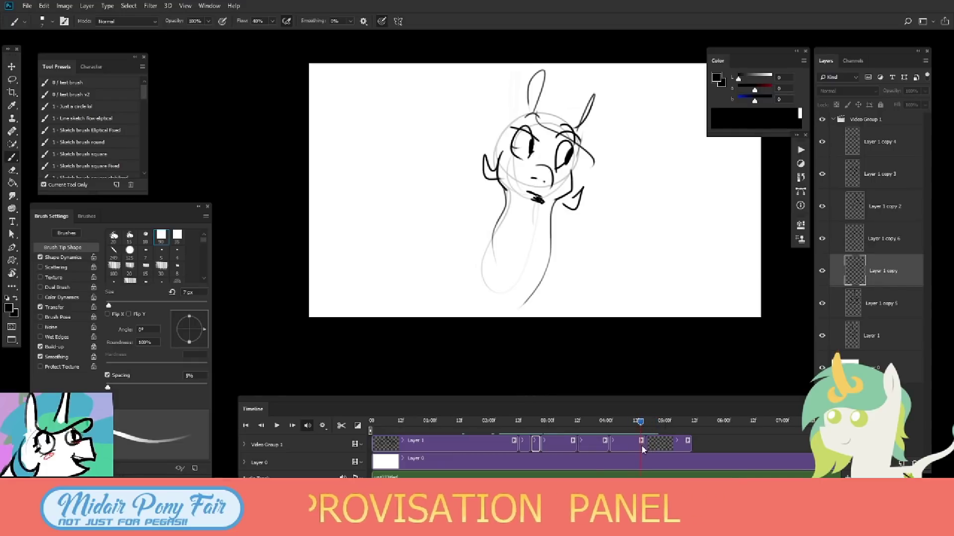
{"action": "left_click", "coordinate": [642, 445]}
{"action": "left_click", "coordinate": [660, 442]}
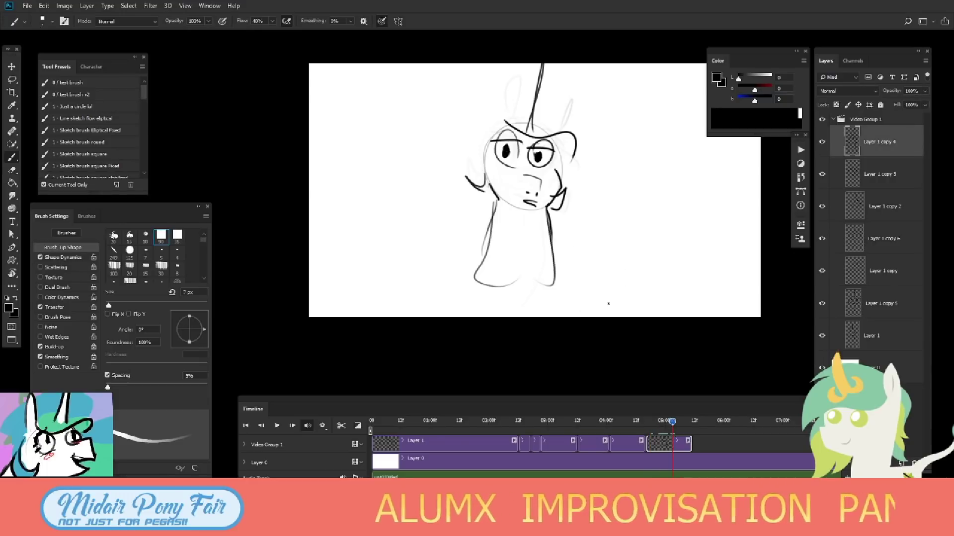
Nudge the muzzle slightly up and right, then fade the sketch lines to light grey.
{"action": "left_click_drag", "start_coordinate": [680, 426], "coordinate": [658, 420]}
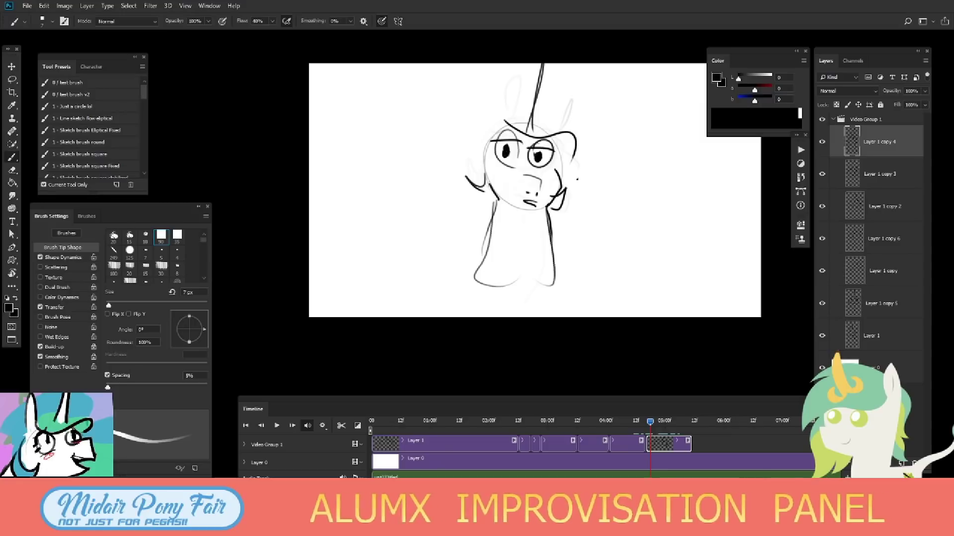
{"action": "key", "text": "l"}
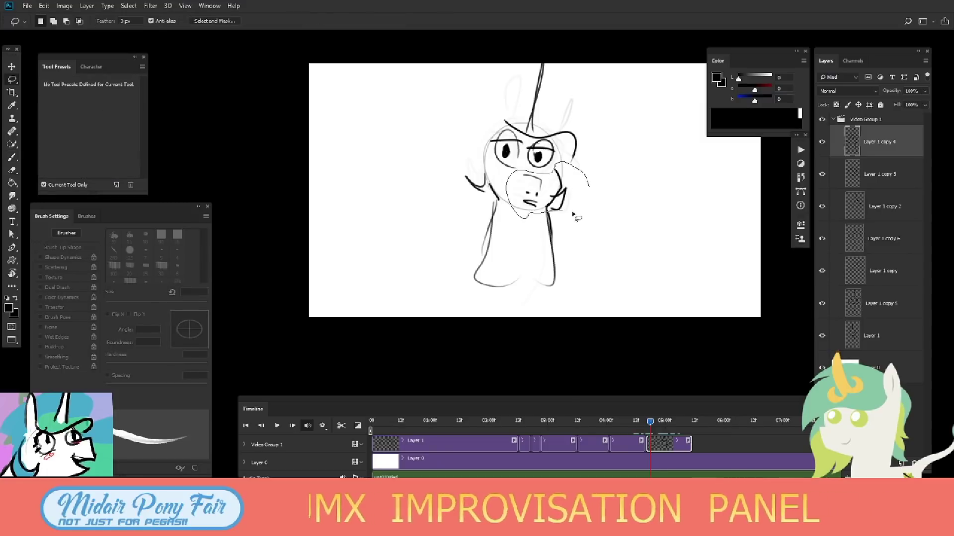
{"action": "left_click_drag", "start_coordinate": [573, 215], "coordinate": [567, 186]}
{"action": "key", "text": "ctrl+d"}
{"action": "key", "text": "b"}
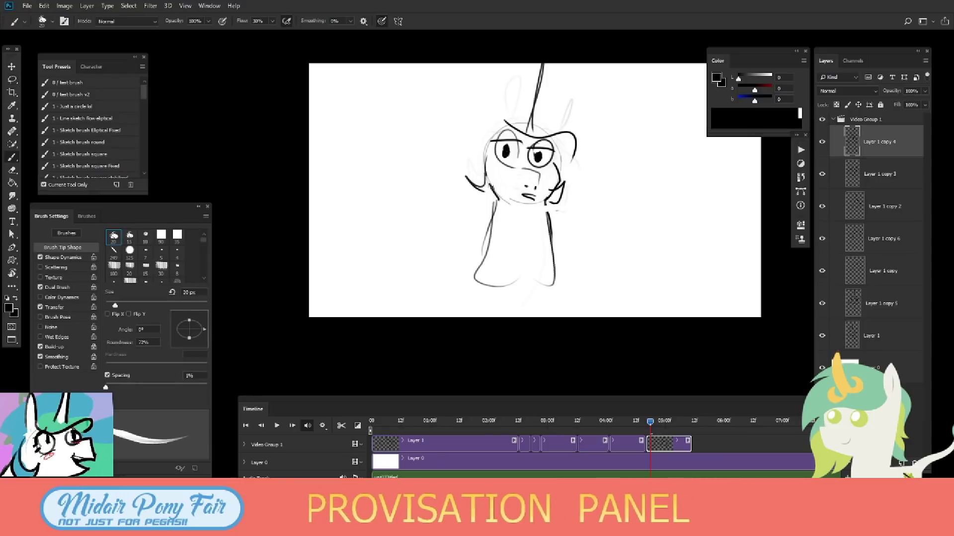
{"action": "key", "text": "e"}
{"action": "mouse_move", "coordinate": [579, 172]}
{"action": "left_mouse_down"}
{"action": "mouse_move", "coordinate": [569, 261]}
{"action": "mouse_move", "coordinate": [611, 160]}
{"action": "mouse_move", "coordinate": [558, 277]}
{"action": "mouse_move", "coordinate": [728, 189]}
{"action": "left_mouse_up"}
With a 25 px brush, ink the dark eyebrow, lash and mane curve, and cheek strokes.
{"action": "key", "text": "b"}
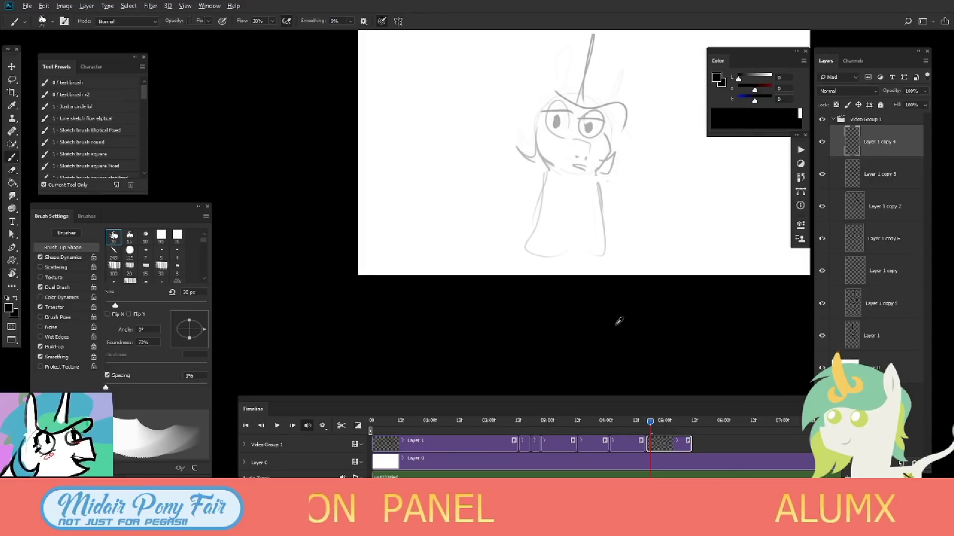
{"action": "key", "text": "bracketright"}
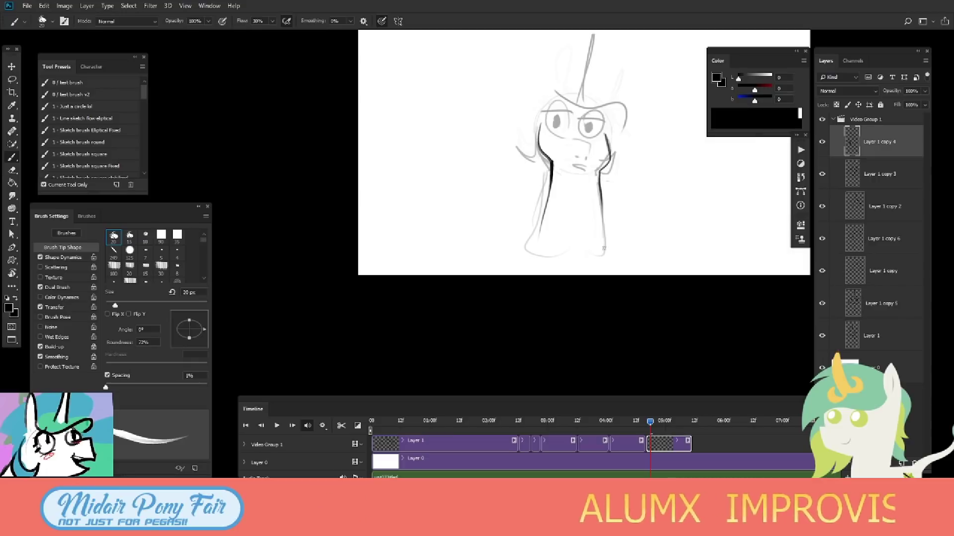
{"action": "left_click_drag", "start_coordinate": [547, 109], "coordinate": [640, 128]}
{"action": "left_click_drag", "start_coordinate": [518, 147], "coordinate": [549, 160]}
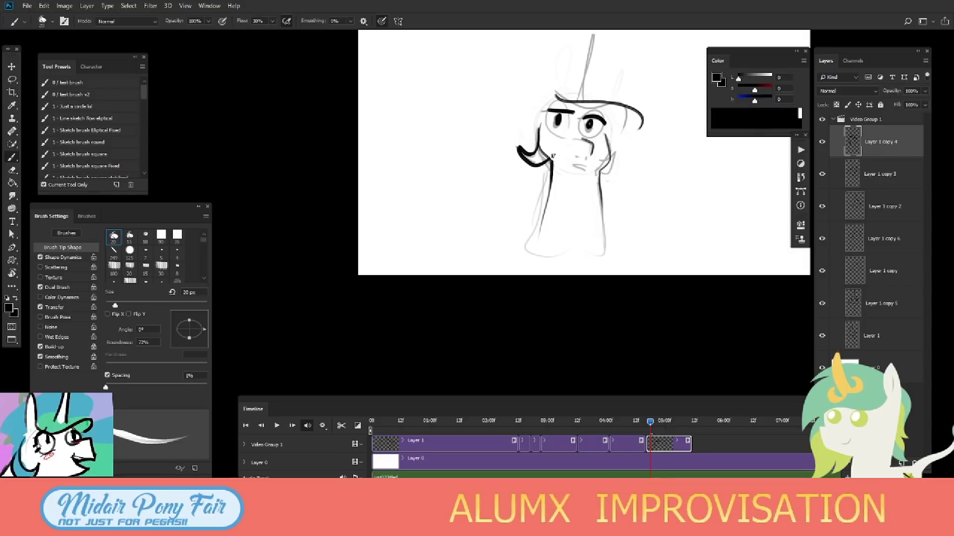
{"action": "mouse_move", "coordinate": [616, 160]}
{"action": "left_mouse_down"}
{"action": "mouse_move", "coordinate": [624, 159]}
{"action": "mouse_move", "coordinate": [616, 175]}
{"action": "left_mouse_up"}
With a 9 px brush tip, draw the open mouth, darken the horn line and ink ear loops.
{"action": "left_click", "coordinate": [84, 154]}
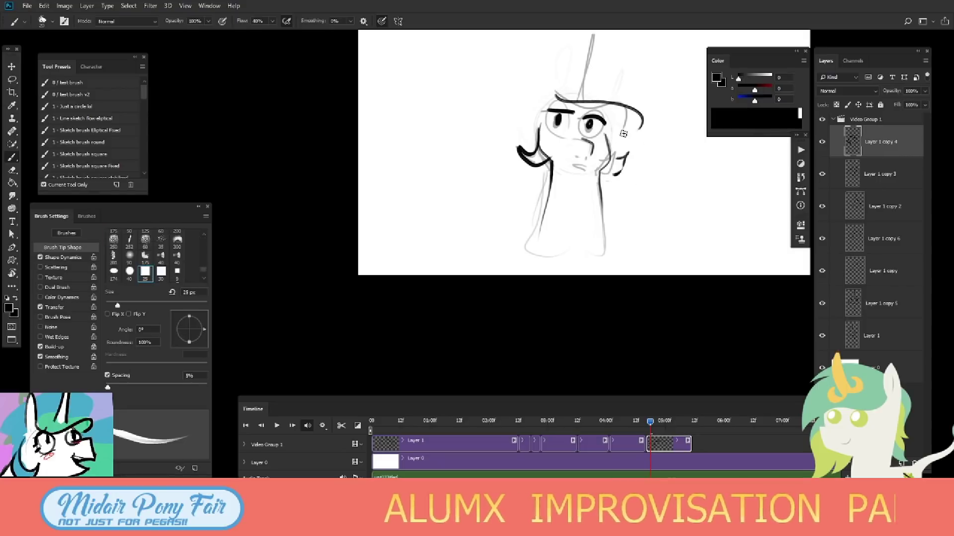
{"action": "left_click", "coordinate": [579, 157]}
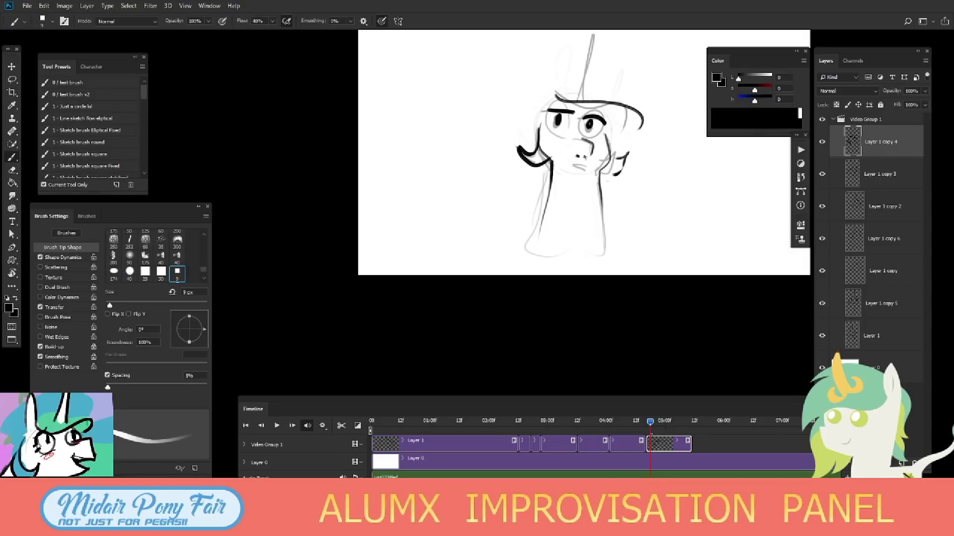
{"action": "left_click_drag", "start_coordinate": [572, 164], "coordinate": [589, 167]}
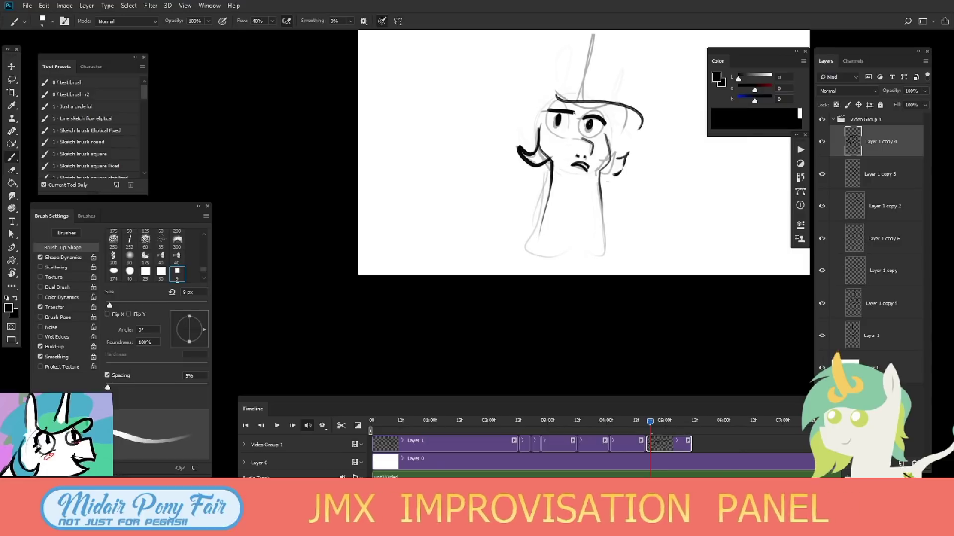
{"action": "left_click_drag", "start_coordinate": [595, 31], "coordinate": [580, 102]}
{"action": "mouse_move", "coordinate": [544, 129]}
{"action": "left_mouse_down"}
{"action": "mouse_move", "coordinate": [558, 110]}
{"action": "mouse_move", "coordinate": [601, 117]}
{"action": "left_mouse_up"}
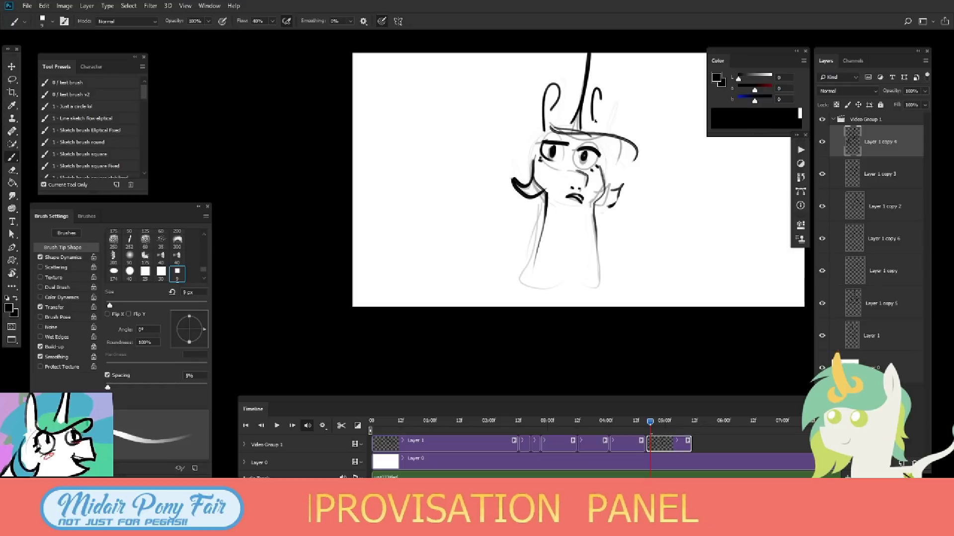
Preview the frames and shorten the previous frame's clip on the Timeline.
{"action": "left_click_drag", "start_coordinate": [663, 428], "coordinate": [639, 446]}
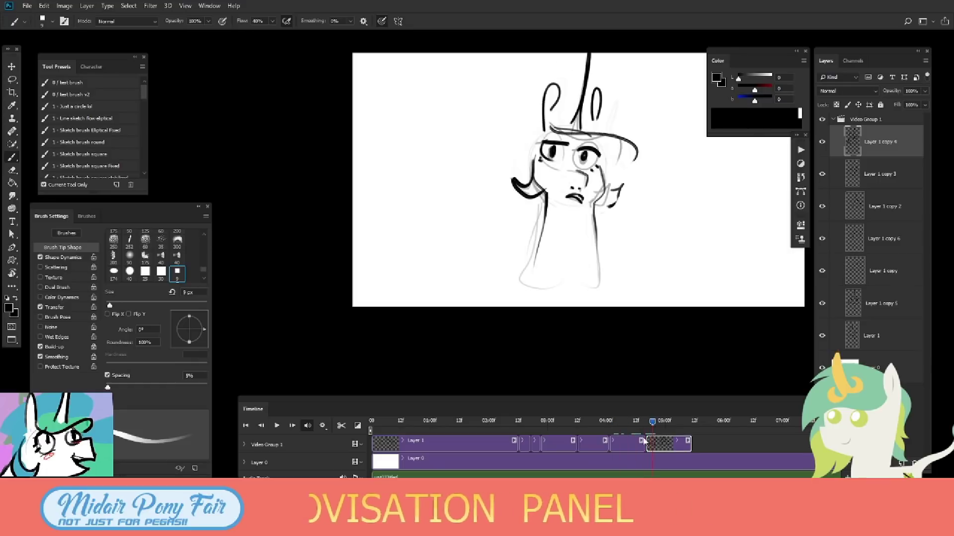
{"action": "key", "text": "space"}
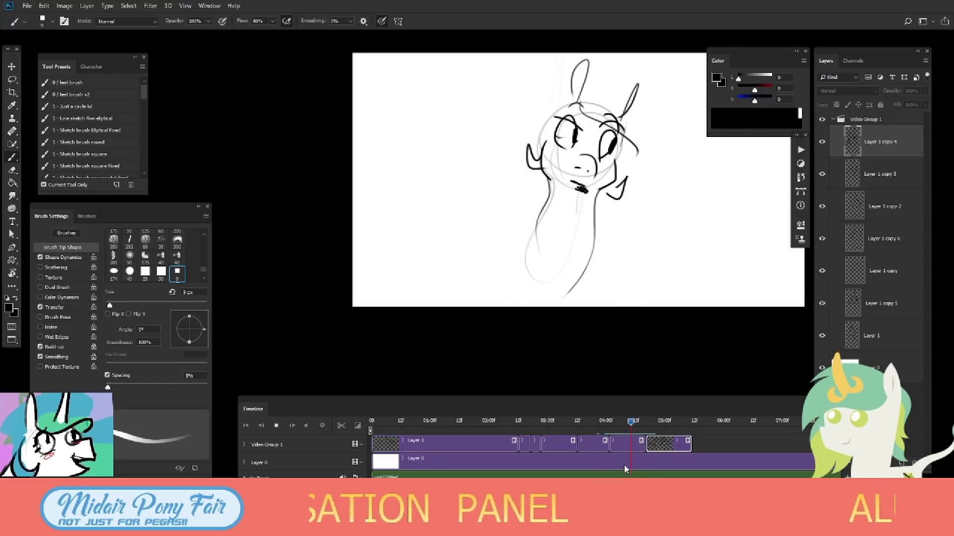
{"action": "left_click_drag", "start_coordinate": [642, 444], "coordinate": [635, 443]}
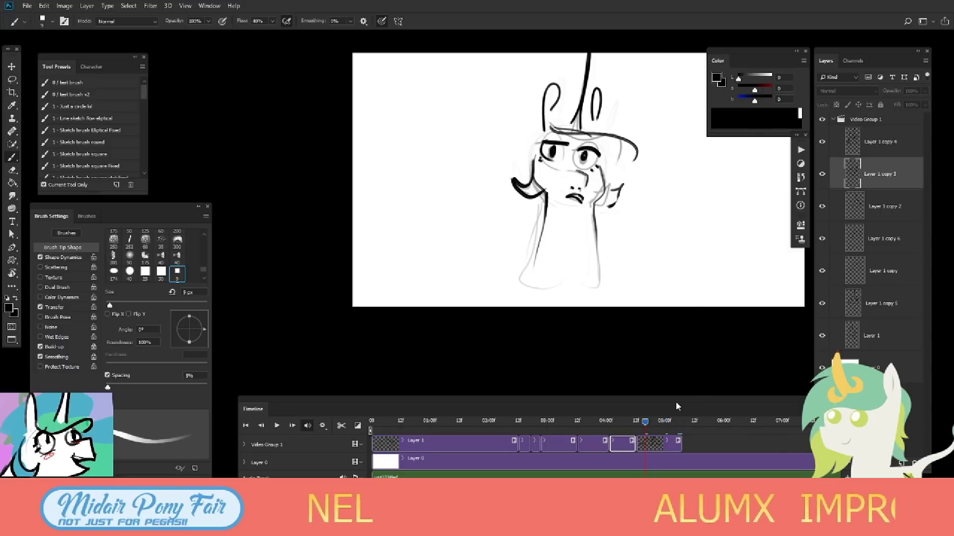
{"action": "left_click_drag", "start_coordinate": [644, 421], "coordinate": [636, 422]}
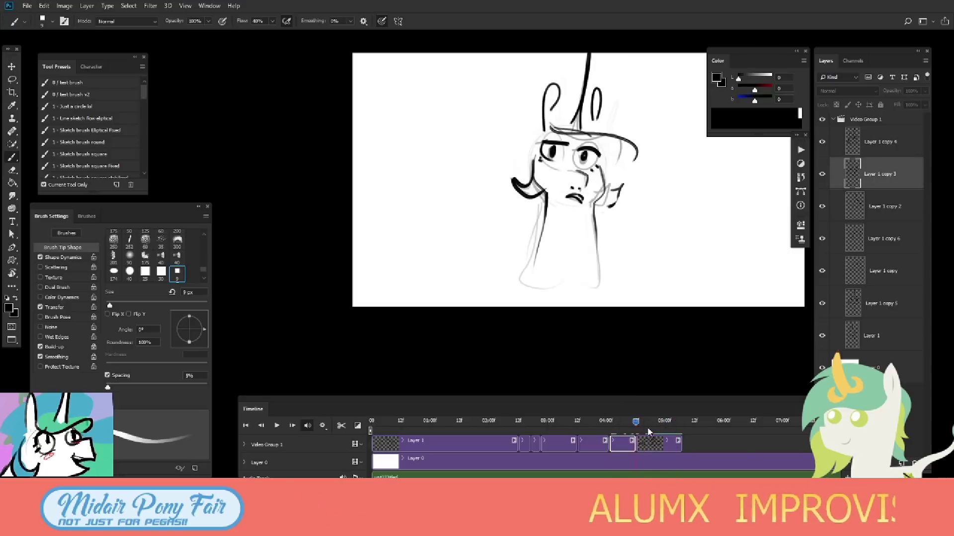
Attempt a free transform on the latest frame and dismiss the resulting error.
{"action": "right_click", "coordinate": [640, 221]}
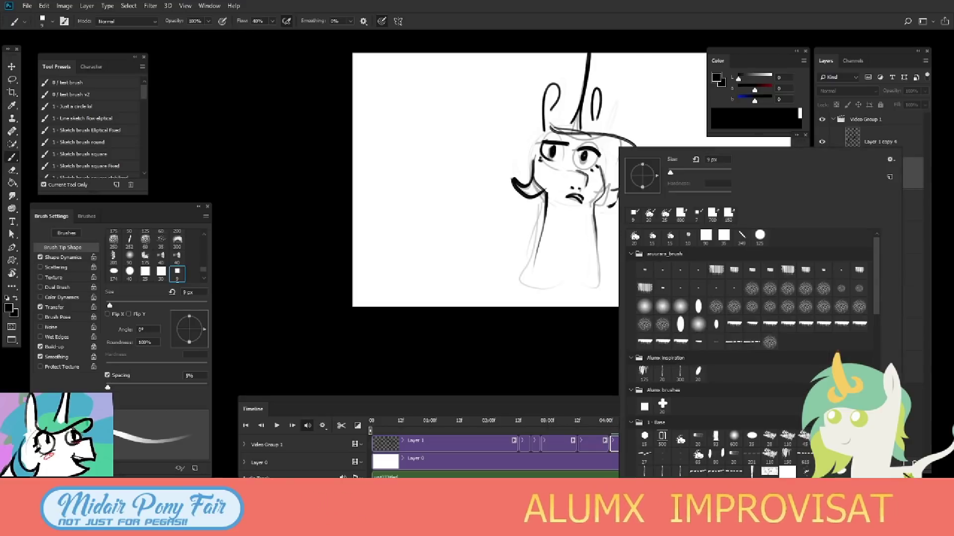
{"action": "key", "text": "f"}
{"action": "key", "text": "f"}
{"action": "key", "text": "ctrl+t"}
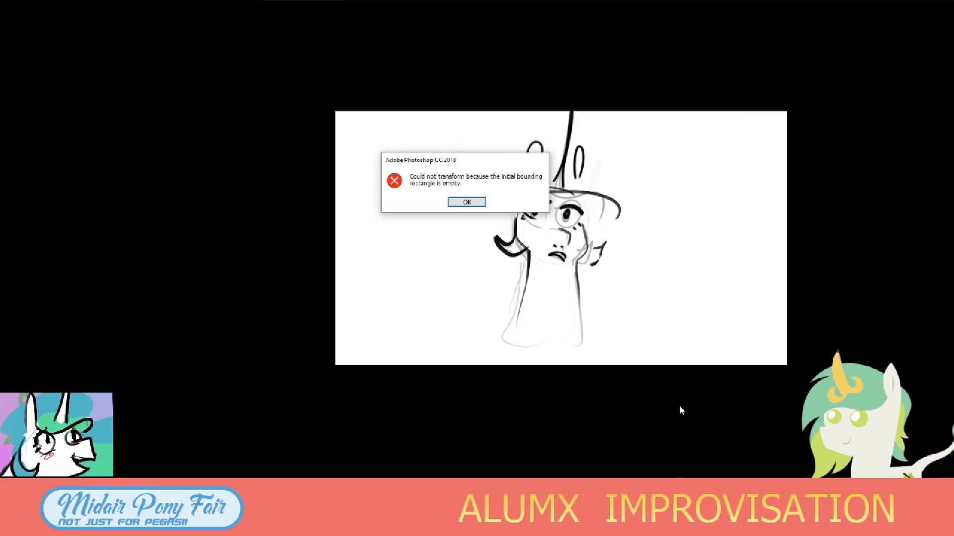
{"action": "key", "text": "Return"}
{"action": "key", "text": "f"}
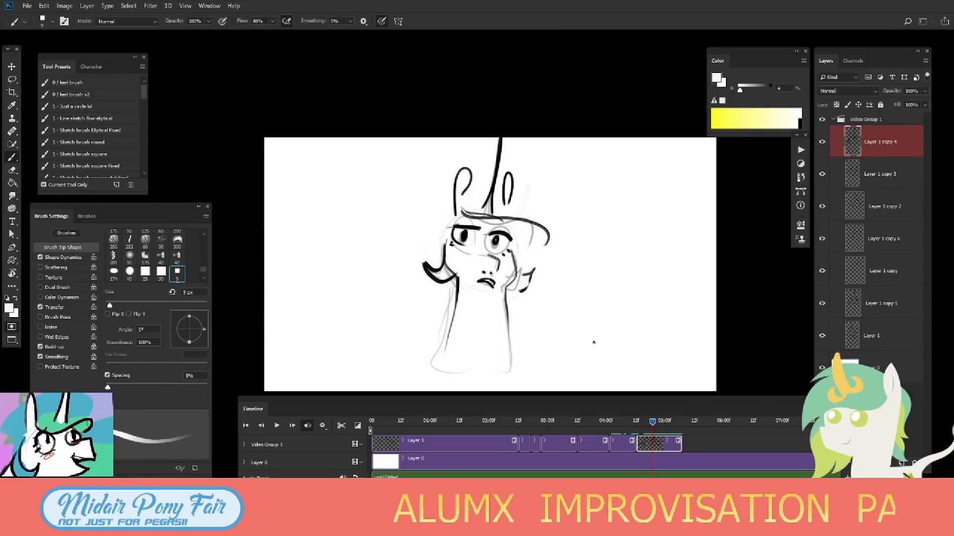
Apply a slight warp to the latest pony-head frame and play the animation to review.
{"action": "key", "text": "ctrl+t"}
{"action": "right_click", "coordinate": [504, 275]}
{"action": "left_click", "coordinate": [521, 339]}
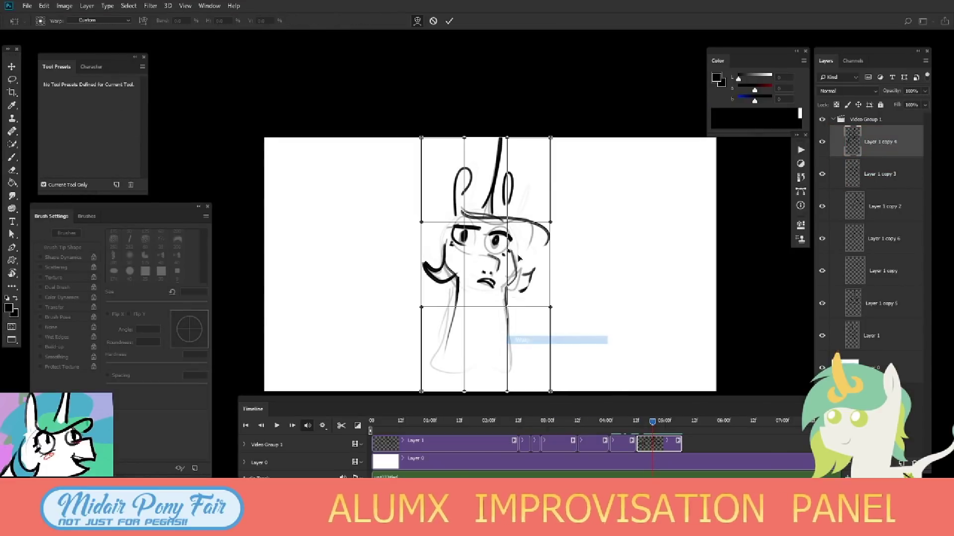
{"action": "key", "text": "Return"}
{"action": "key", "text": "b"}
{"action": "key", "text": "space"}
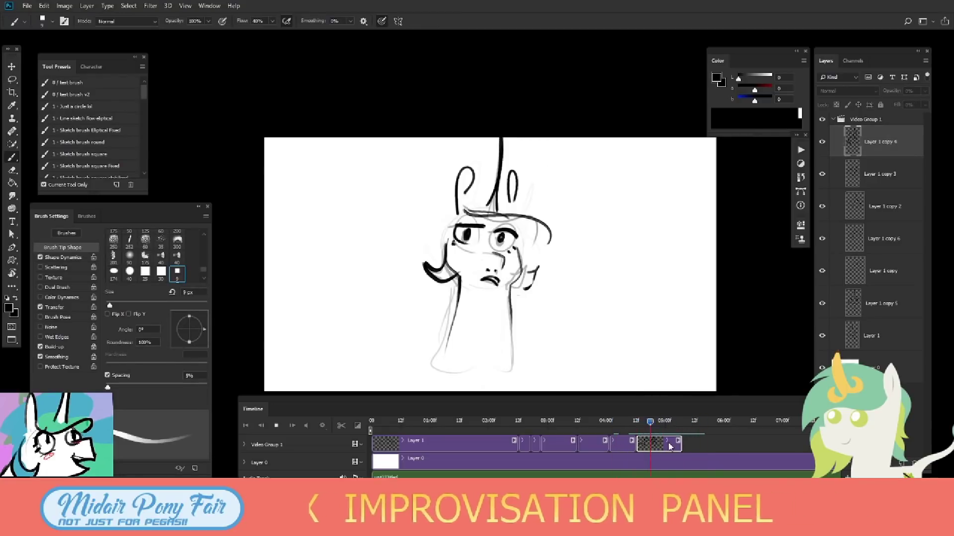
Duplicate the frame into a new layer, erase the old sketch, and sketch a circle for the turned head.
{"action": "key", "text": "space"}
{"action": "key", "text": "ctrl+j"}
{"action": "key", "text": "e"}
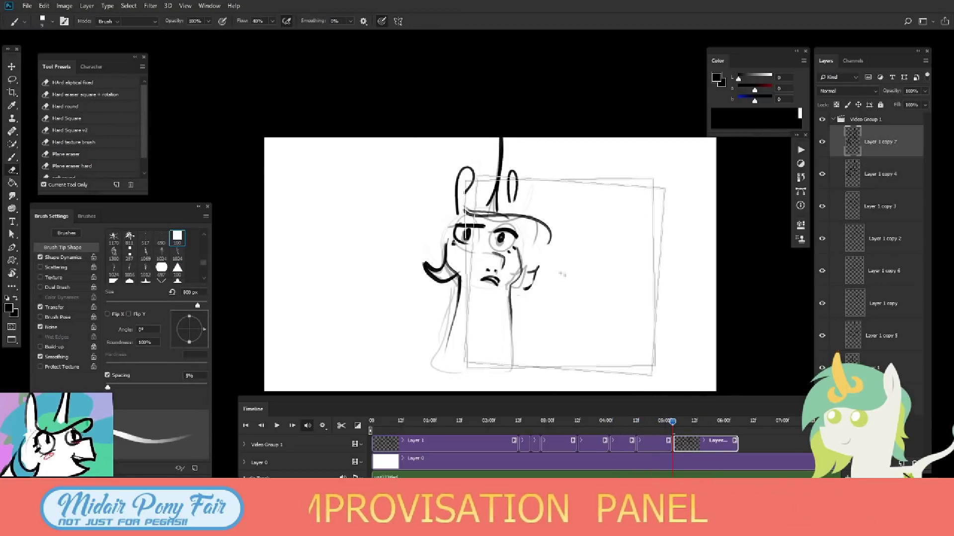
{"action": "key", "text": "bracketright"}
{"action": "mouse_move", "coordinate": [565, 276]}
{"action": "left_mouse_down"}
{"action": "mouse_move", "coordinate": [530, 267]}
{"action": "mouse_move", "coordinate": [557, 224]}
{"action": "left_mouse_up"}
{"action": "key", "text": "b"}
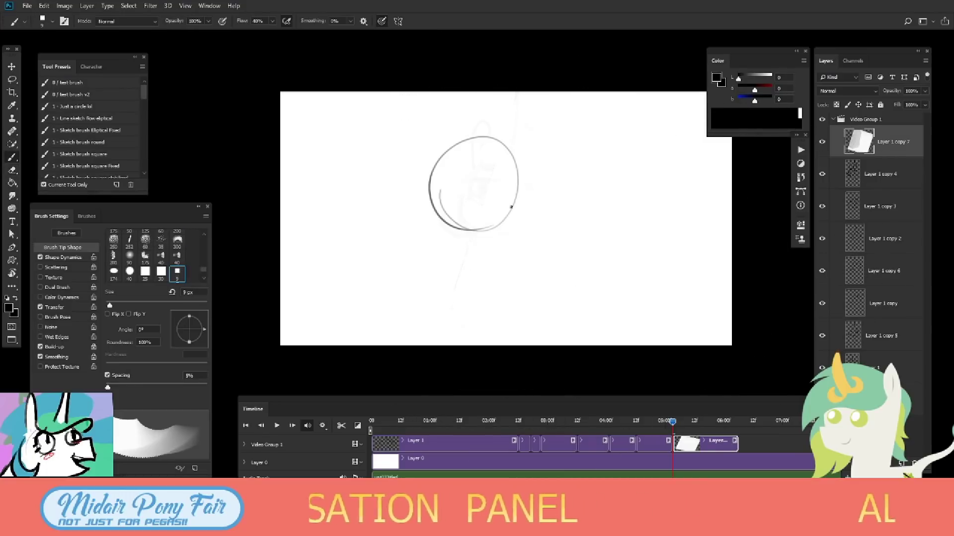
{"action": "left_click_drag", "start_coordinate": [451, 152], "coordinate": [466, 222]}
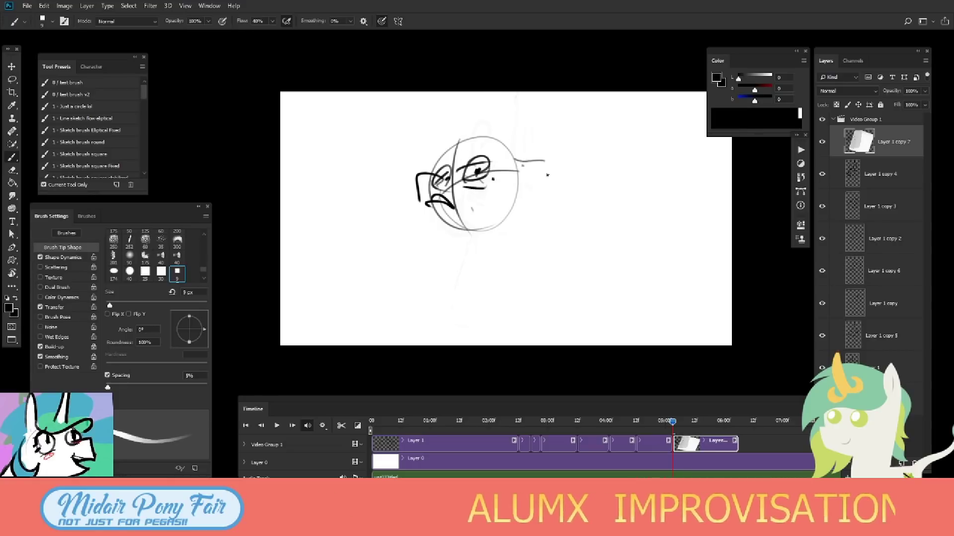
Warp the lassoed face sketch into a new shape and clear the selection.
{"action": "key", "text": "l"}
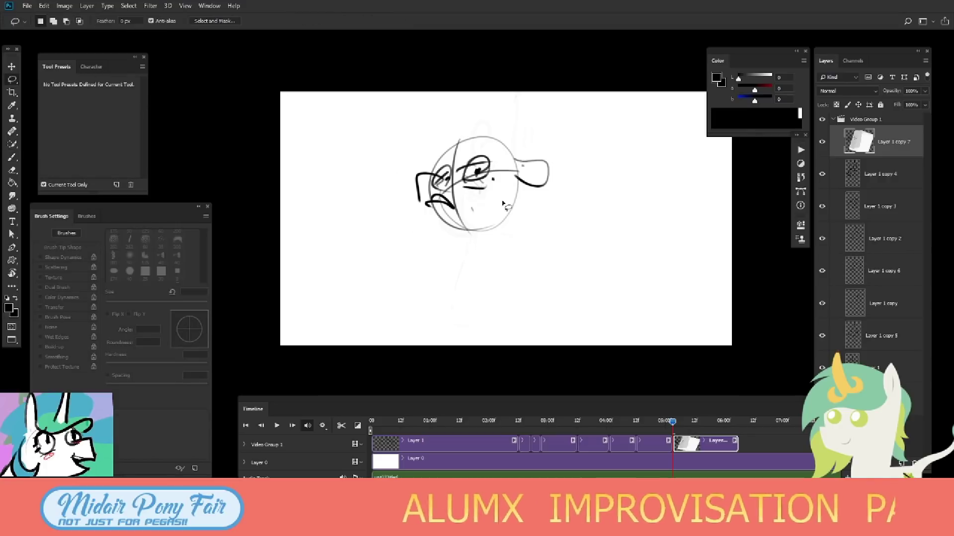
{"action": "key", "text": "ctrl+t"}
{"action": "right_click", "coordinate": [442, 216]}
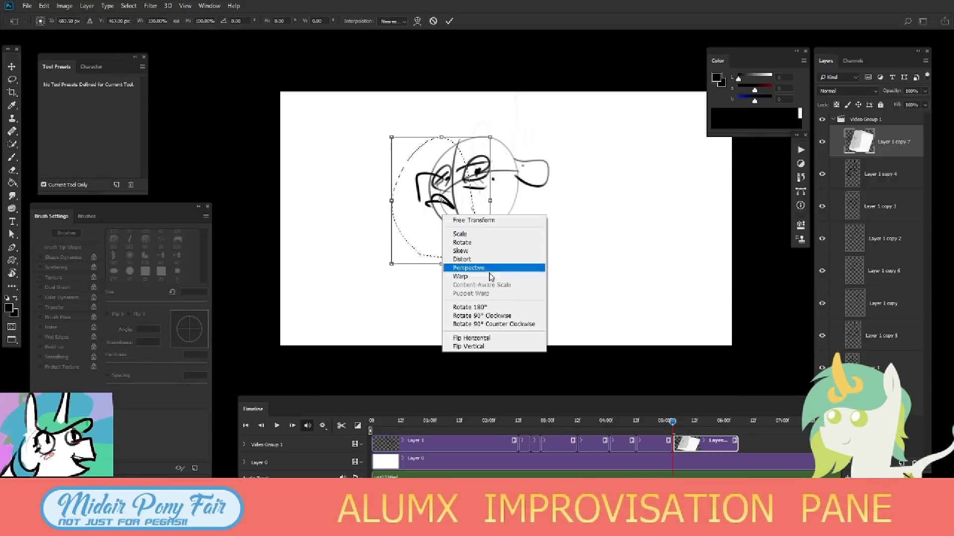
{"action": "left_click", "coordinate": [490, 277]}
{"action": "left_click_drag", "start_coordinate": [447, 208], "coordinate": [432, 188]}
{"action": "key", "text": "Return"}
{"action": "key", "text": "ctrl+d"}
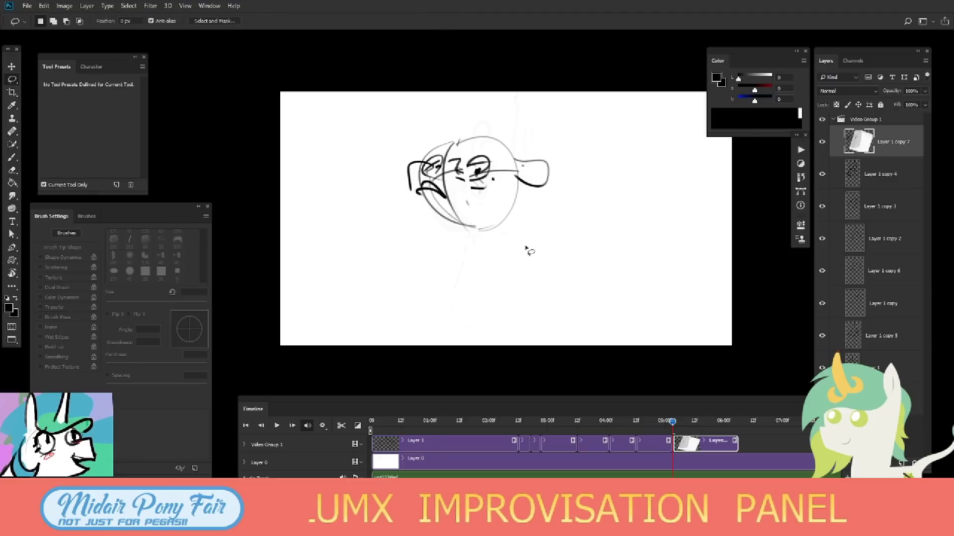
{"action": "key", "text": "ctrl+plus"}
{"action": "key", "text": "b"}
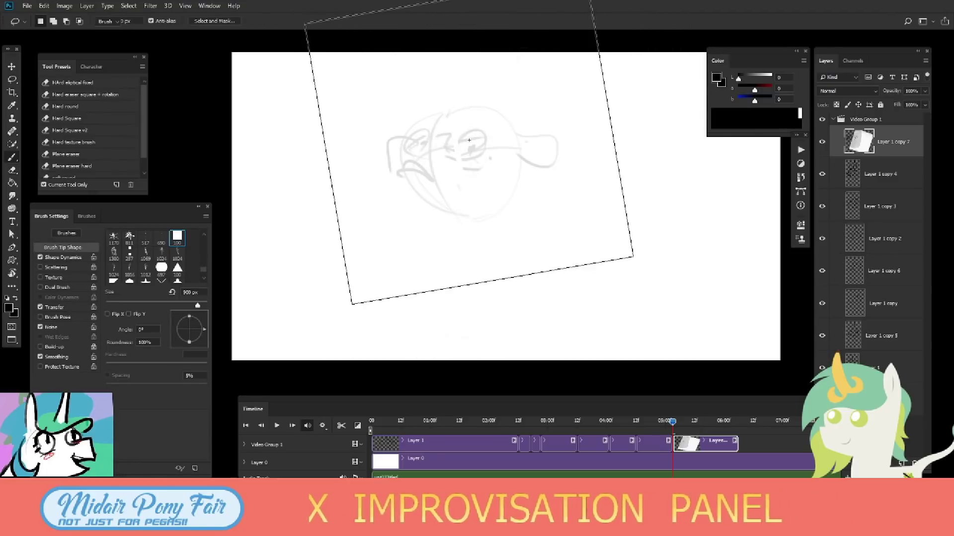
Ink the eyebrow, lashes, head-top arc, V stroke, ear curve and jaw line.
{"action": "left_click_drag", "start_coordinate": [455, 153], "coordinate": [481, 151]}
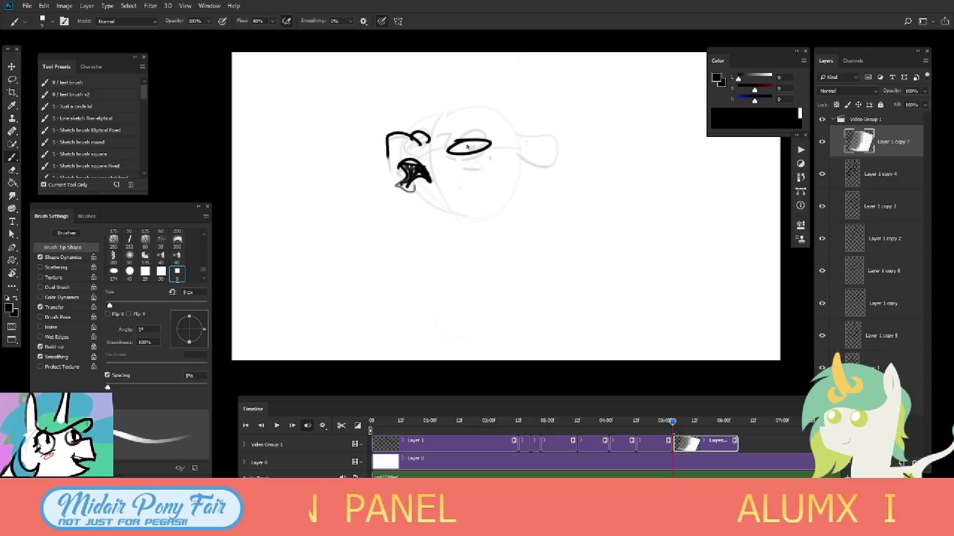
{"action": "left_click_drag", "start_coordinate": [451, 123], "coordinate": [480, 133]}
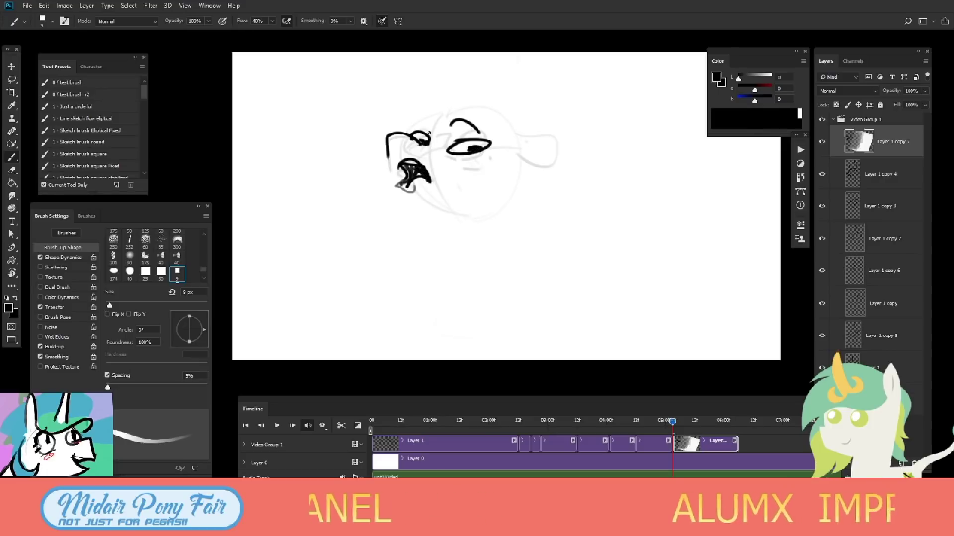
{"action": "left_click_drag", "start_coordinate": [416, 133], "coordinate": [444, 127]}
{"action": "left_click_drag", "start_coordinate": [479, 154], "coordinate": [488, 161]}
{"action": "left_click_drag", "start_coordinate": [376, 135], "coordinate": [486, 108]}
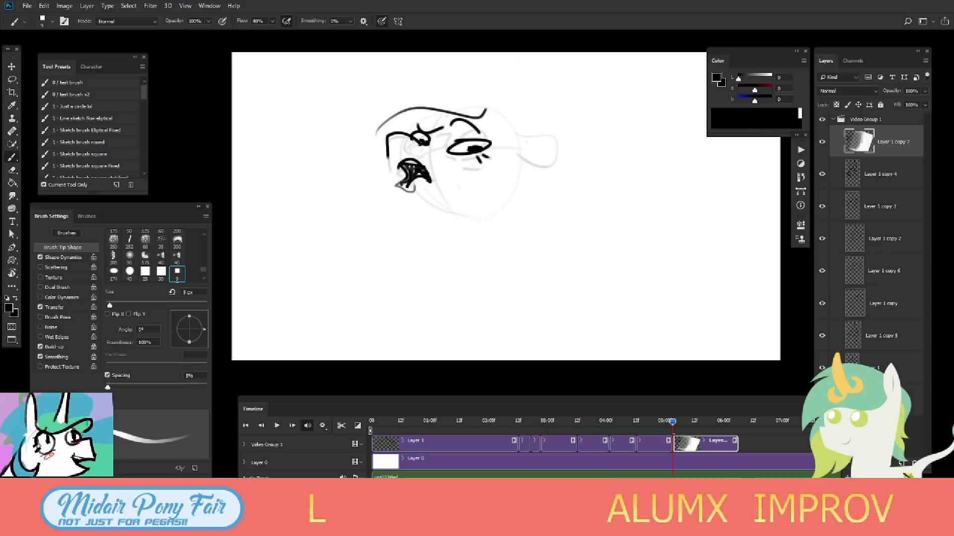
{"action": "left_click_drag", "start_coordinate": [493, 169], "coordinate": [522, 192]}
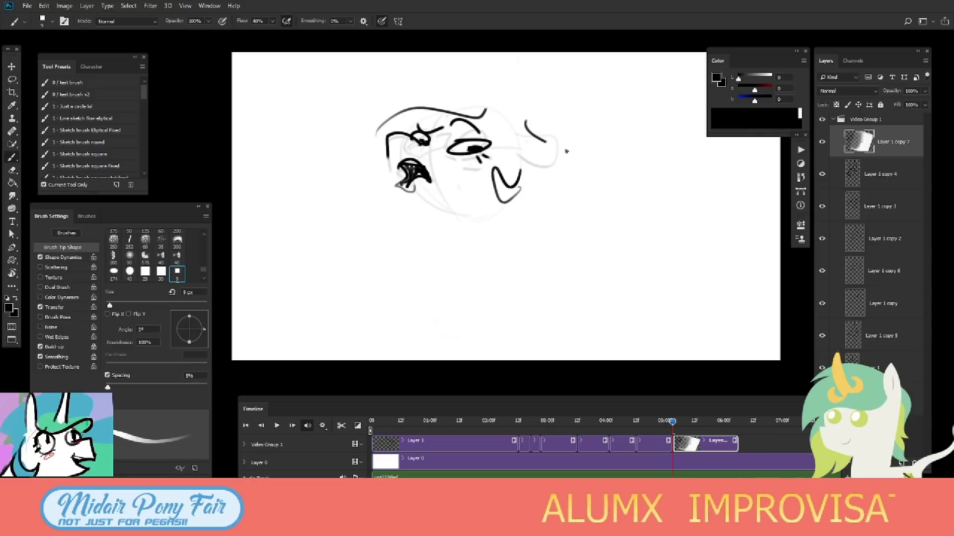
{"action": "left_click_drag", "start_coordinate": [525, 121], "coordinate": [547, 168]}
{"action": "left_click_drag", "start_coordinate": [407, 197], "coordinate": [509, 206]}
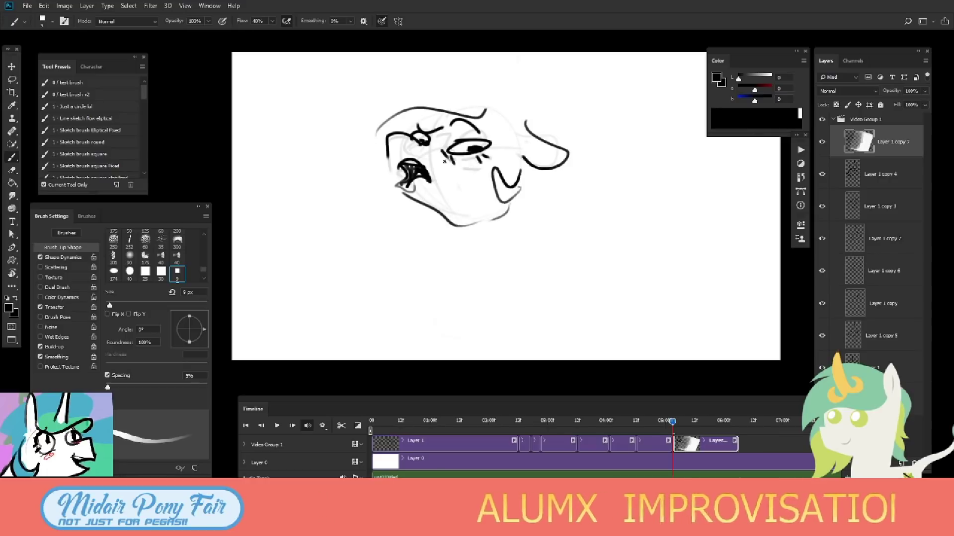
Add a new frame layer, squash and skew its drawing, fade it, and ink a curve near the eye.
{"action": "key", "text": "ctrl+j"}
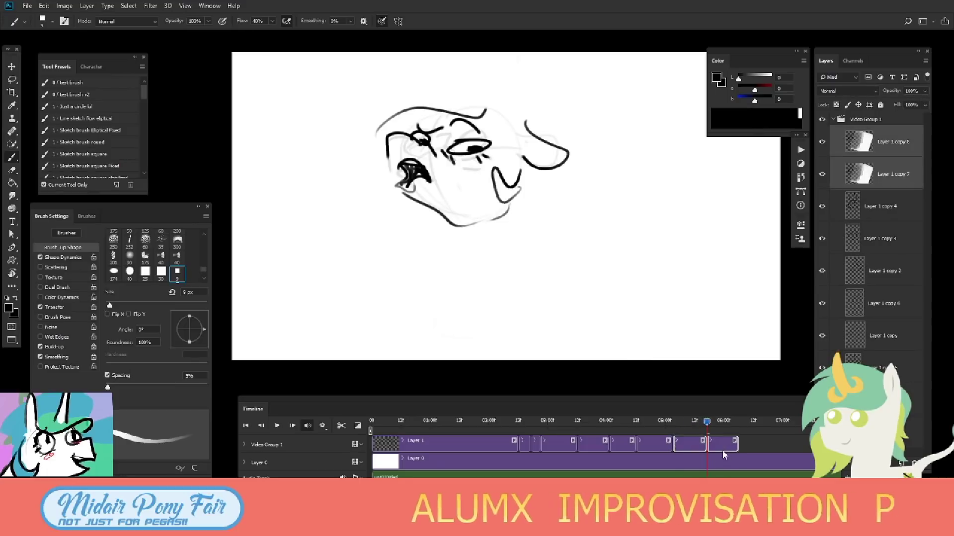
{"action": "key", "text": "ctrl+t"}
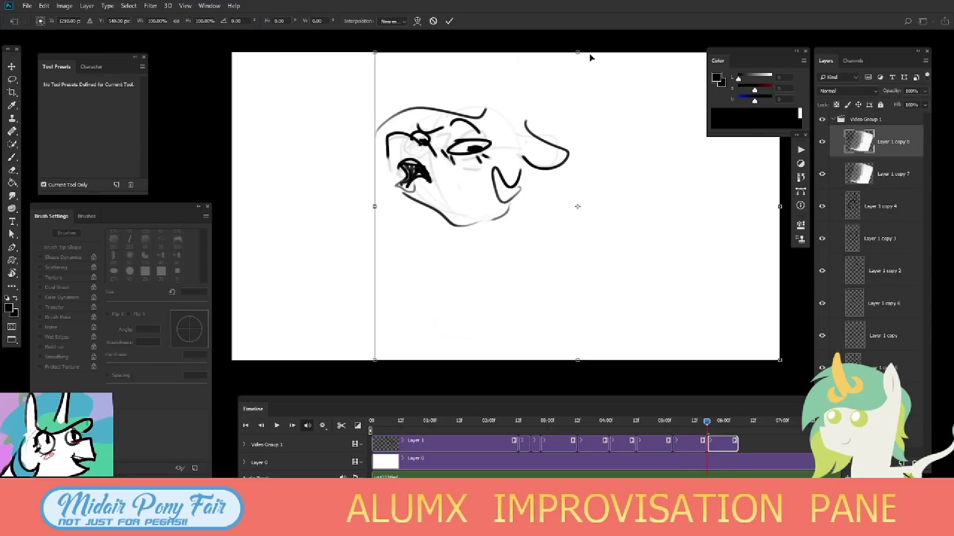
{"action": "left_click_drag", "start_coordinate": [582, 52], "coordinate": [587, 60]}
{"action": "key", "text": "Return"}
{"action": "key", "text": "e"}
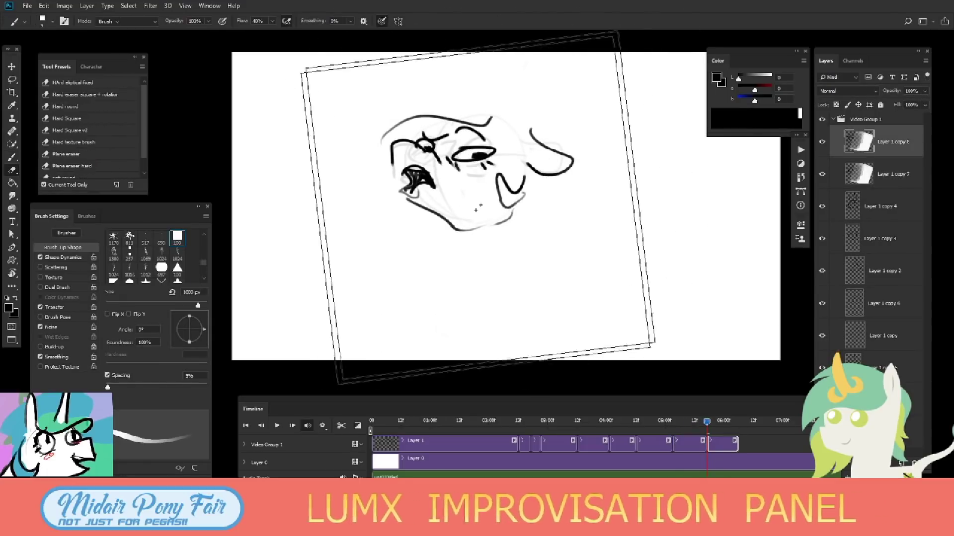
{"action": "left_click", "coordinate": [509, 180]}
{"action": "key", "text": "b"}
{"action": "left_click_drag", "start_coordinate": [406, 177], "coordinate": [441, 157]}
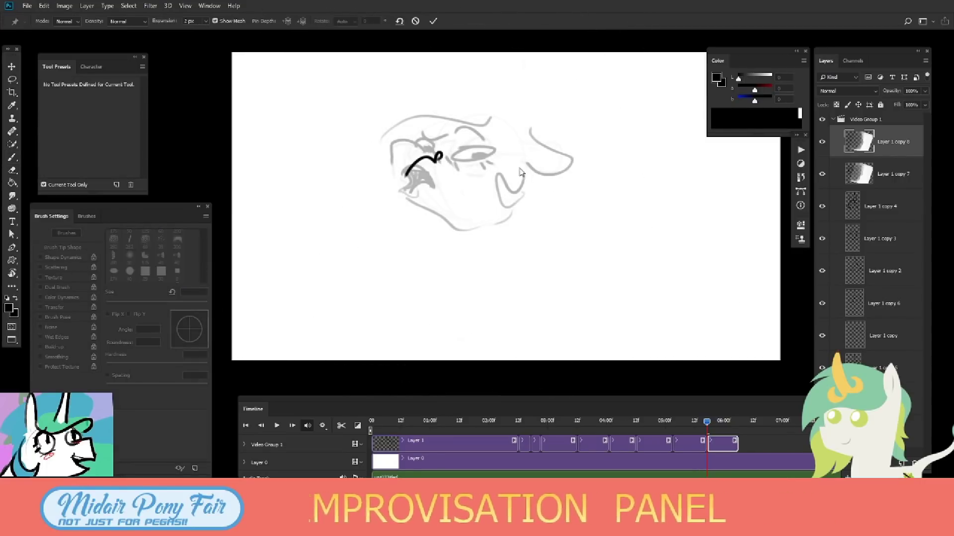
Select the area around the sketch and apply a warp to it in full-screen view.
{"action": "key", "text": "ctrl+alt+shift+p"}
{"action": "key", "text": "Escape"}
{"action": "key", "text": "f"}
{"action": "key", "text": "f"}
{"action": "key", "text": "m"}
{"action": "left_click_drag", "start_coordinate": [355, 113], "coordinate": [593, 358]}
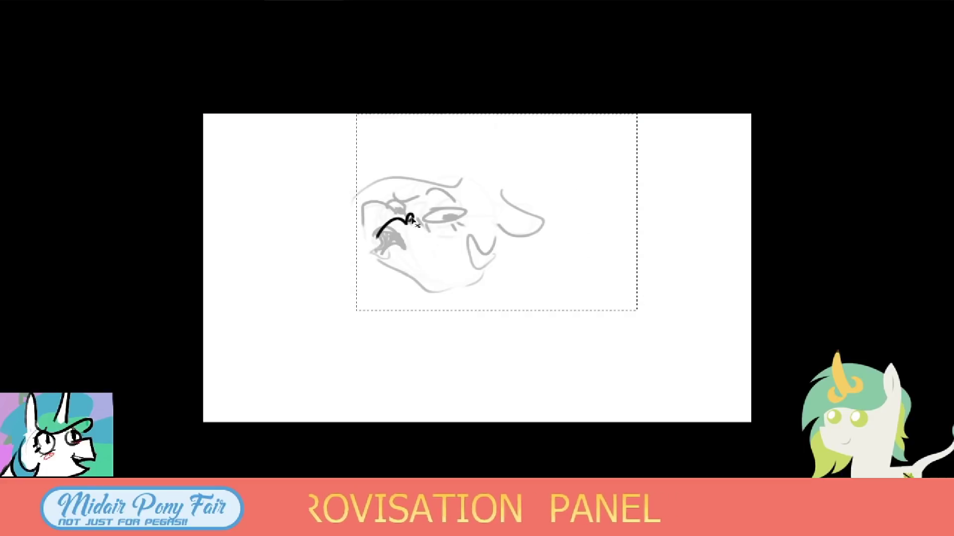
{"action": "key", "text": "v"}
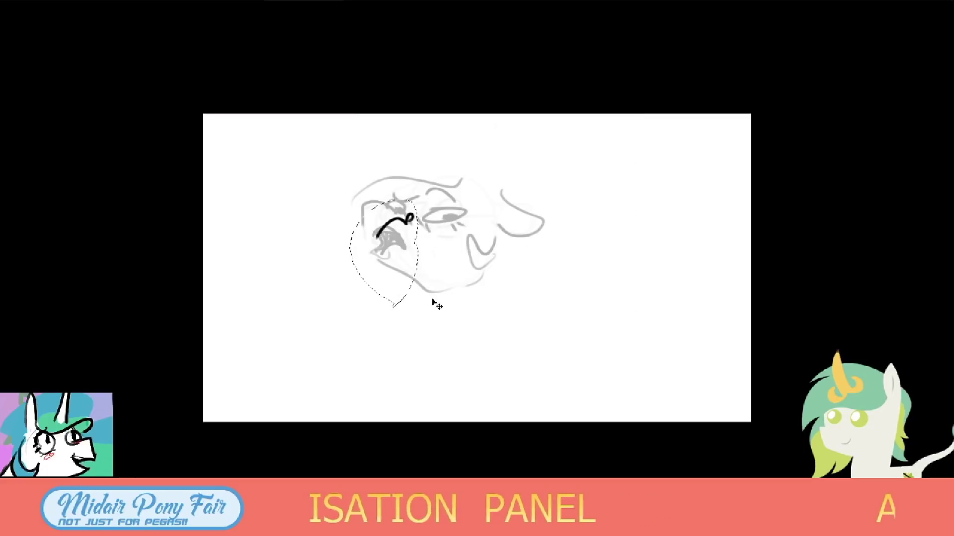
{"action": "key", "text": "ctrl+t"}
{"action": "right_click", "coordinate": [404, 277]}
{"action": "left_click", "coordinate": [427, 339]}
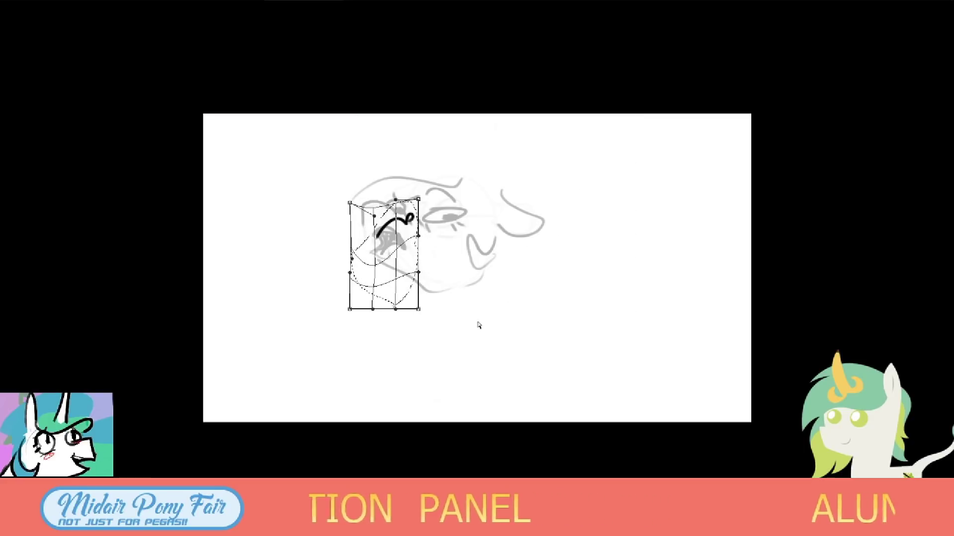
{"action": "key", "text": "Return"}
{"action": "key", "text": "f"}
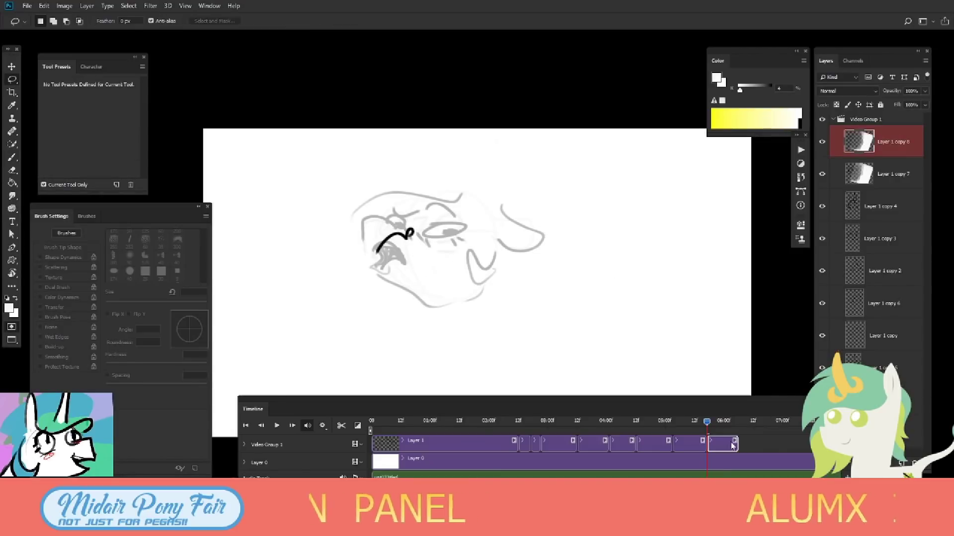
Set black as foreground, fade the sketch with a huge eraser, and draw bold muzzle and eye outlines.
{"action": "key", "text": "b"}
{"action": "key", "text": "d"}
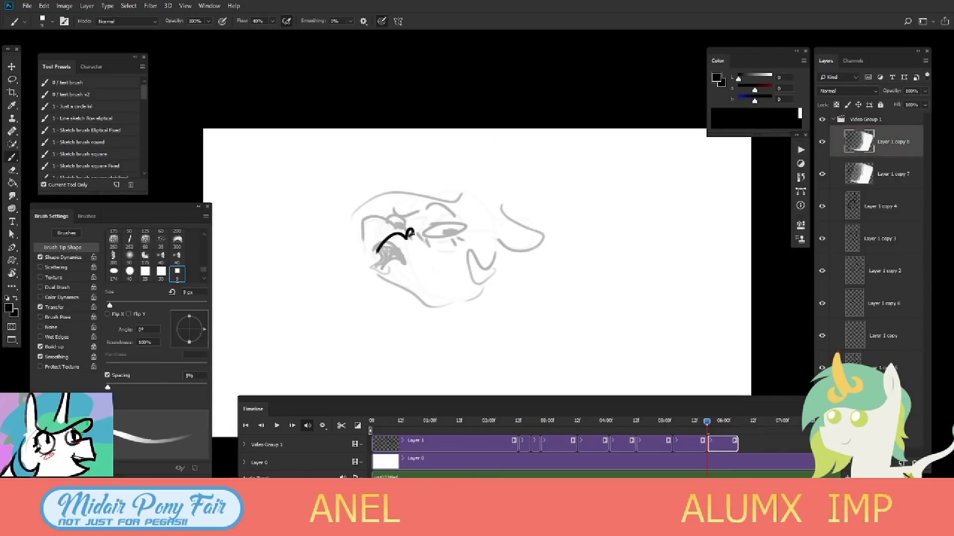
{"action": "key", "text": "e"}
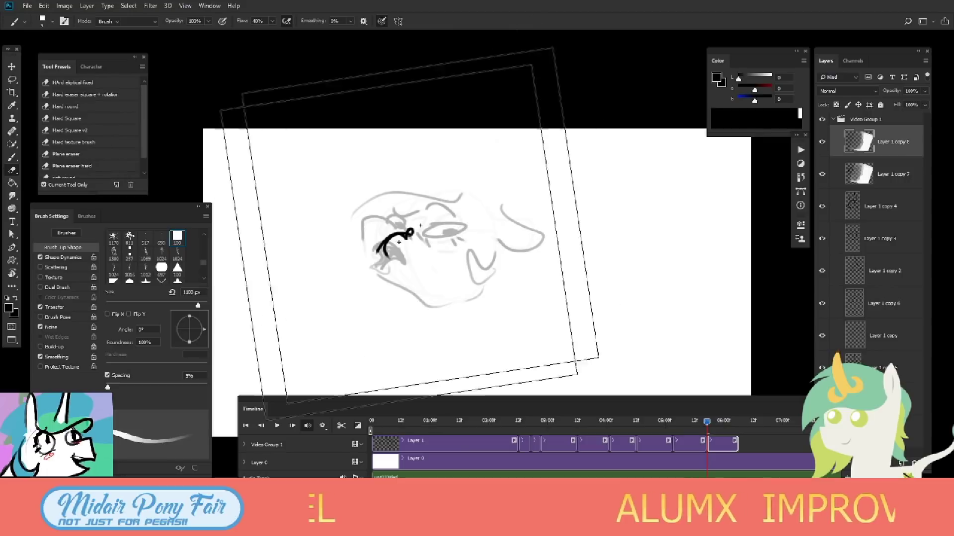
{"action": "left_click", "coordinate": [442, 223]}
{"action": "key", "text": "ctrl+z"}
{"action": "left_click", "coordinate": [504, 177]}
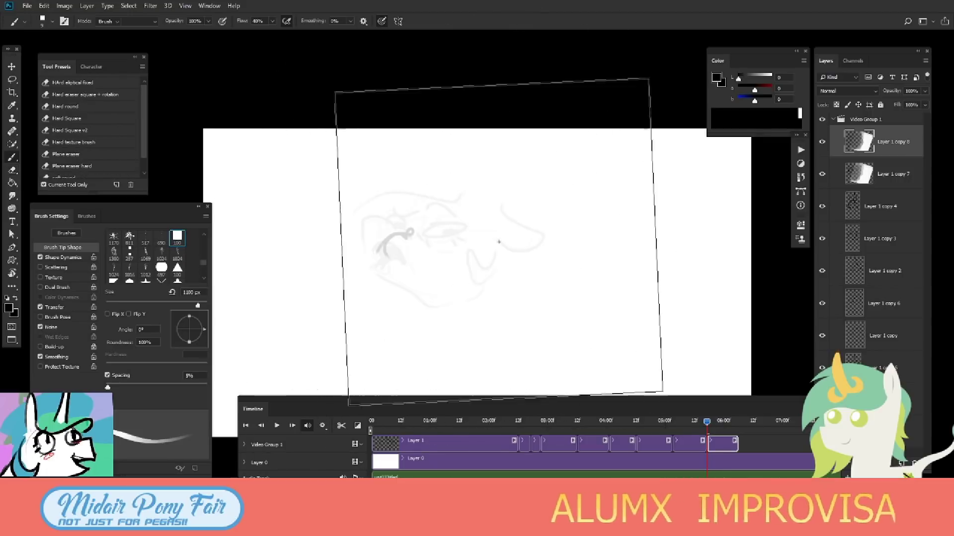
{"action": "key", "text": "b"}
{"action": "left_click_drag", "start_coordinate": [389, 275], "coordinate": [415, 257]}
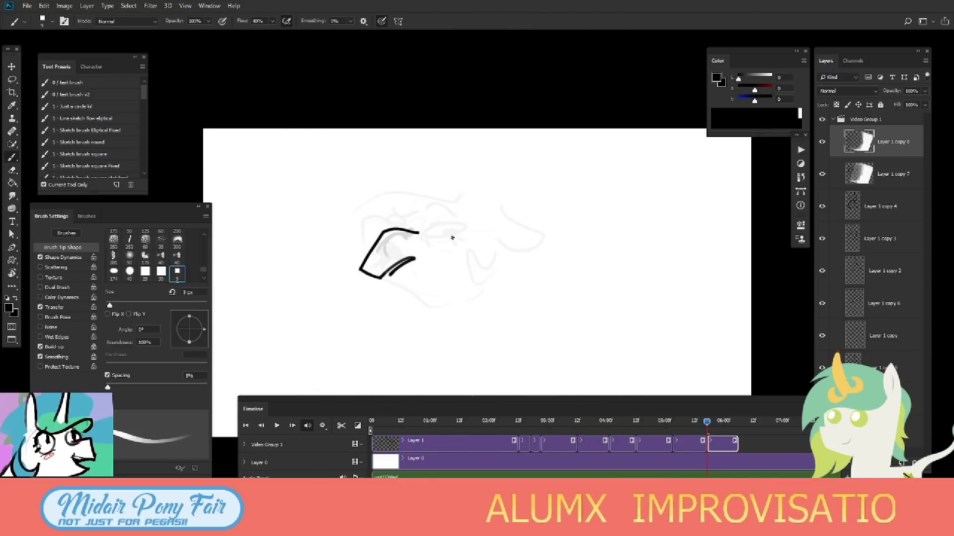
{"action": "left_click_drag", "start_coordinate": [432, 224], "coordinate": [423, 226]}
Cancel a trial rotation of the drawing and play the animation back.
{"action": "key", "text": "ctrl+t"}
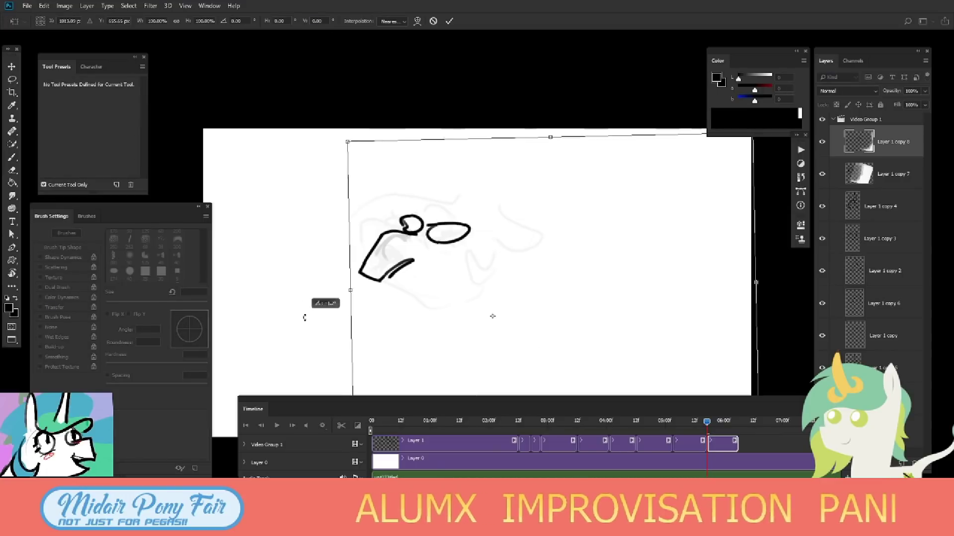
{"action": "left_click_drag", "start_coordinate": [304, 315], "coordinate": [313, 324]}
{"action": "key", "text": "Escape"}
{"action": "key", "text": "space"}
{"action": "key", "text": "alt+Tab"}
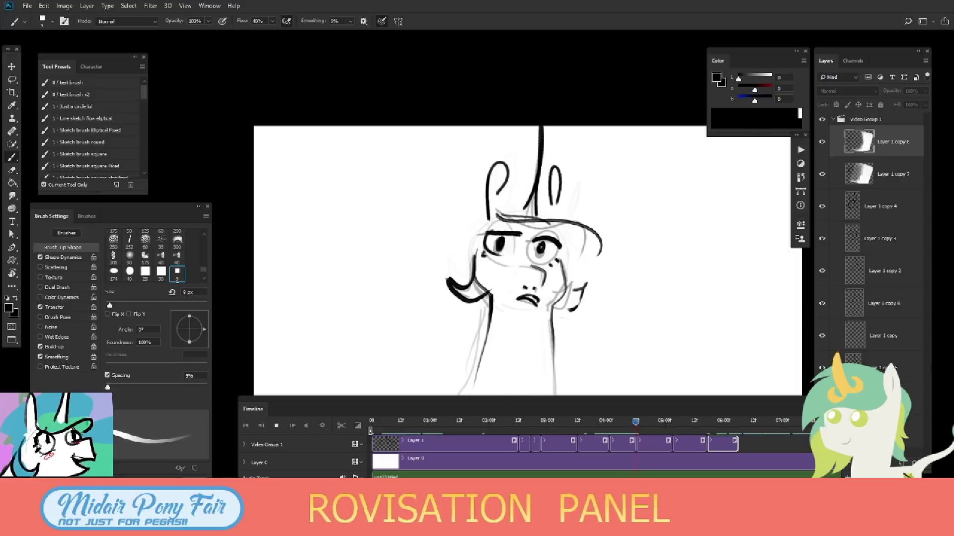
{"action": "key", "text": "space"}
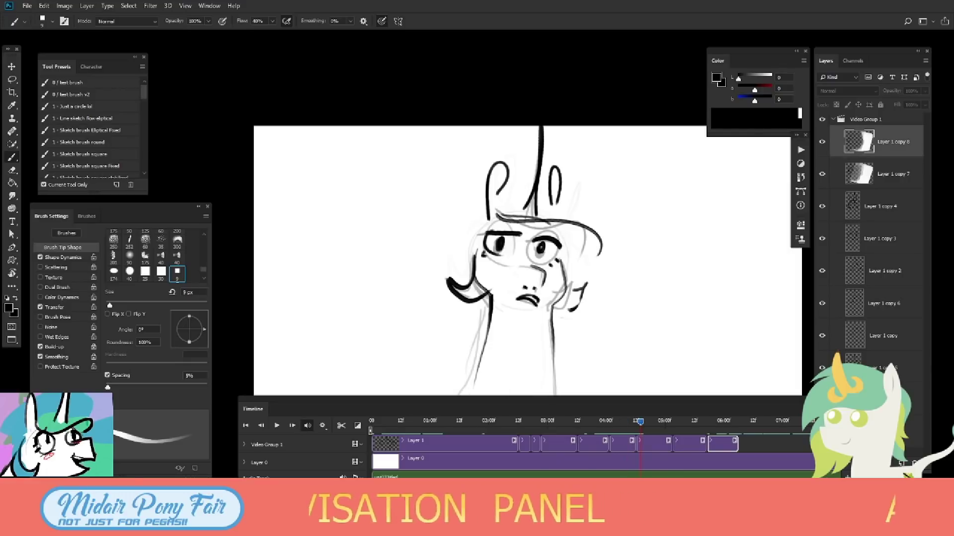
Switch to Blender and open the recent file Griffin Village 3D v9.1 EEVEE.blend via Quick Favorites.
{"action": "key", "text": "super"}
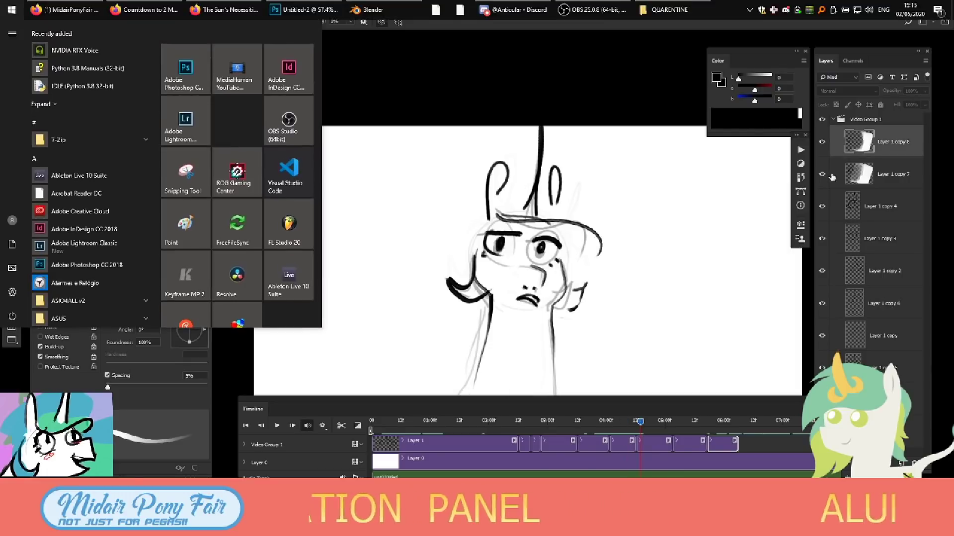
{"action": "left_click", "coordinate": [368, 9]}
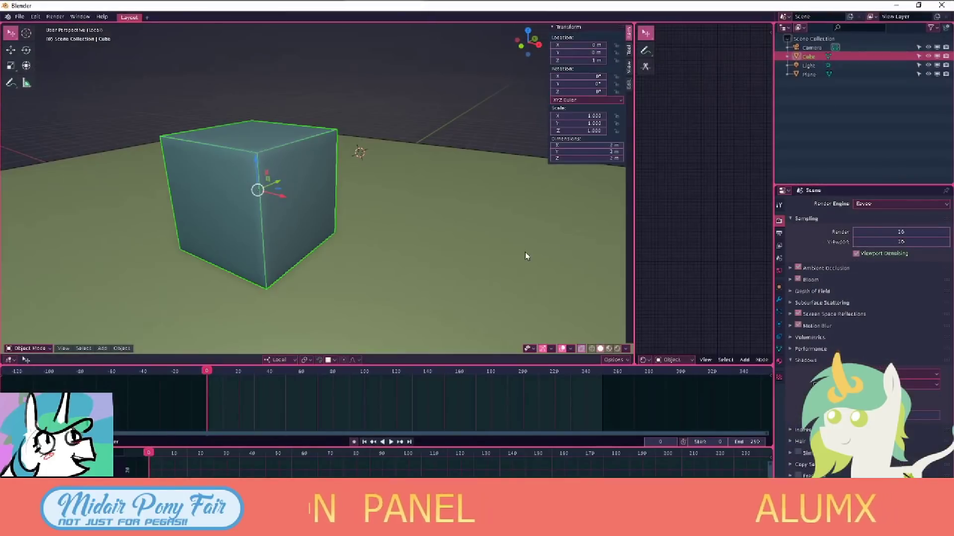
{"action": "key", "text": "q"}
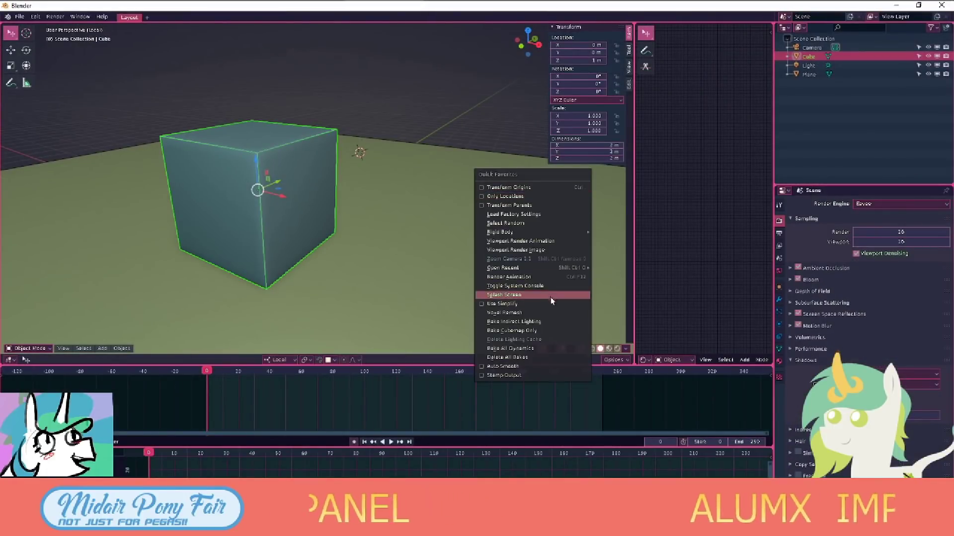
{"action": "mouse_move", "coordinate": [504, 267]}
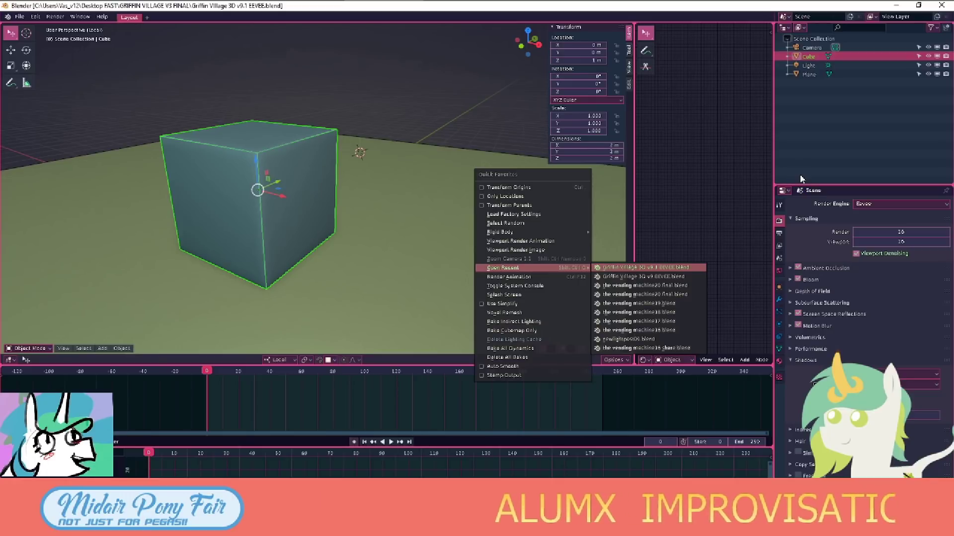
{"action": "key", "text": "alt+Tab"}
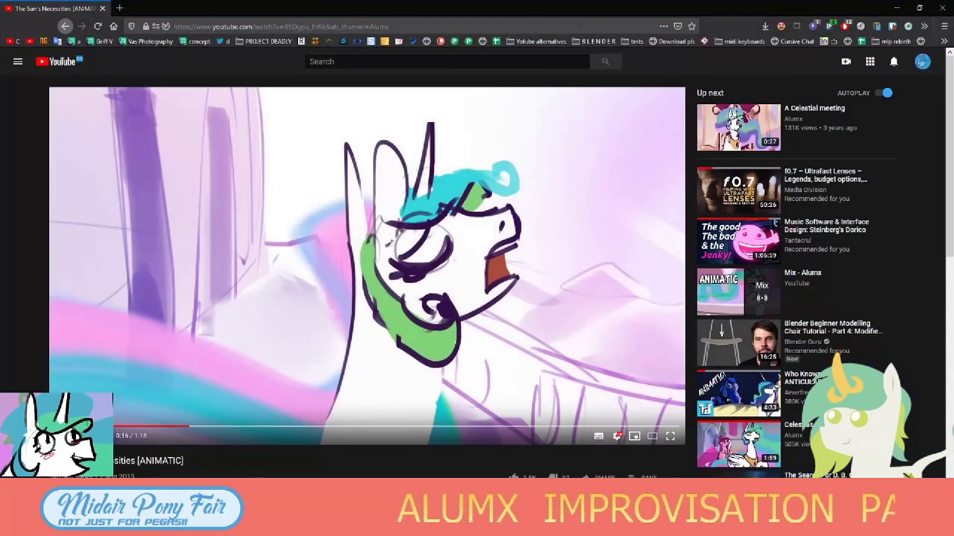
Search Google for '2 min timer', start the countdown, and return to Blender.
{"action": "left_click", "coordinate": [566, 23]}
{"action": "type", "text": "2"}
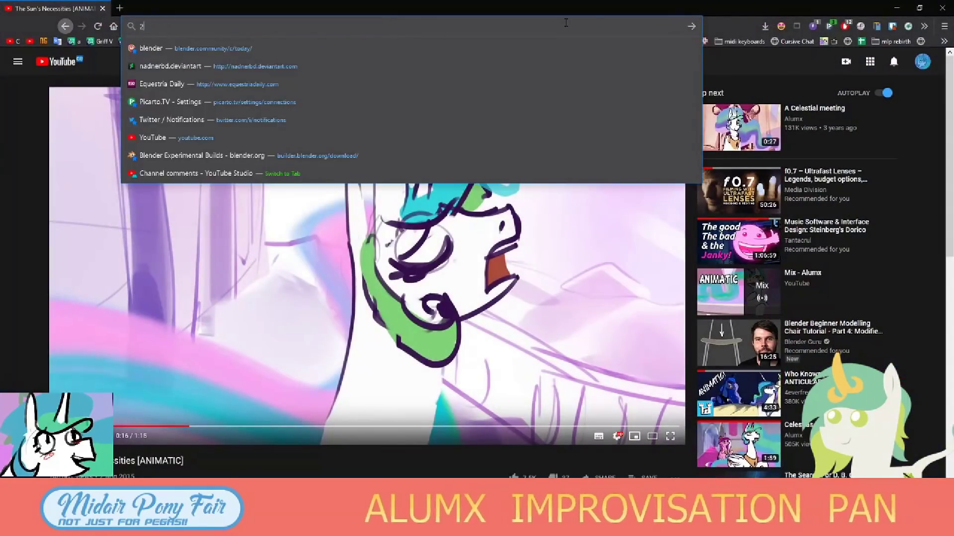
{"action": "type", "text": " min timer"}
{"action": "key", "text": "Return"}
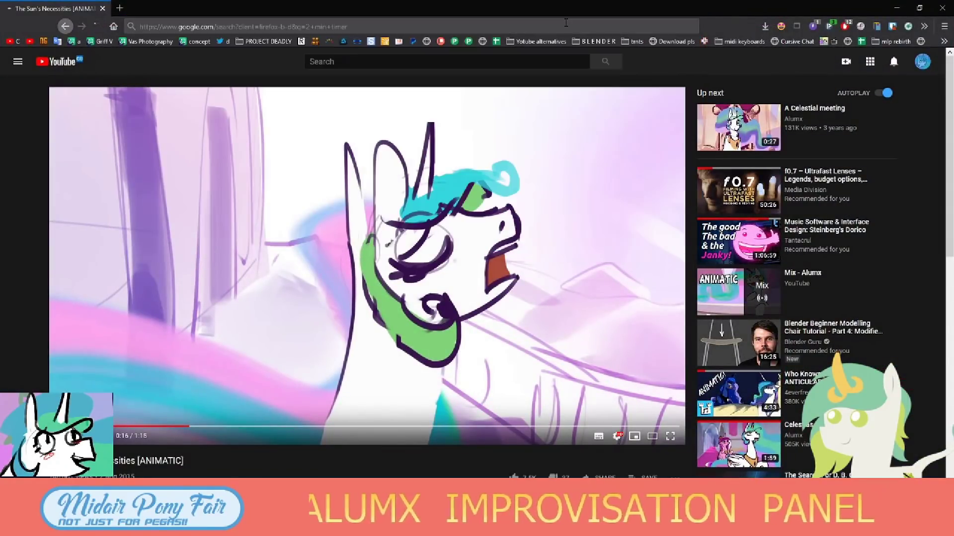
{"action": "left_click", "coordinate": [109, 257]}
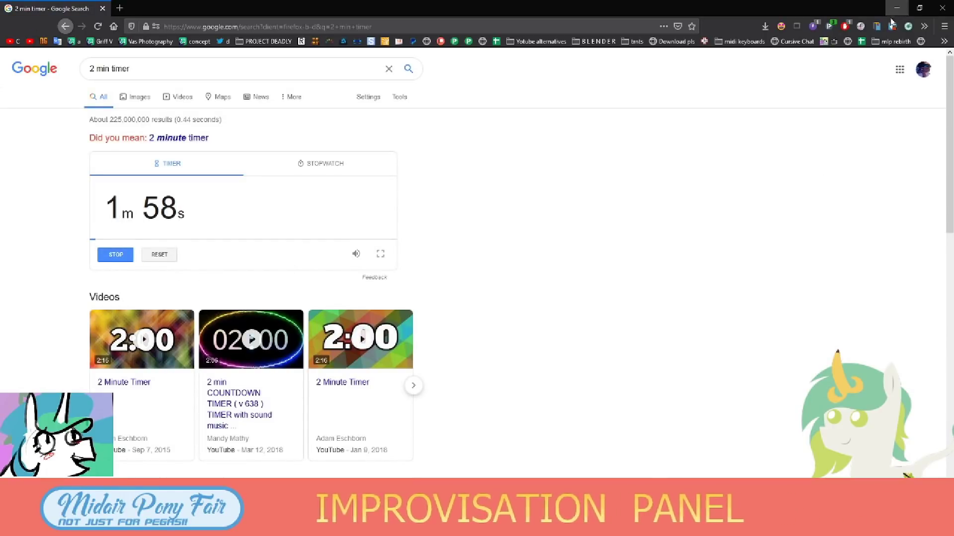
{"action": "key", "text": "alt+Tab"}
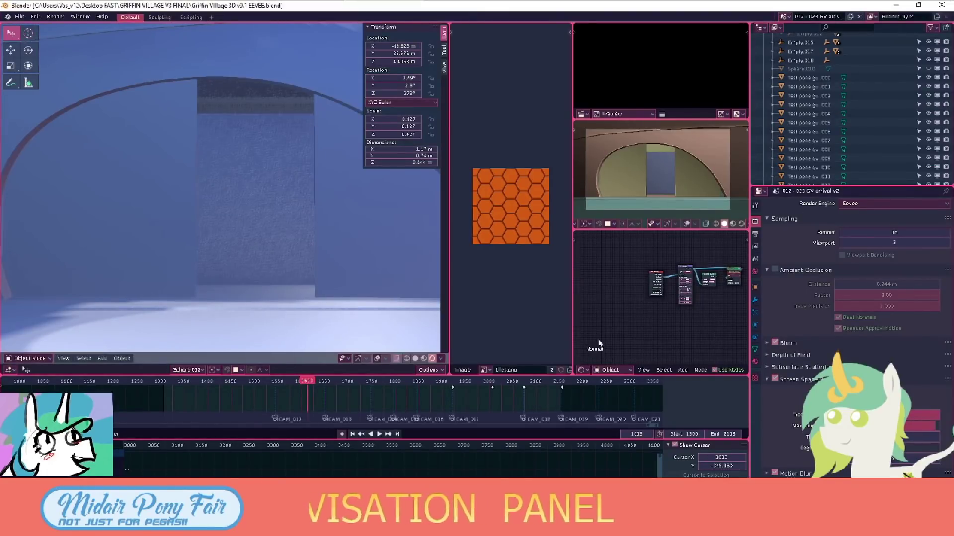
{"action": "key", "text": "alt+Tab"}
{"action": "key", "text": "alt+Tab"}
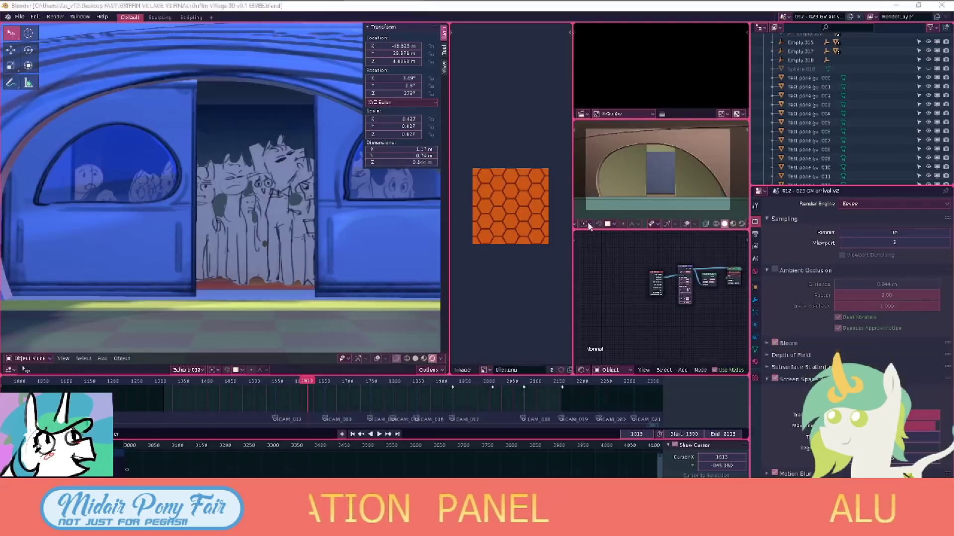
{"action": "key", "text": "alt+Tab"}
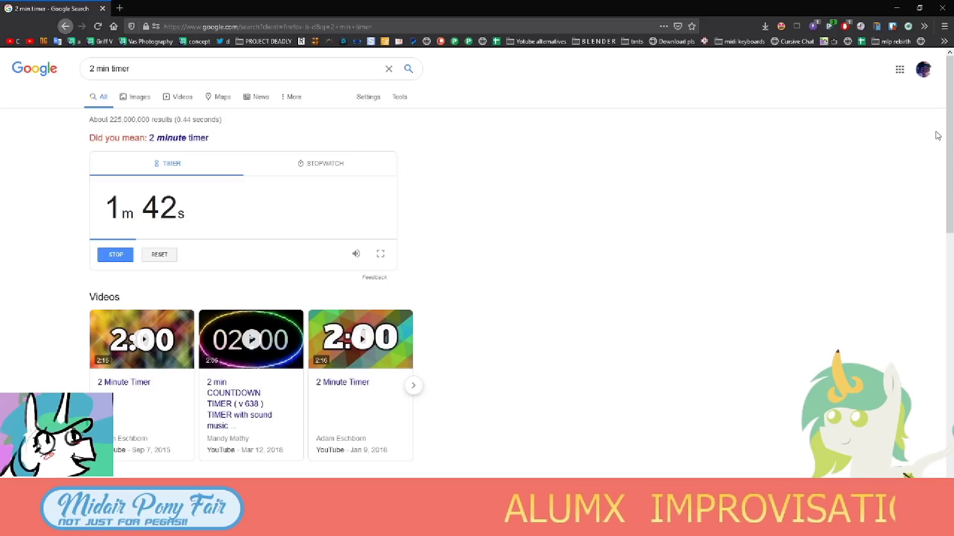
{"action": "key", "text": "alt+Tab"}
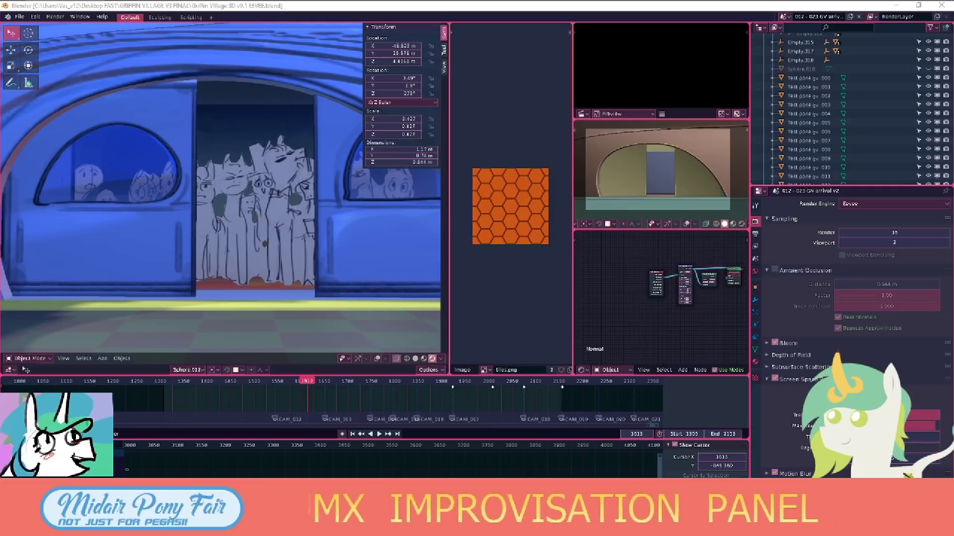
{"action": "key", "text": "alt+Tab"}
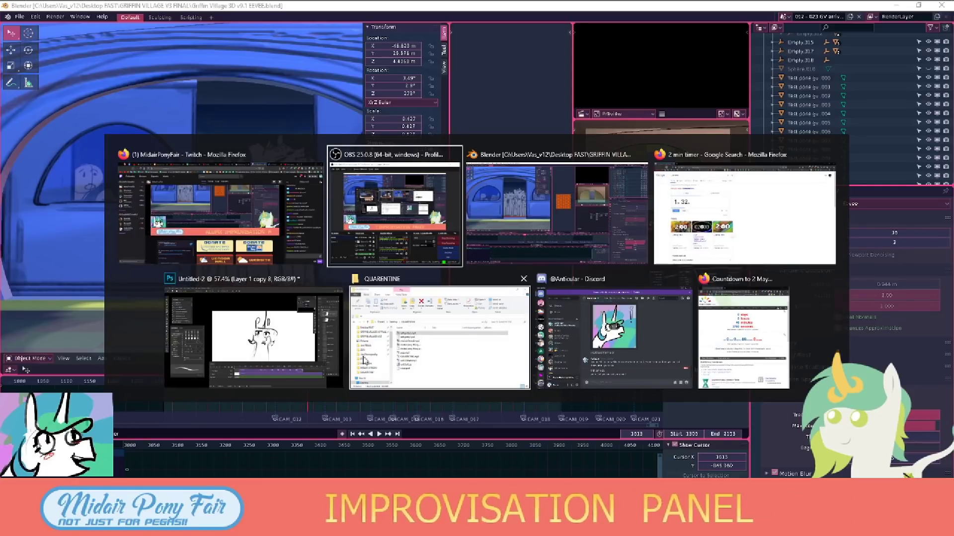
{"action": "left_click", "coordinate": [541, 198]}
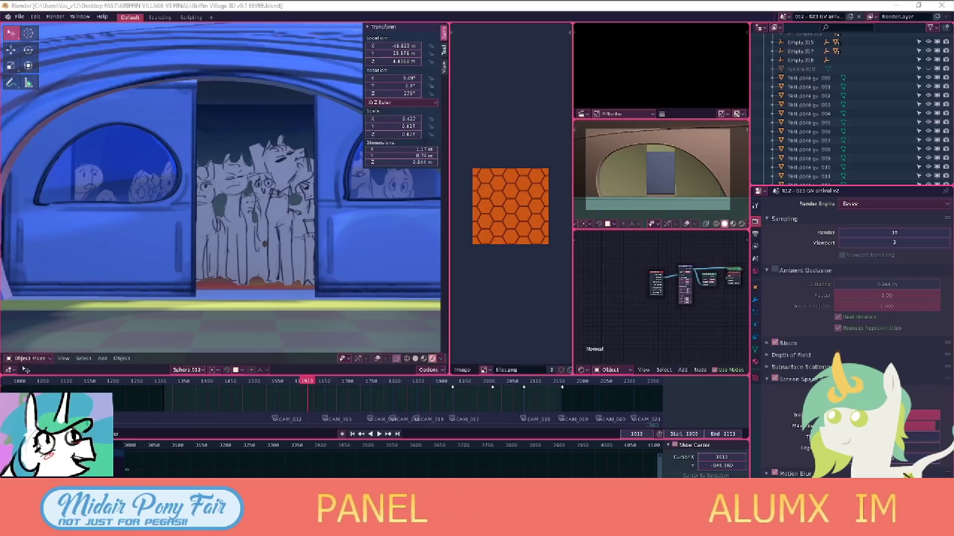
{"action": "key", "text": "alt+Tab"}
{"action": "key", "text": "alt+Tab"}
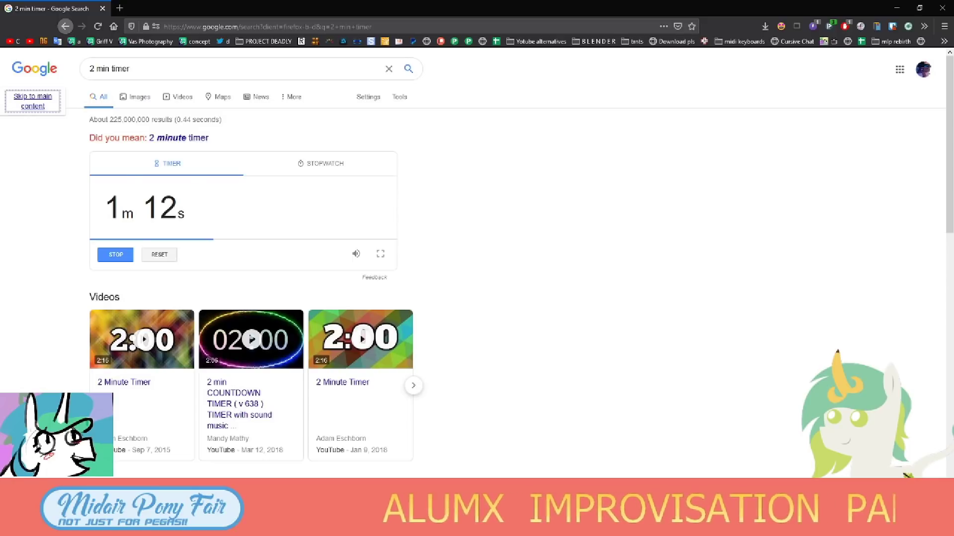
{"action": "key", "text": "alt+Tab"}
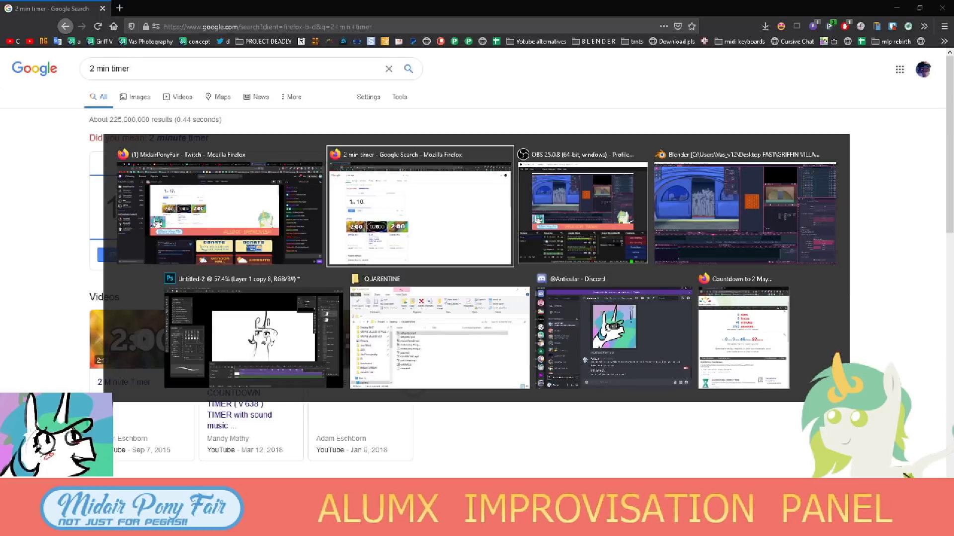
{"action": "key", "text": "alt+Tab"}
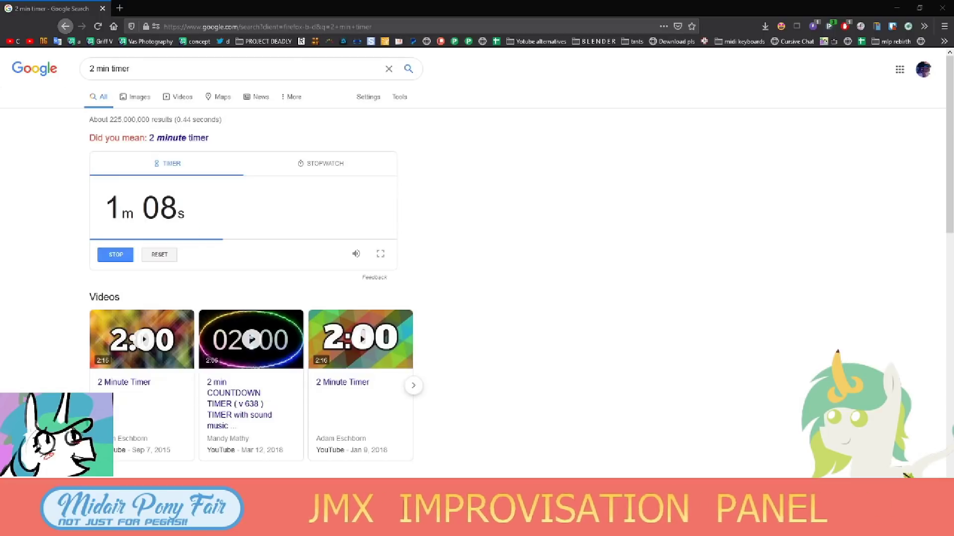
{"action": "key", "text": "alt+Tab"}
{"action": "key", "text": "alt+Tab"}
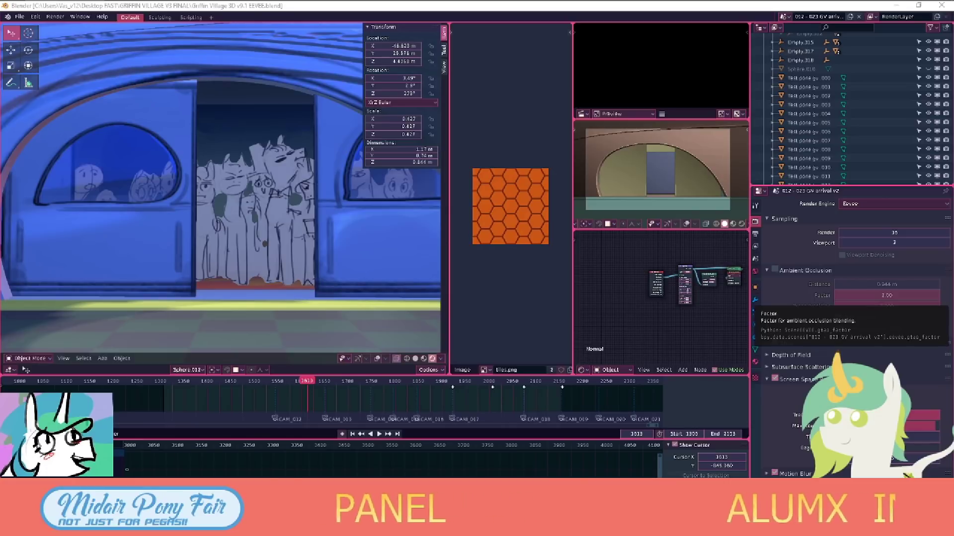
{"action": "key", "text": "alt+Tab"}
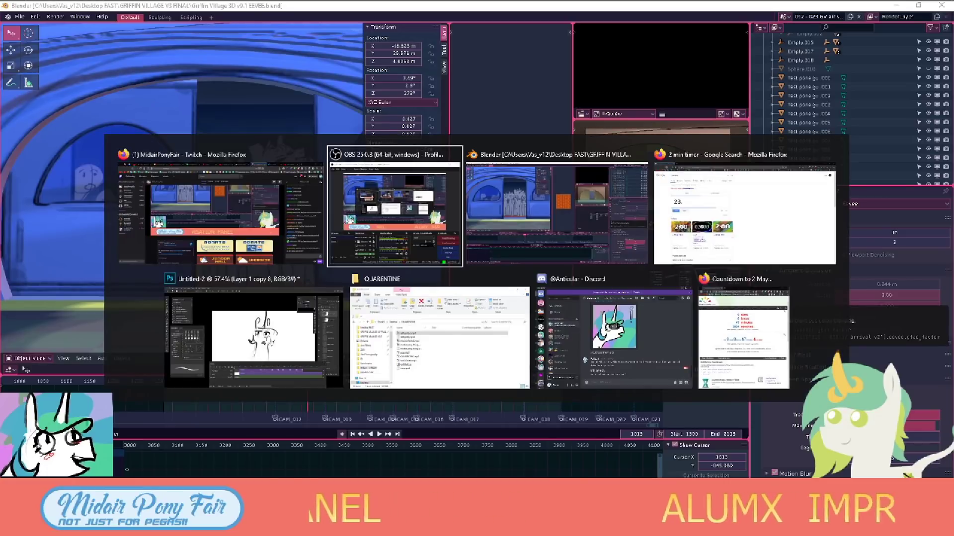
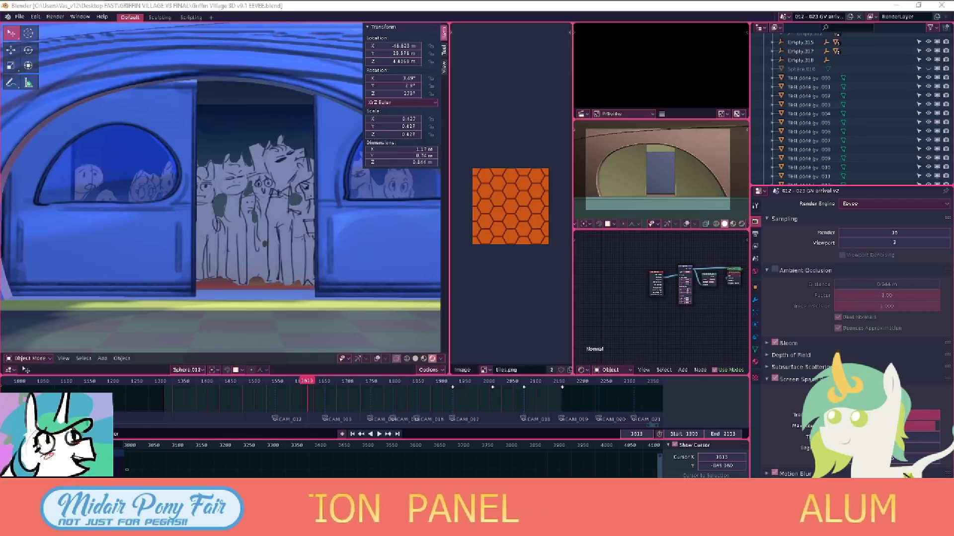
Switch to File Explorer and open the Vocal shitposts folder on the Desktop.
{"action": "key", "text": "alt+Tab"}
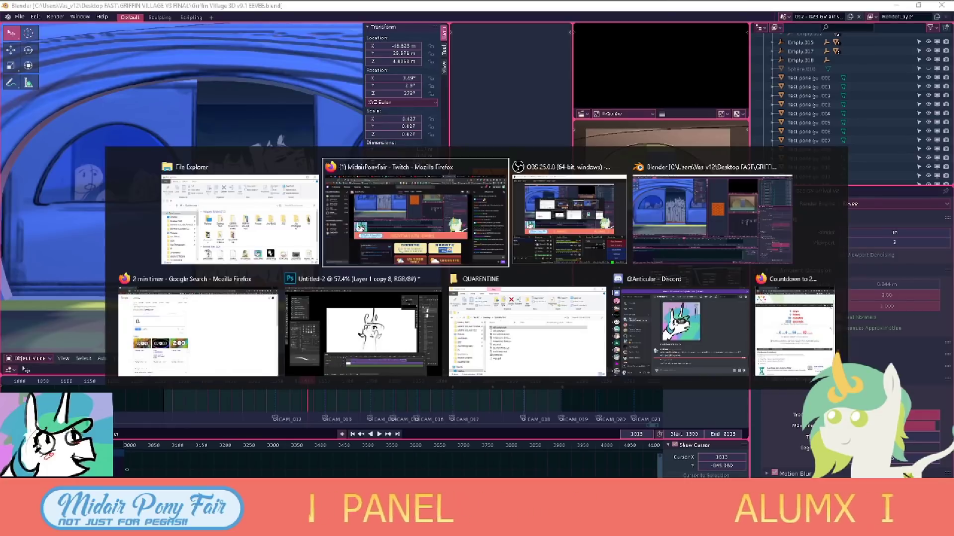
{"action": "key", "text": "alt+Tab"}
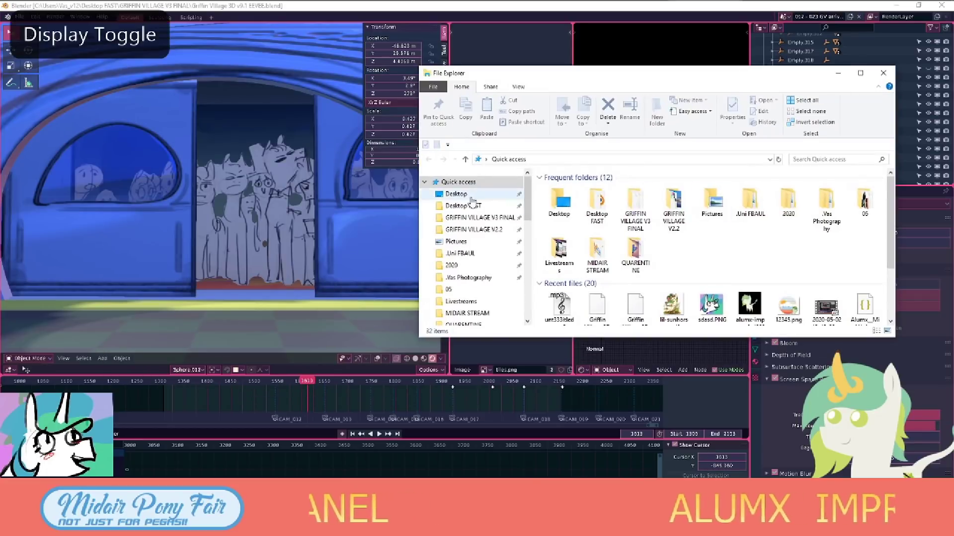
{"action": "left_click_drag", "start_coordinate": [890, 183], "coordinate": [890, 306]}
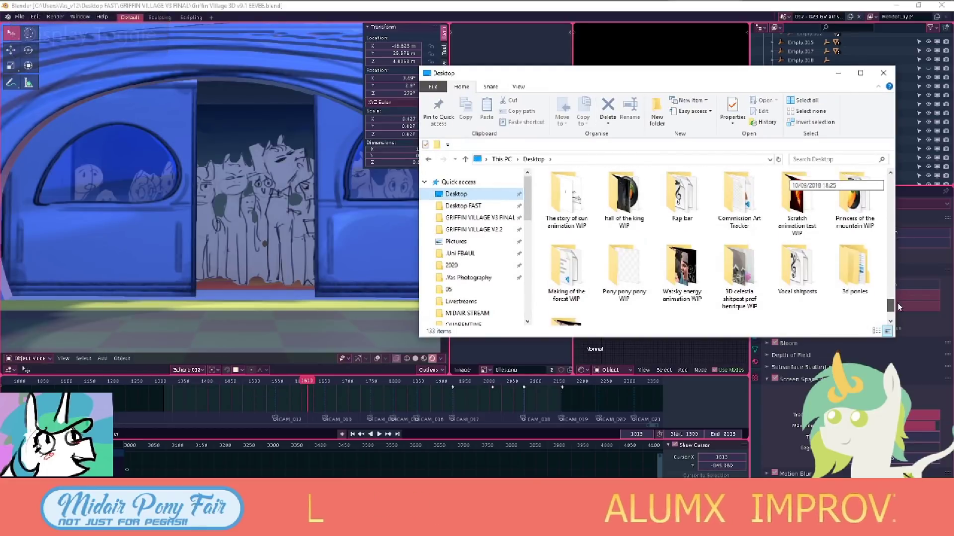
{"action": "double_click", "coordinate": [797, 231]}
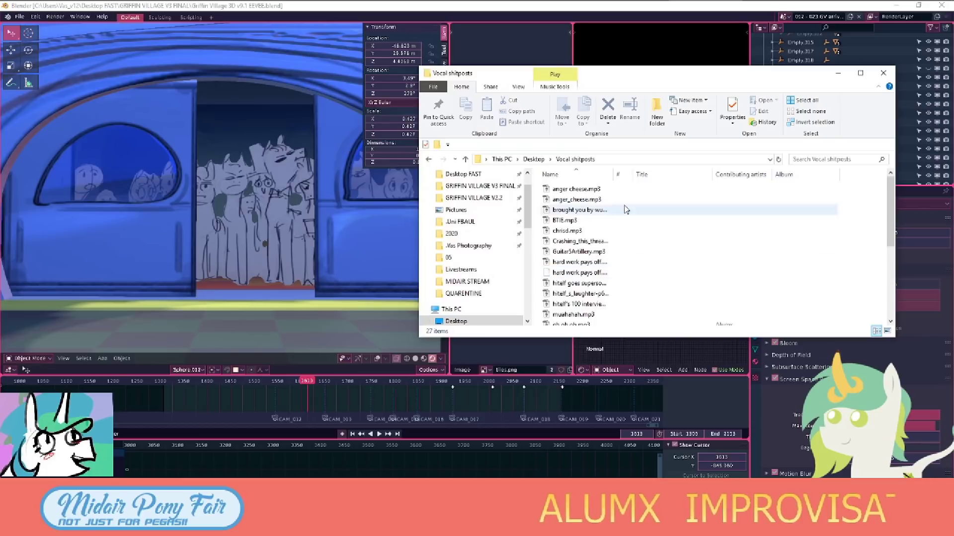
Play the third audio clip and then chrisd.mp3 in Media Player Classic.
{"action": "left_click", "coordinate": [757, 216]}
{"action": "double_click", "coordinate": [708, 210]}
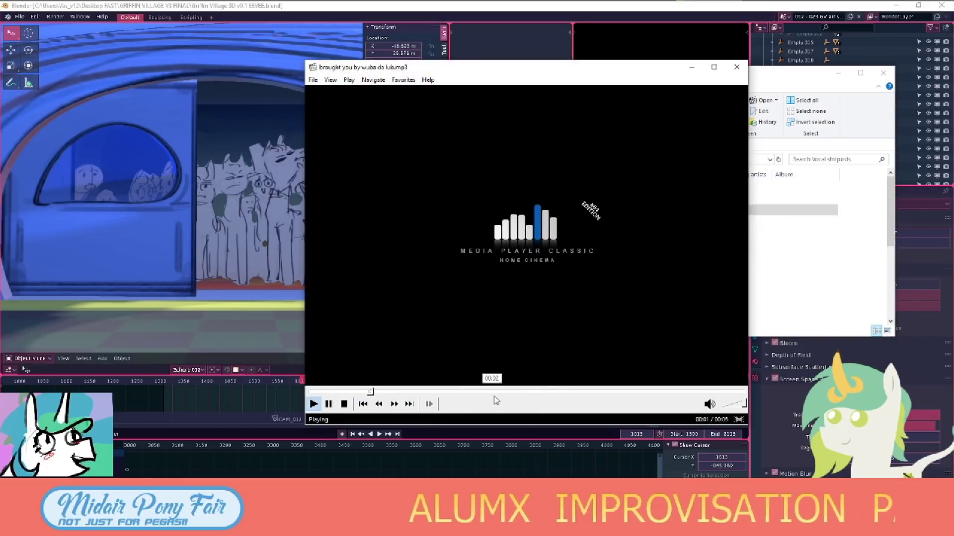
{"action": "left_click", "coordinate": [737, 67]}
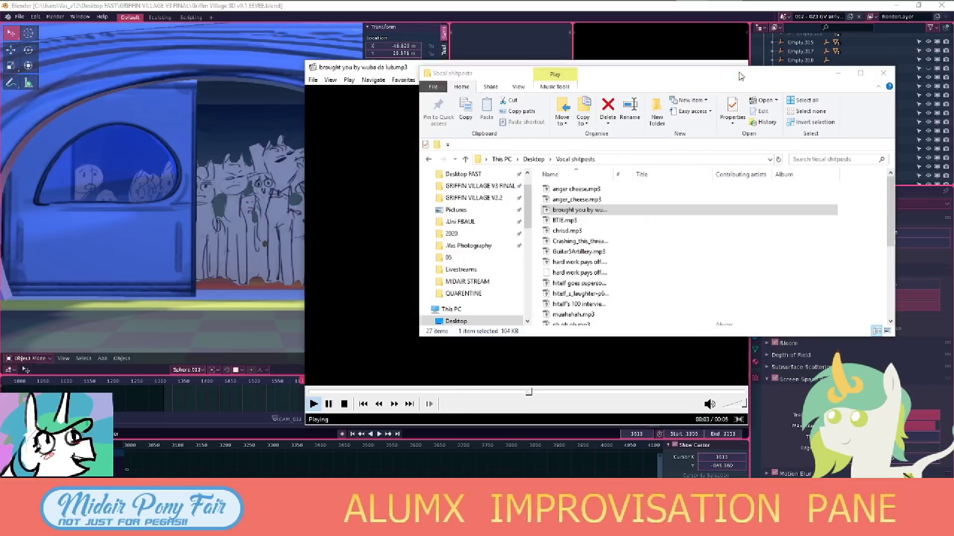
{"action": "left_click", "coordinate": [620, 230]}
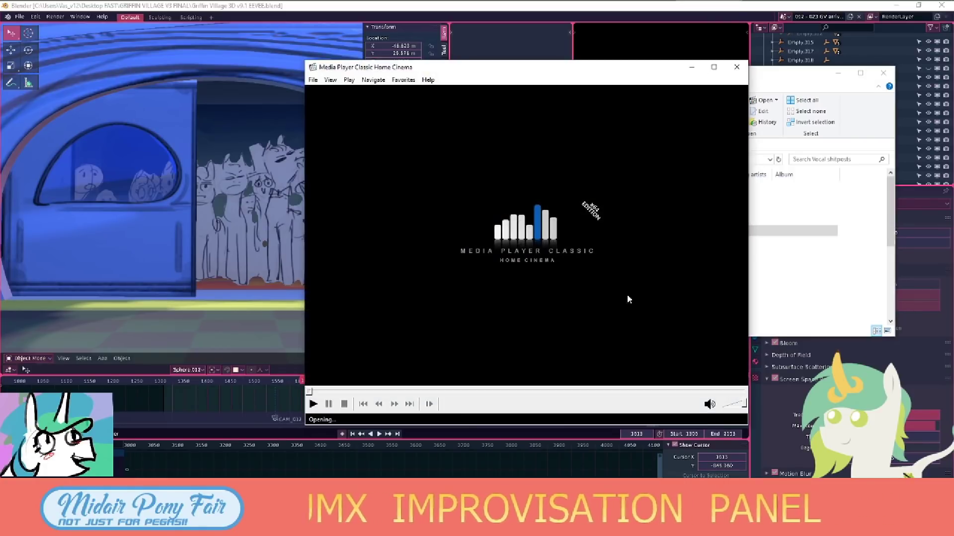
{"action": "left_click", "coordinate": [440, 392]}
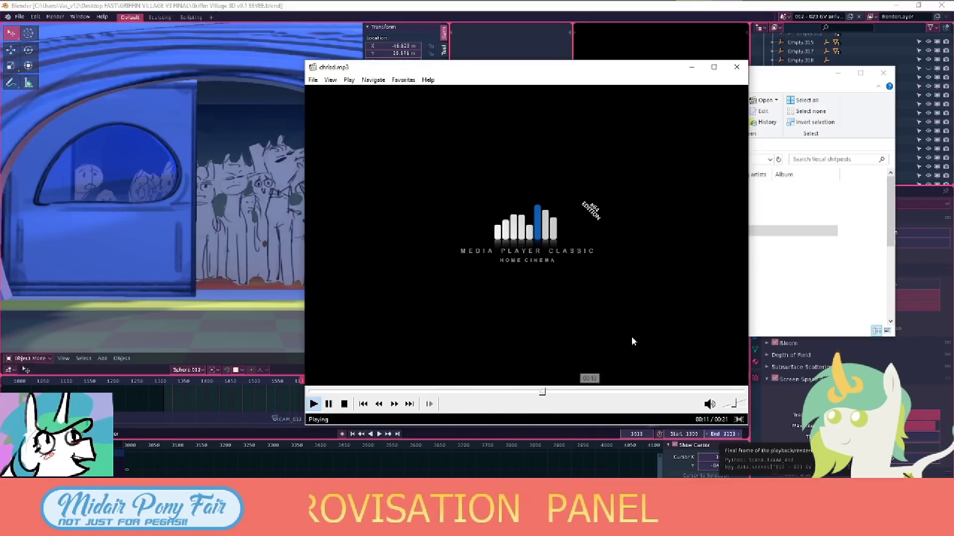
{"action": "left_click", "coordinate": [737, 67]}
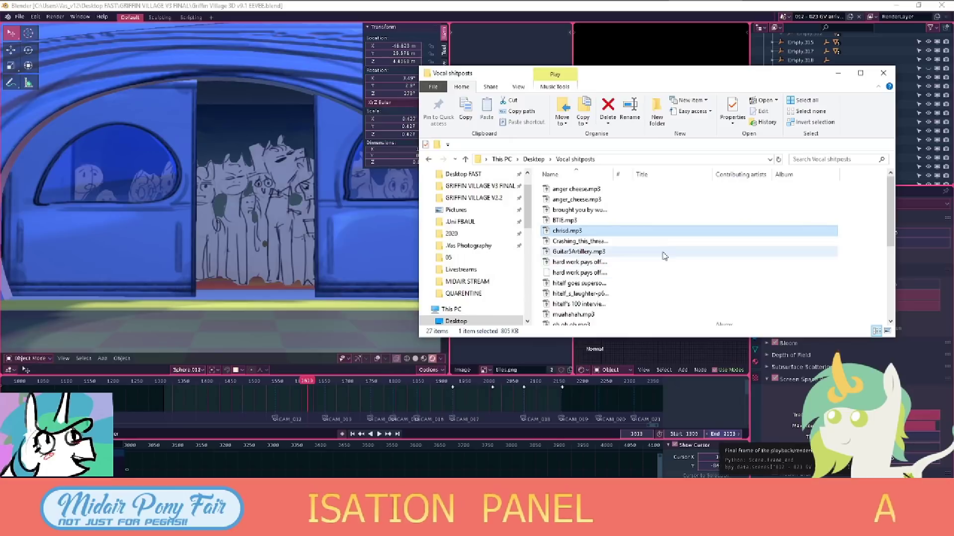
Play sag.mp3 from further down the clip list.
{"action": "left_click", "coordinate": [653, 315]}
{"action": "key", "text": "Down"}
{"action": "key", "text": "Down"}
{"action": "key", "text": "Down"}
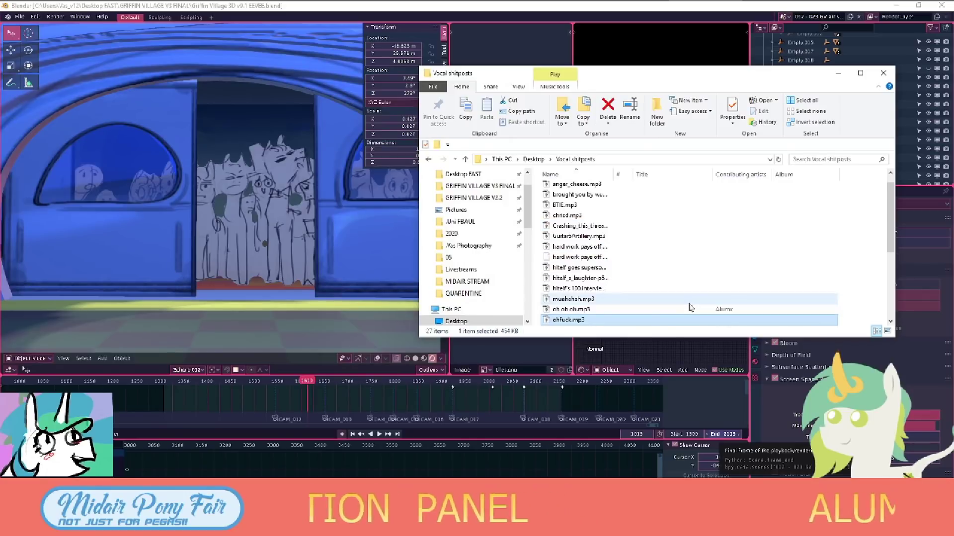
{"action": "key", "text": "Down"}
{"action": "key", "text": "Return"}
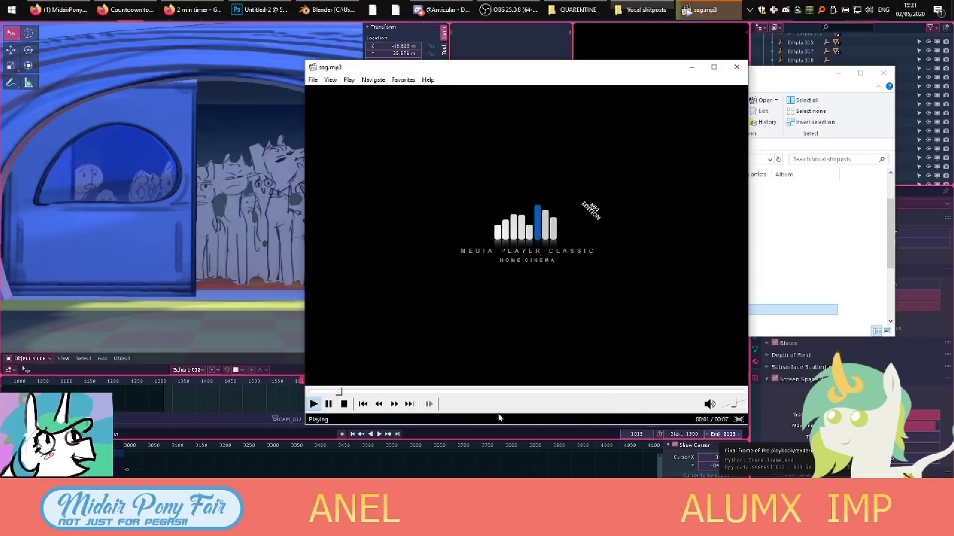
{"action": "left_click", "coordinate": [737, 66]}
Browse past joe.mp3 to the bottom of the list, then return to the Desktop folder.
{"action": "left_click", "coordinate": [602, 319]}
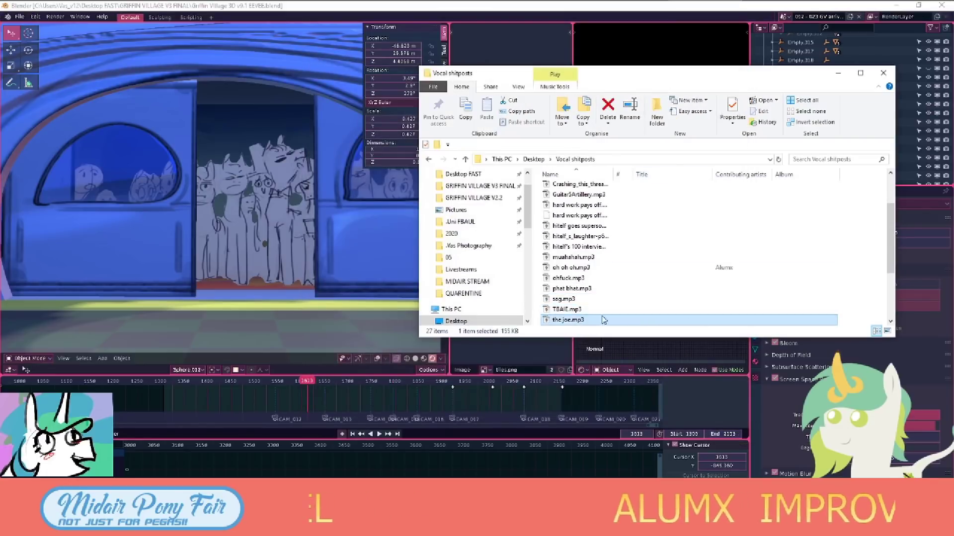
{"action": "key", "text": "Down"}
{"action": "key", "text": "Down"}
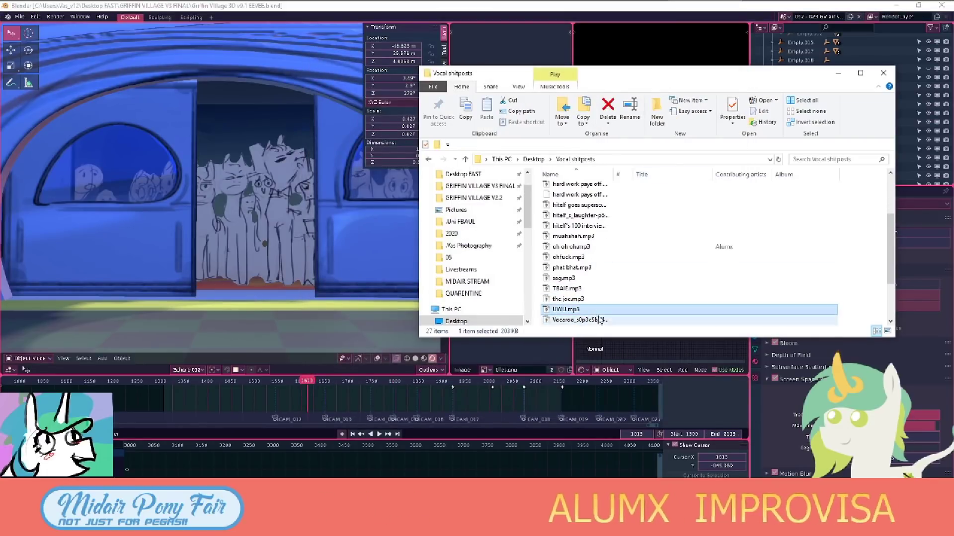
{"action": "key", "text": "Down"}
{"action": "scroll", "coordinate": [633, 316], "scroll_direction": "down", "scroll_amount": 2}
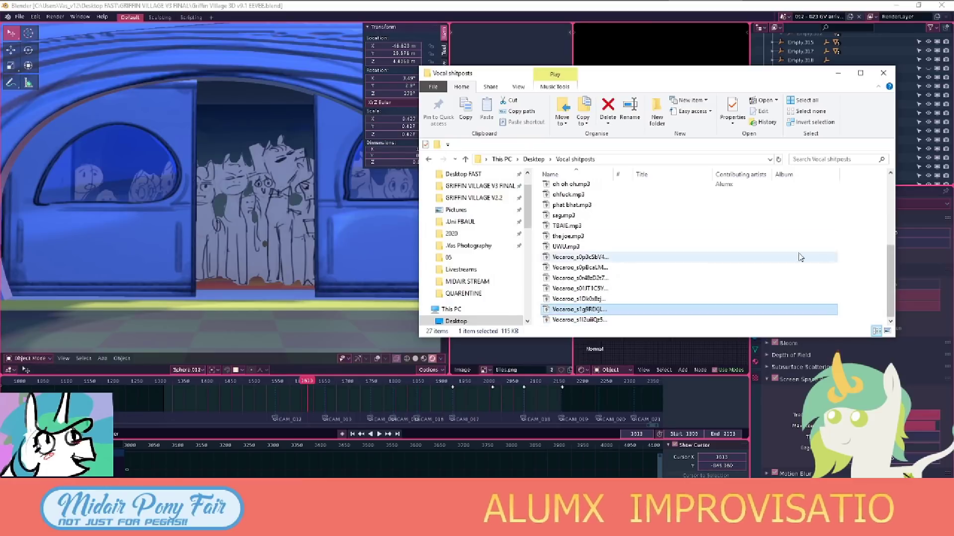
{"action": "left_click", "coordinate": [770, 247]}
{"action": "left_click", "coordinate": [533, 159]}
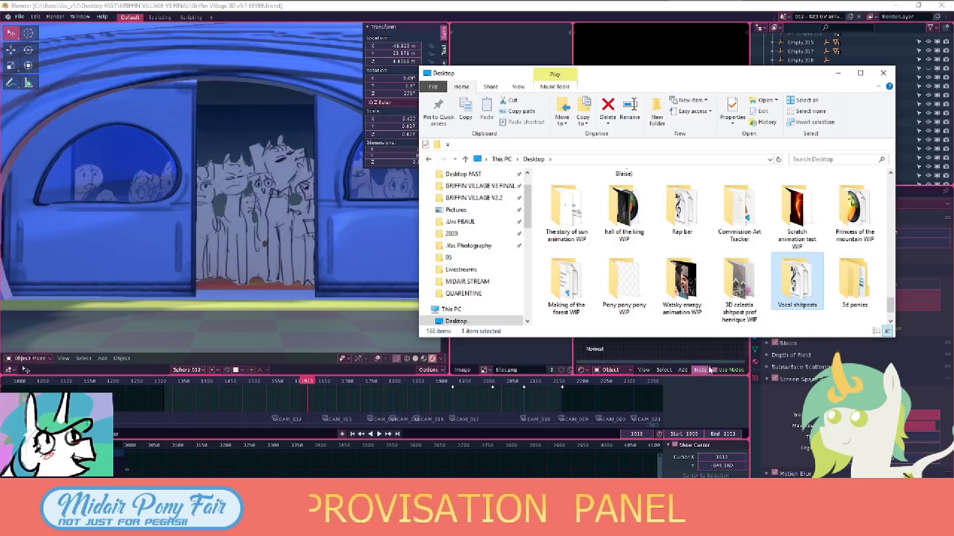
Minimize the Desktop File Explorer window to bring the Blender train-station scene back.
{"action": "left_click", "coordinate": [470, 313]}
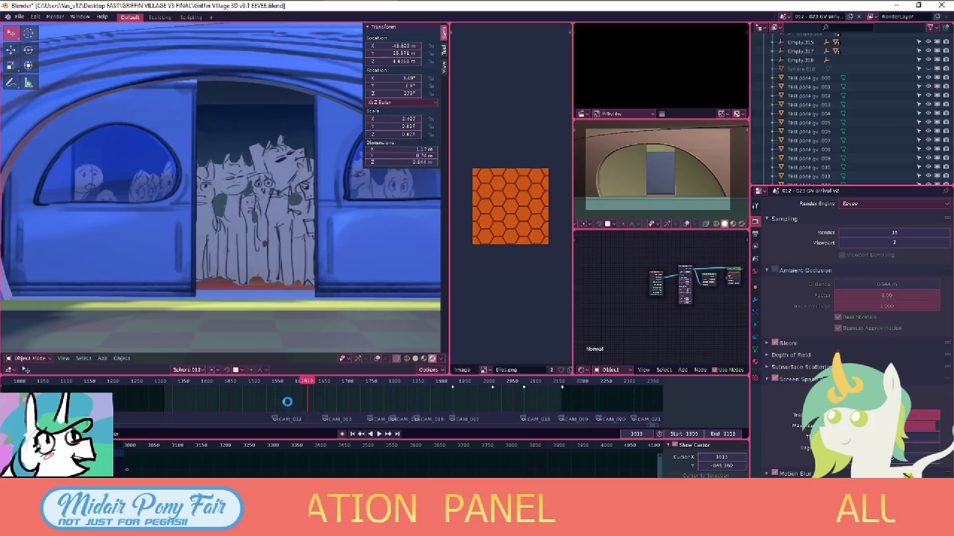
Play the Griffin Village animation from frame 1537 with the 3D viewport maximized.
{"action": "key", "text": "ctrl+alt+space"}
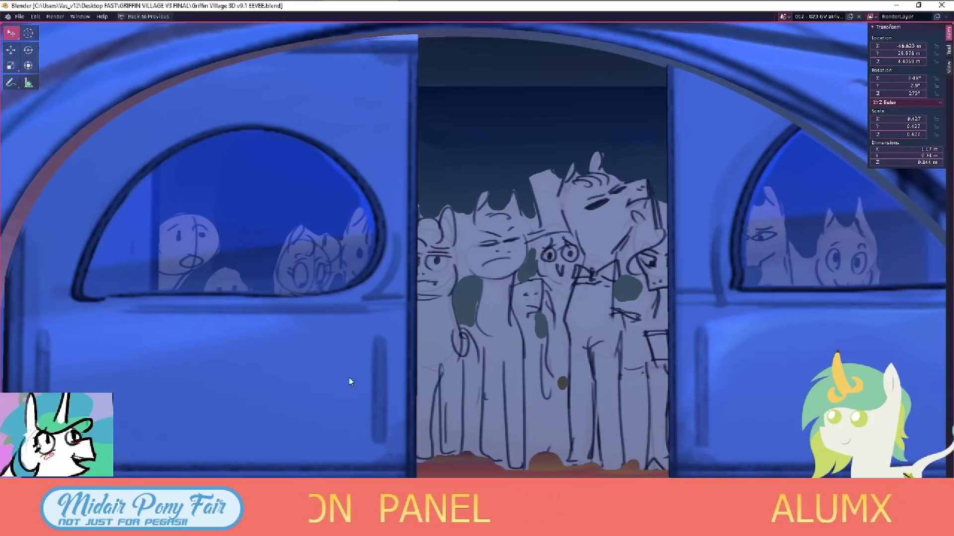
{"action": "key", "text": "ctrl+alt+space"}
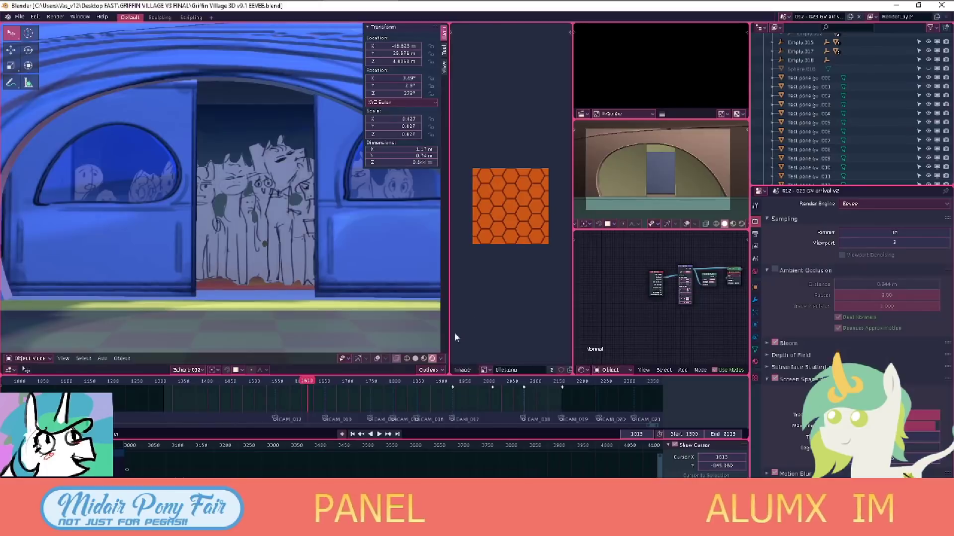
{"action": "left_click", "coordinate": [272, 396]}
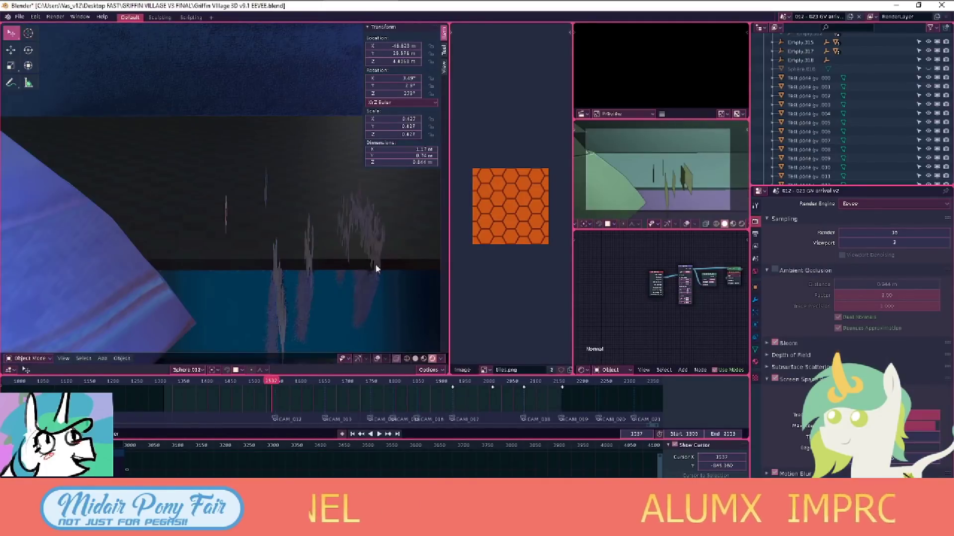
{"action": "key", "text": "ctrl+alt+space"}
{"action": "key", "text": "space"}
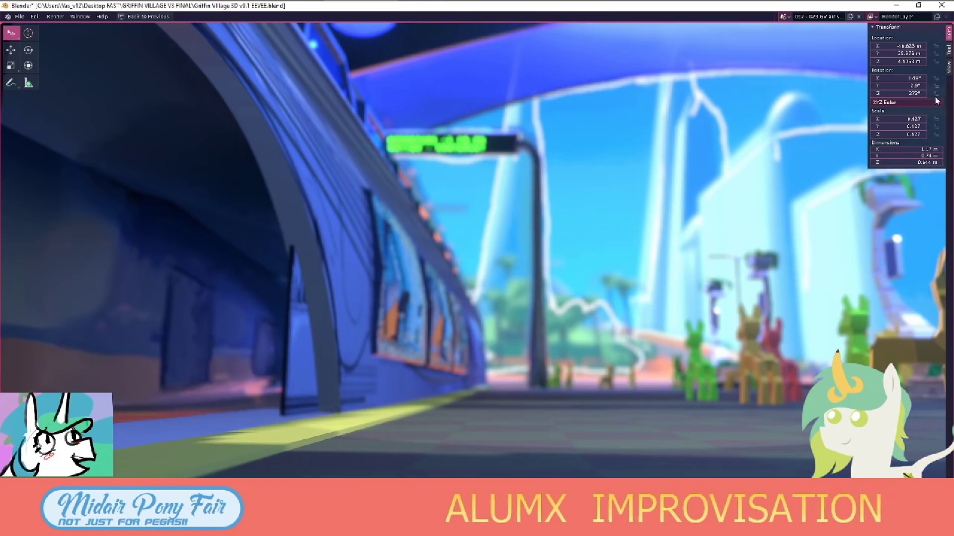
{"action": "key", "text": "n"}
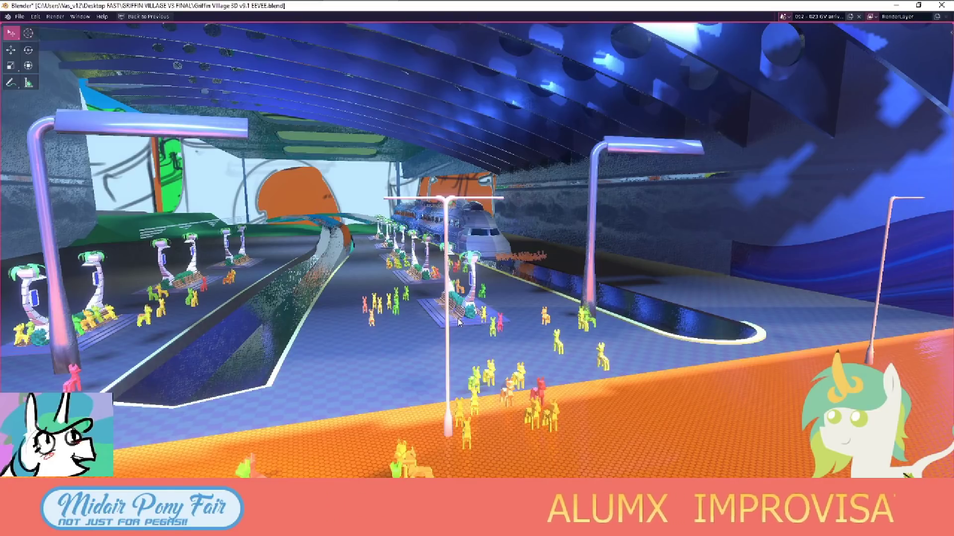
Bring File Explorer over Blender, peek into the hall of the king WIP folder, and return to Desktop.
{"action": "key", "text": "alt+Tab"}
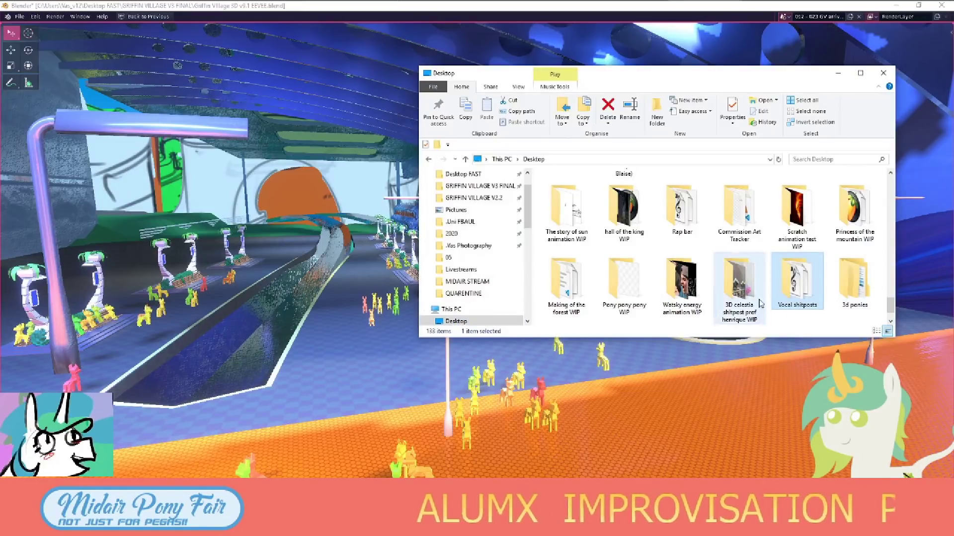
{"action": "left_click", "coordinate": [757, 318]}
{"action": "left_click", "coordinate": [566, 286]}
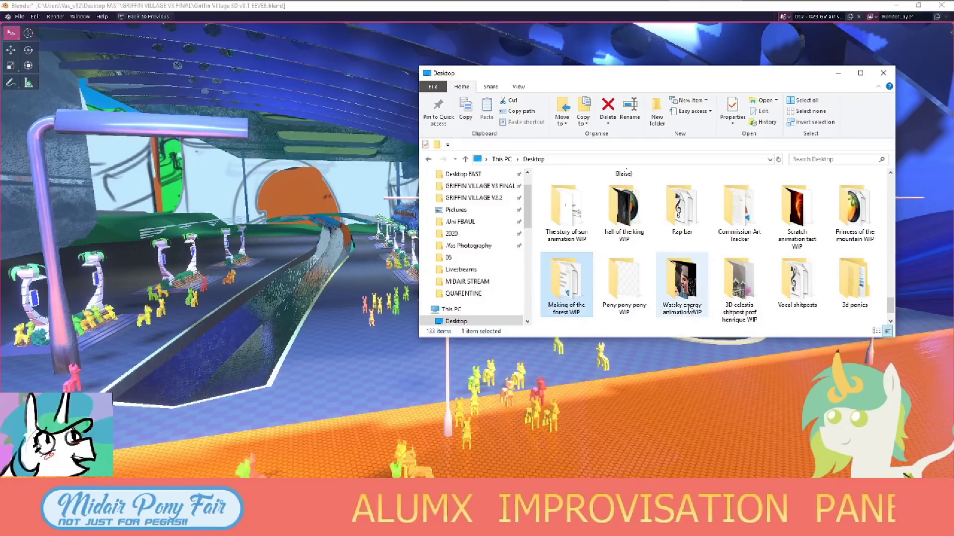
{"action": "key", "text": "h"}
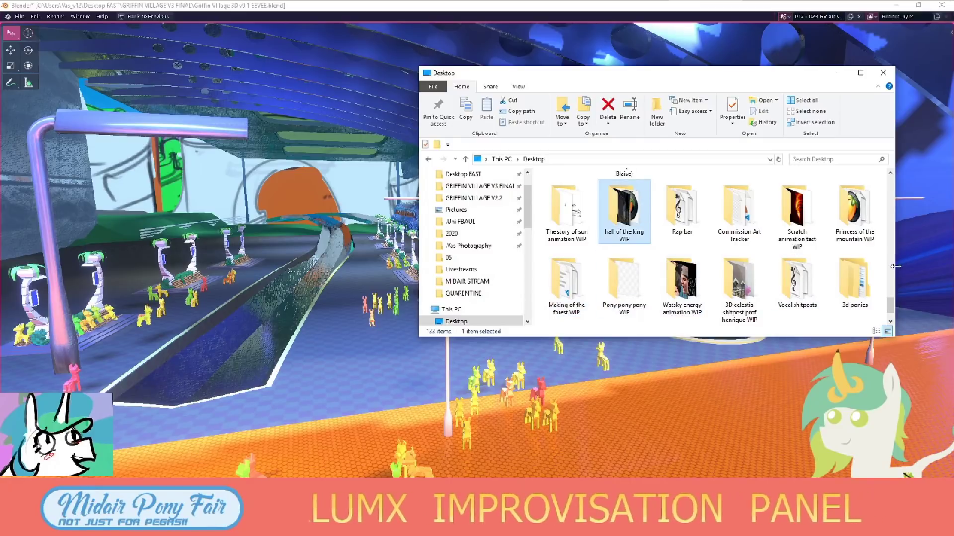
{"action": "key", "text": "Return"}
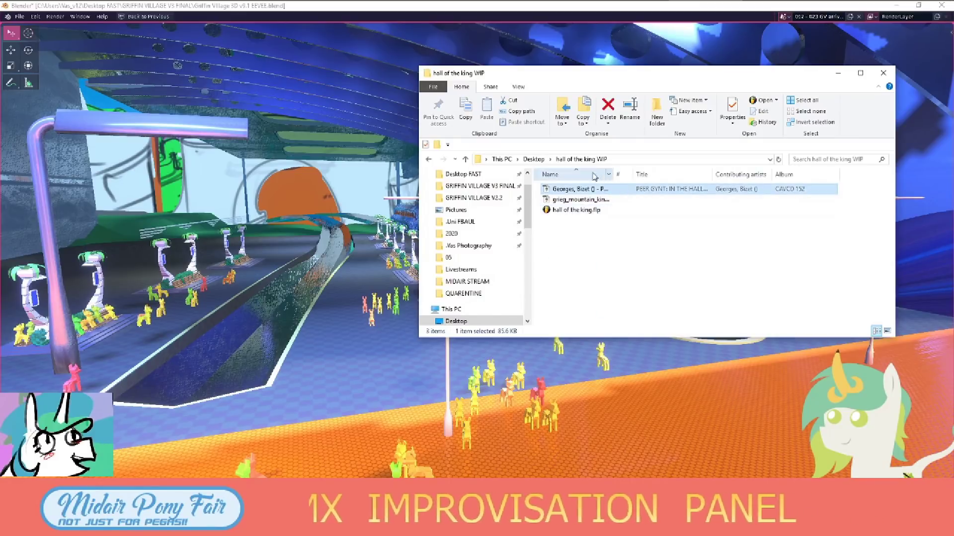
{"action": "key", "text": "BackSpace"}
{"action": "key", "text": "Right"}
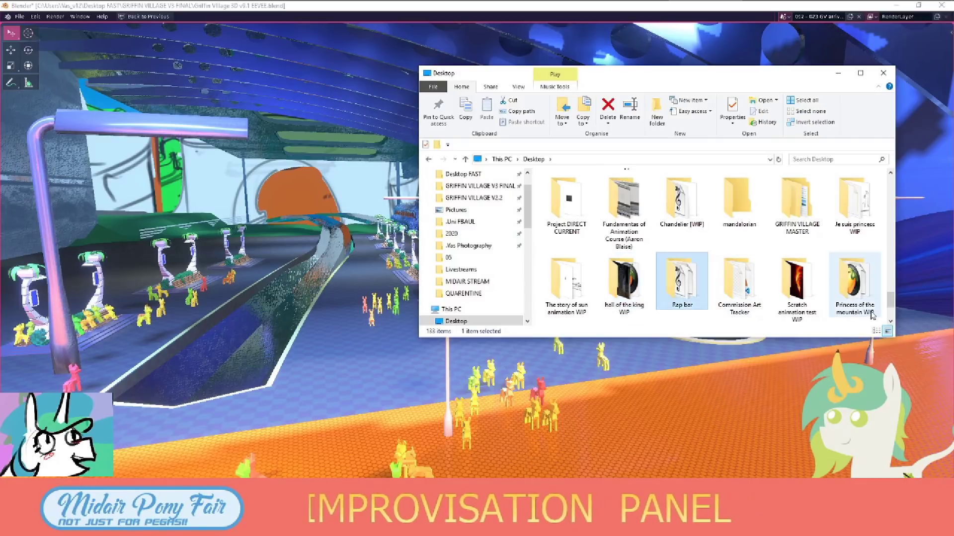
{"action": "key", "text": "Down"}
Play Princess of the mountain.mp3 at full volume from its WIP folder, then return to Desktop.
{"action": "left_click", "coordinate": [869, 238]}
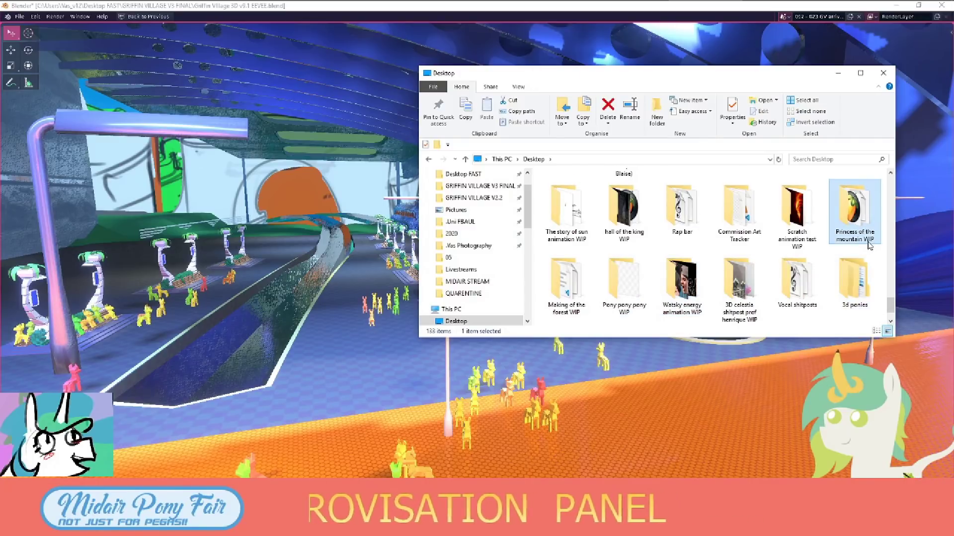
{"action": "double_click", "coordinate": [870, 217]}
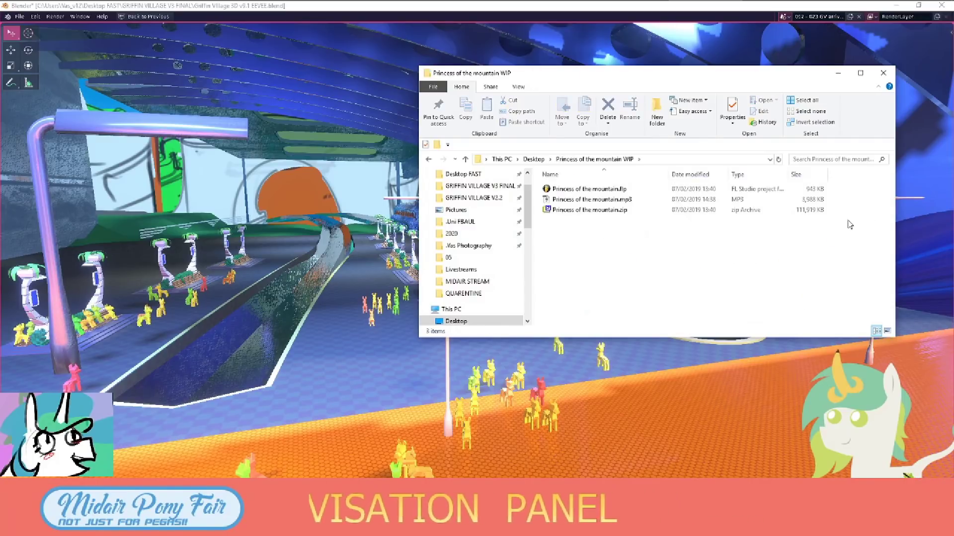
{"action": "double_click", "coordinate": [747, 201]}
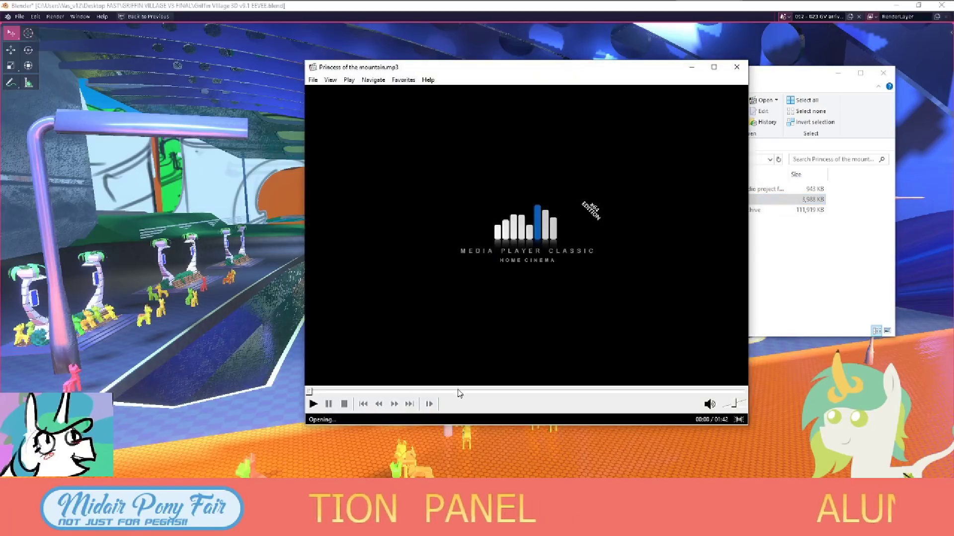
{"action": "left_click", "coordinate": [431, 392]}
{"action": "left_click_drag", "start_coordinate": [734, 404], "coordinate": [744, 404]}
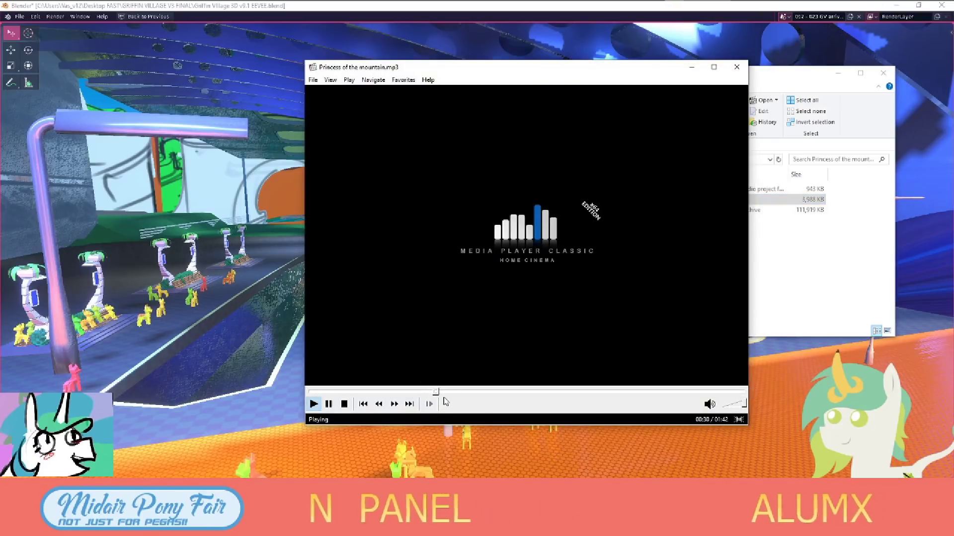
{"action": "left_click", "coordinate": [736, 67]}
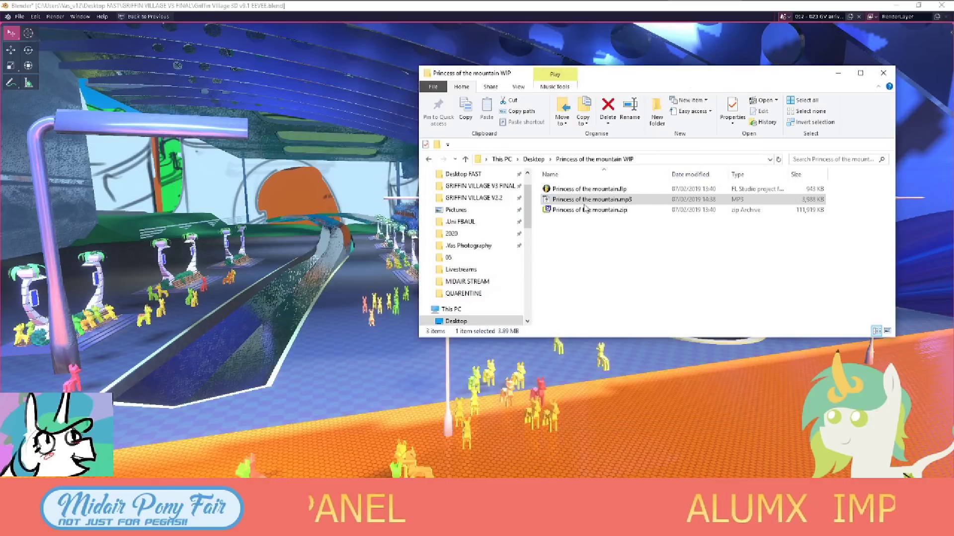
{"action": "left_click", "coordinate": [534, 159]}
{"action": "key", "text": "Down"}
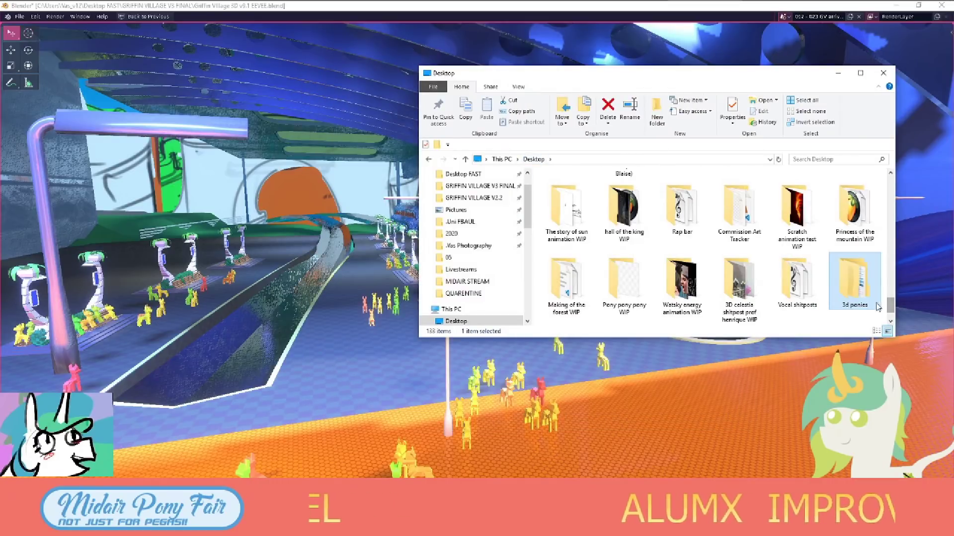
Open The story of sun animation WIP folder on the Desktop.
{"action": "key", "text": "Left"}
{"action": "key", "text": "Left"}
{"action": "key", "text": "Left"}
{"action": "key", "text": "Up"}
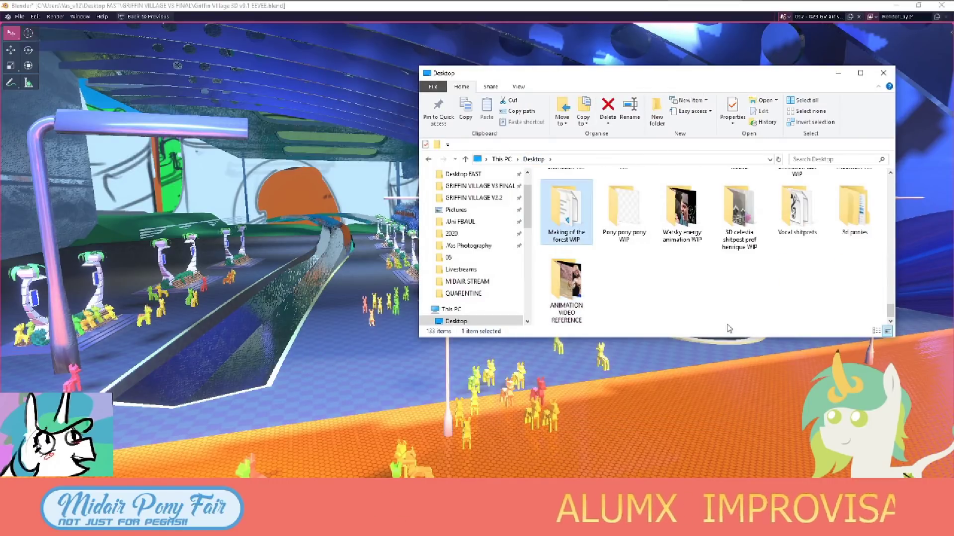
{"action": "key", "text": "Down"}
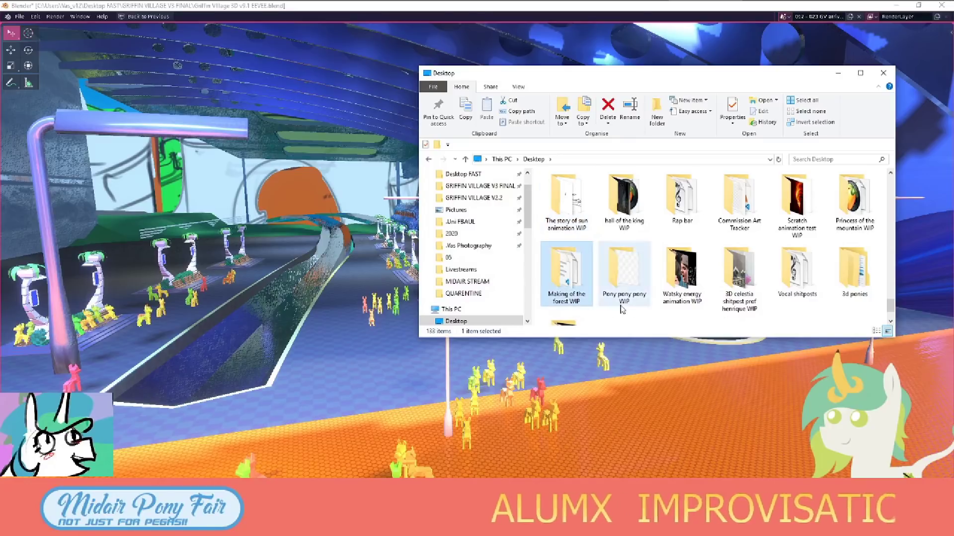
{"action": "key", "text": "Right"}
{"action": "key", "text": "Up"}
{"action": "key", "text": "Left"}
{"action": "key", "text": "Return"}
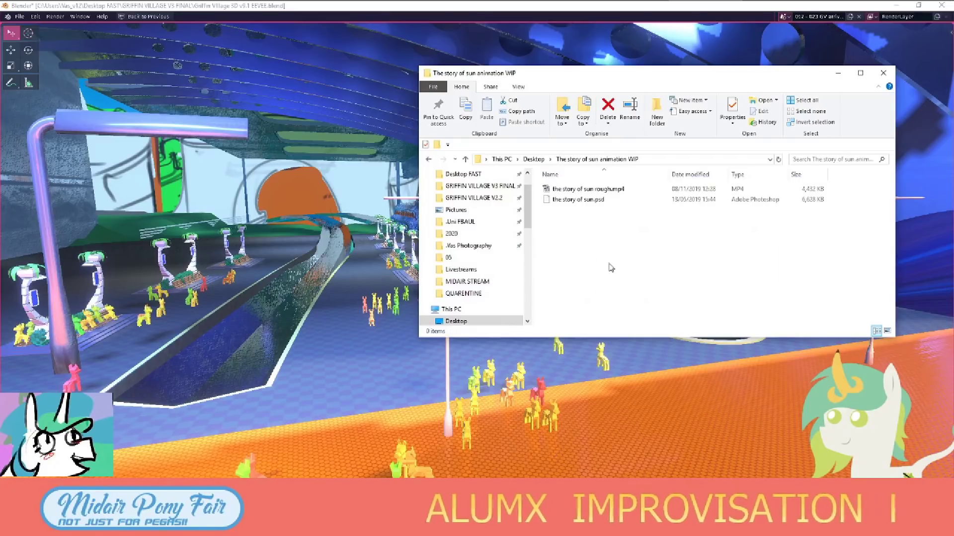
Watch the story of sun rough animation fullscreen, close the player, and head back to Blender.
{"action": "key", "text": "Return"}
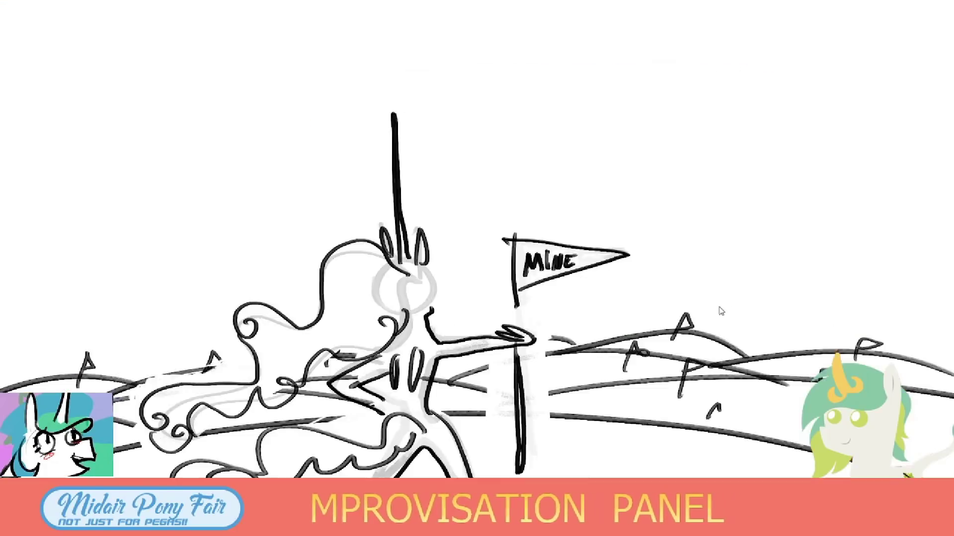
{"action": "double_click", "coordinate": [730, 309]}
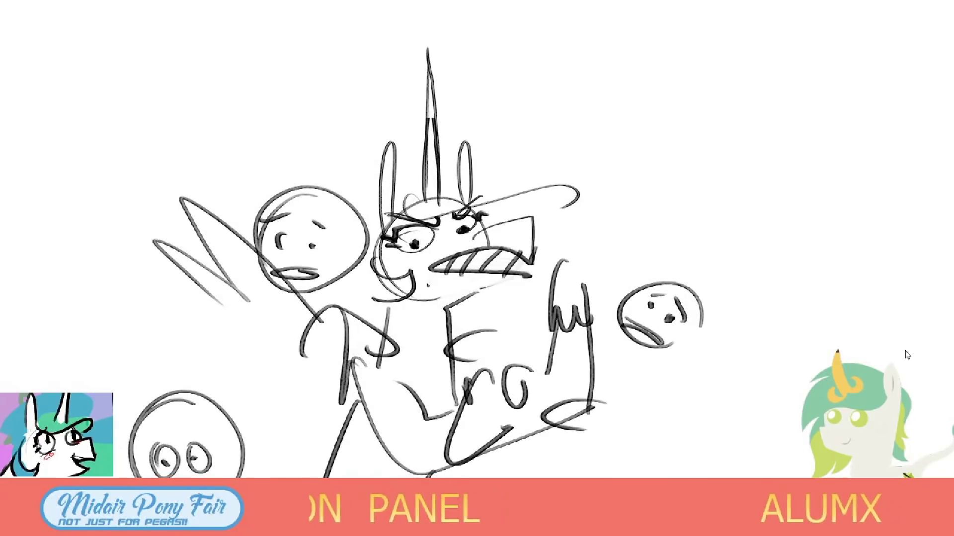
{"action": "key", "text": "Escape"}
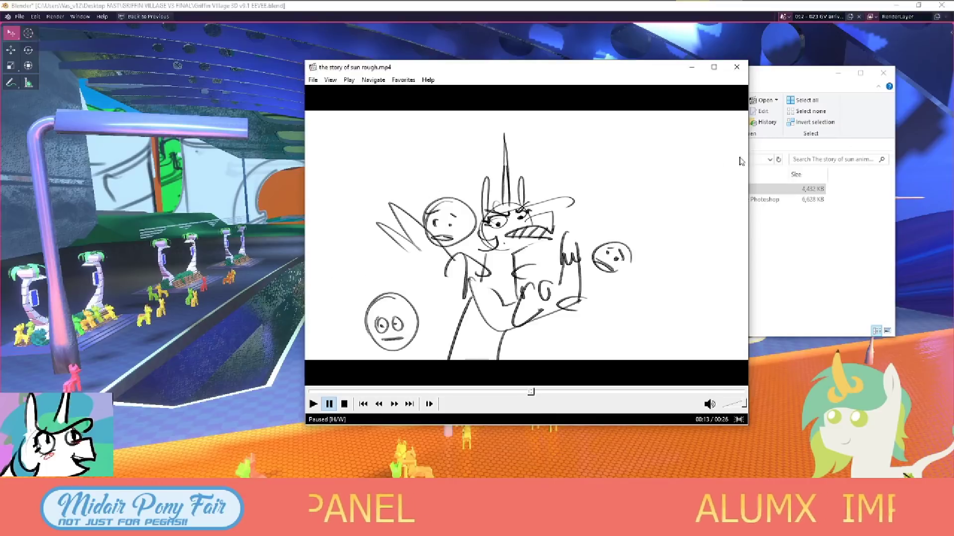
{"action": "key", "text": "alt+F4"}
{"action": "left_click", "coordinate": [533, 159]}
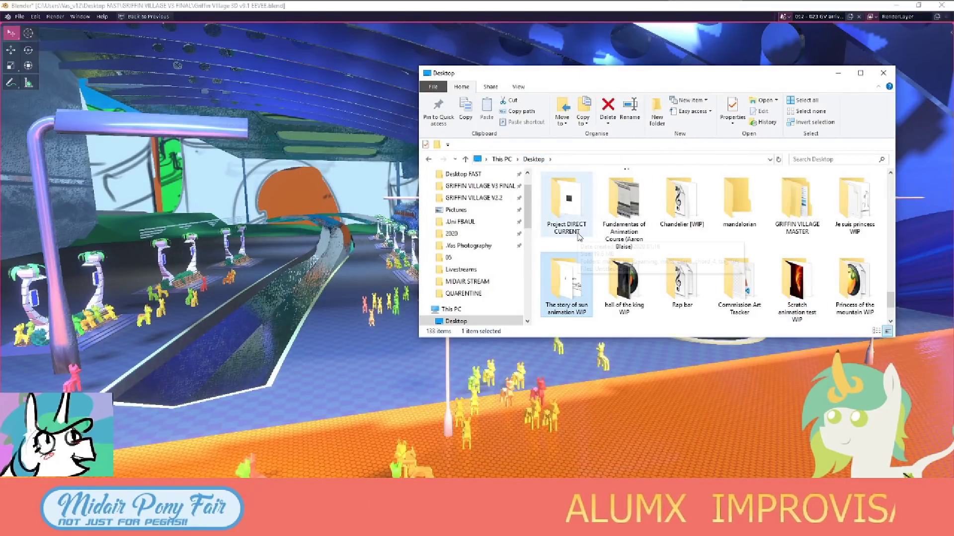
{"action": "mouse_move", "coordinate": [624, 201]}
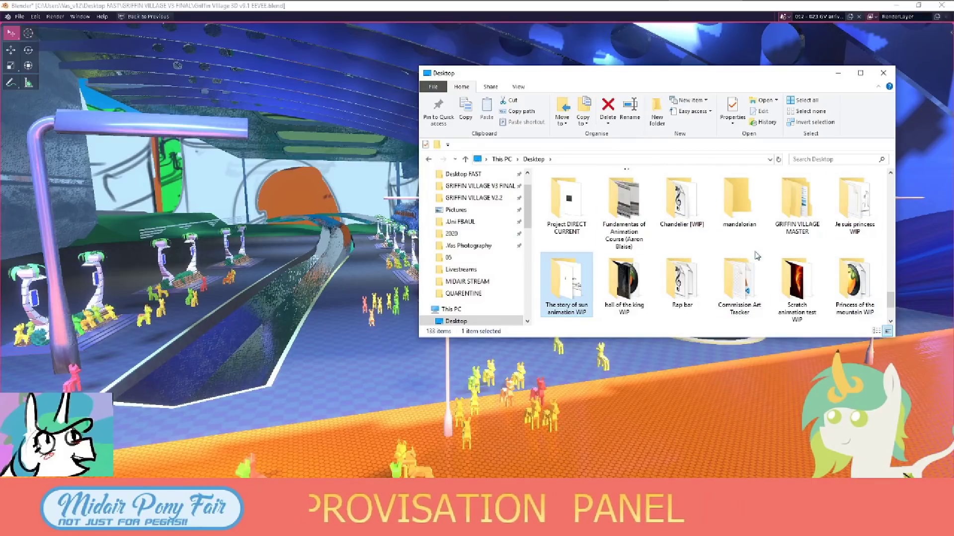
{"action": "key", "text": "alt+Tab"}
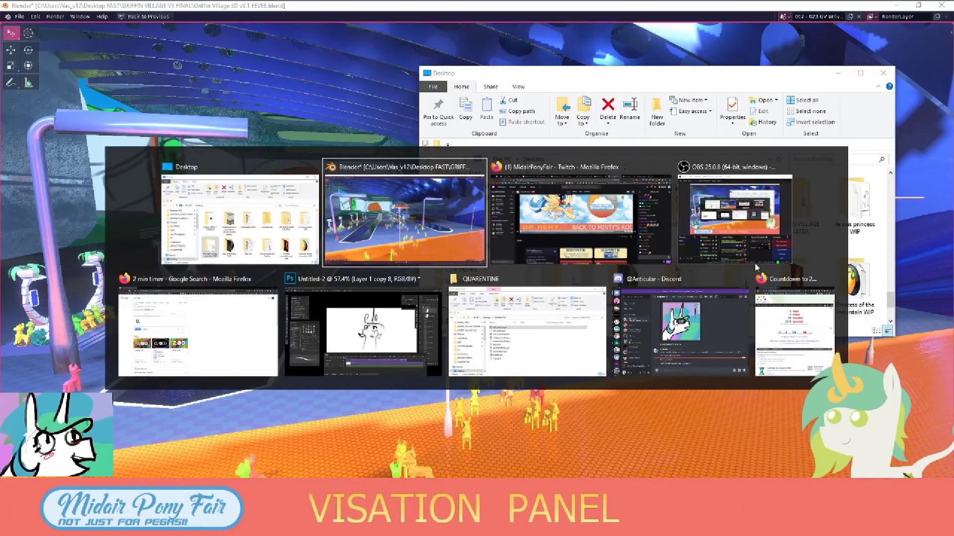